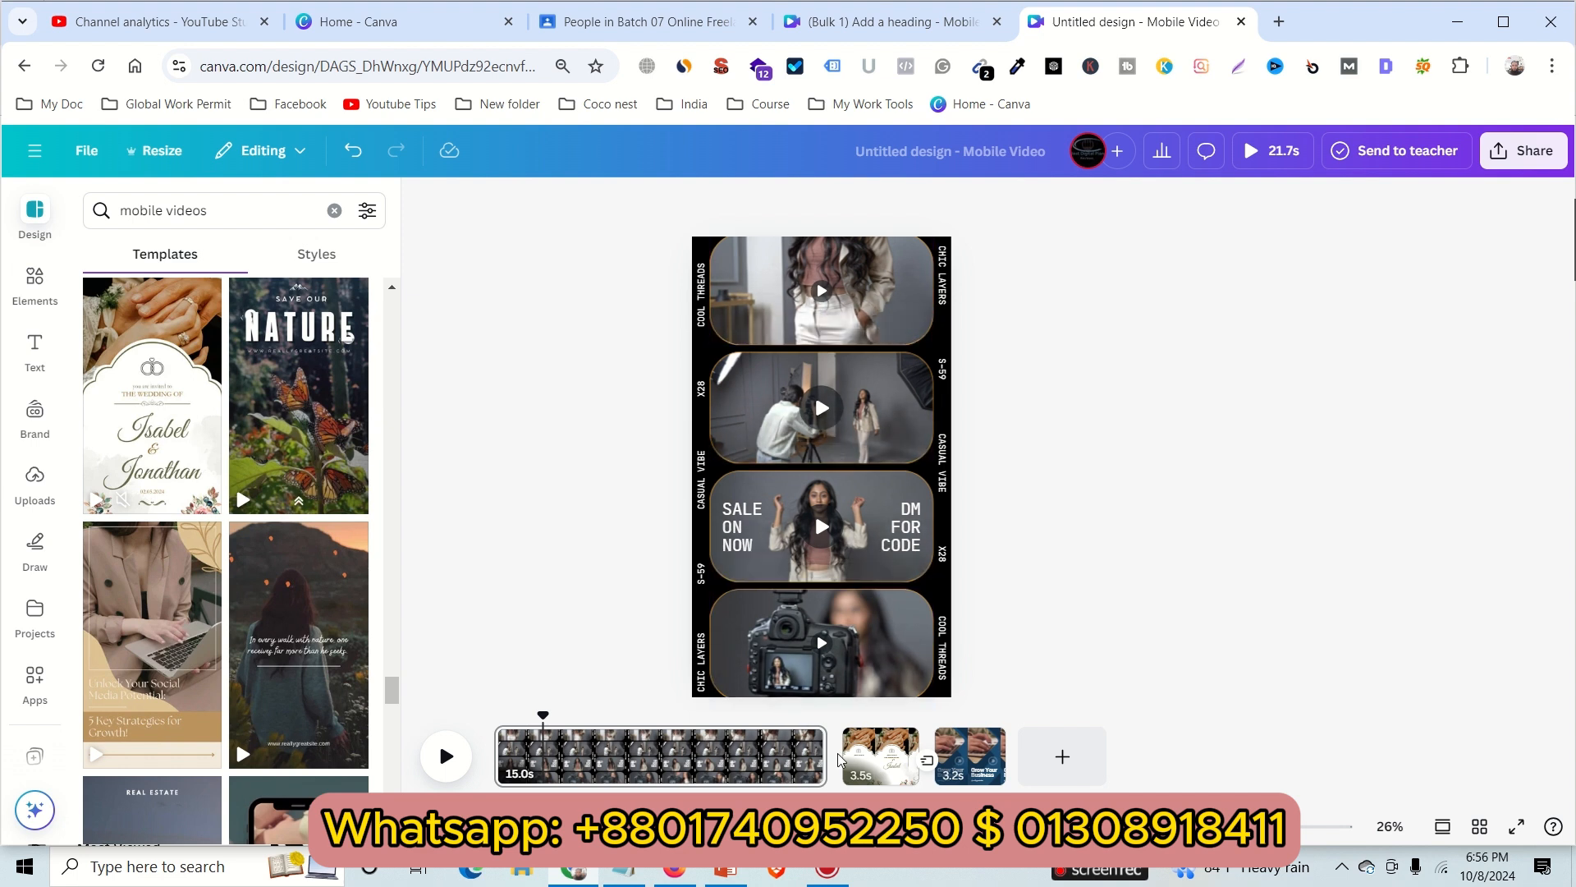
Add a blank page at the end of the timeline and search the video elements for "nature"
left_click(1062, 756)
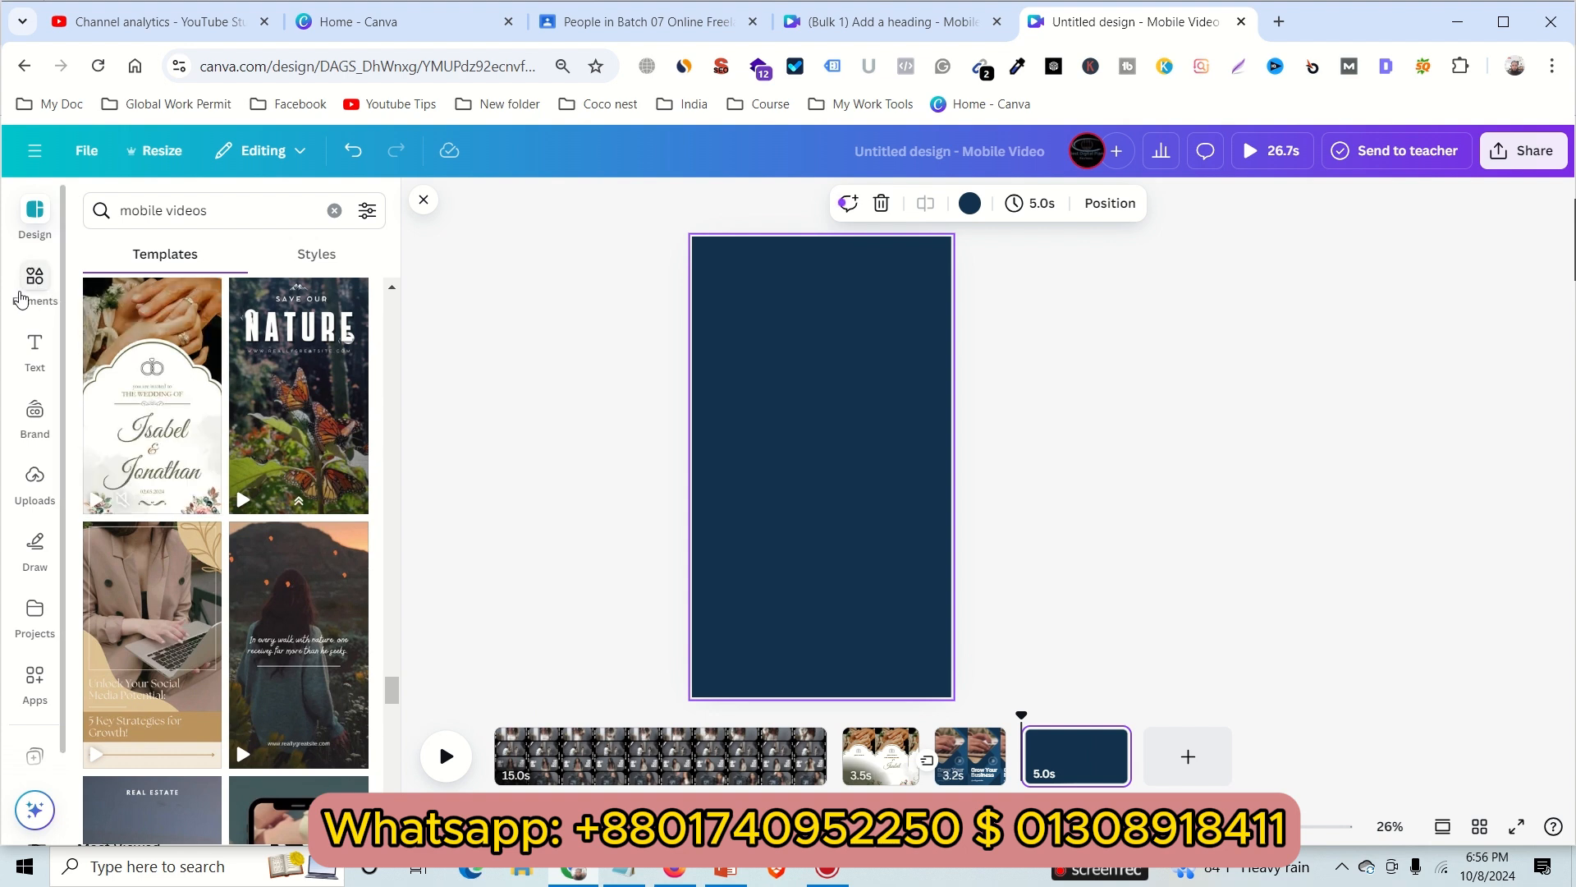
left_click(168, 209)
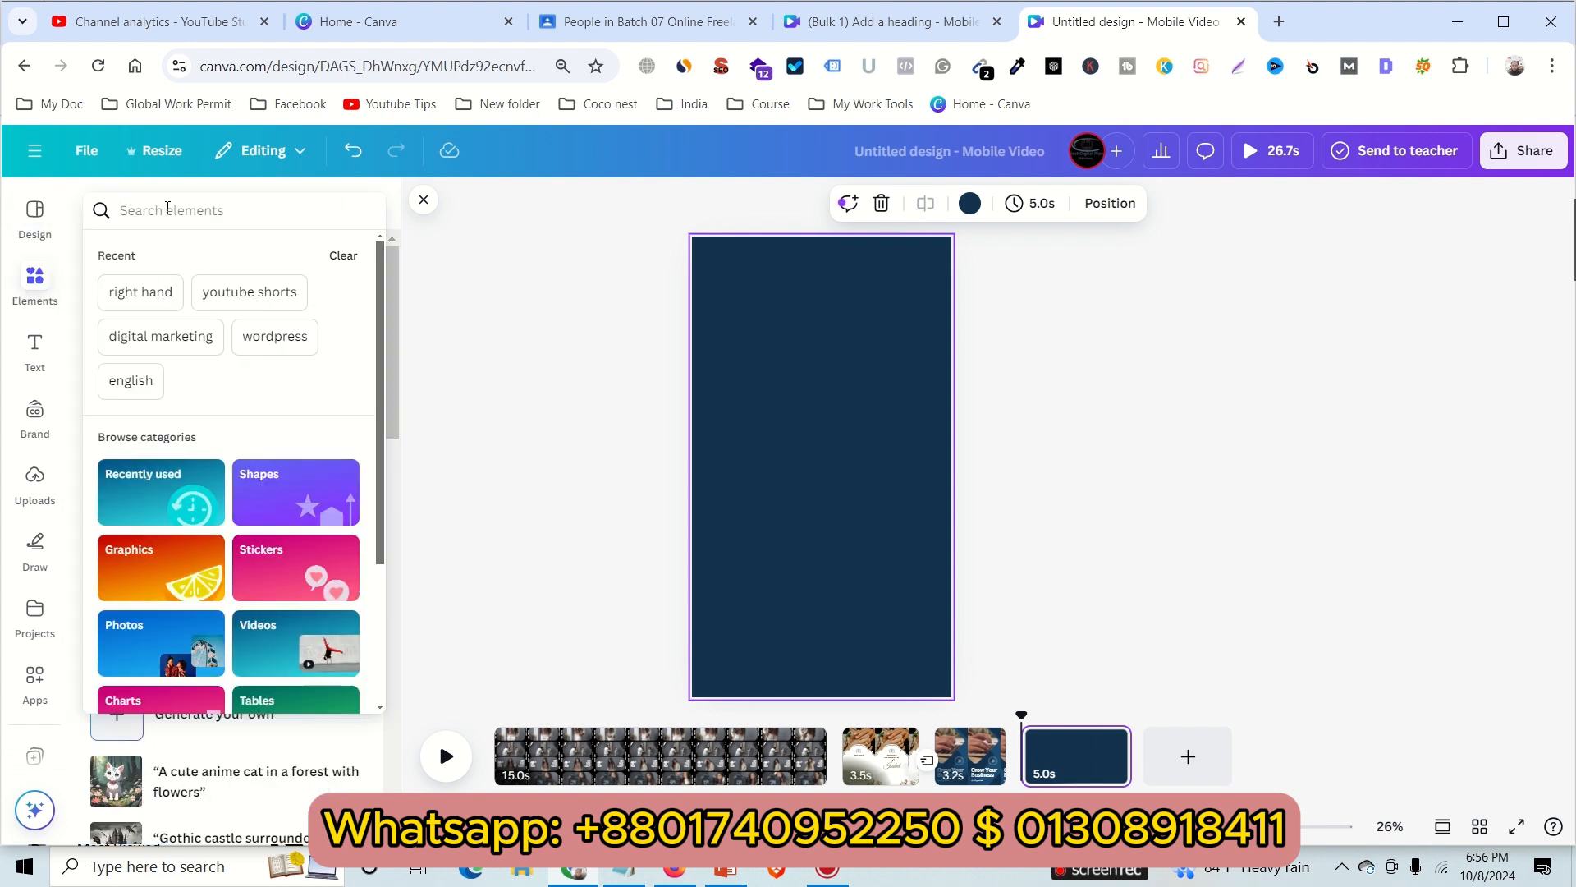
type("mo")
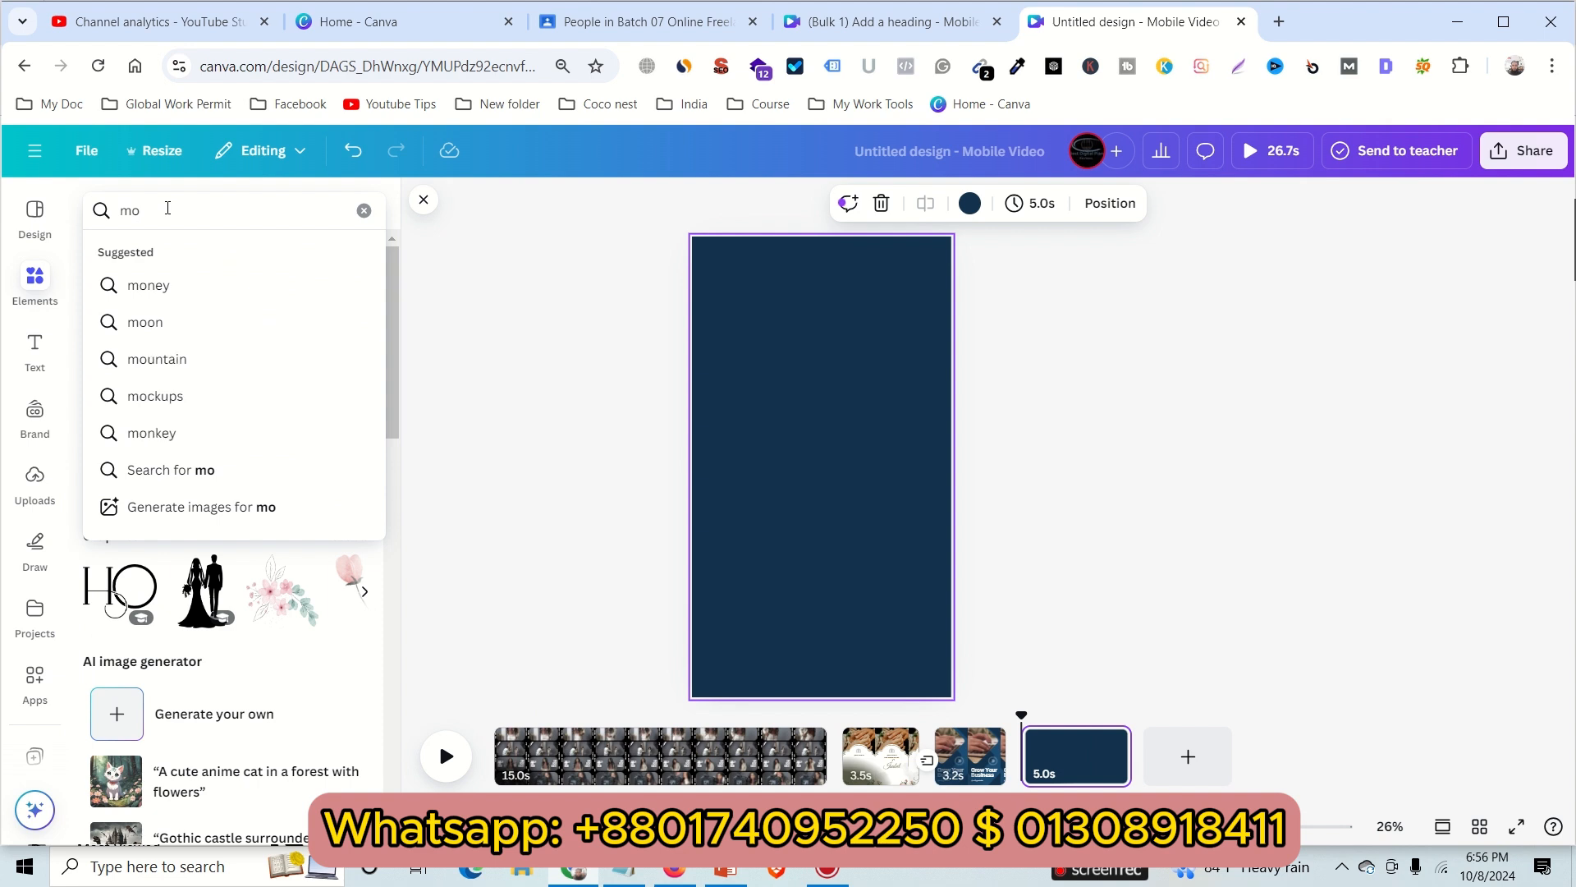
key("BackSpace")
key("BackSpace")
type("nature")
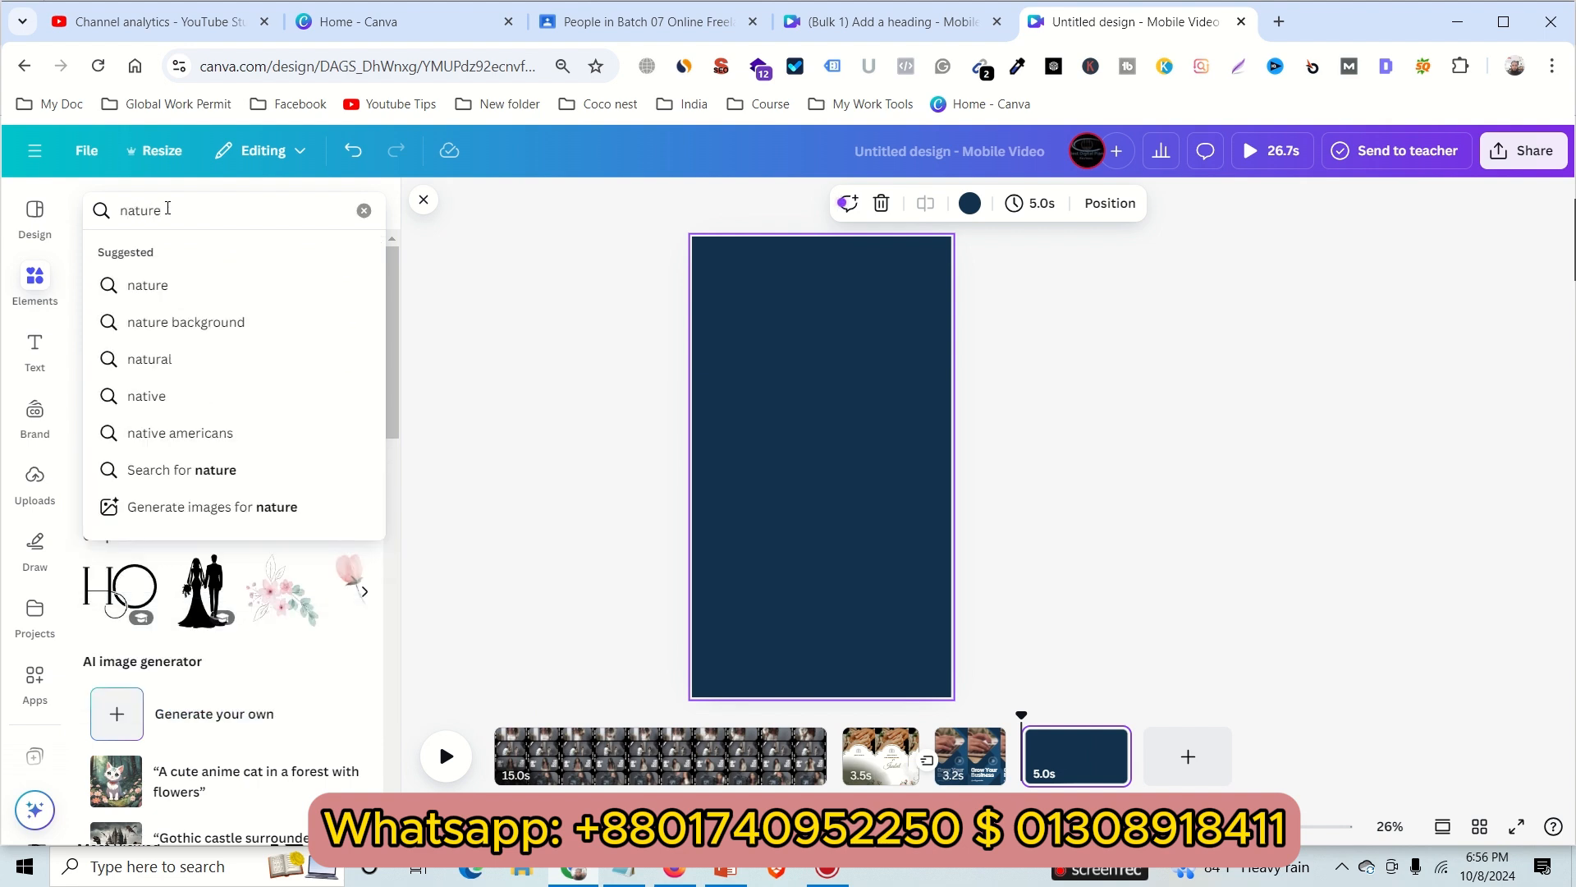
key("Return")
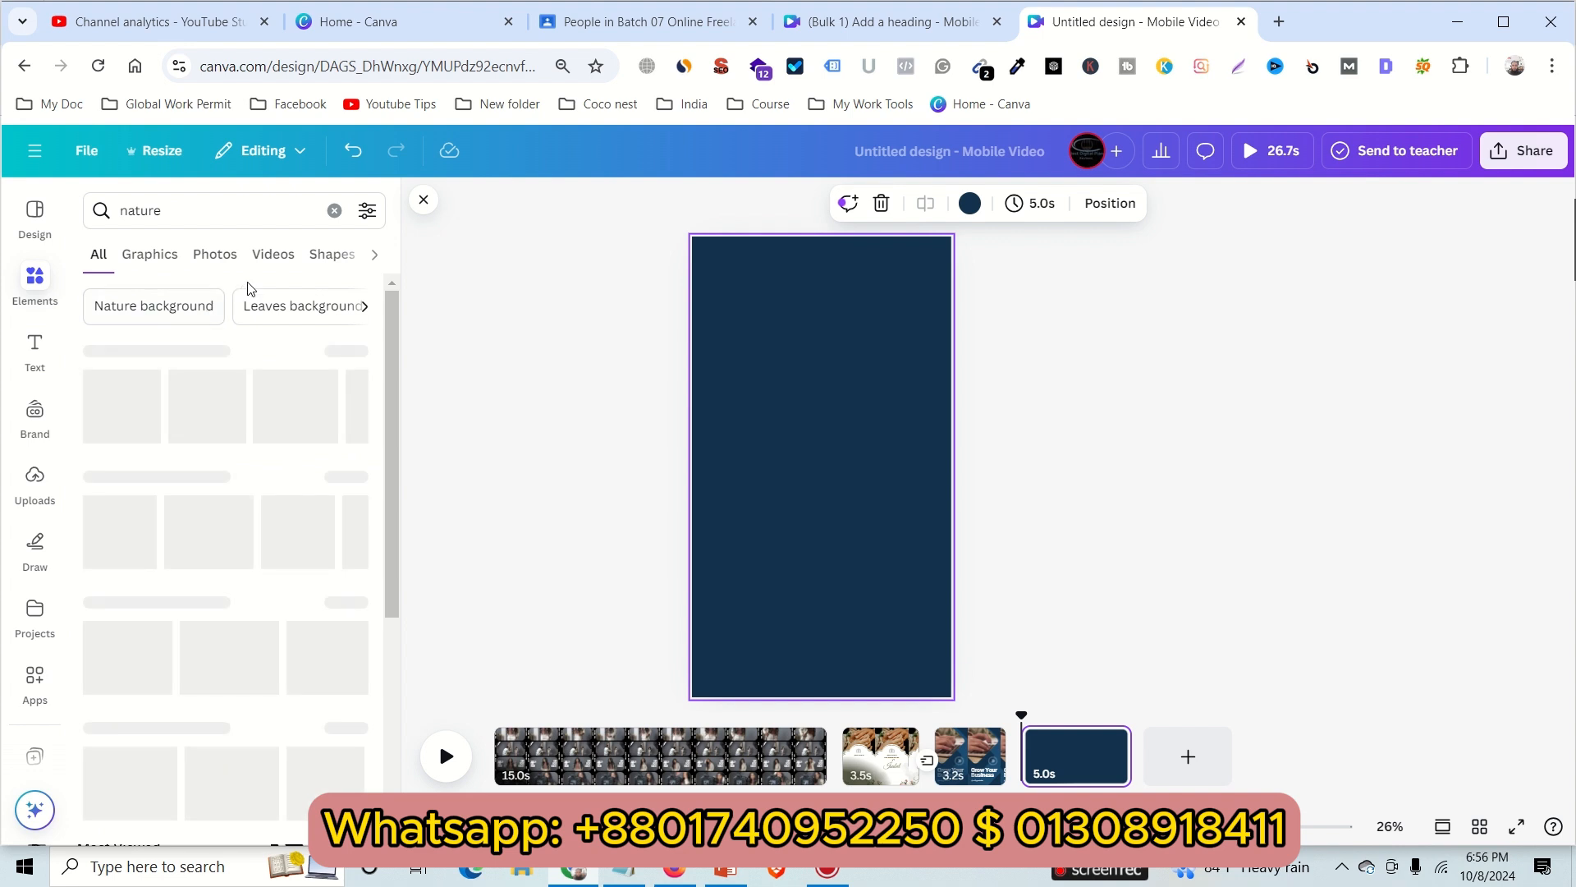
left_click(273, 257)
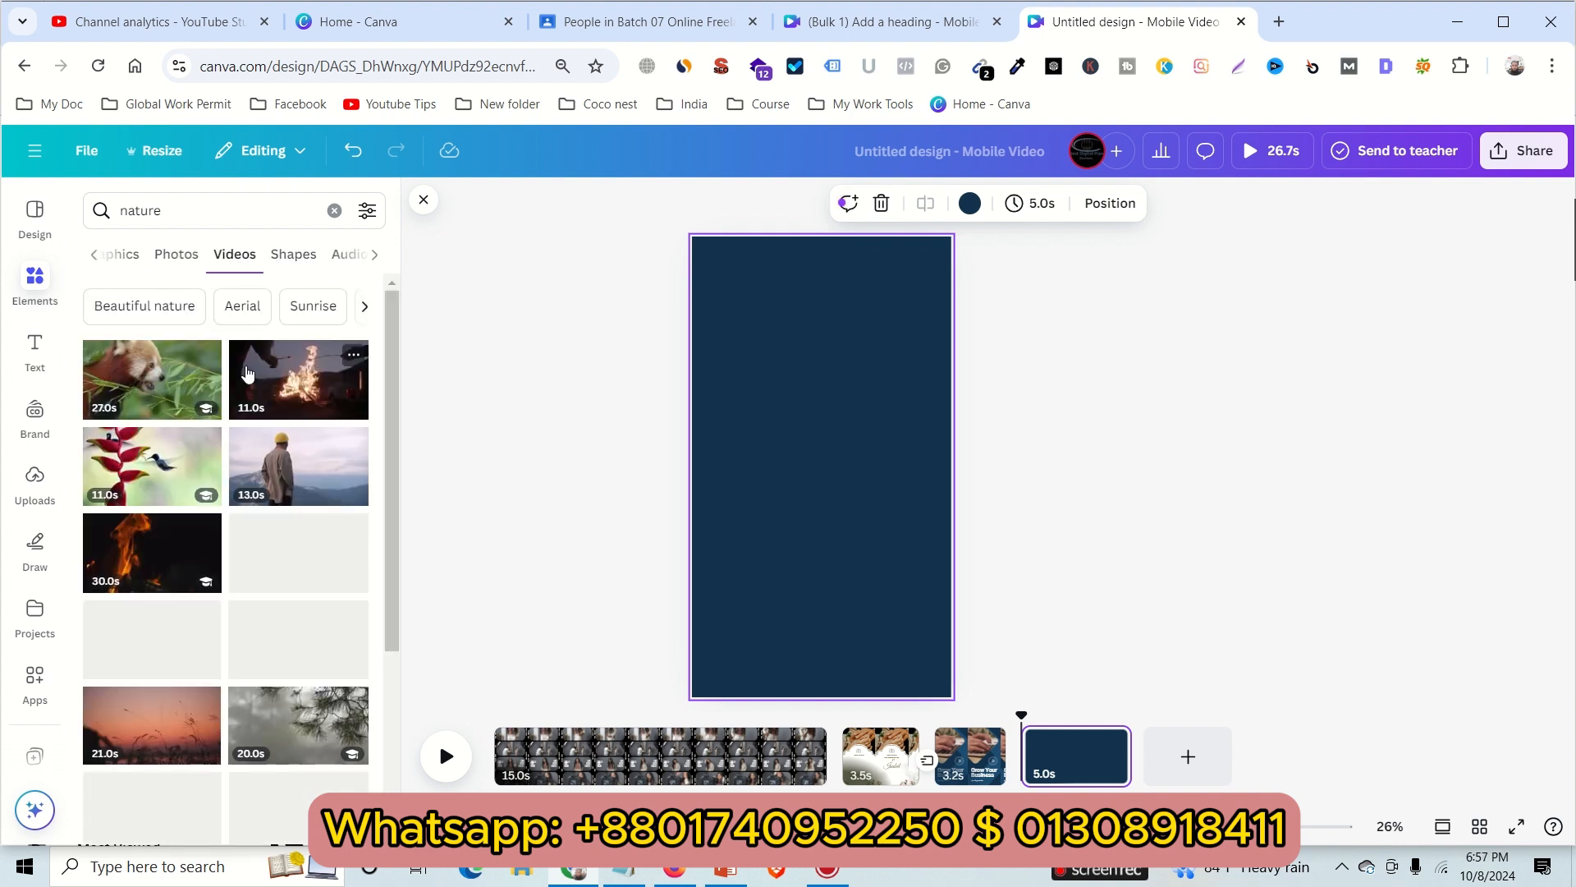
Insert the 27-second red panda video on the new page and set its corner rounding to 84
left_click(170, 394)
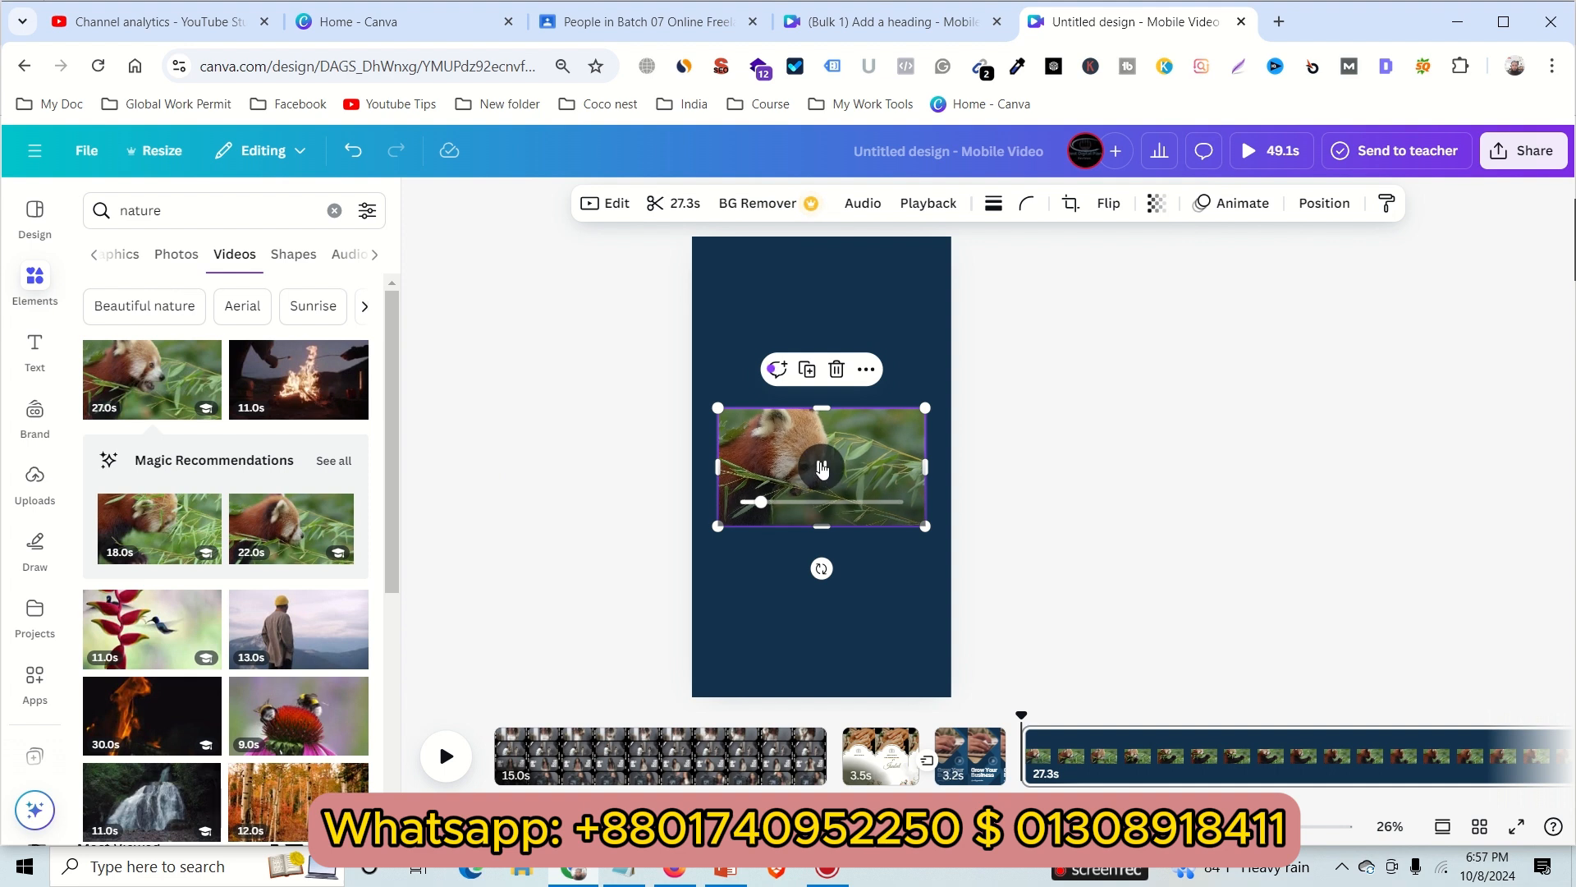
left_click(1026, 205)
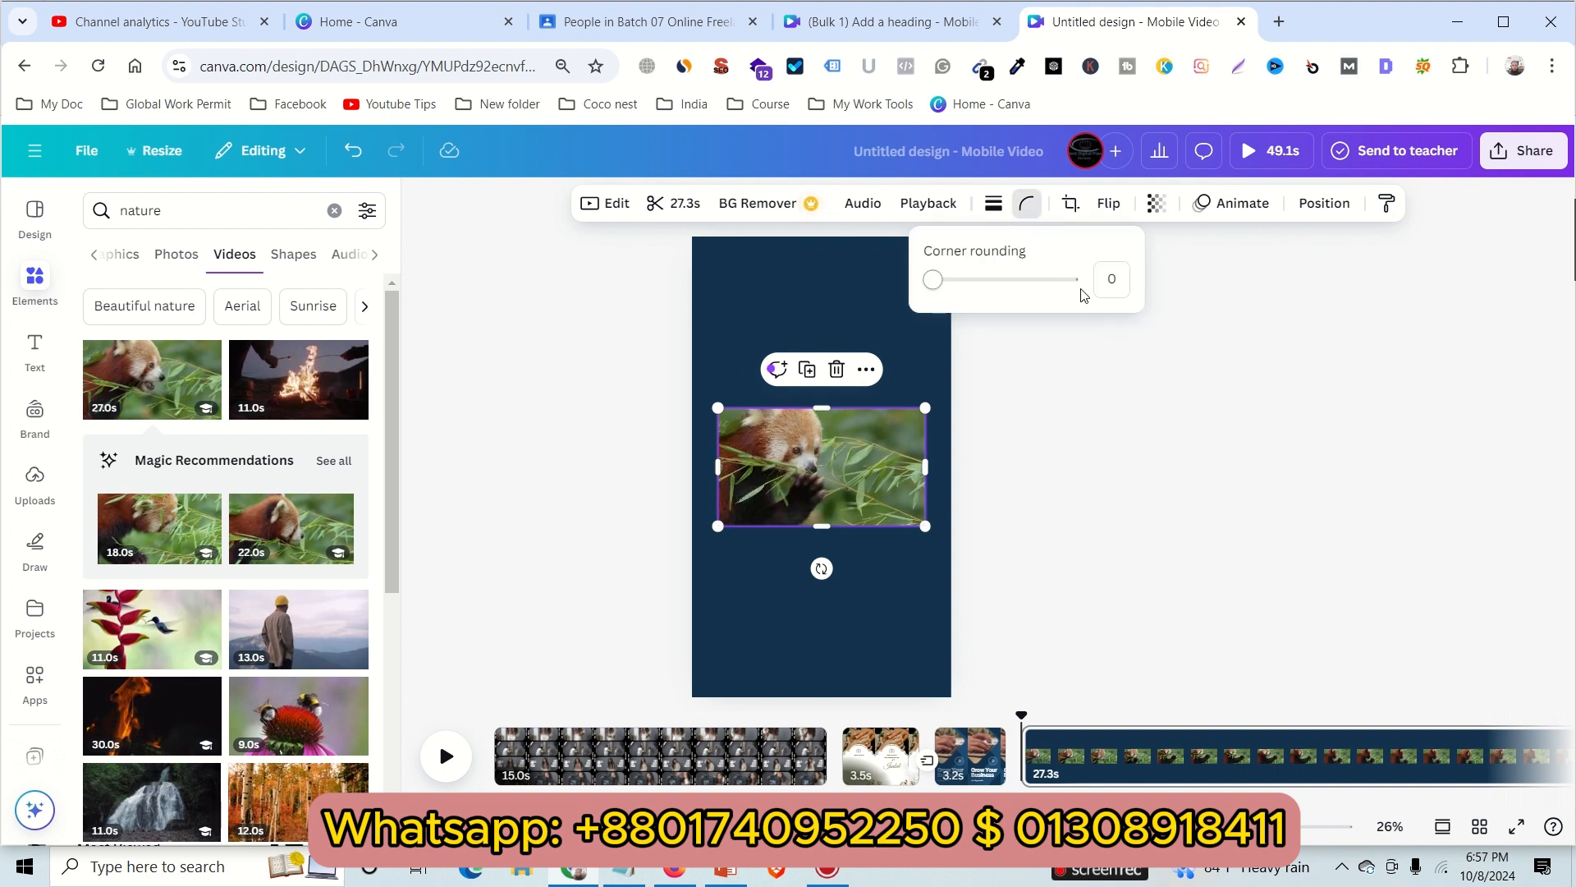
left_click_drag(933, 287, 1047, 285)
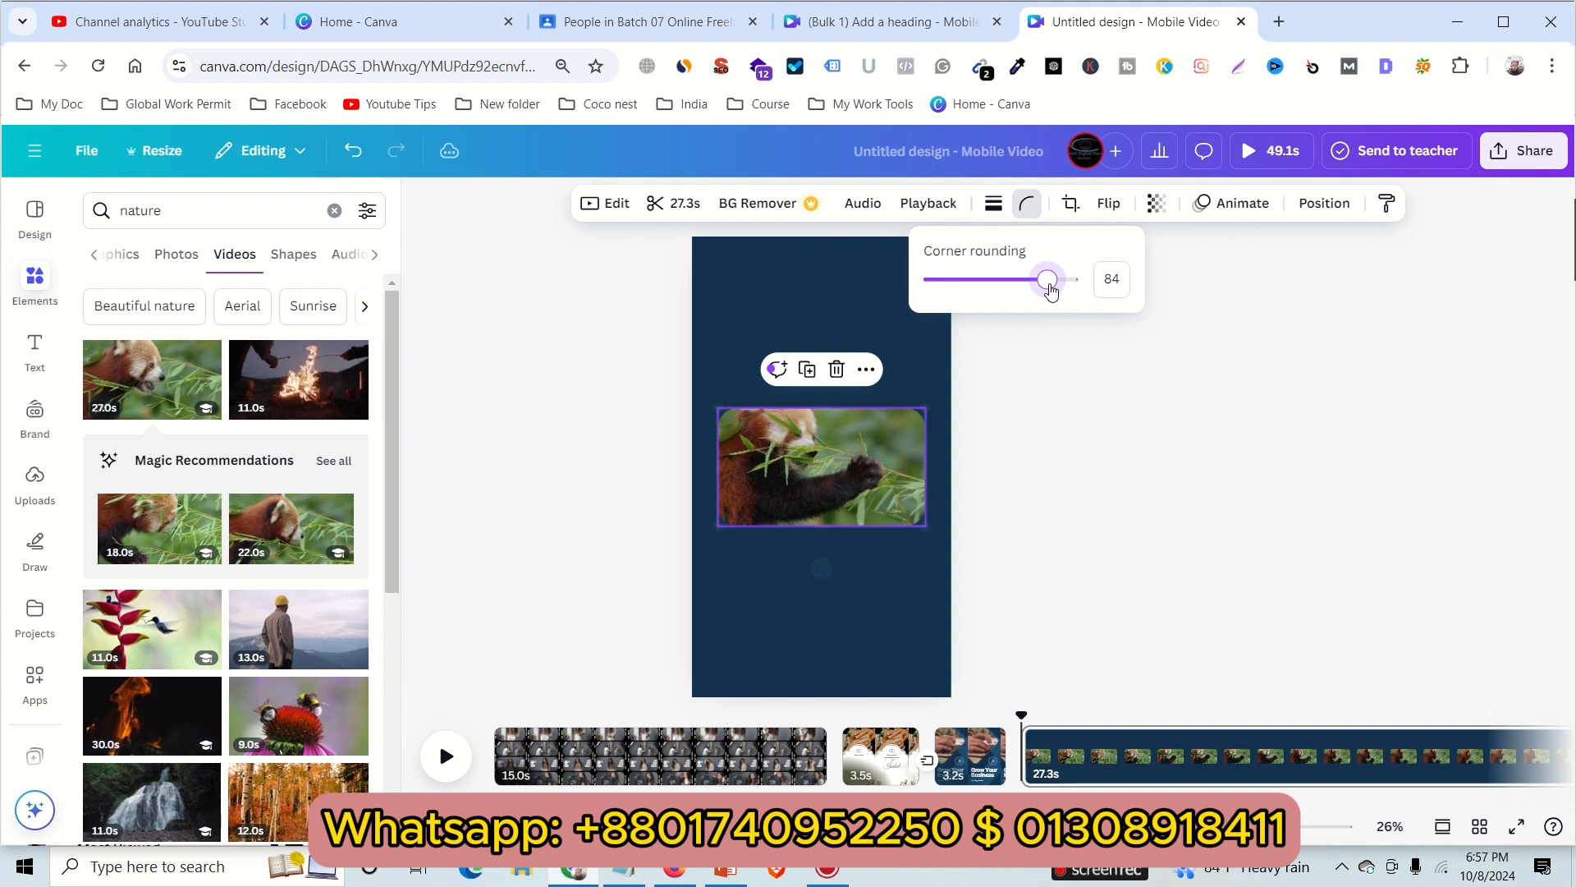
left_click(811, 468)
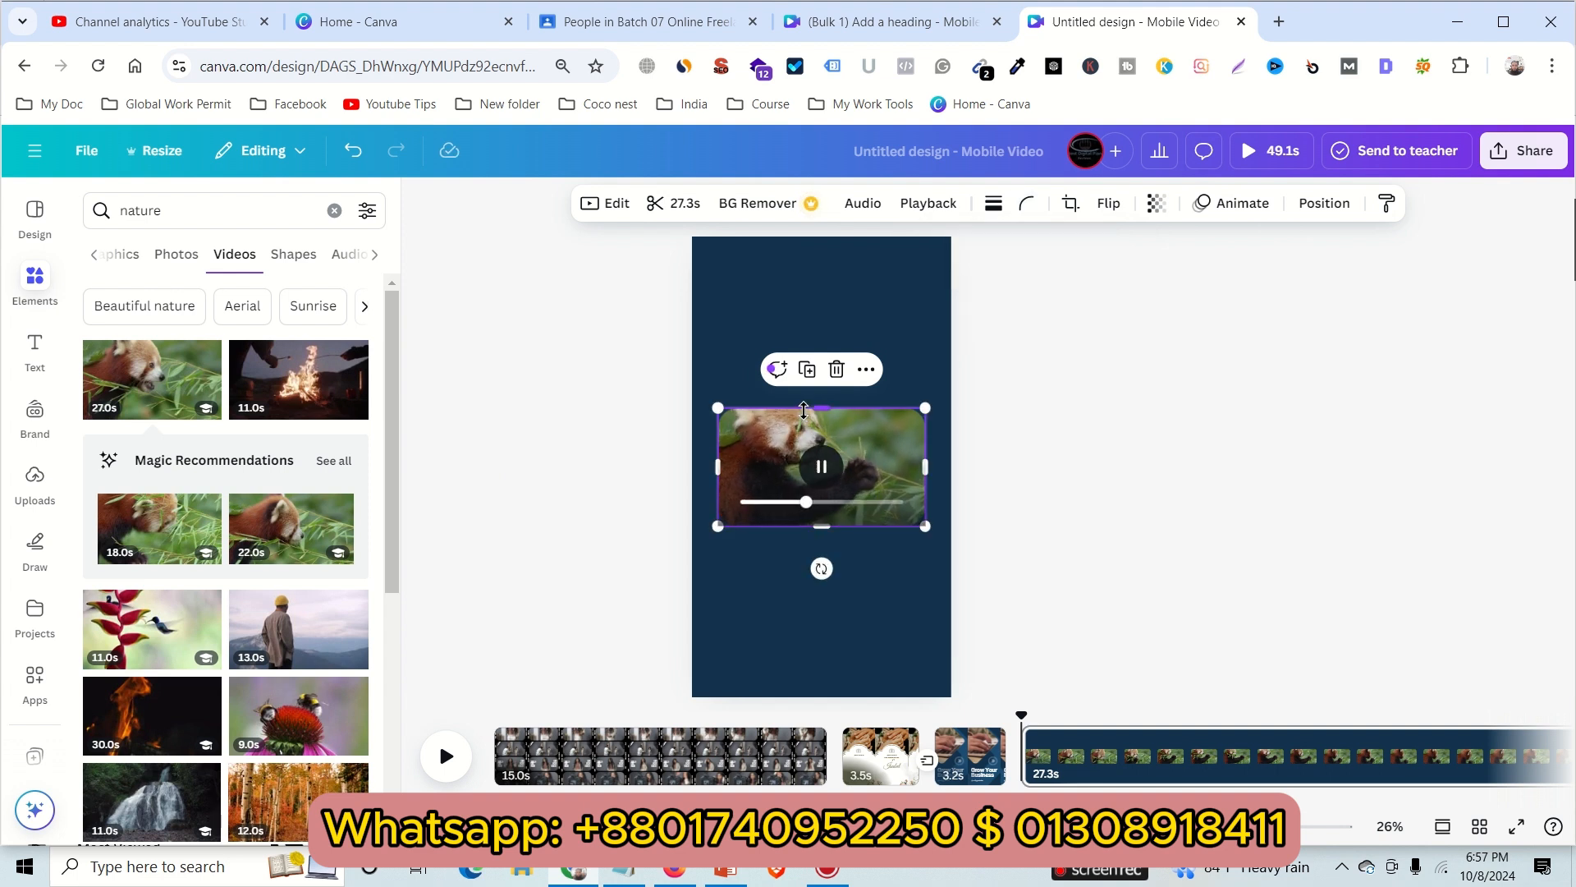
left_click_drag(770, 461, 782, 338)
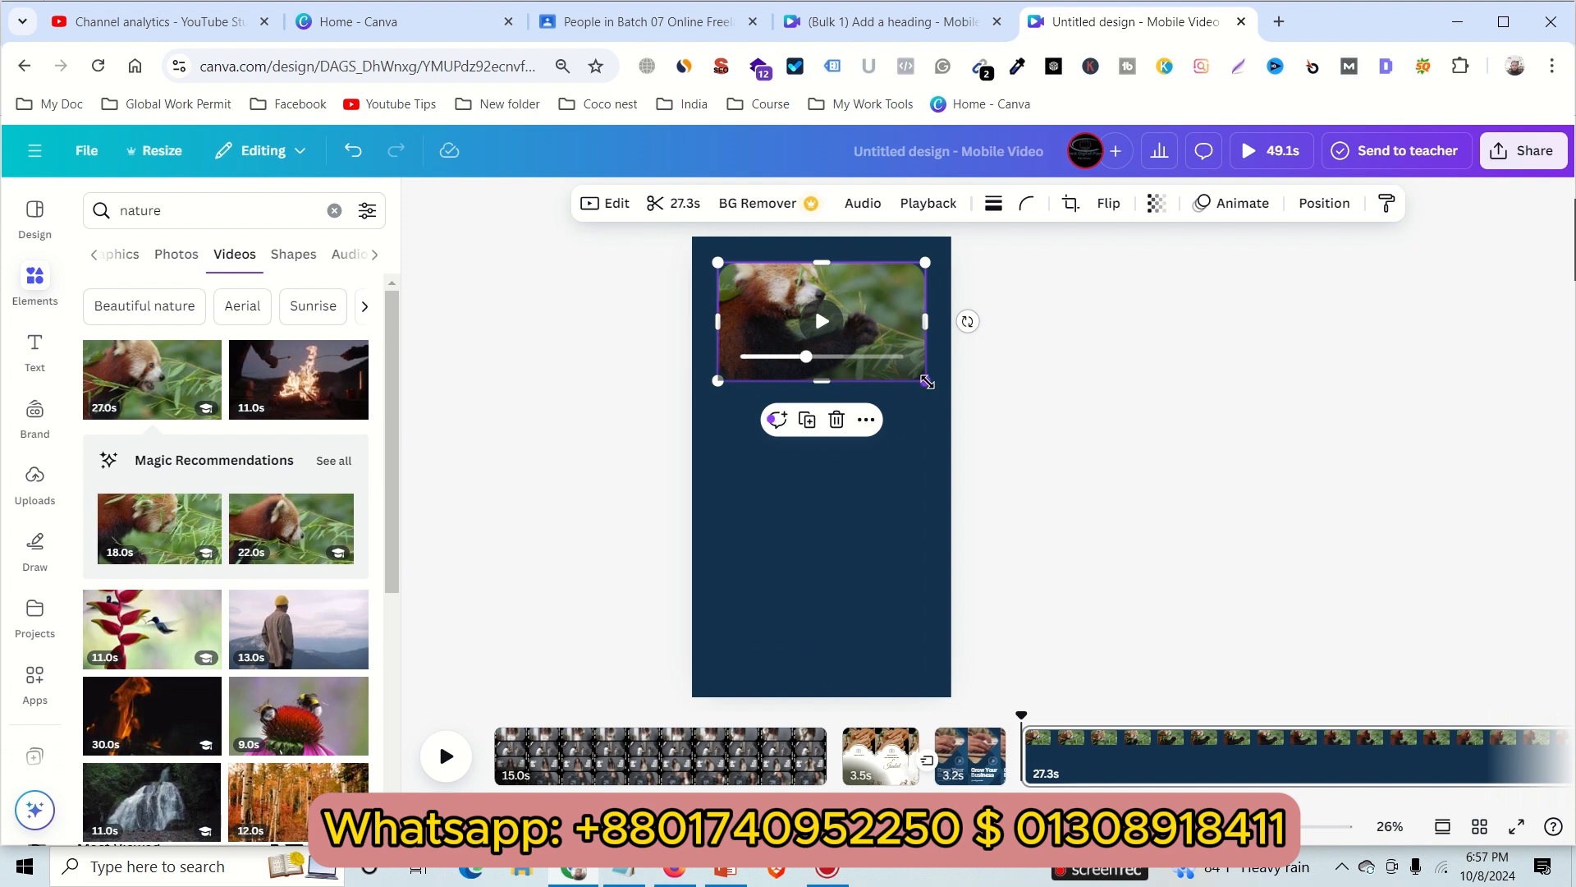
mouse_move(892, 298)
left_mouse_down()
mouse_move(889, 333)
mouse_move(881, 296)
left_mouse_up()
mouse_move(821, 381)
left_mouse_down()
mouse_move(821, 349)
mouse_move(830, 382)
left_mouse_up()
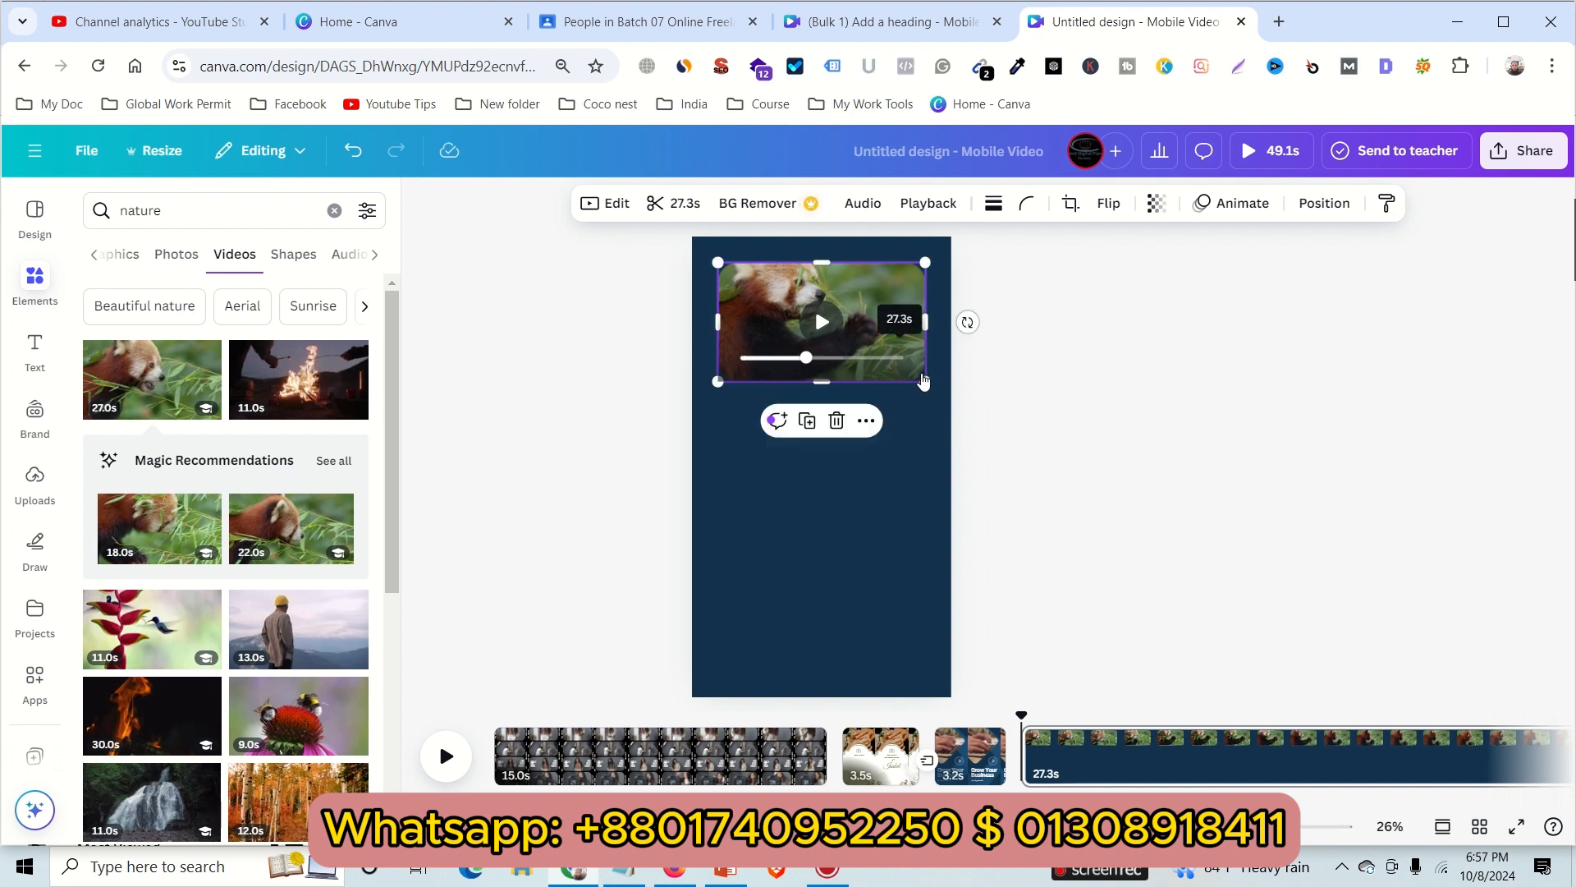
key("ctrl+z")
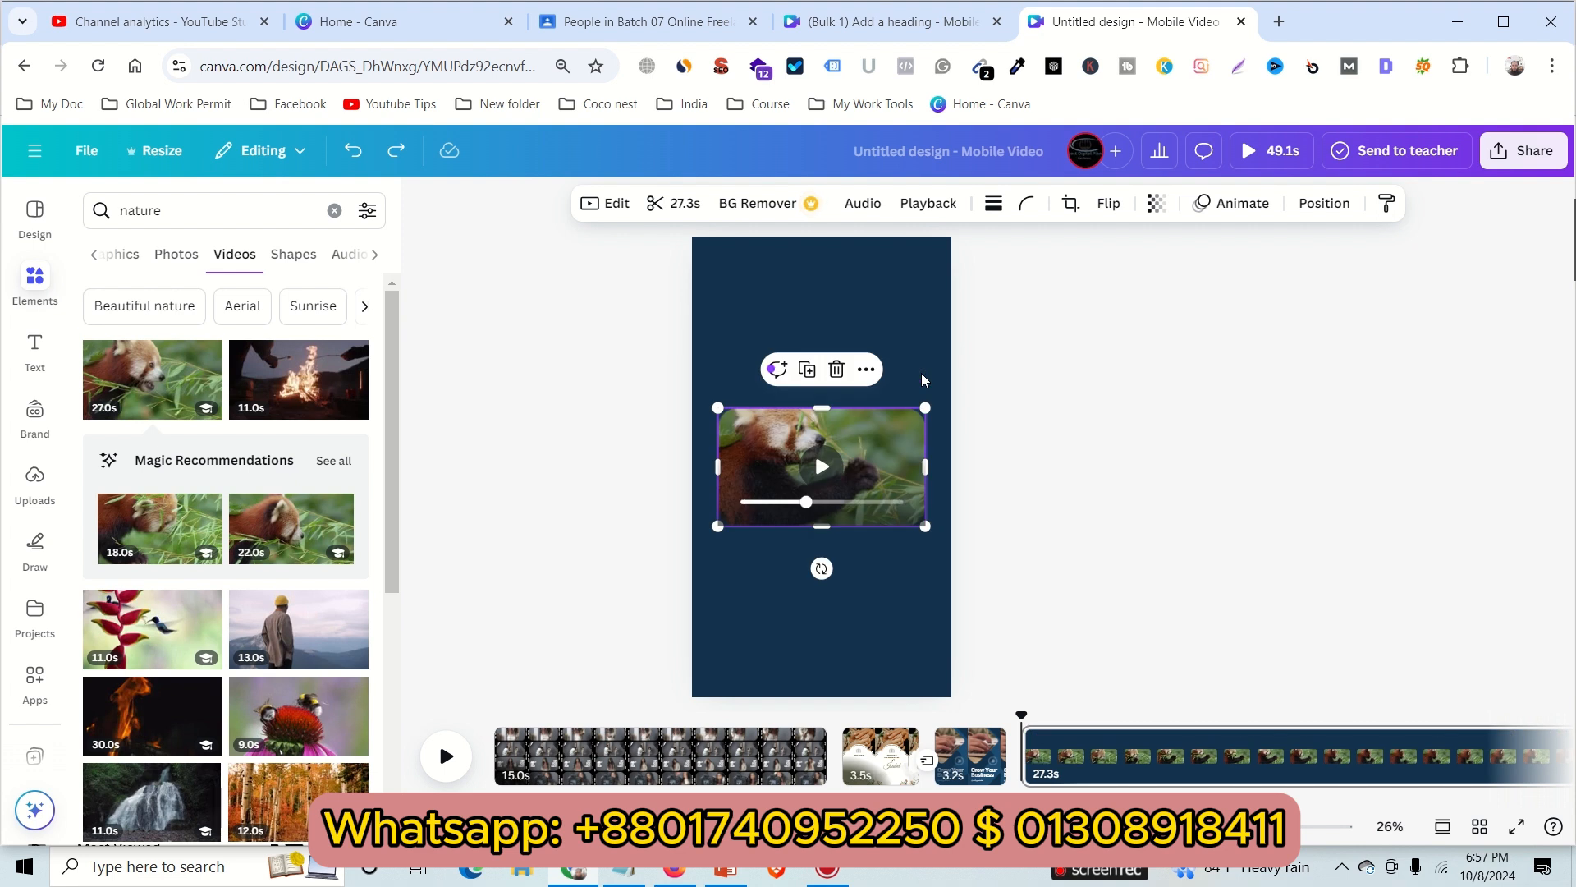
Move the red panda video up near the page's upper edge, keeping it horizontally centred, and deselect it
left_click_drag(848, 445, 848, 319)
left_click(993, 356)
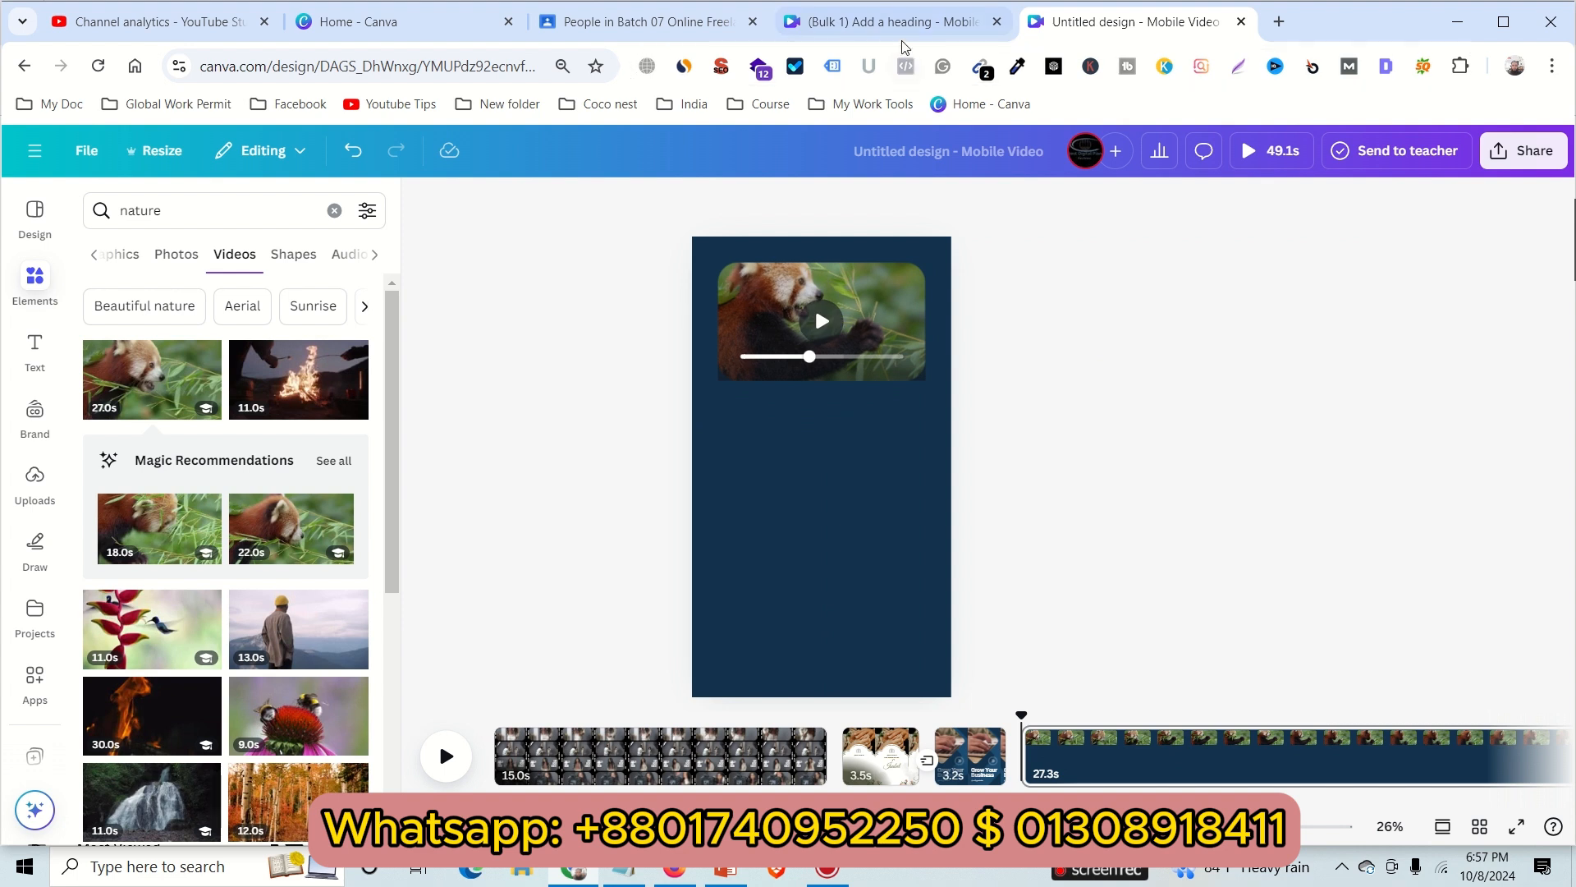
Compare with the rounded clips on the first page and set the red panda video's corner rounding to 100
left_click(750, 751)
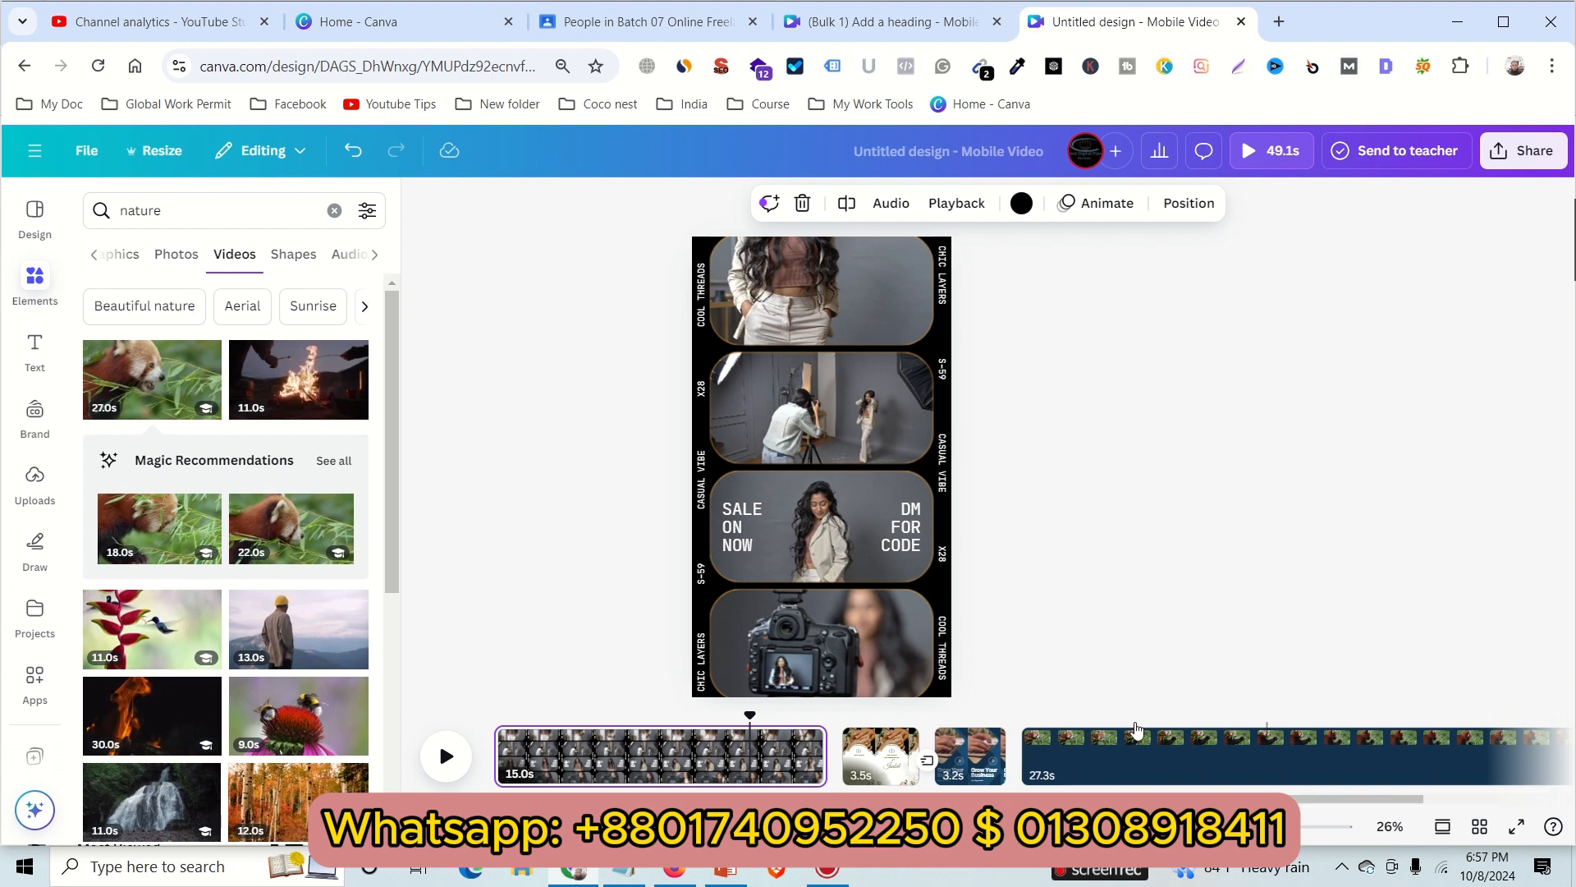
scroll(1037, 765, "right", 3)
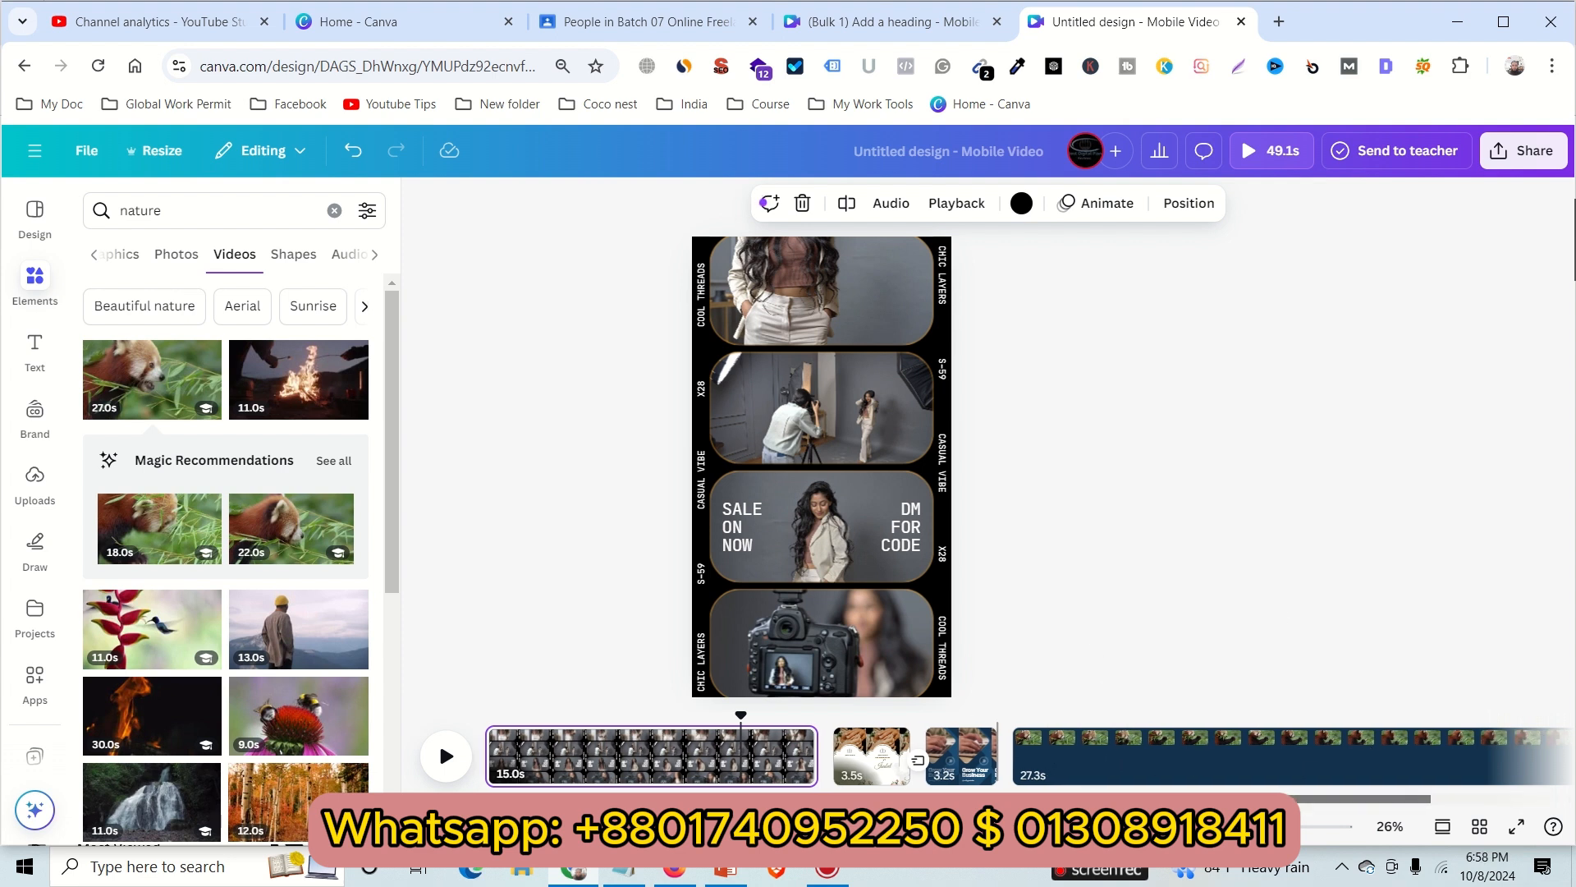
left_click(1037, 765)
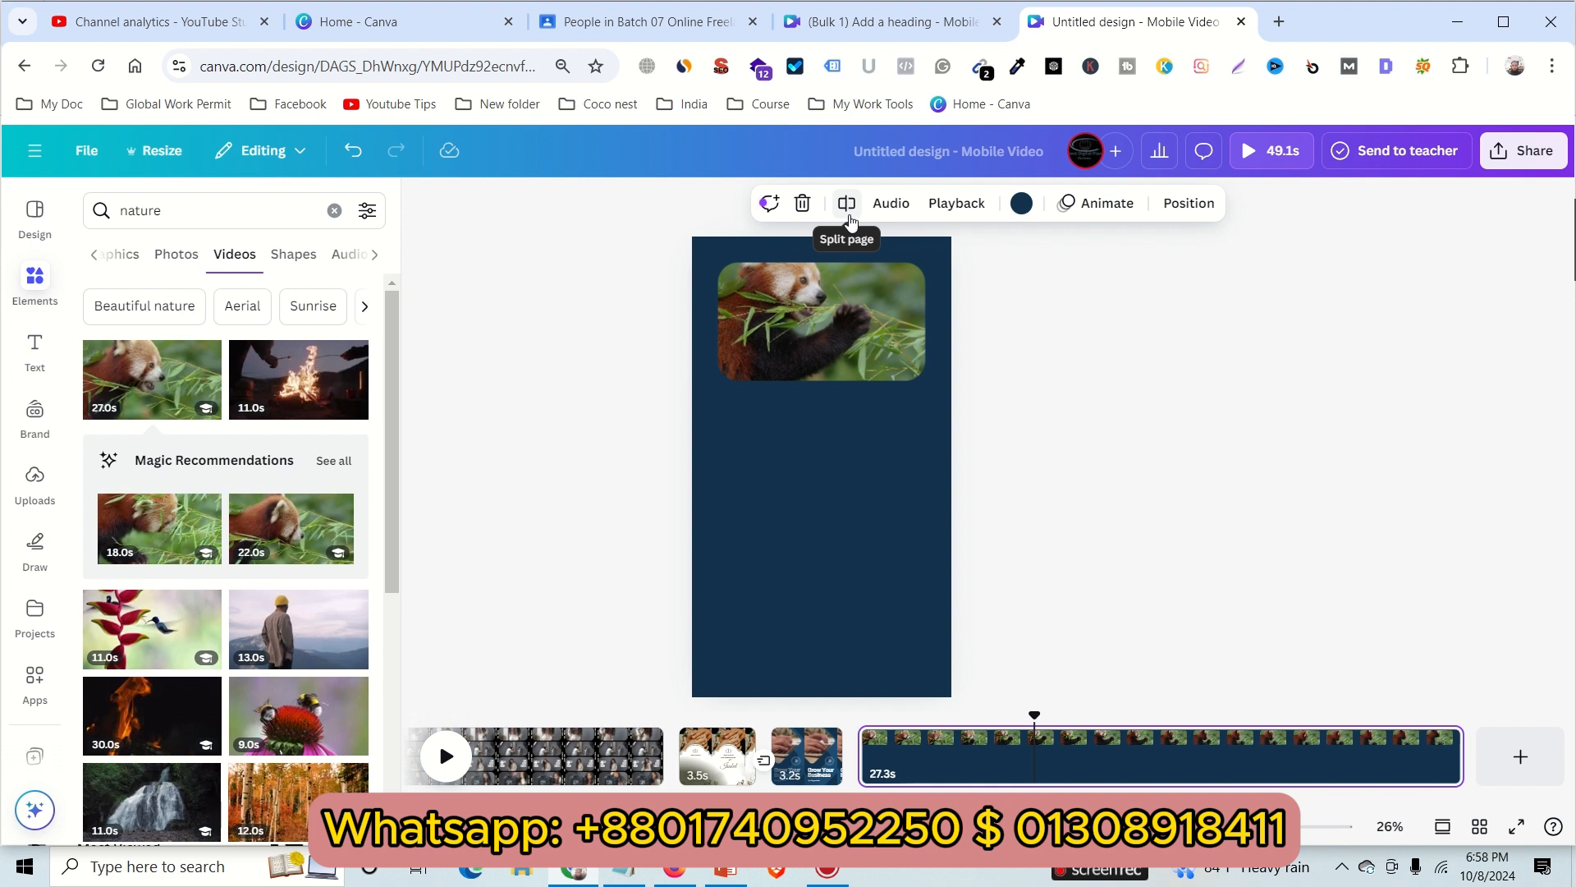
left_click(885, 330)
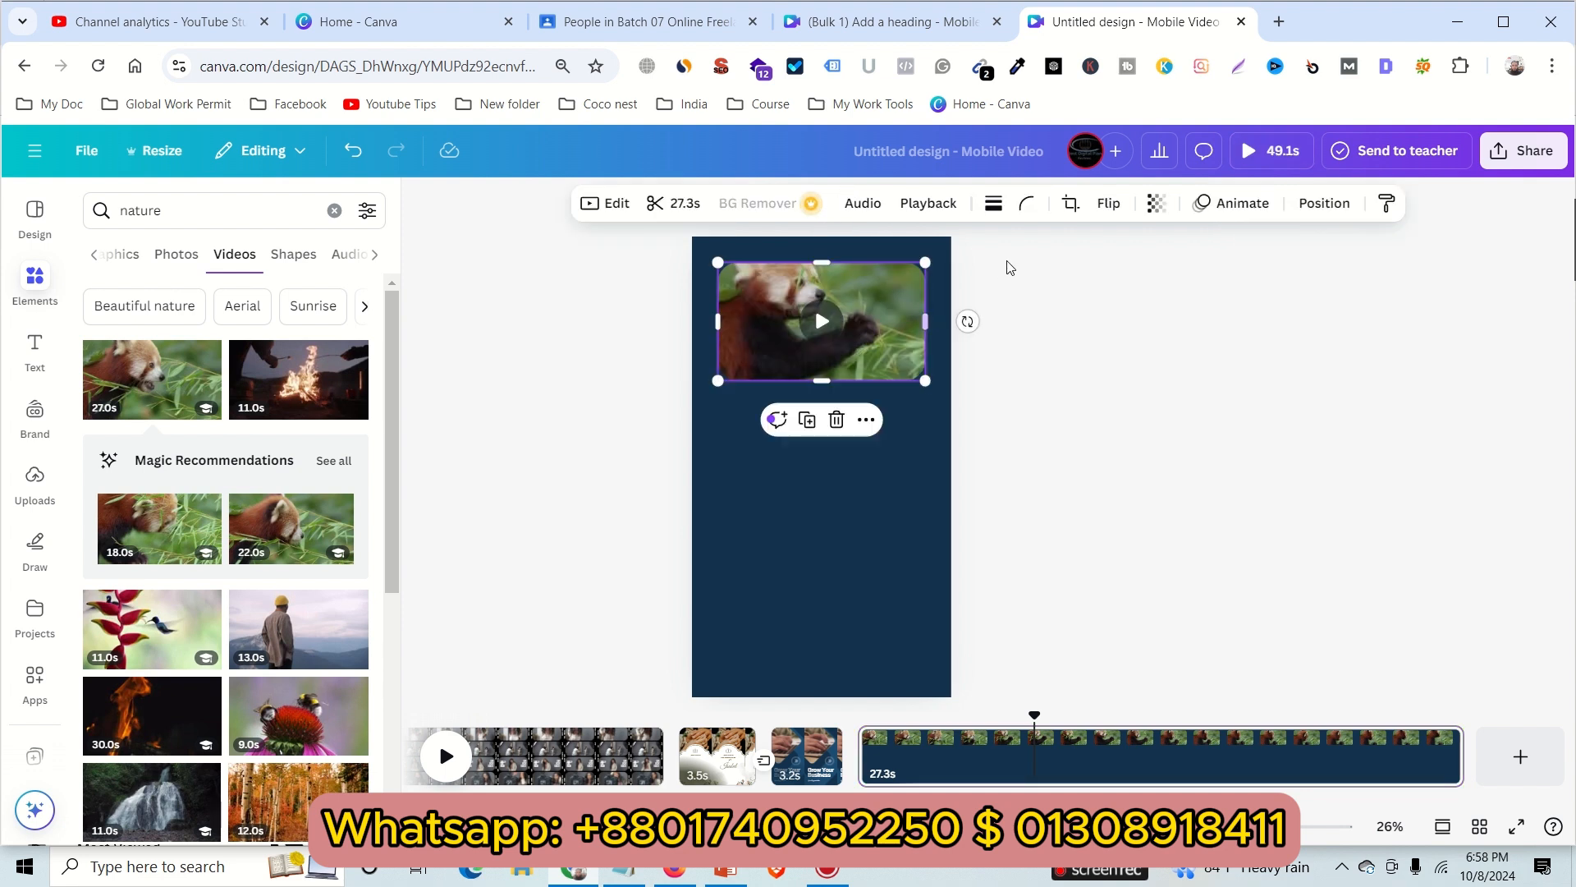
left_click(1027, 206)
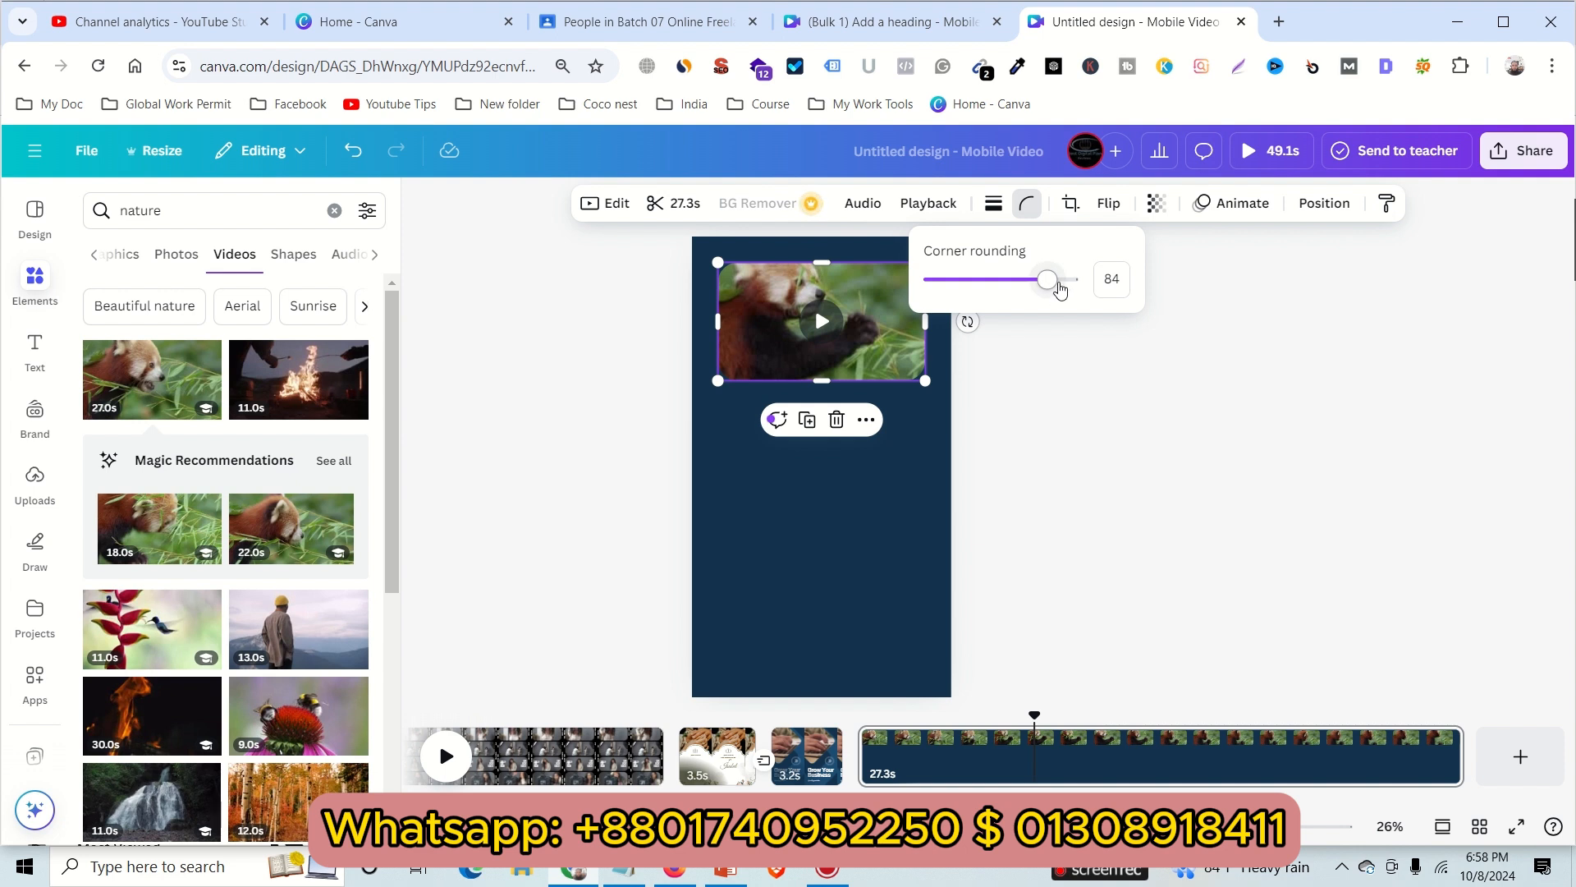
left_click_drag(1059, 287, 1090, 281)
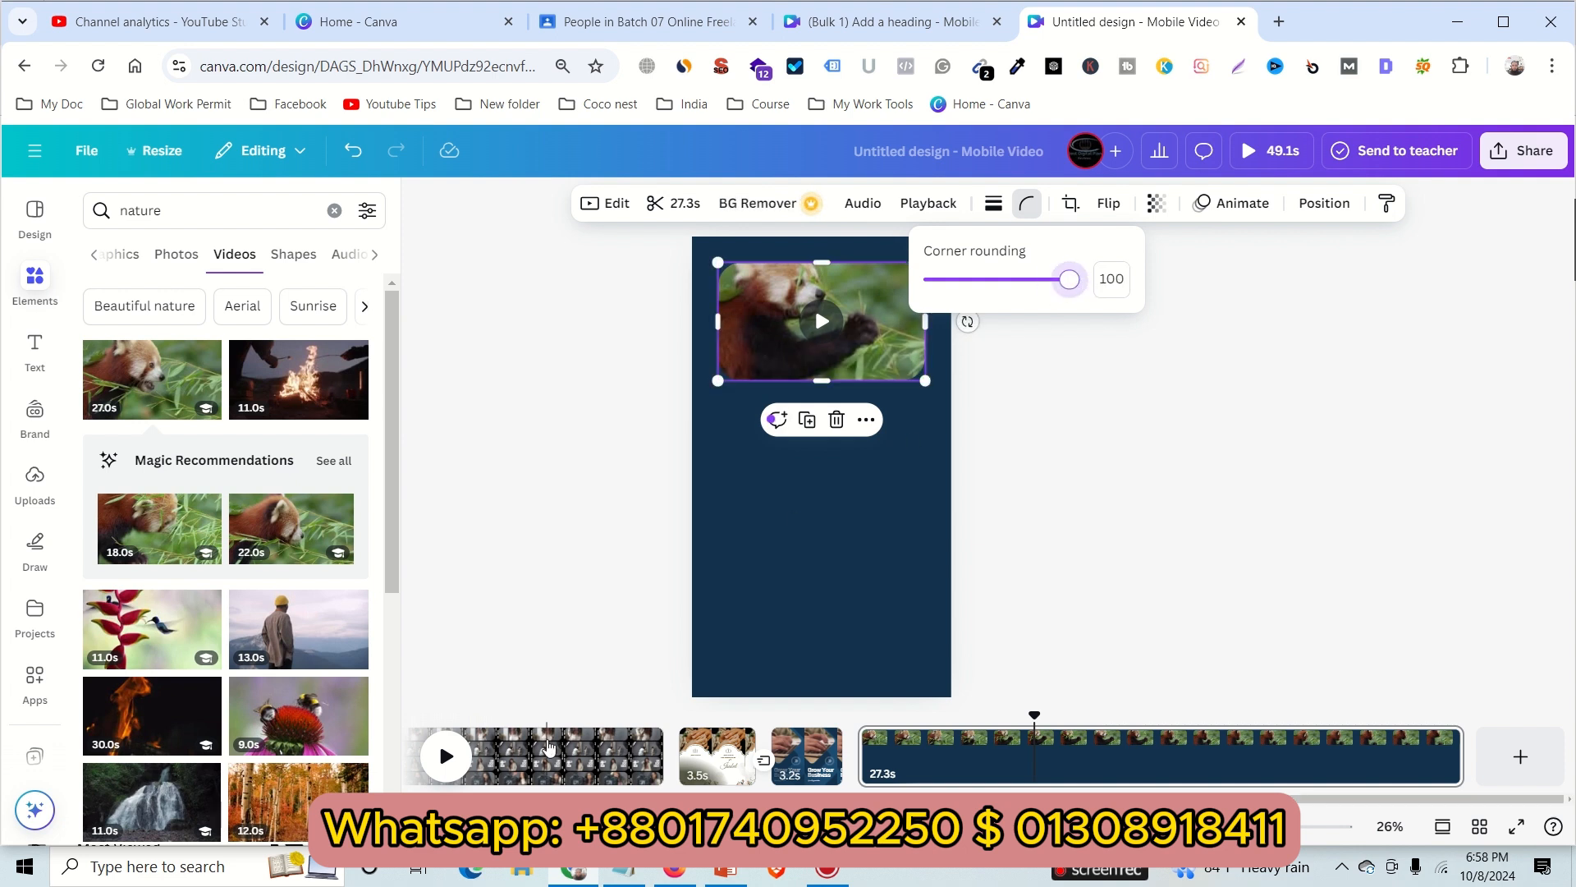
left_click(1034, 484)
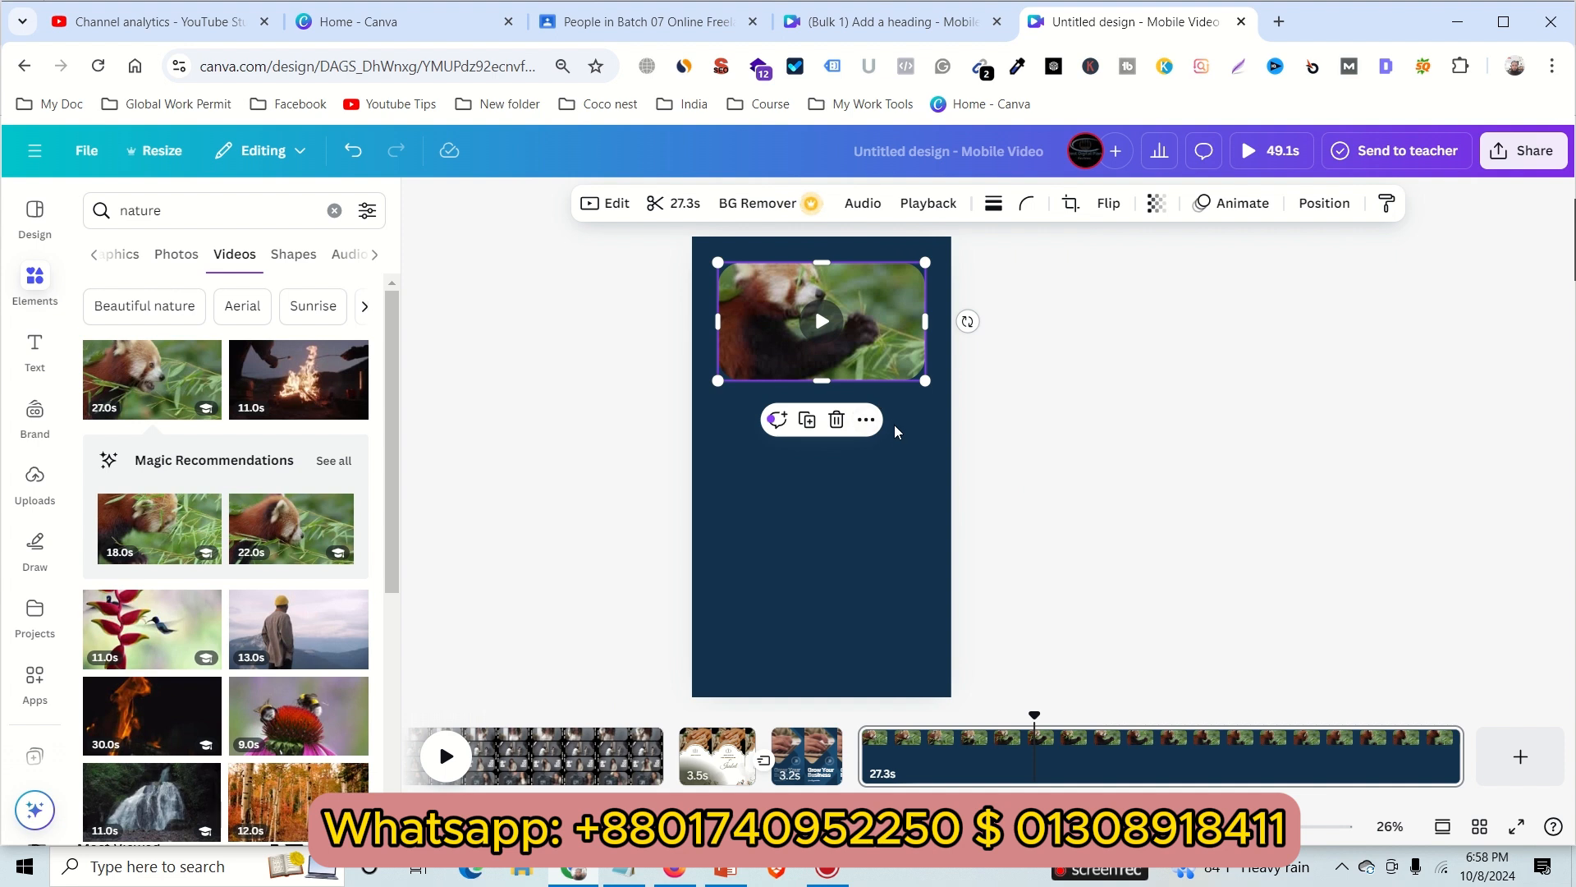
Set the red panda video's corner rounding to 200 and deselect it
left_click(894, 426)
mouse_move(849, 319)
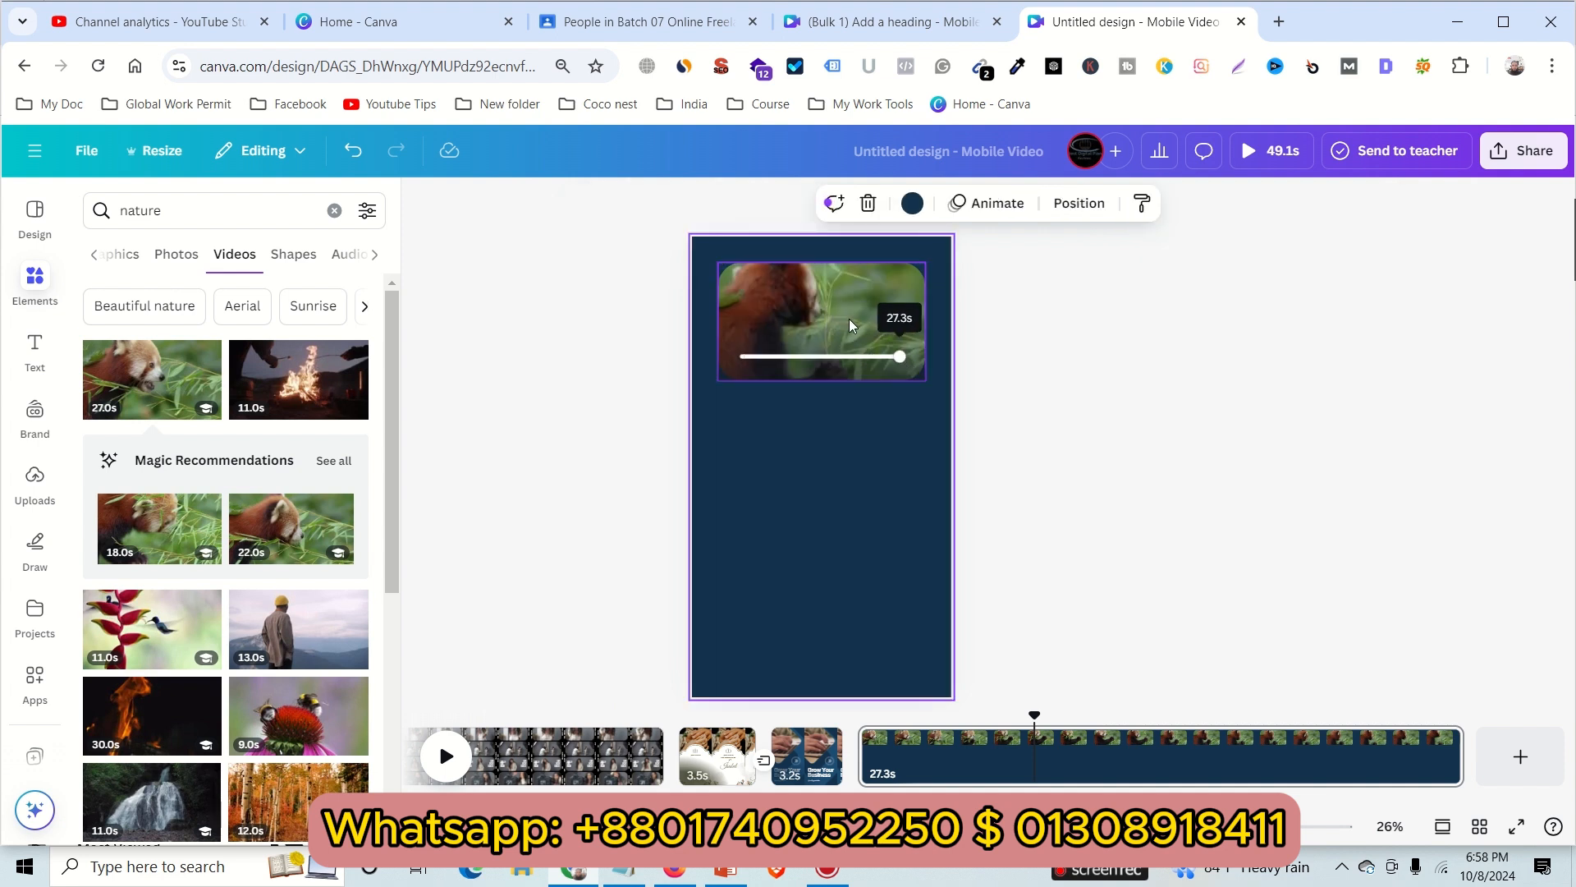
left_click(846, 299)
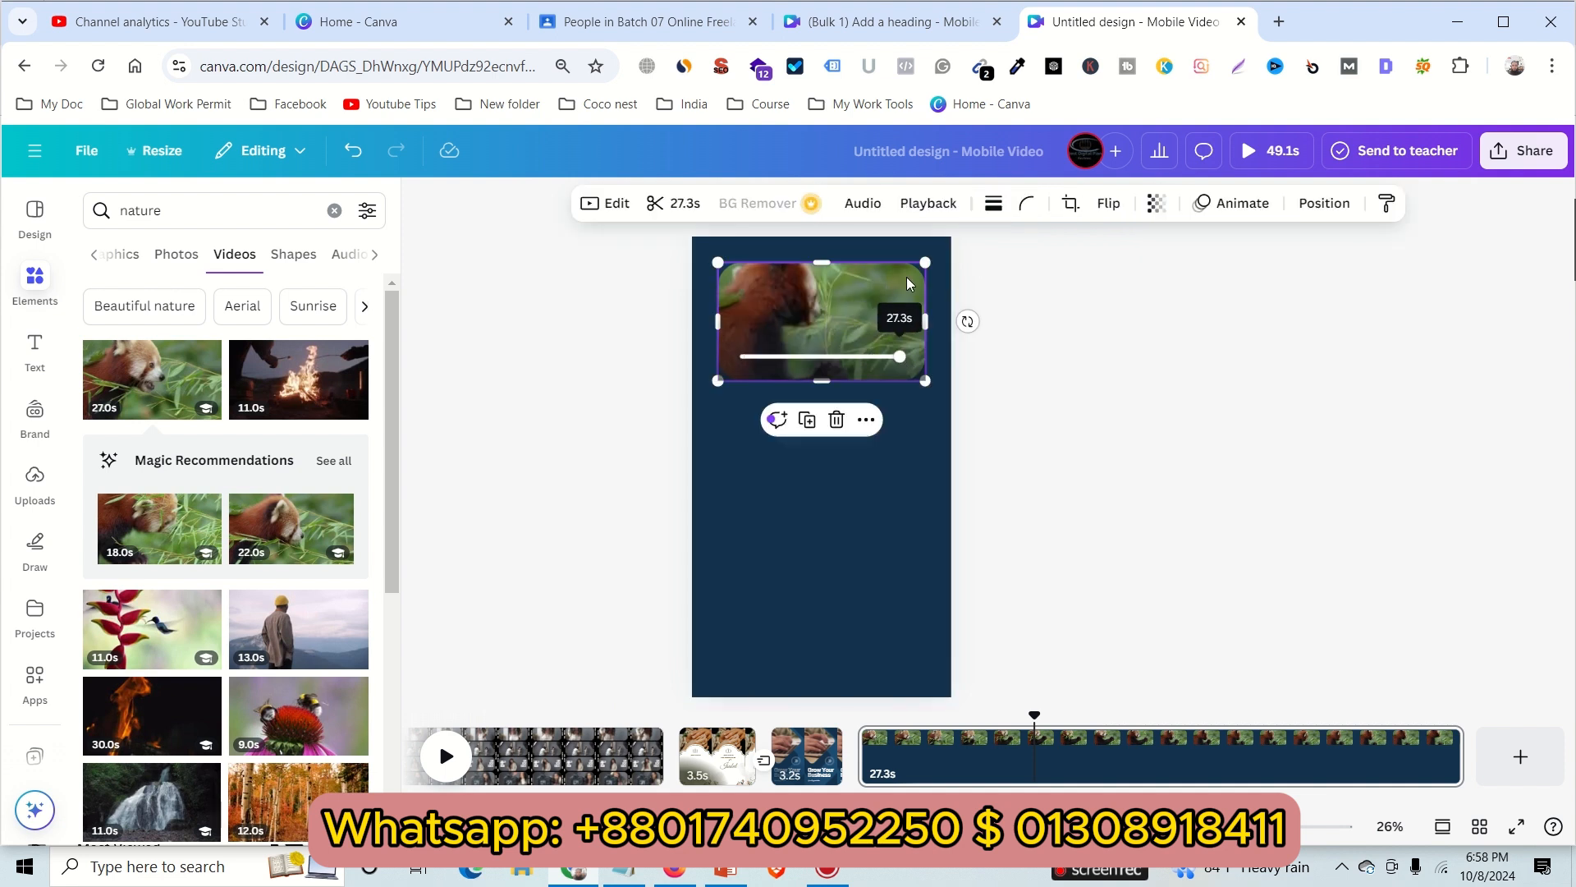
left_click(1028, 205)
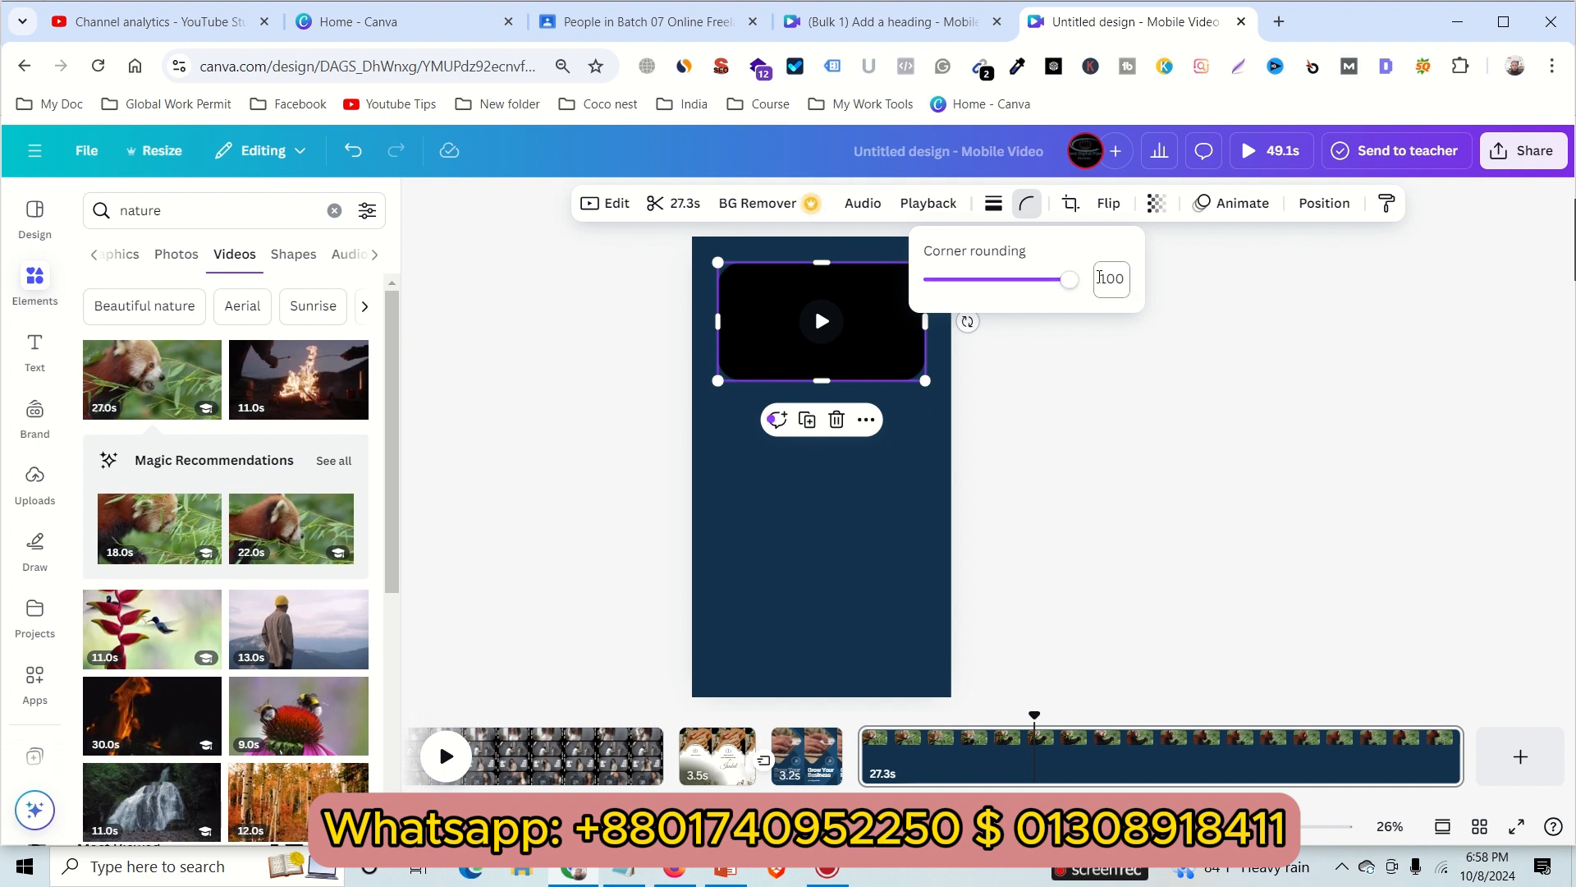
left_click_drag(1097, 279, 1136, 286)
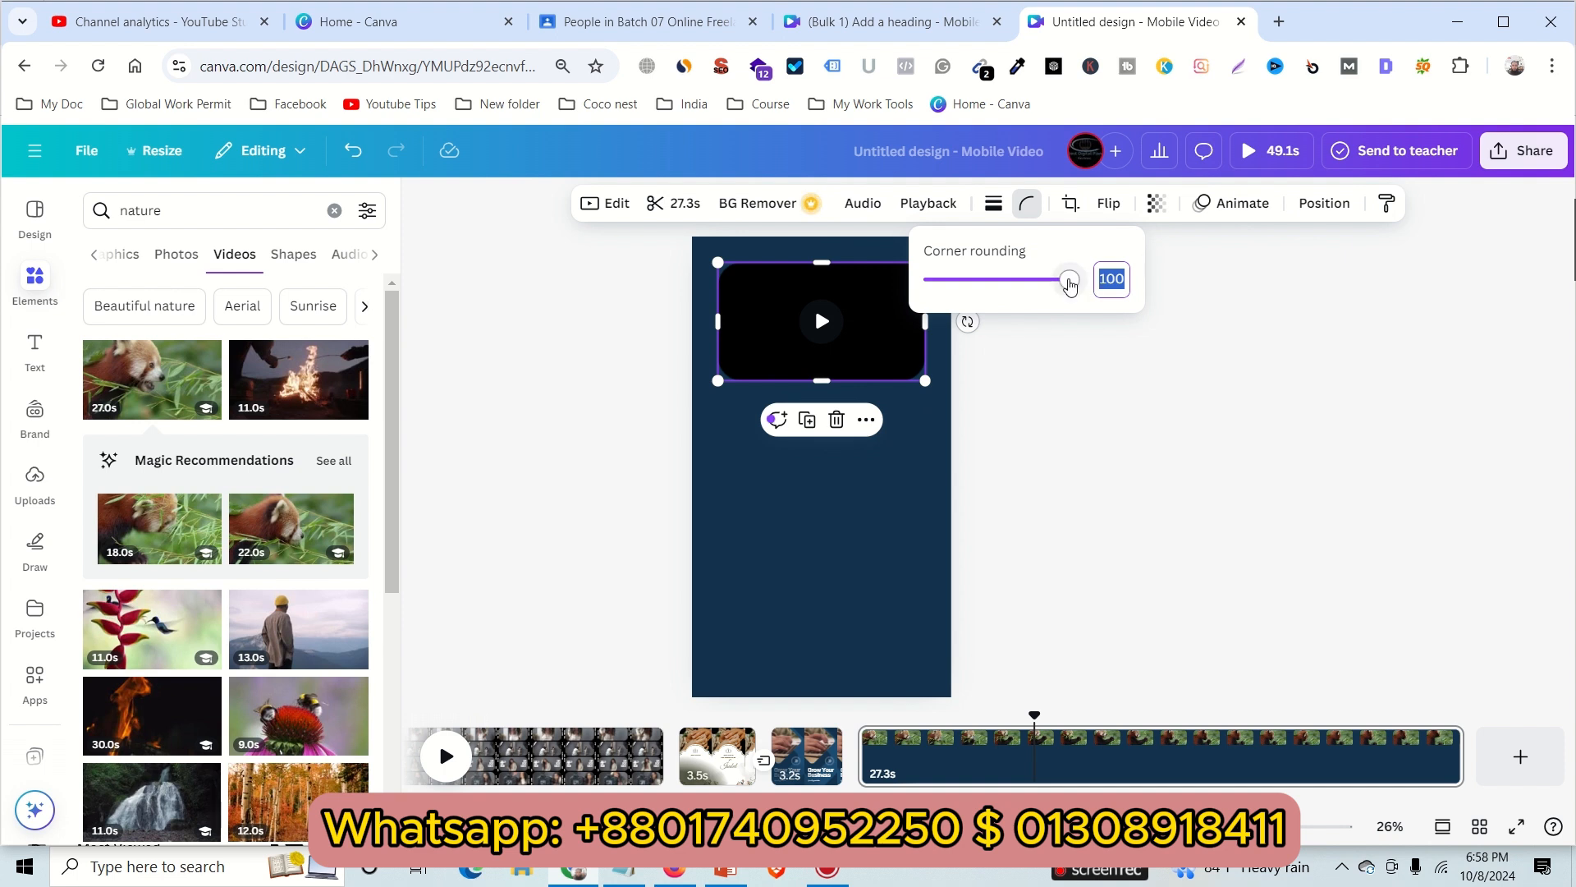
left_click_drag(1070, 282, 1109, 288)
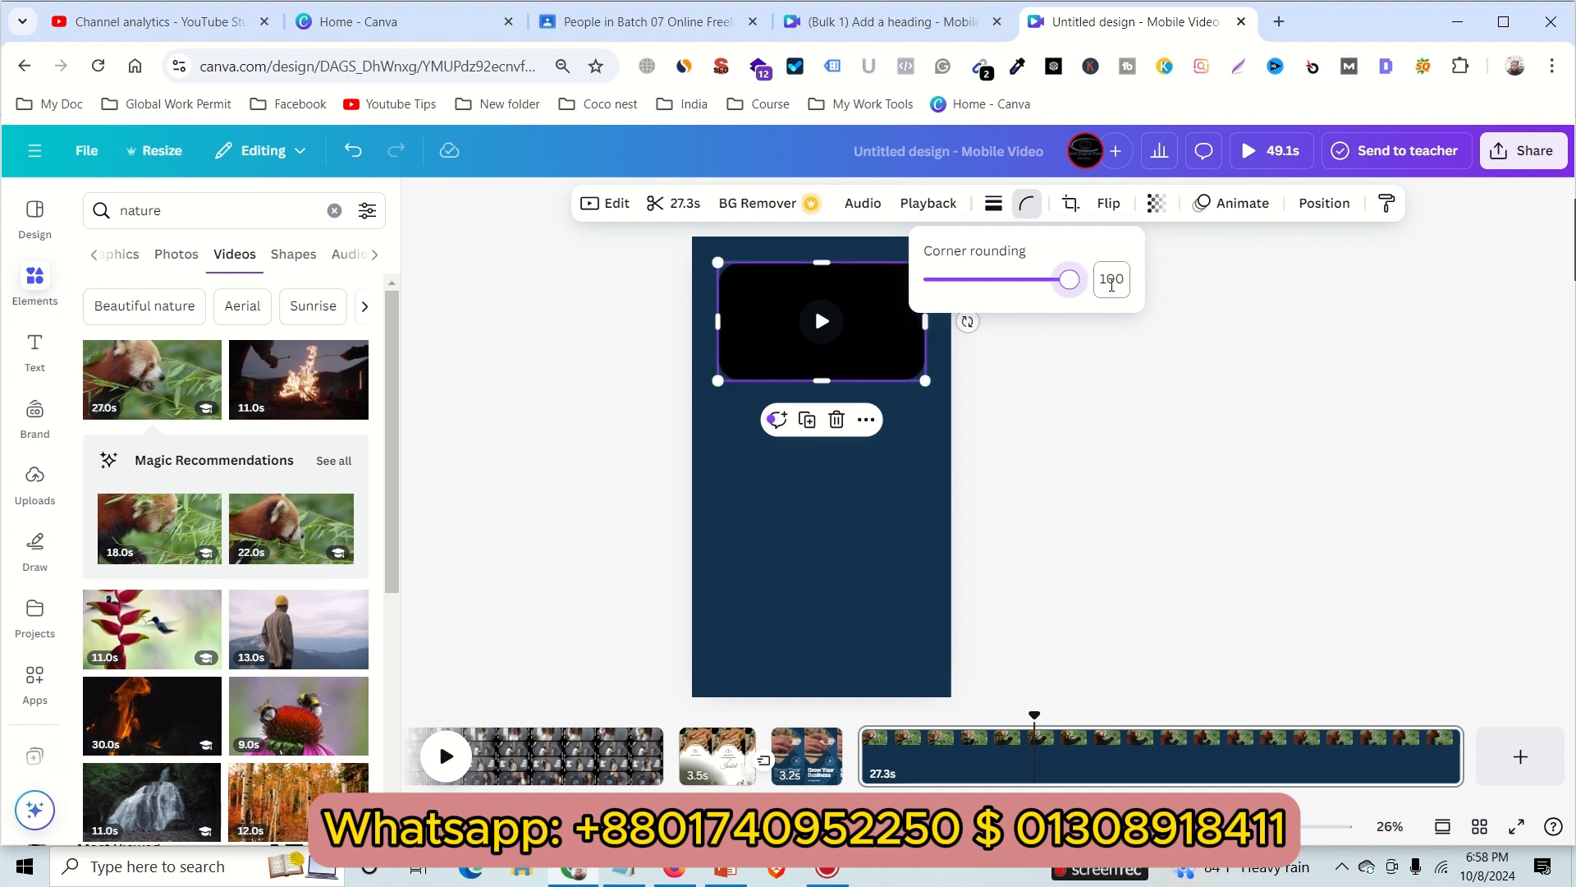
left_click(1105, 277)
double_click(1105, 277)
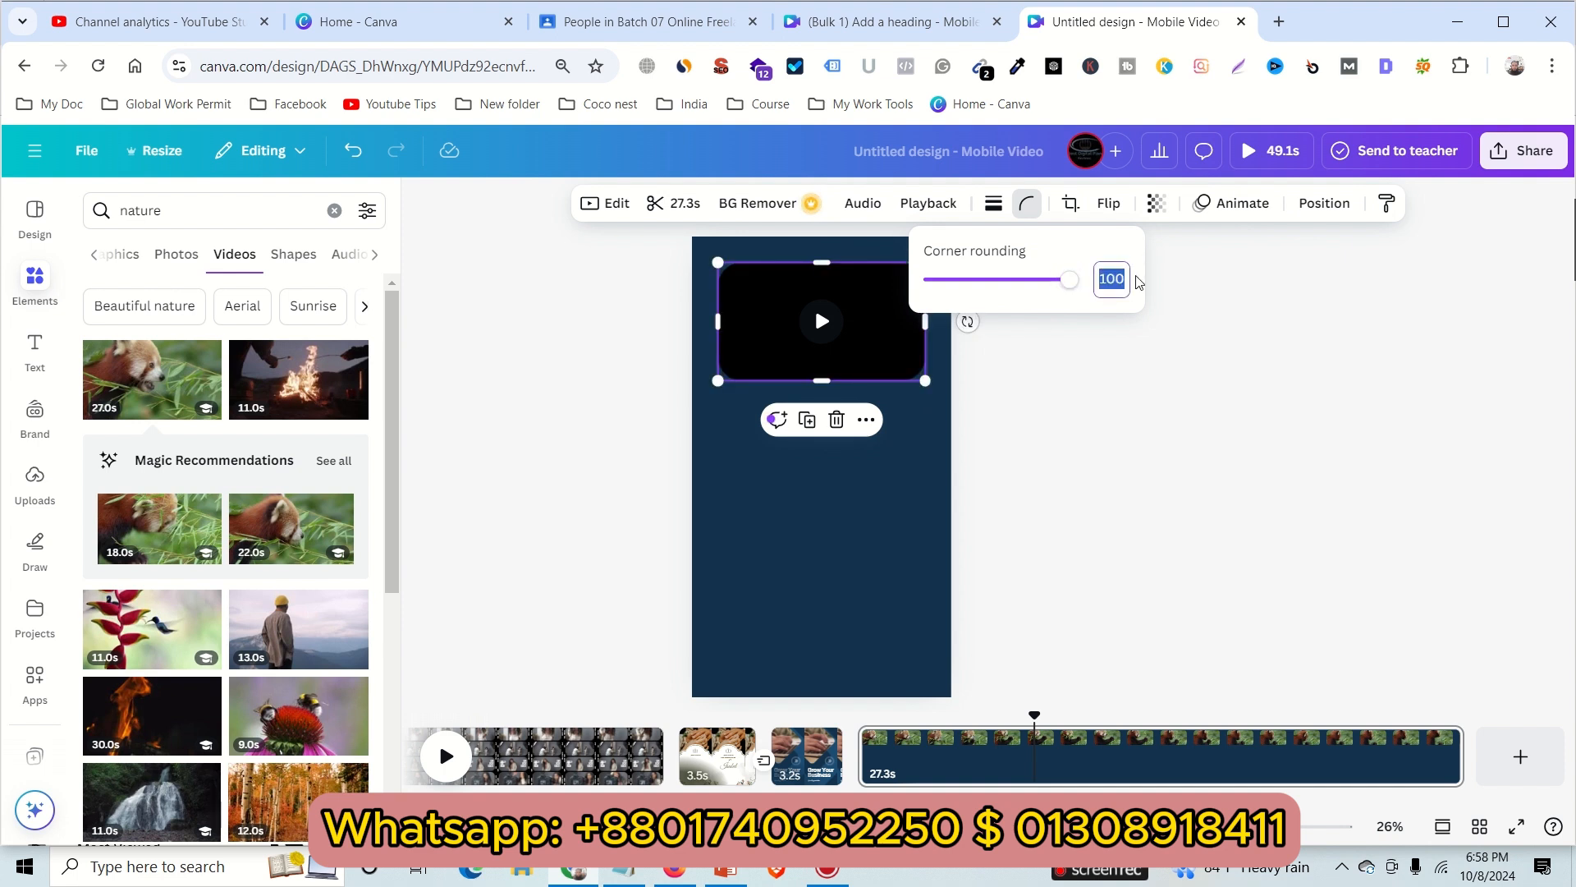
type("200")
key("Return")
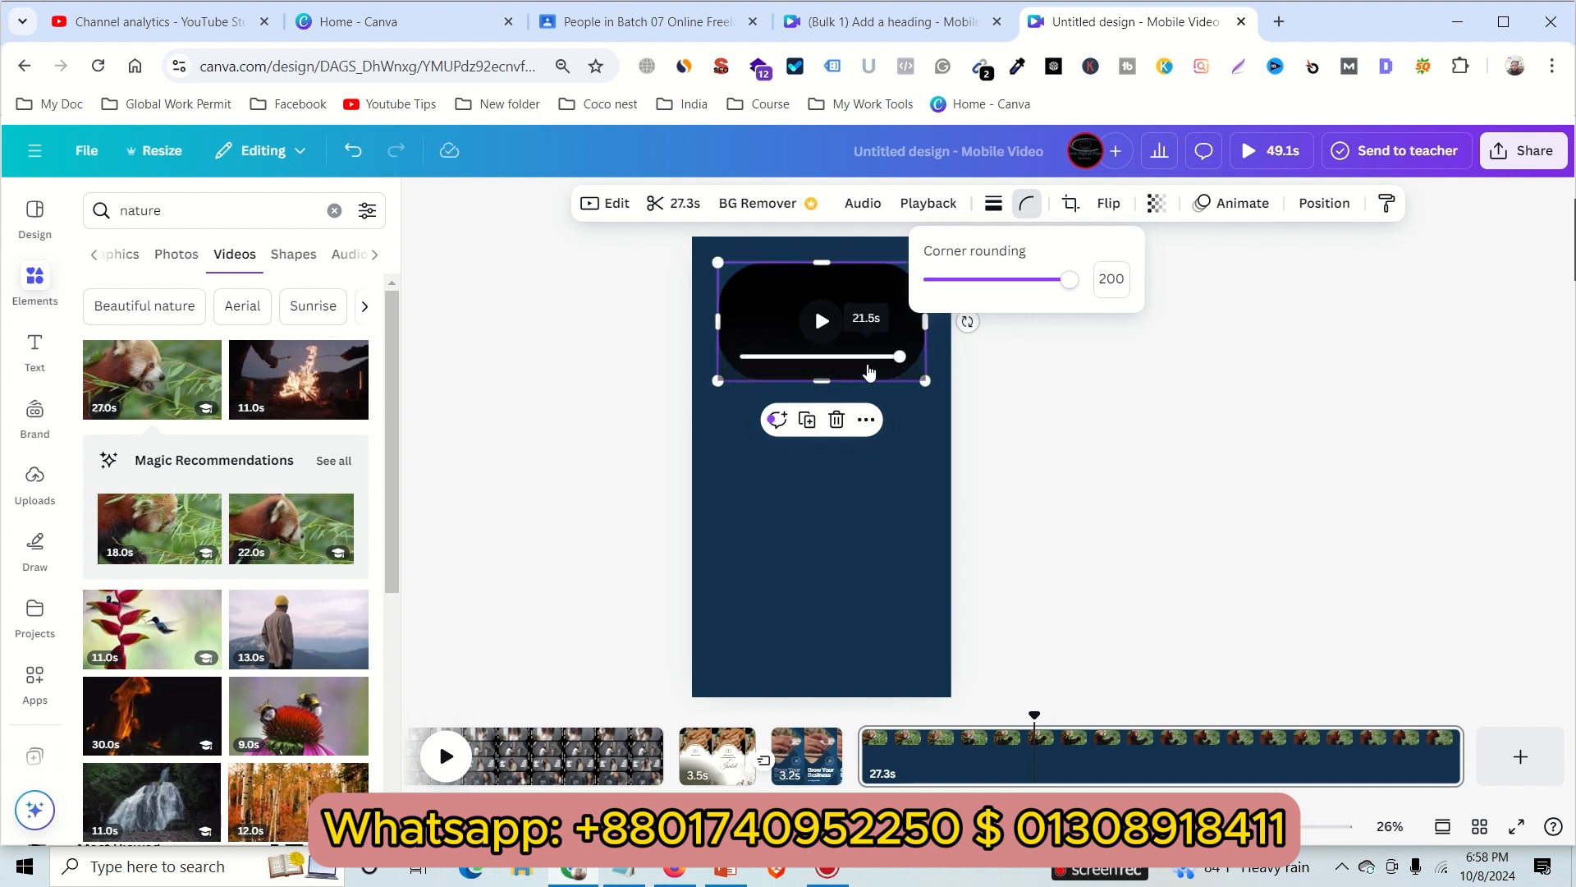
left_click(1105, 388)
left_click(1062, 386)
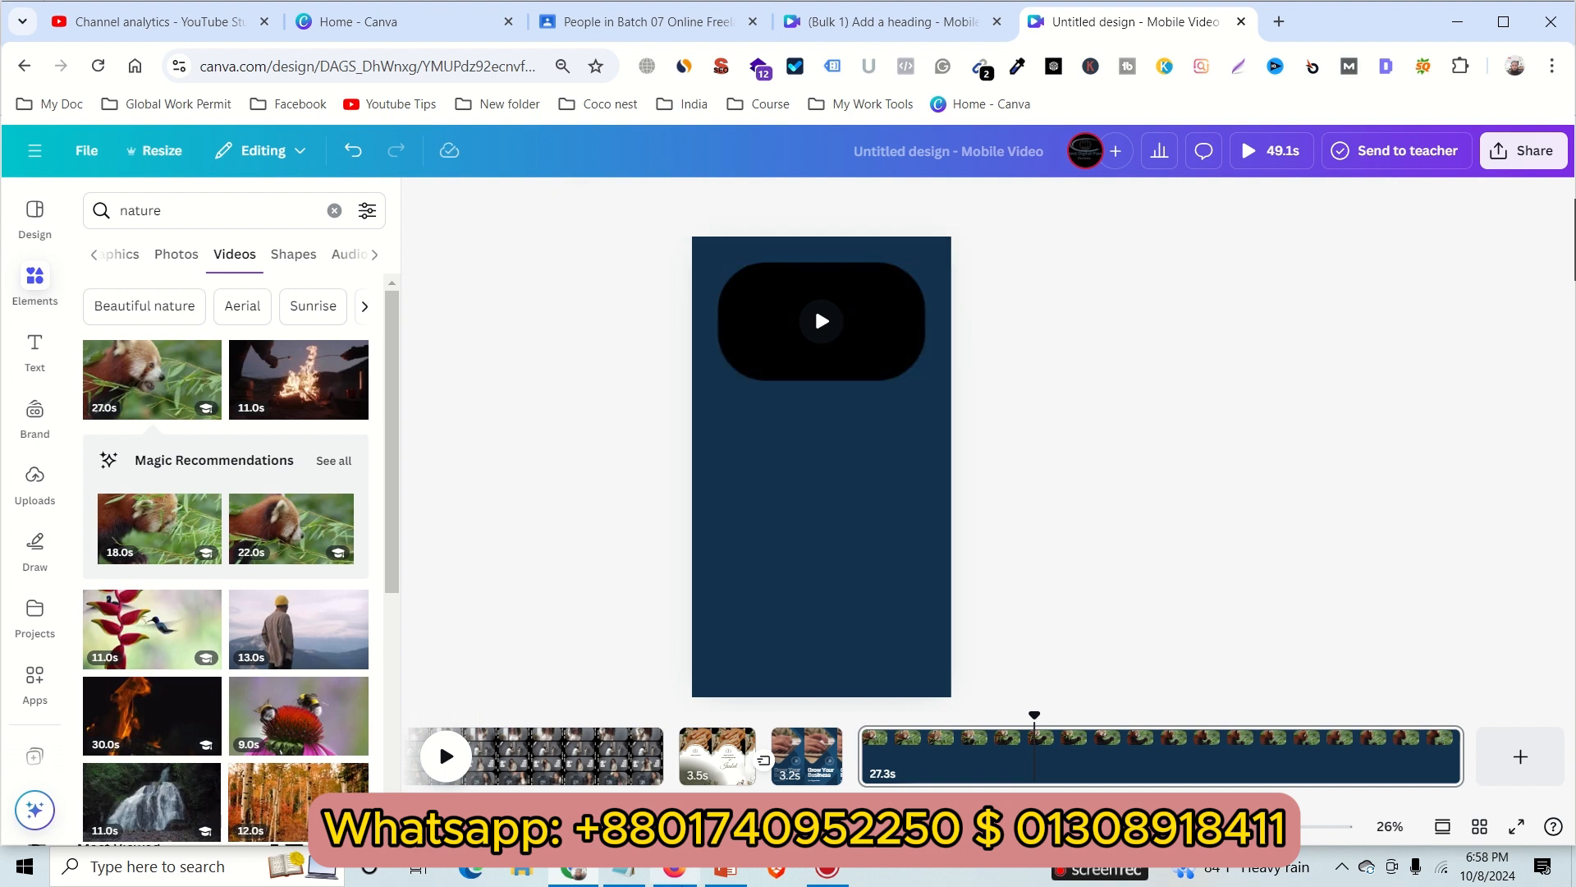
Check the clip borders on the first page and give the red panda video a solid border of weight 2
left_click(552, 760)
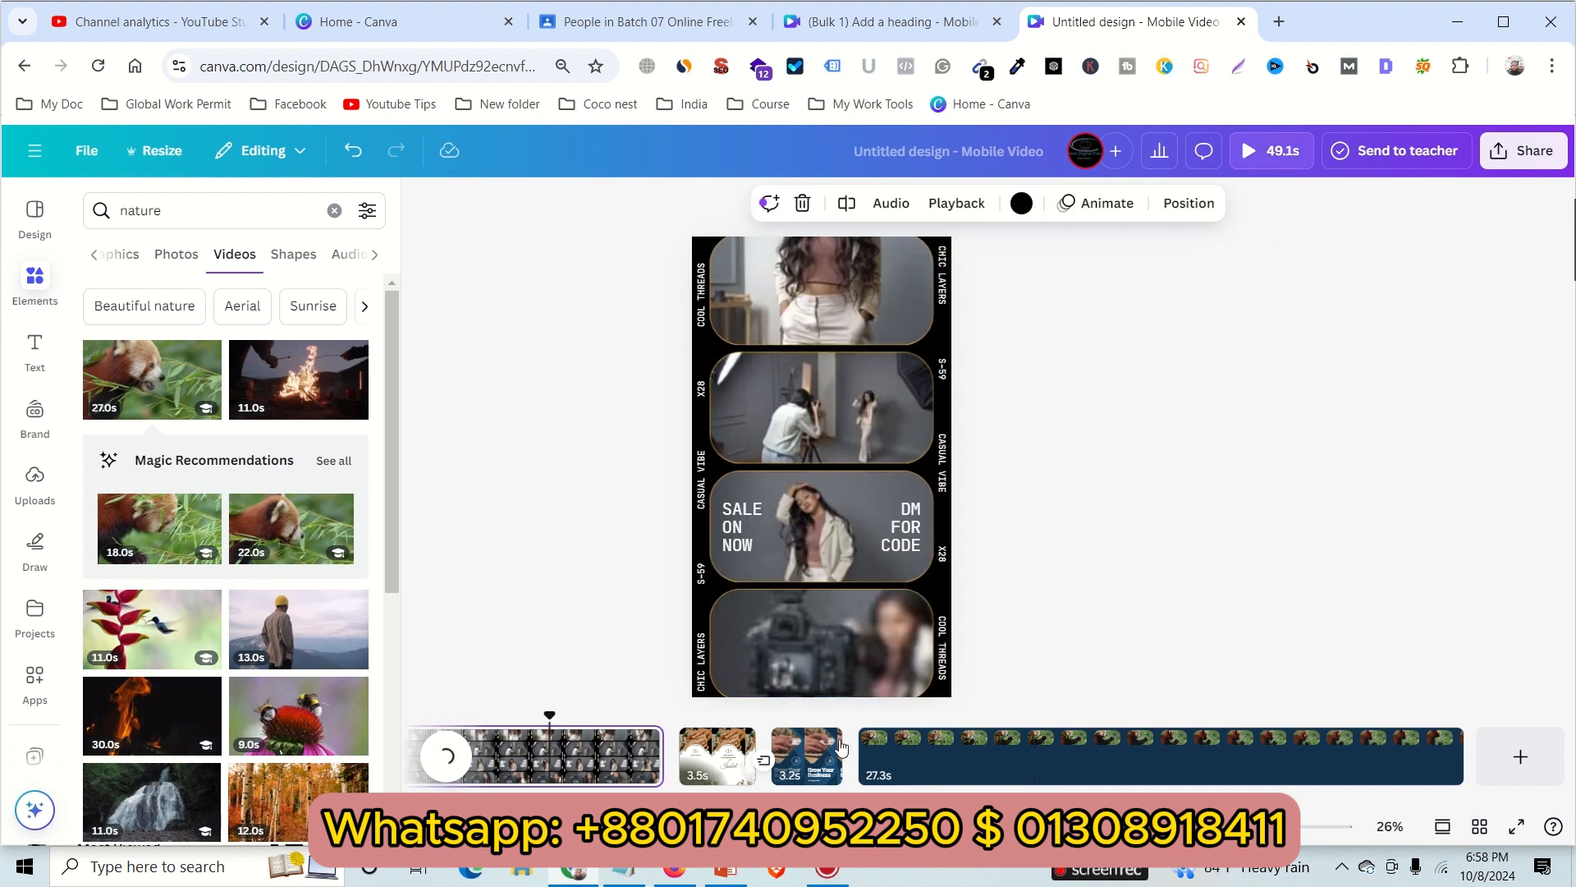
left_click(1179, 768)
left_click(883, 324)
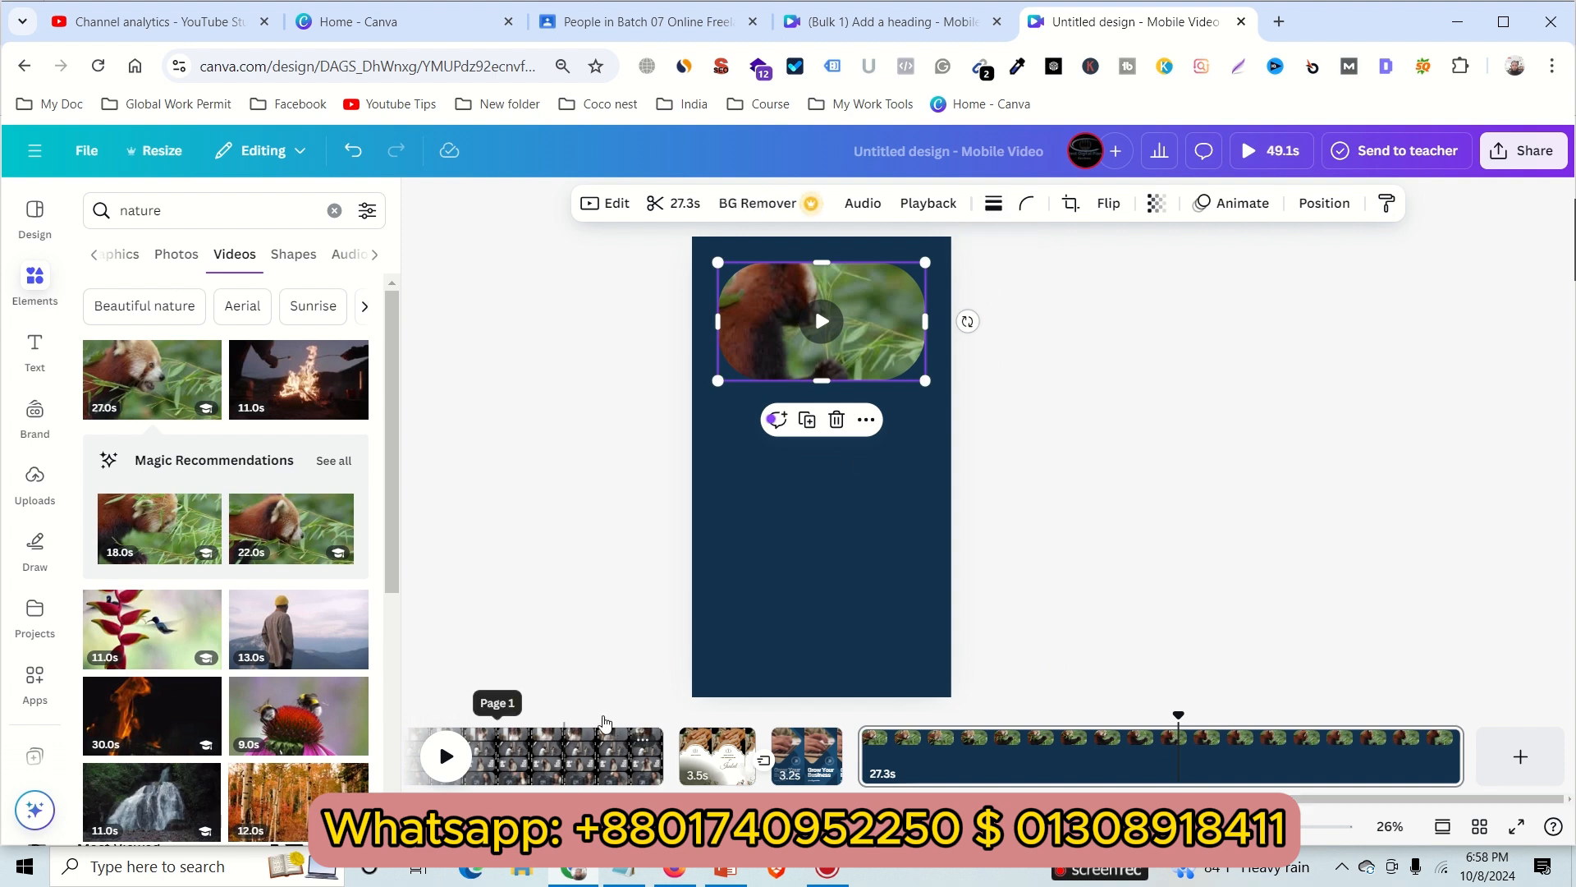
left_click(994, 203)
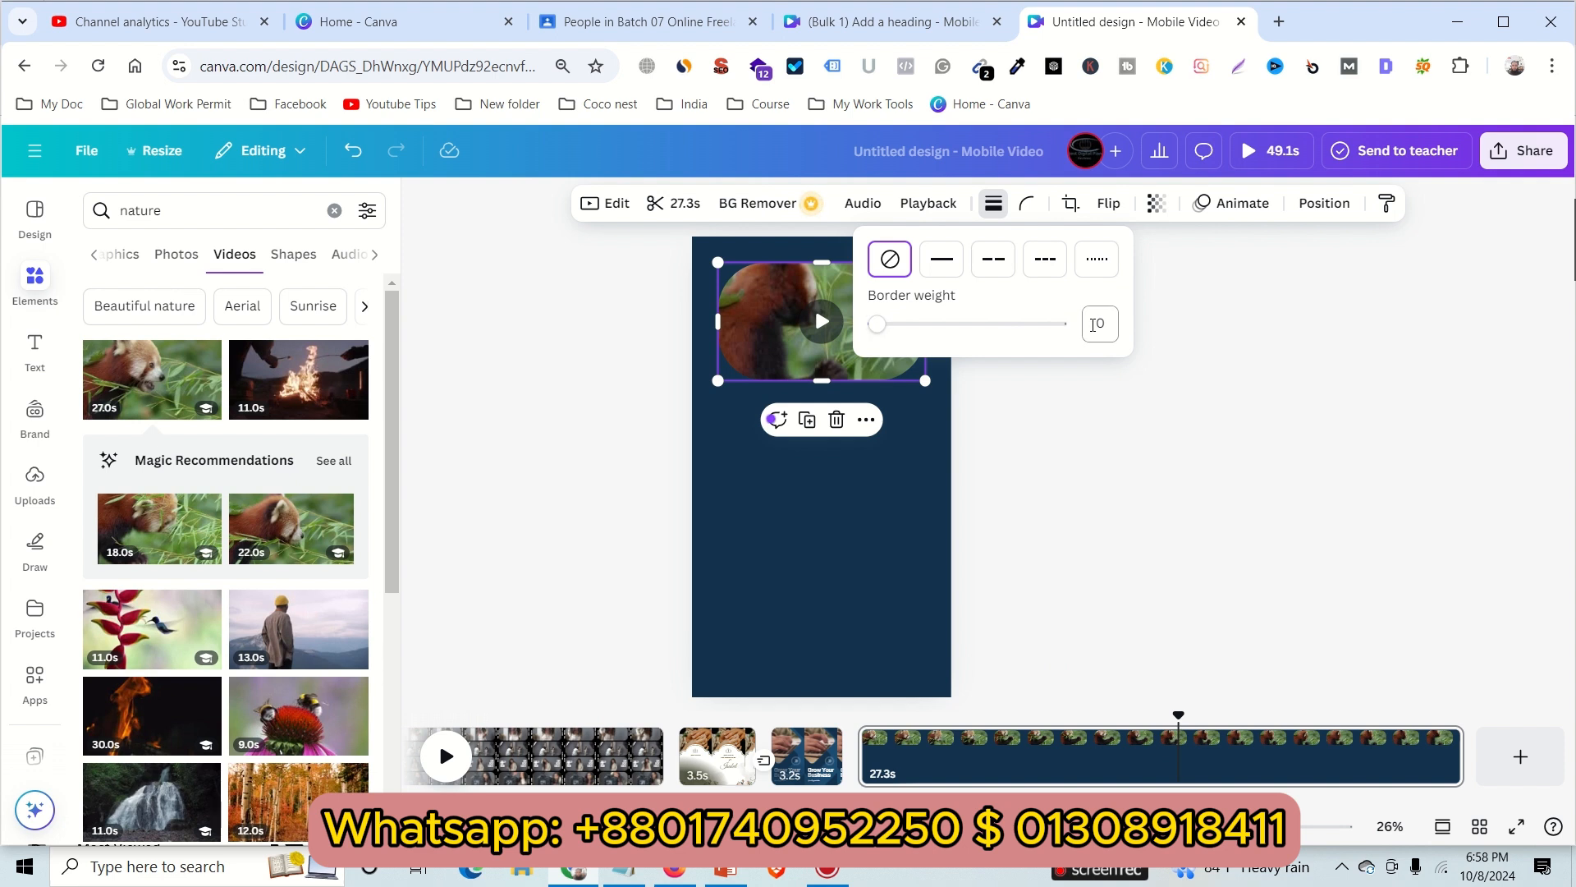
left_click(1092, 325)
type("1")
left_click_drag(1109, 329, 1087, 327)
type("2")
key("Return")
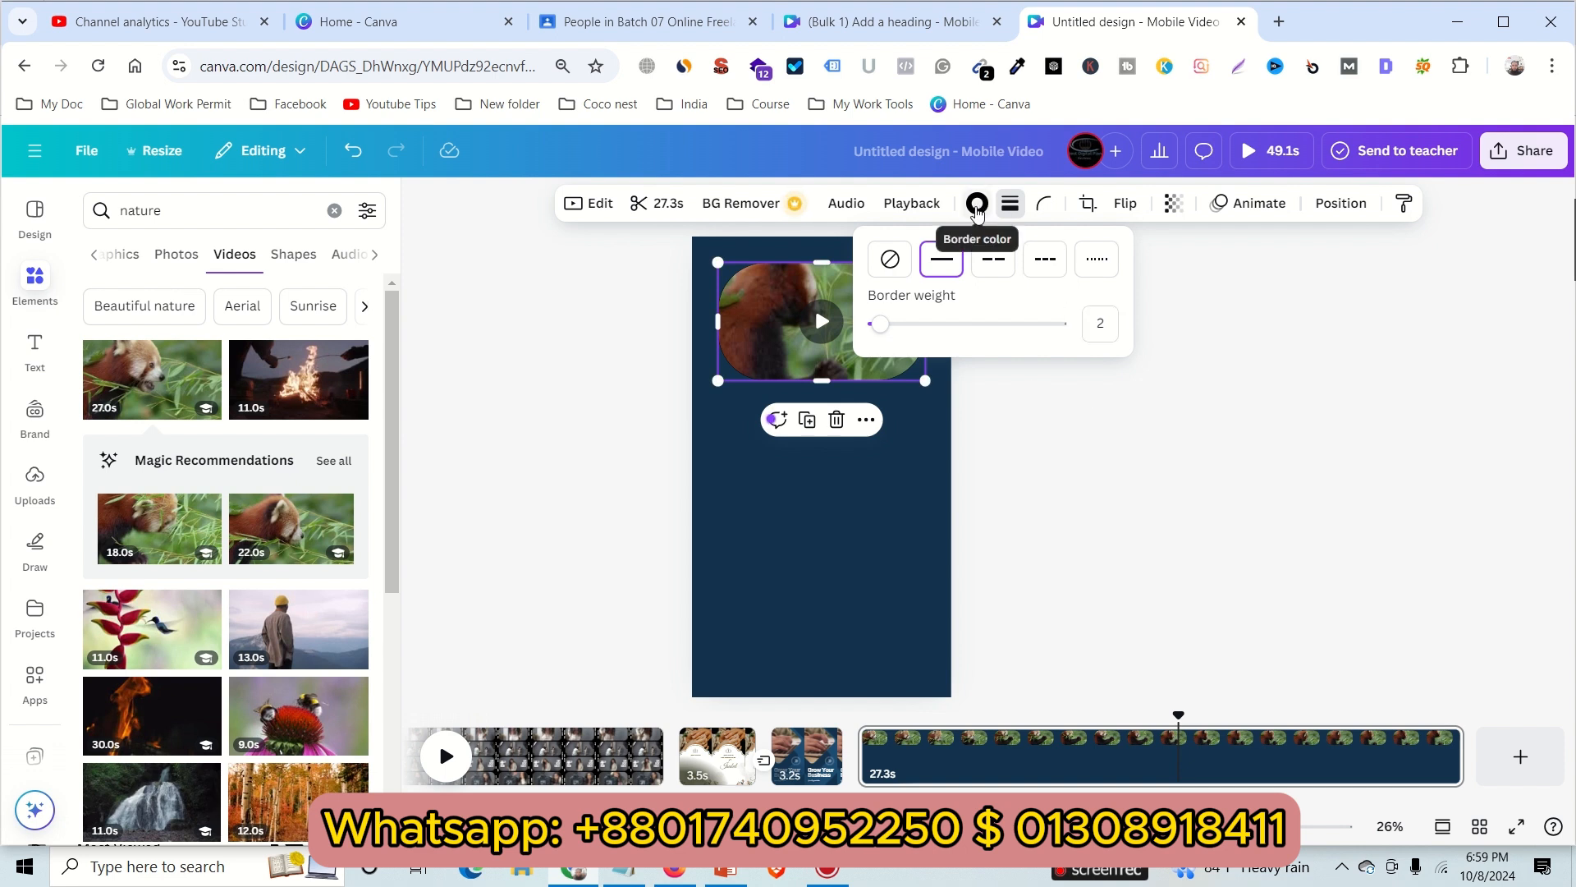
Remove the red panda video's border by setting its border weight to 0
left_click(1098, 323)
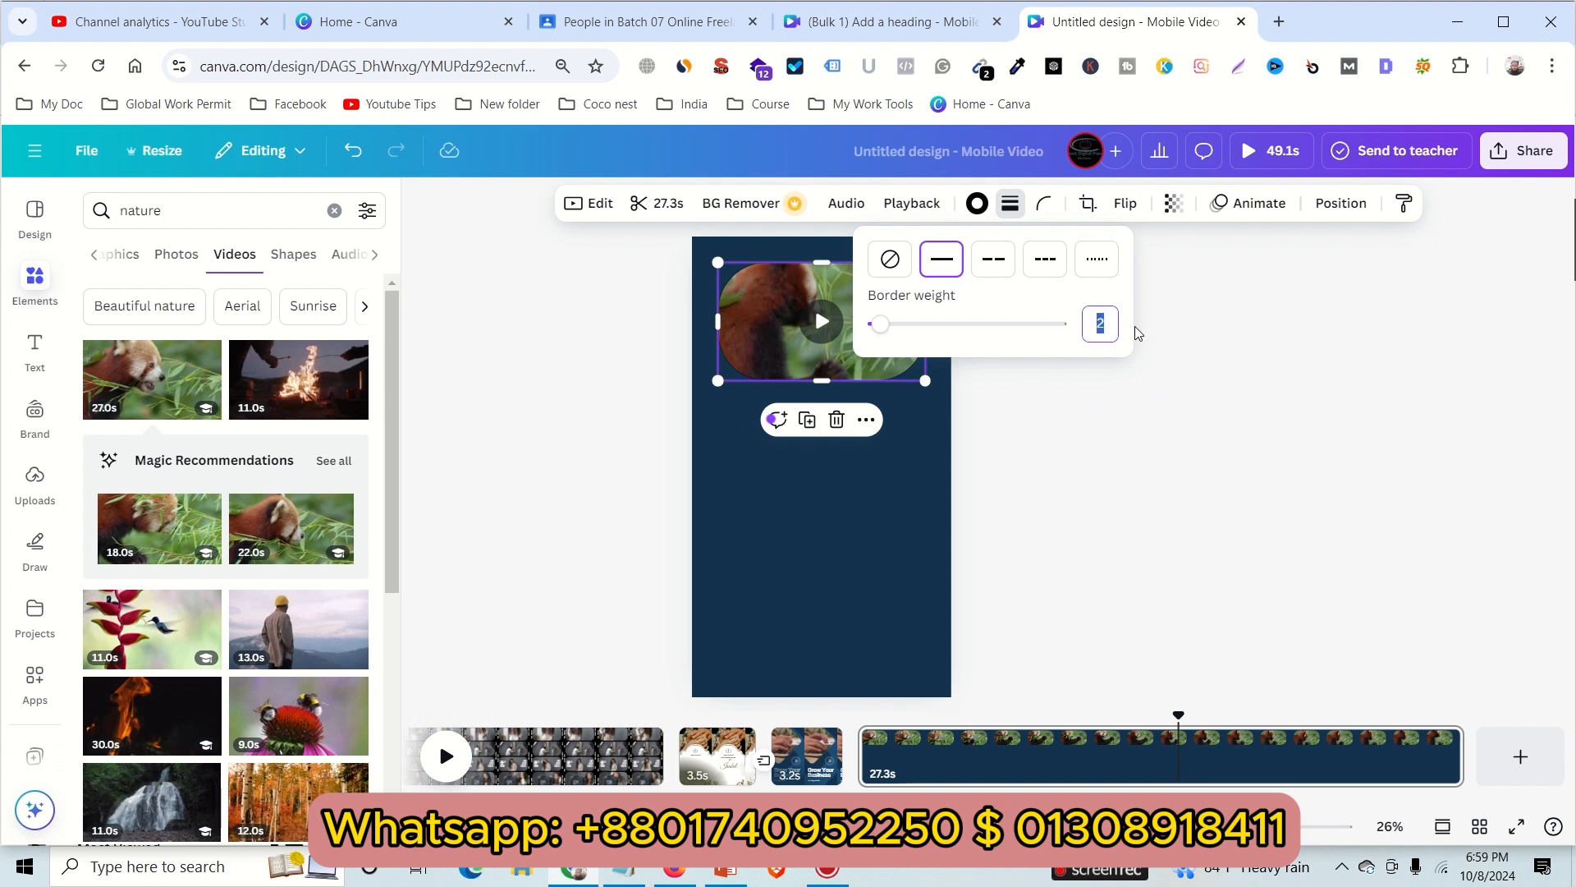
type("0")
key("Return")
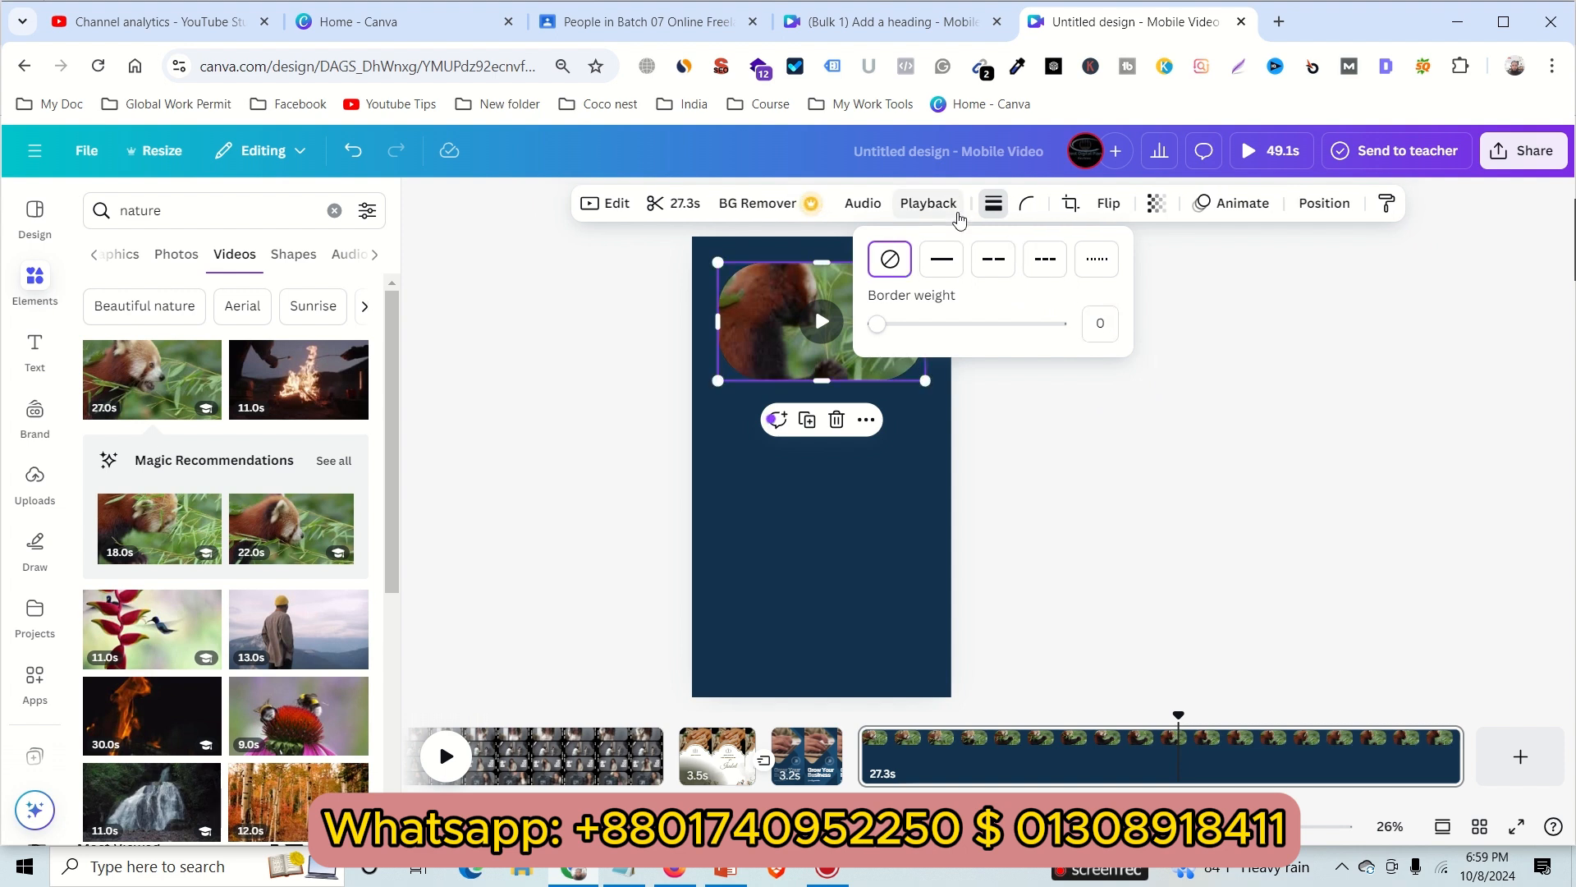
Give the red panda video a border of weight 2 in the document's bright orange
left_click(1098, 323)
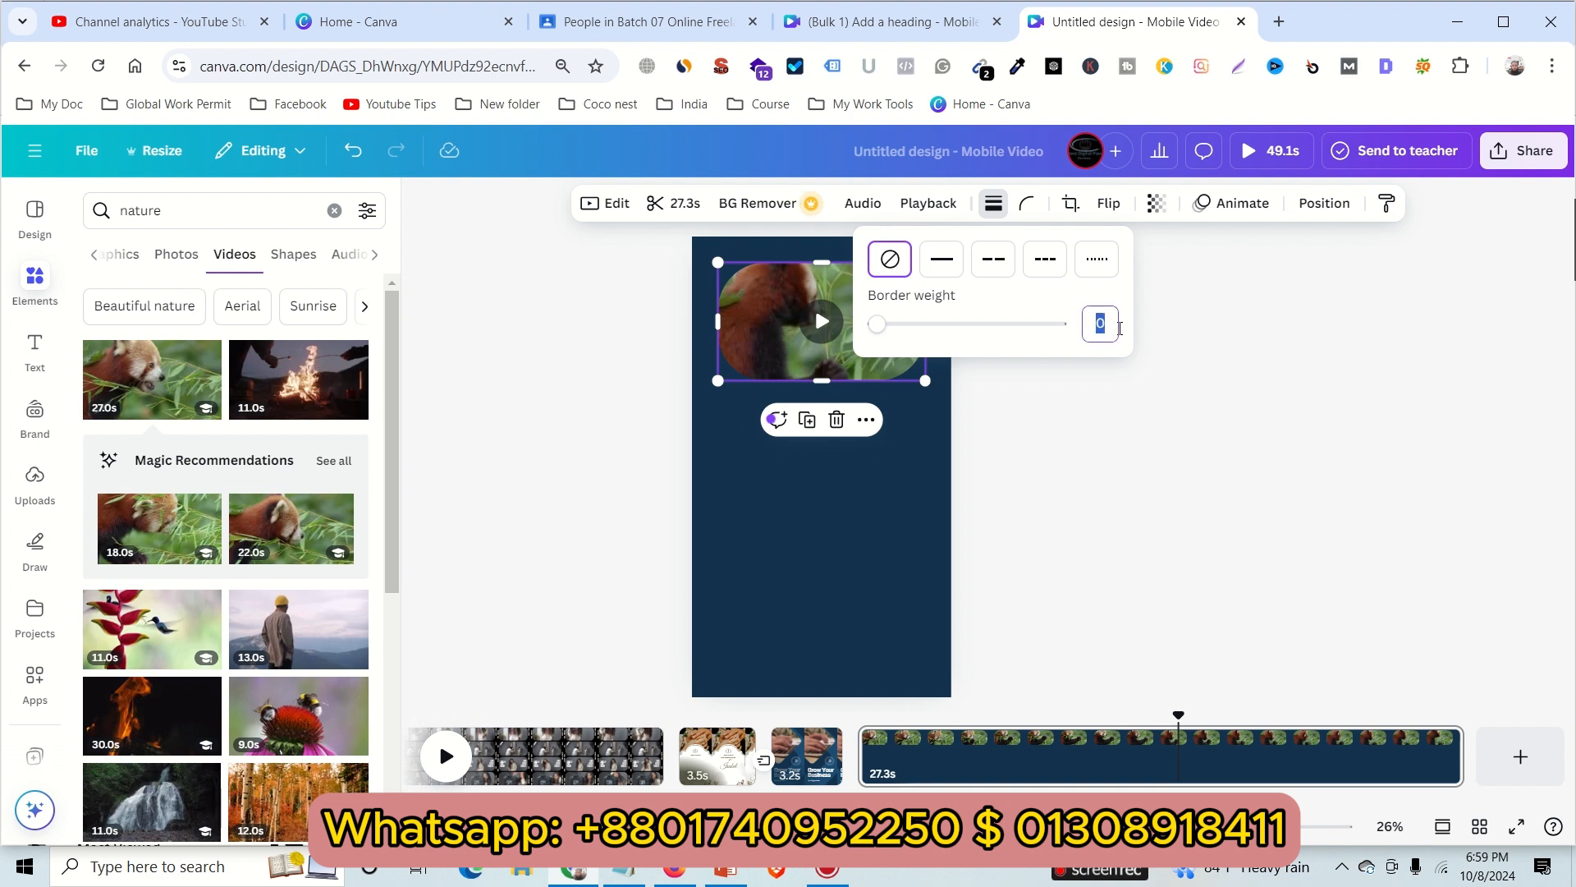
type("2")
key("Return")
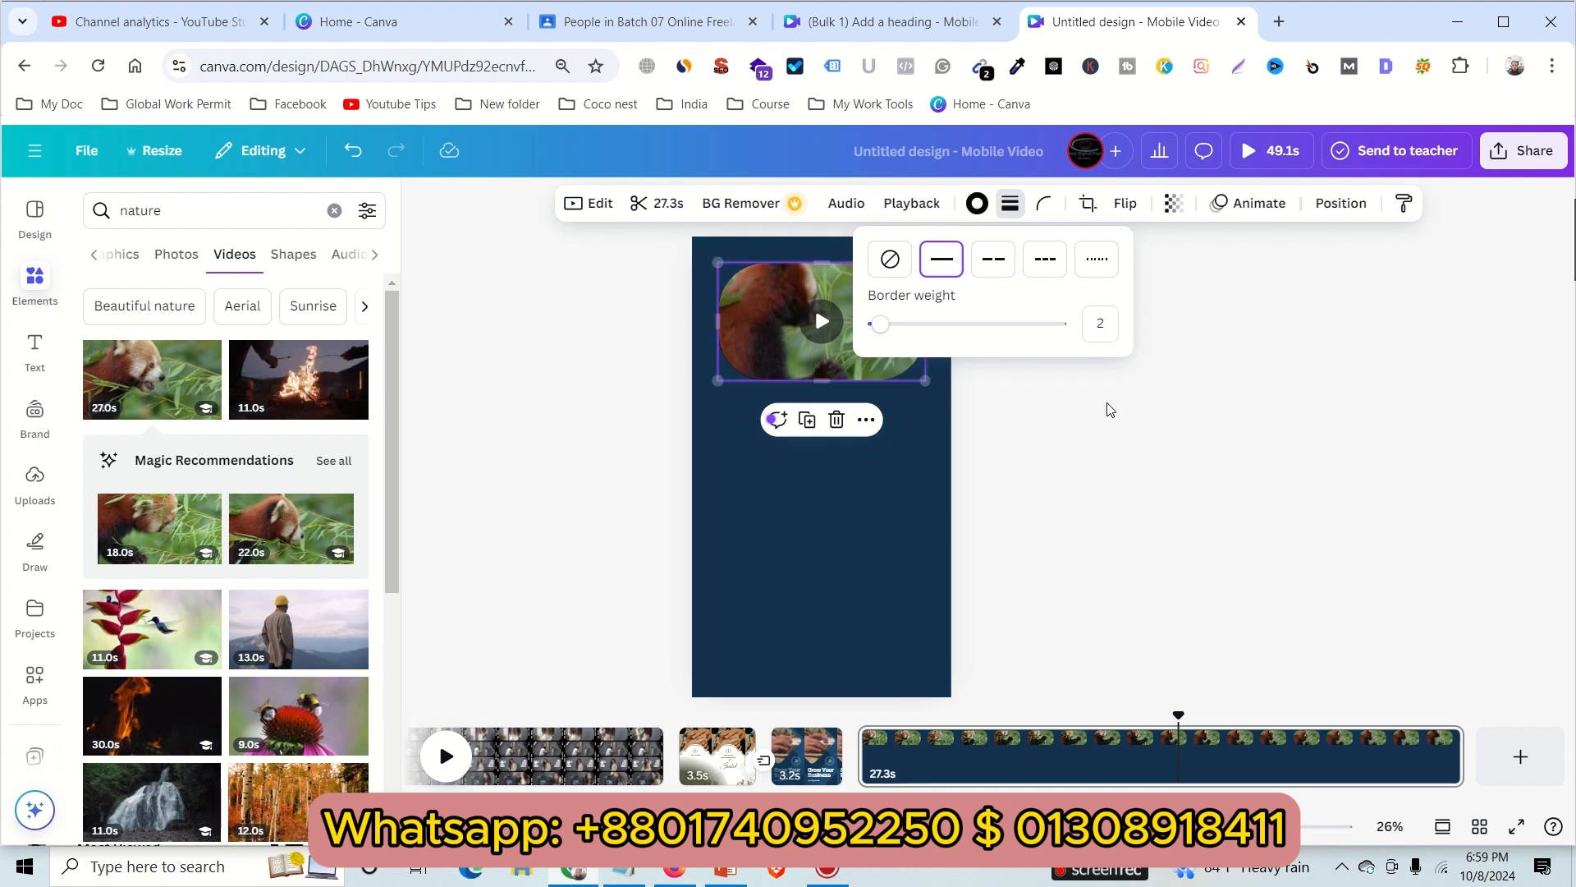
left_click(977, 204)
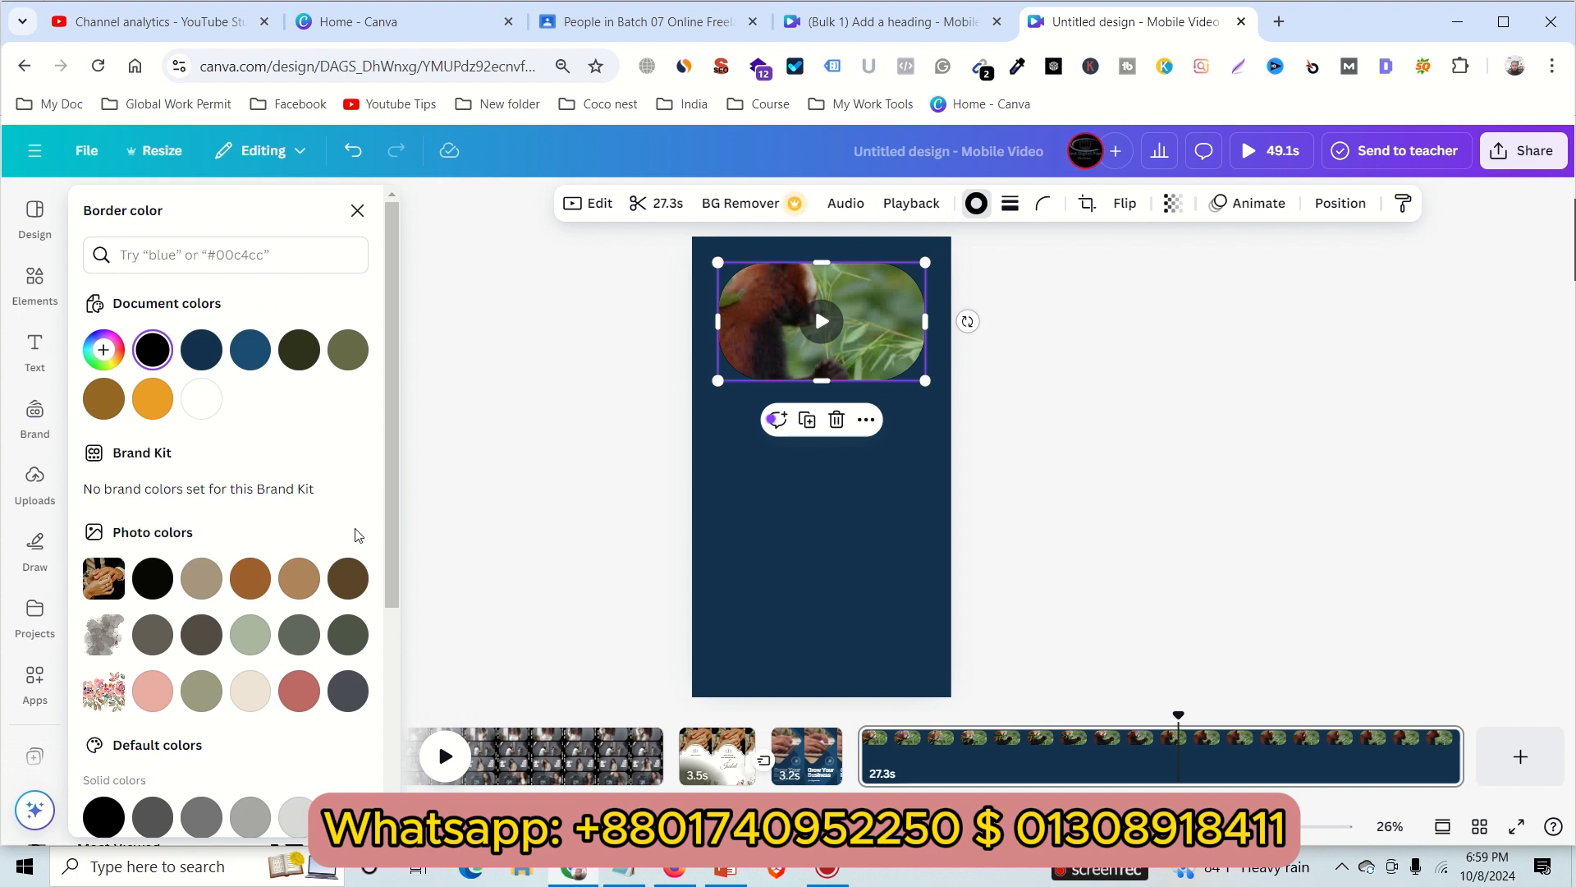
left_click(153, 399)
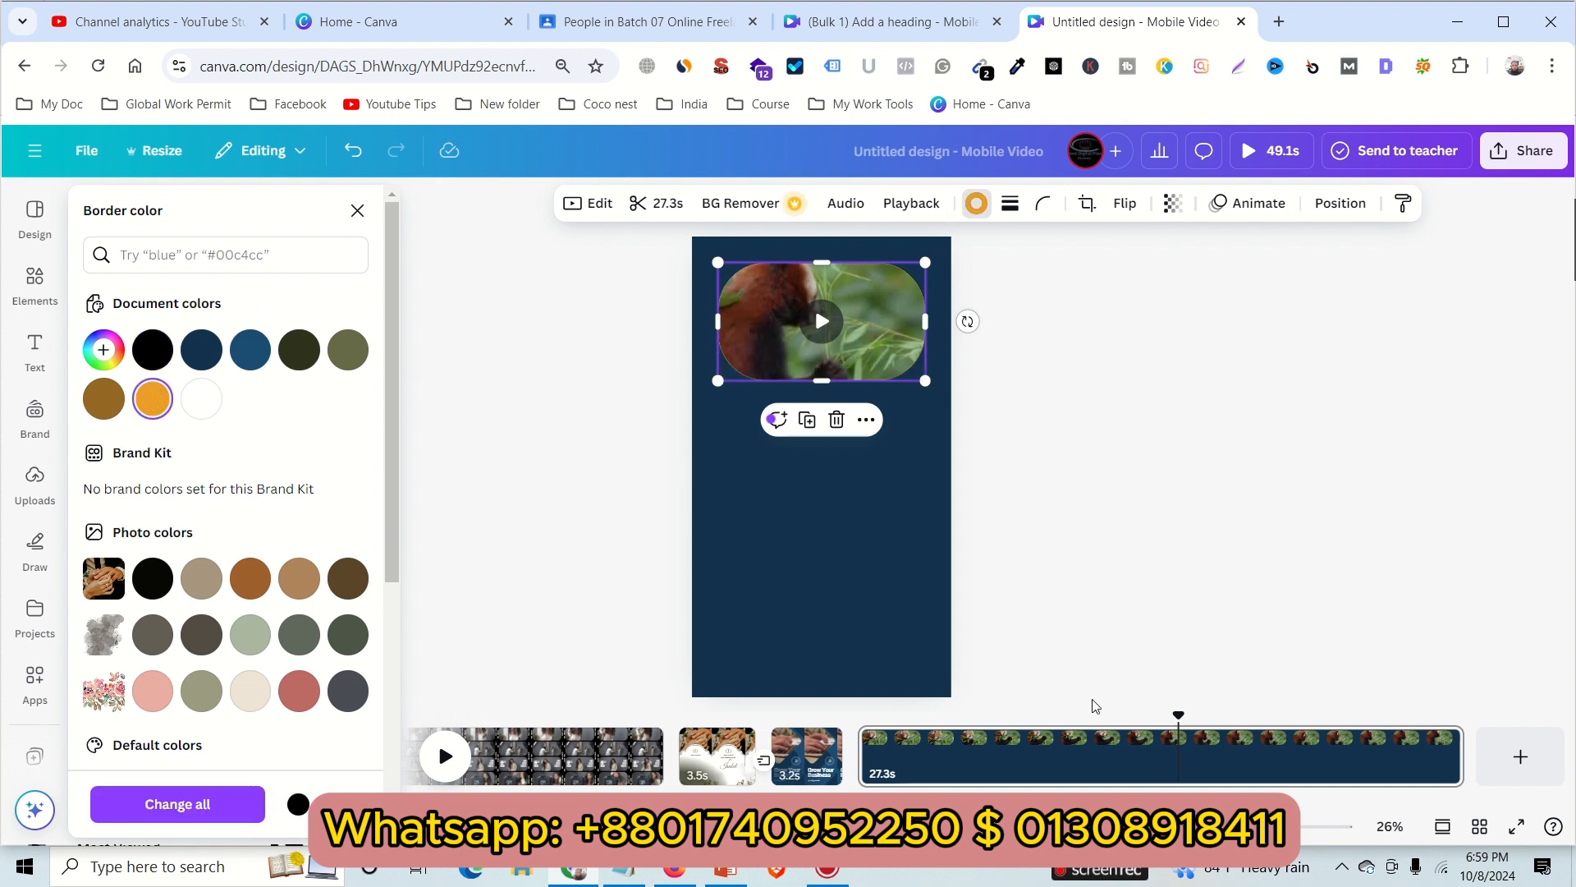
Inspect the red panda video's border up close and set its weight to 5
left_click_drag(1216, 827, 1239, 827)
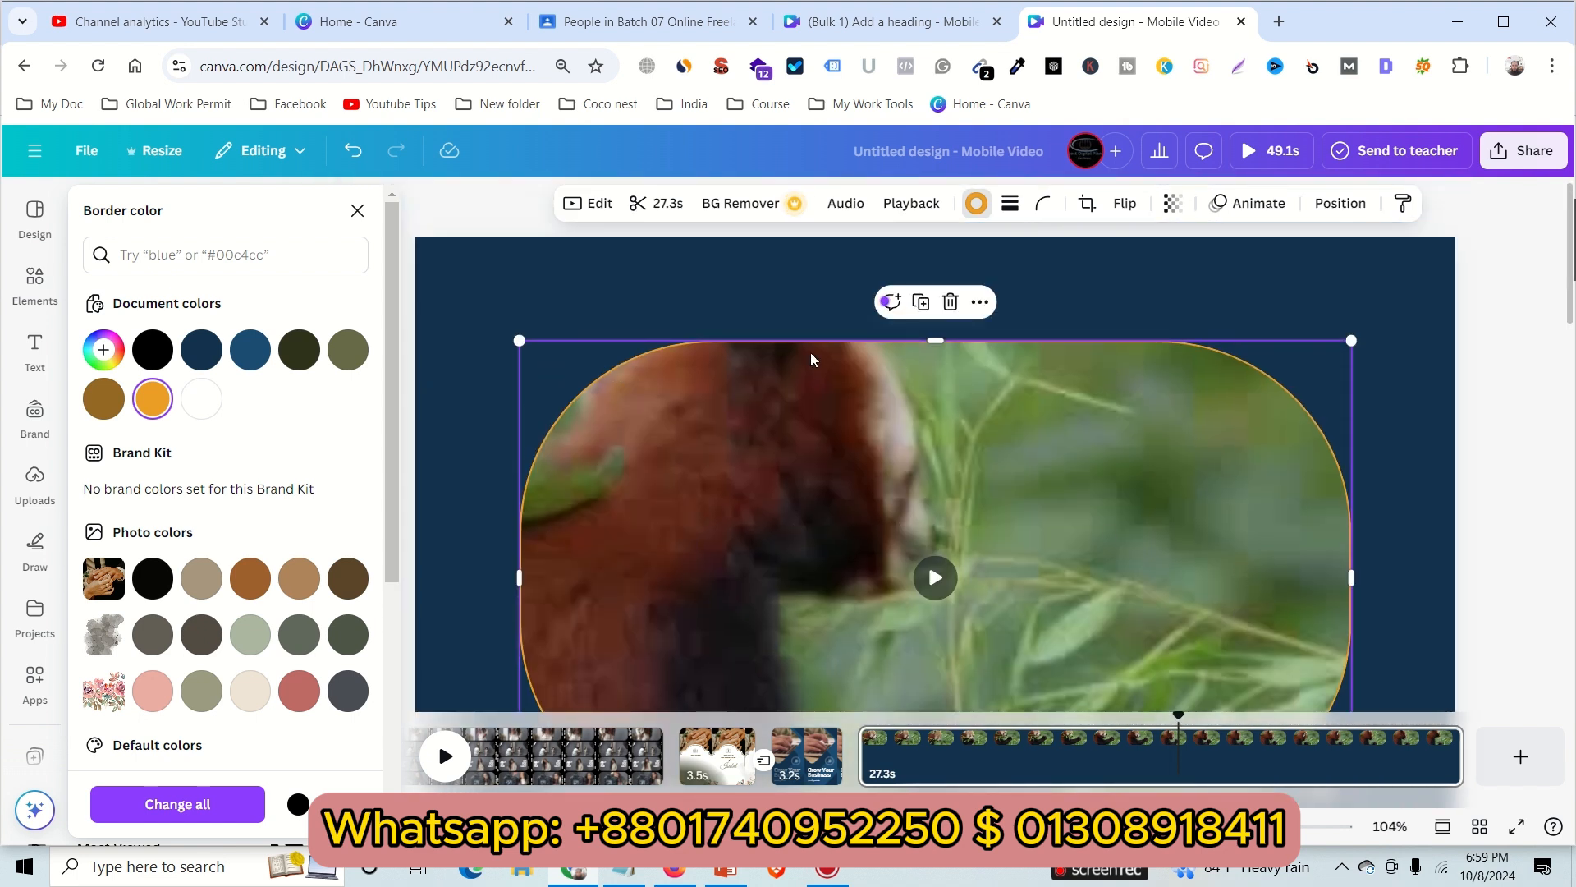
left_click(1010, 203)
left_click(1117, 323)
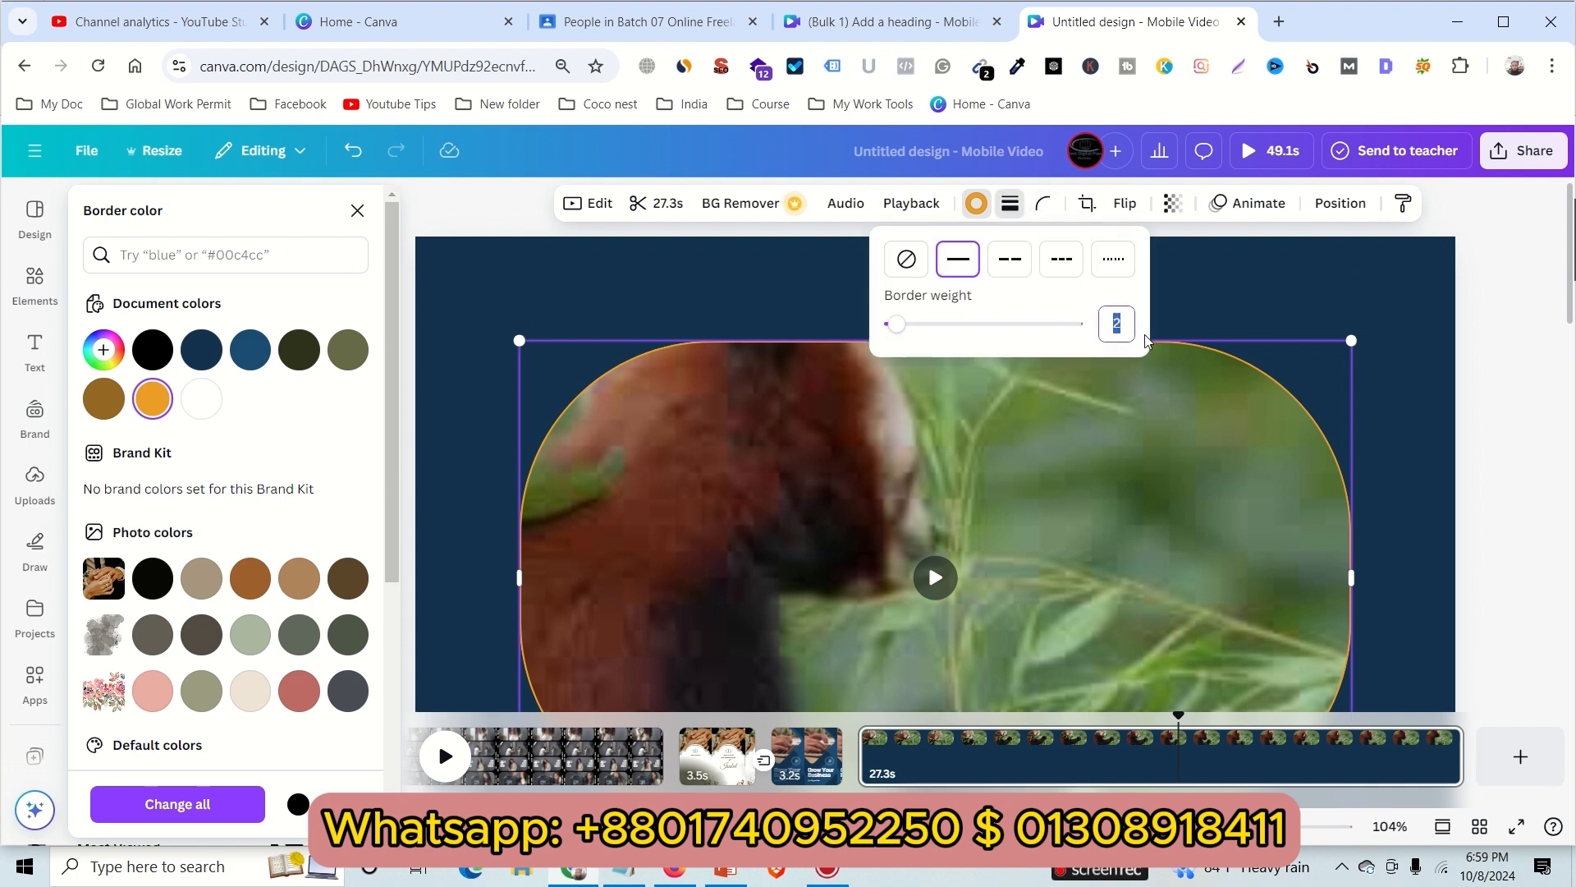
key("Return")
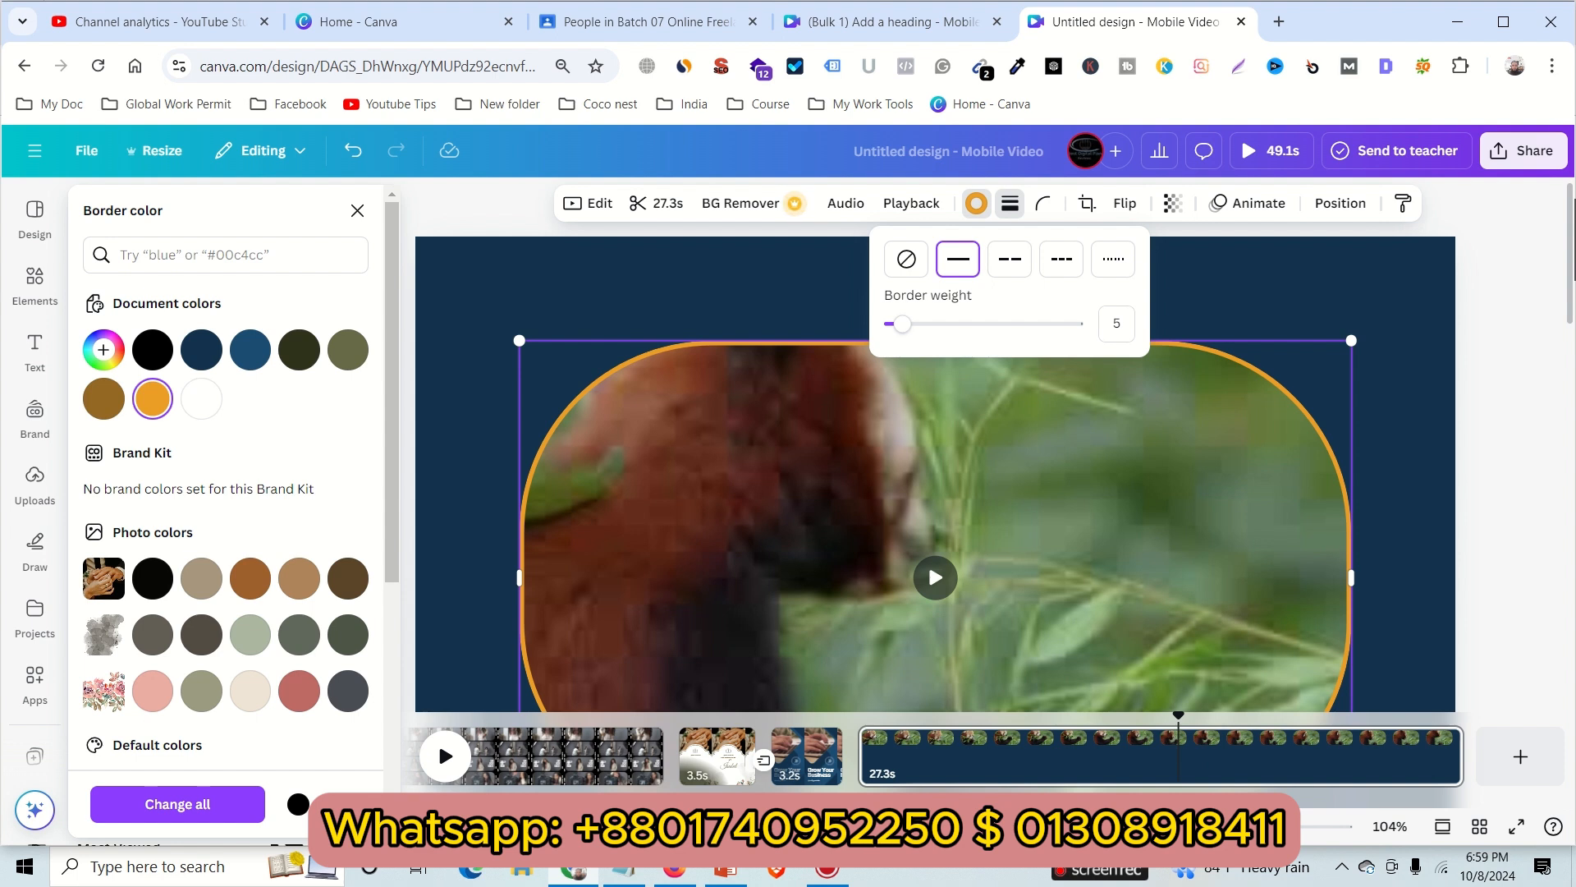
left_click_drag(1227, 827, 1330, 827)
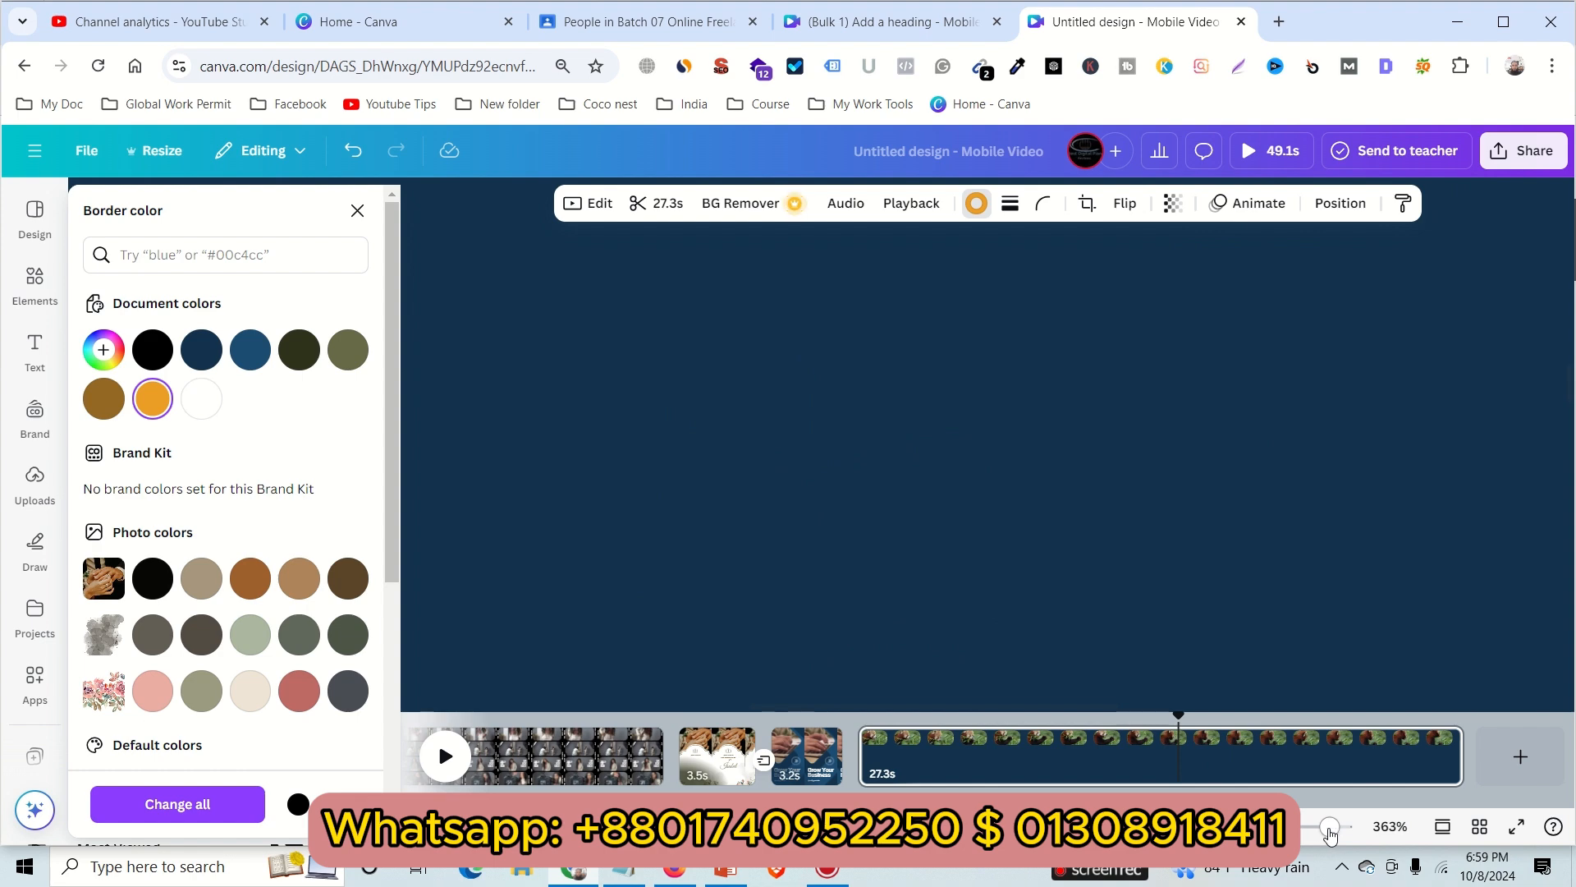
left_click_drag(1330, 826, 1191, 826)
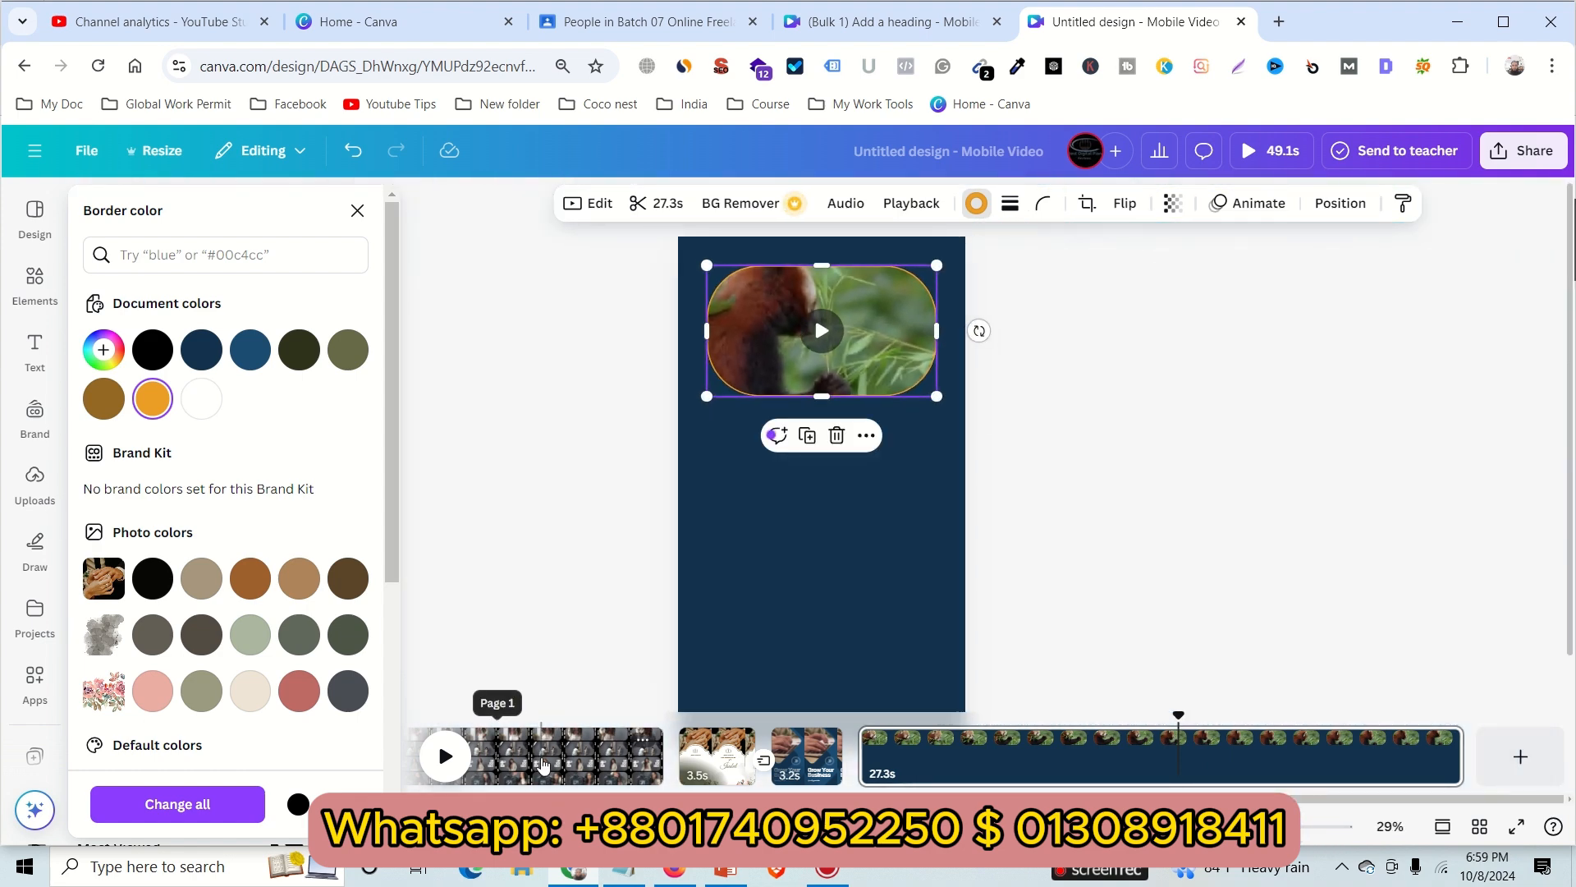
Examine the stacked, bordered clips and their spacing on the first page, and return to the nature page
left_click(541, 763)
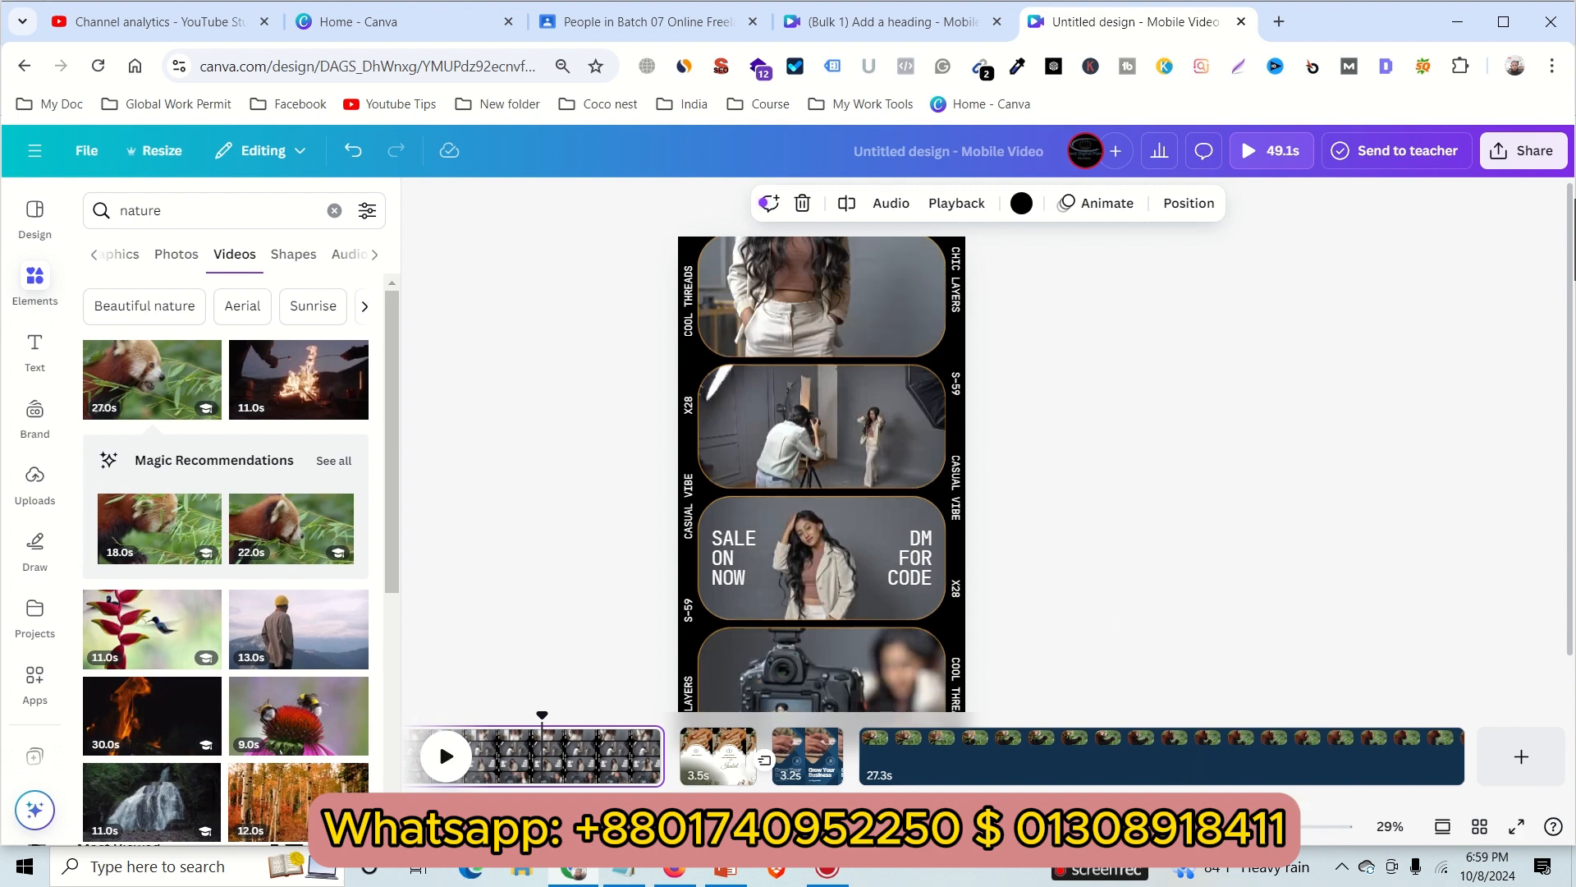
scroll(815, 544, "up", 3, "ctrl")
scroll(815, 587, "up", 2, "ctrl")
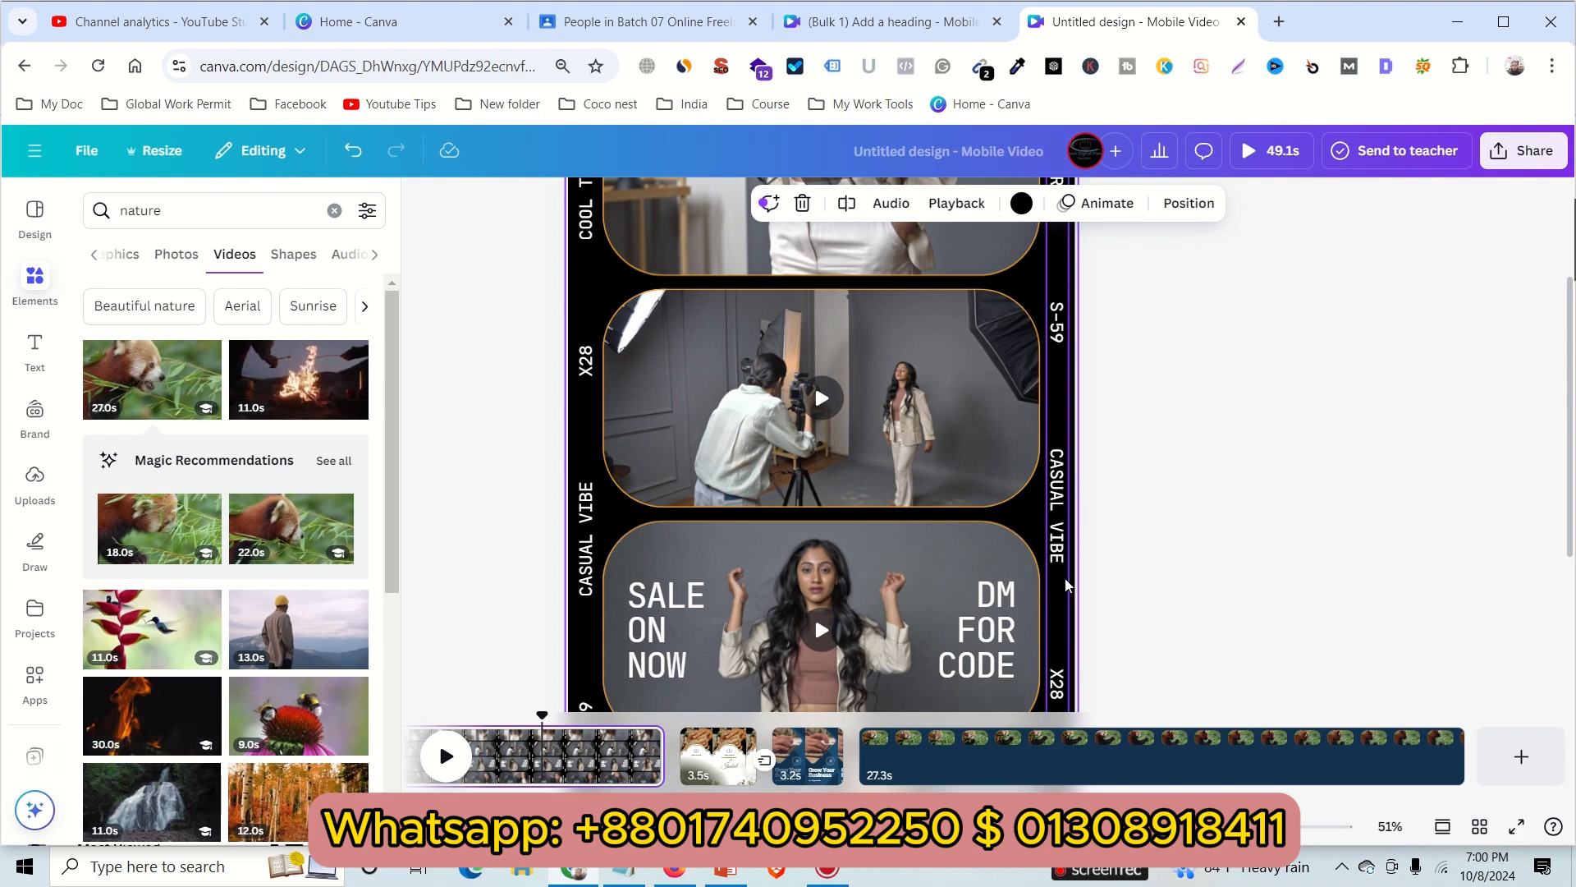
scroll(1067, 584, "down", 3)
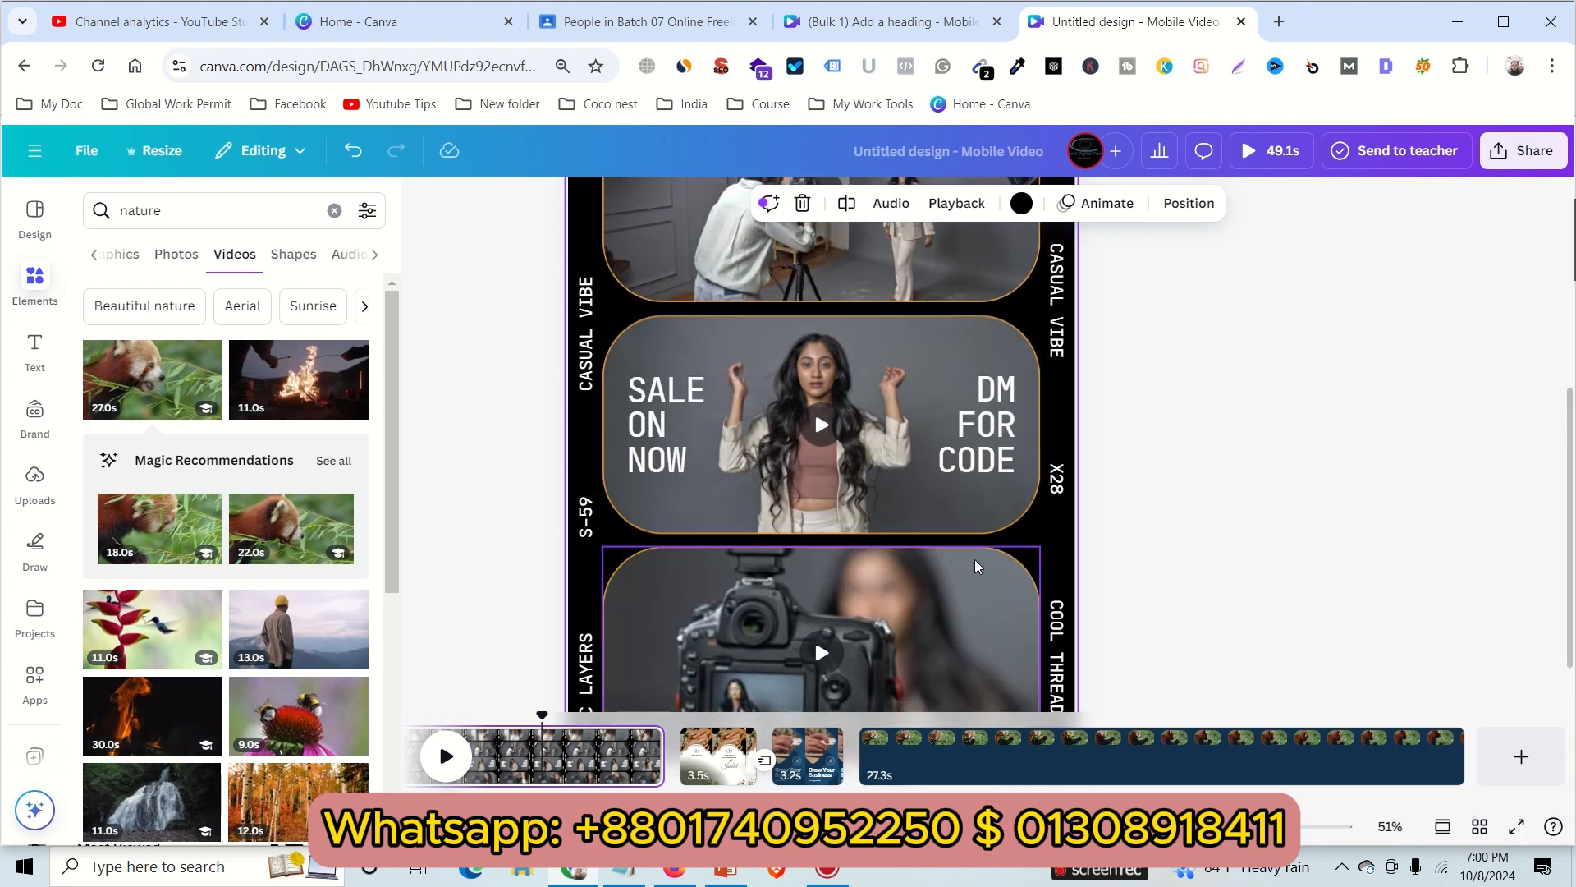
scroll(961, 573, "down", 1)
scroll(956, 574, "up", 7)
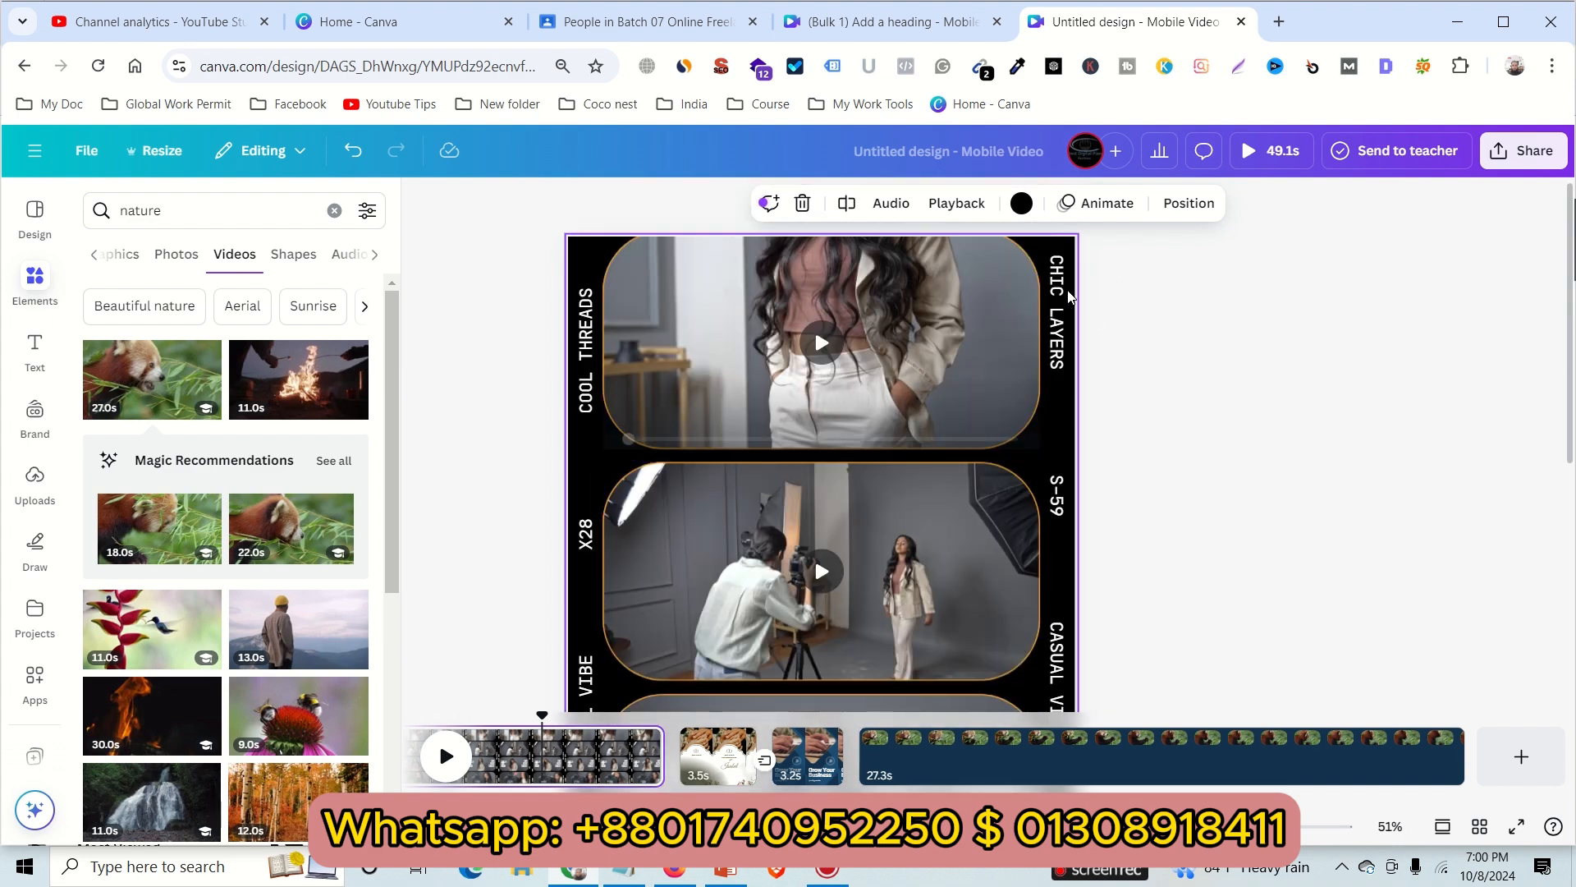
left_click(1233, 765)
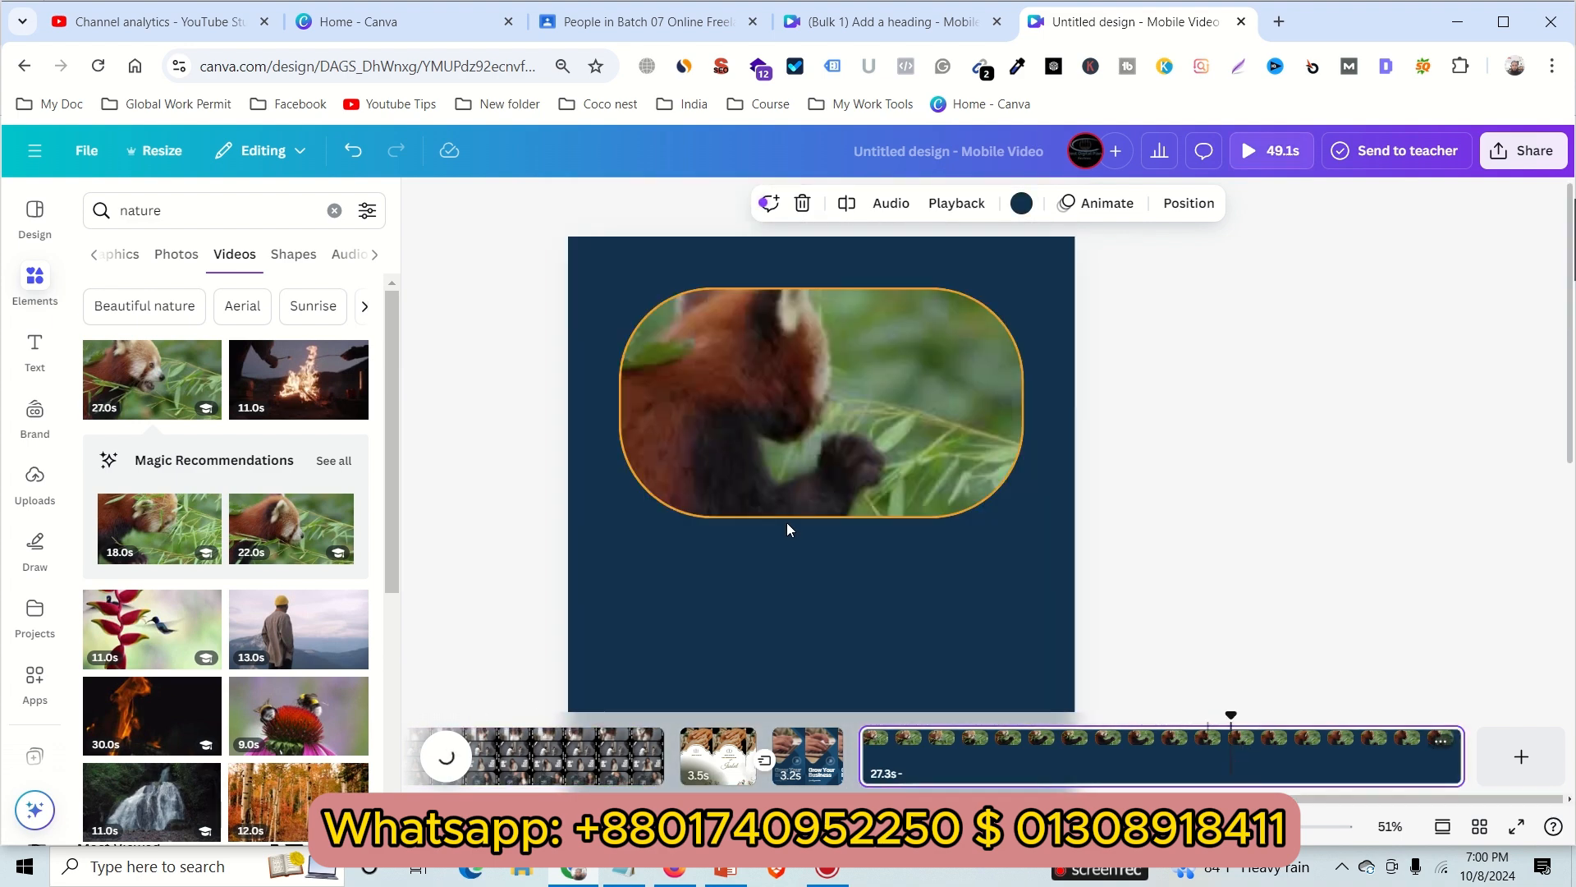
Add the 11-second campfire video below the red panda clip and set its corner rounding to 200
left_click(798, 404)
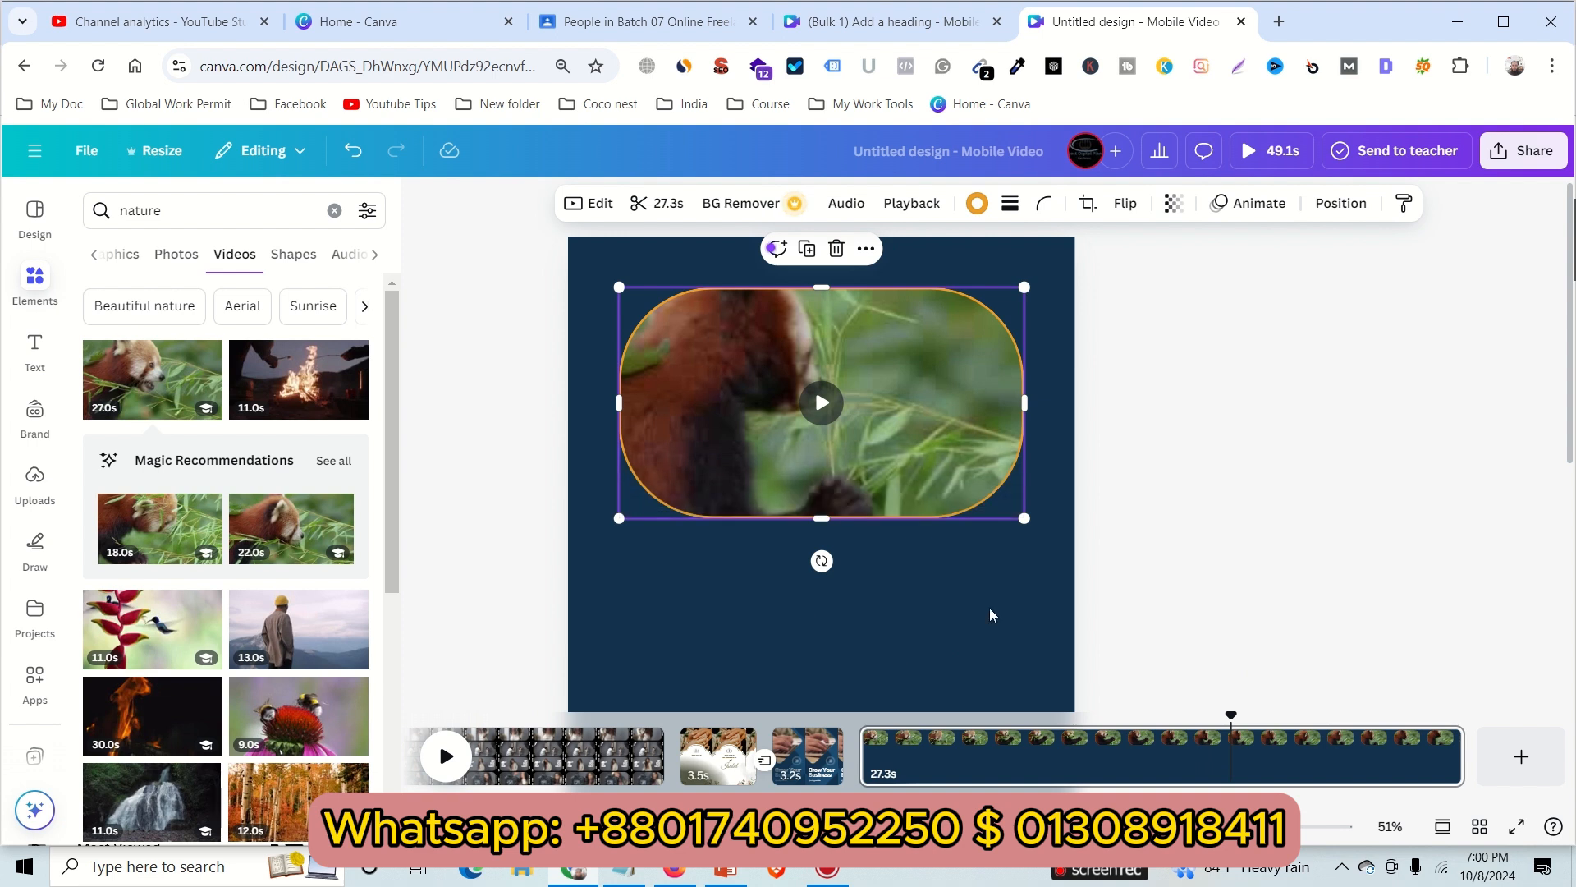
scroll(1033, 593, "down", 2)
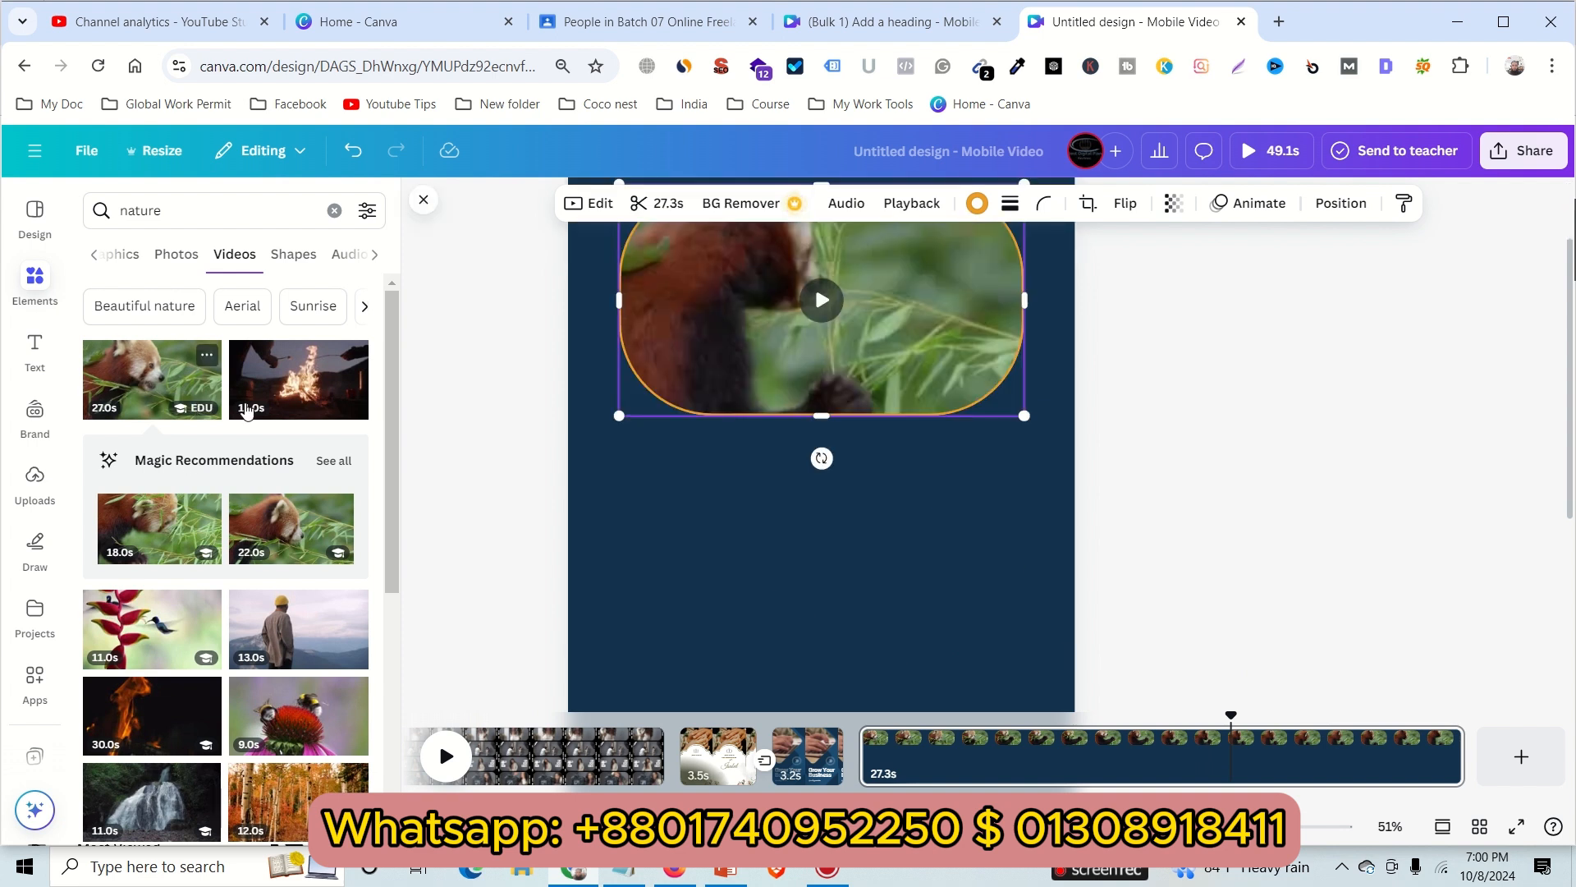
left_click(291, 386)
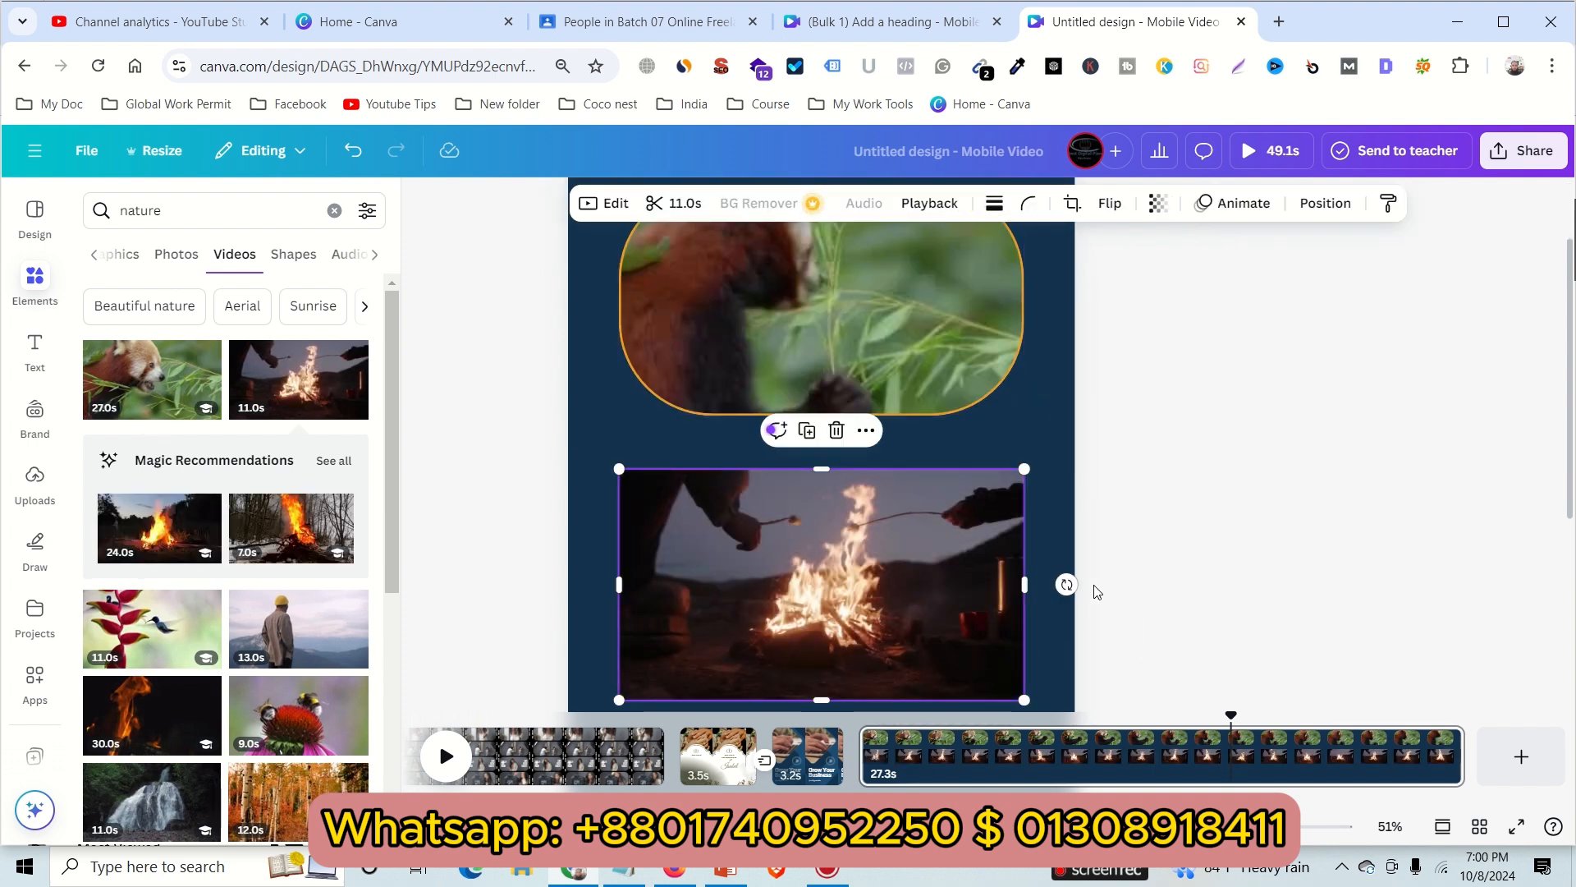
left_click(1028, 203)
left_click(1112, 279)
type("2")
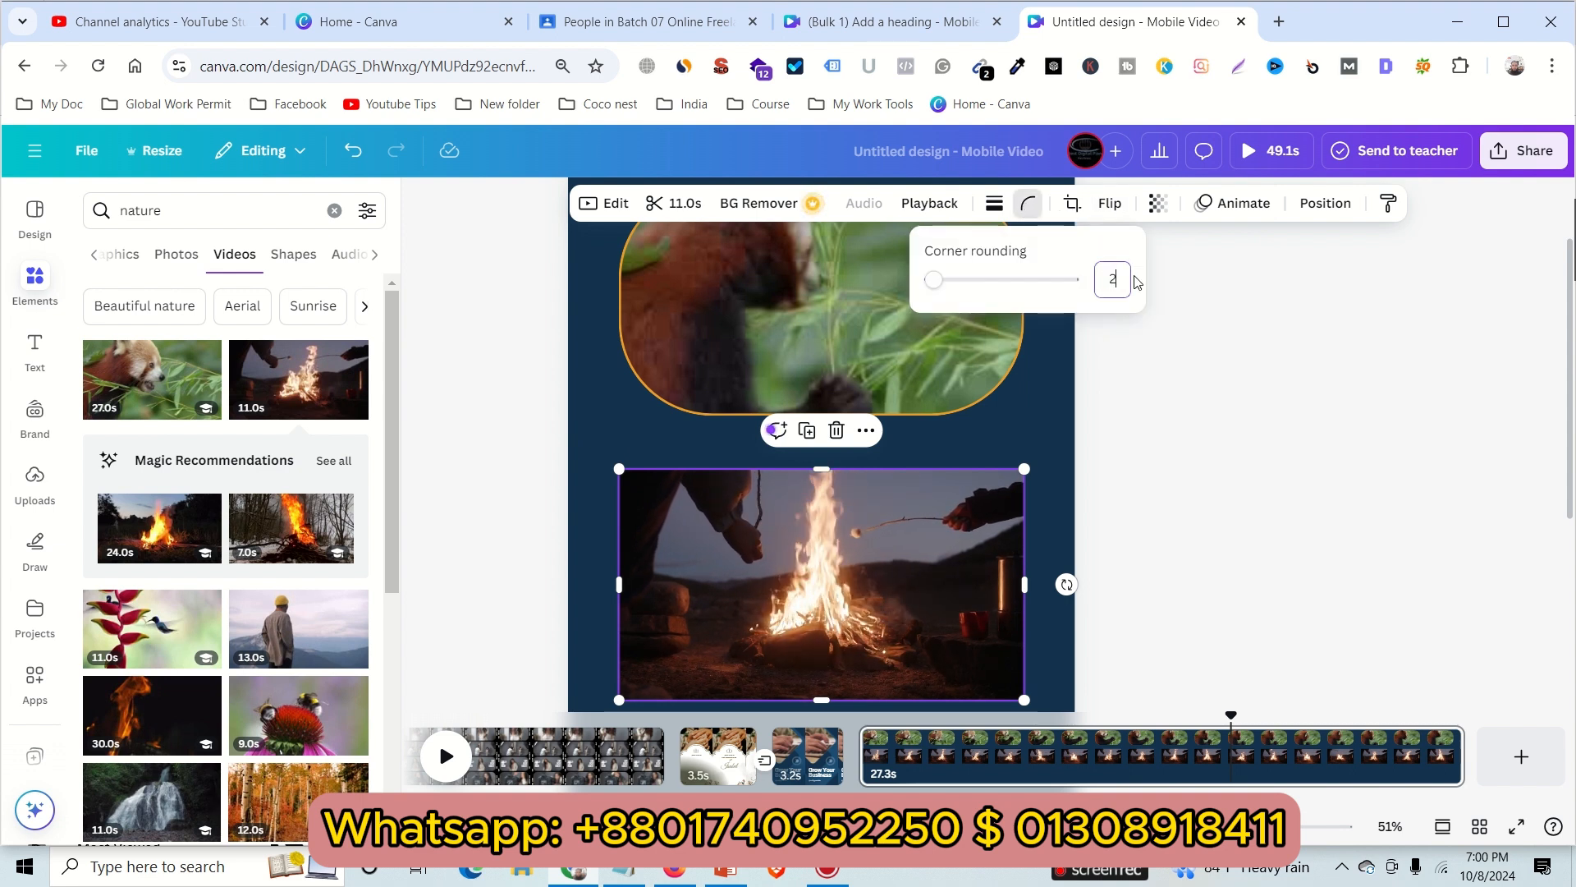
type("00")
key("Return")
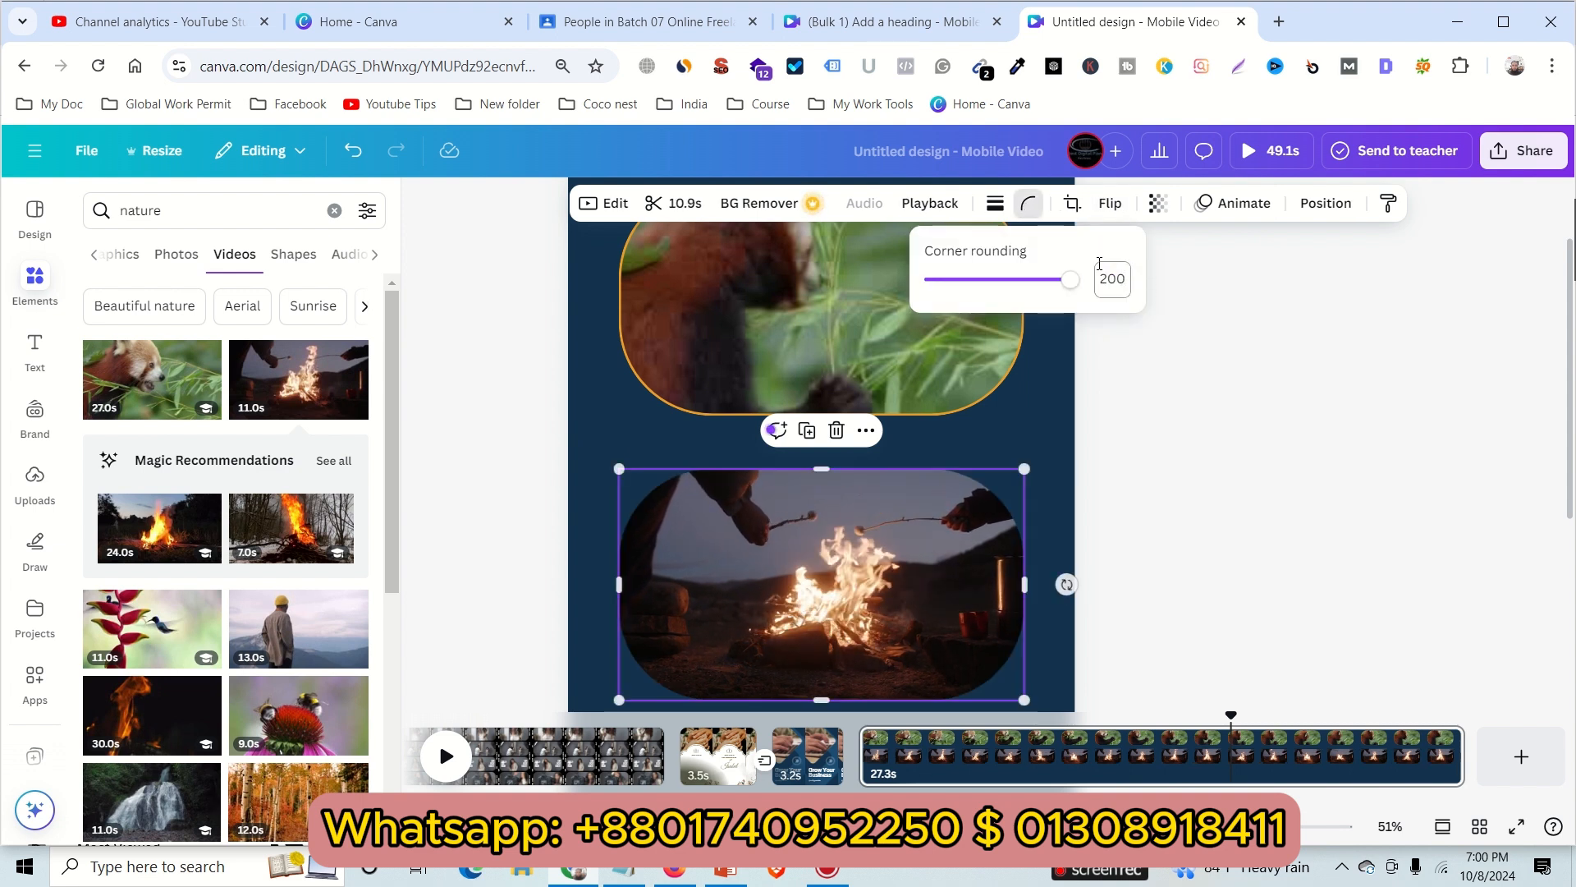
Give the campfire video a solid border of weight 5 in the same orange as the red panda clip
left_click(995, 204)
left_click(1116, 325)
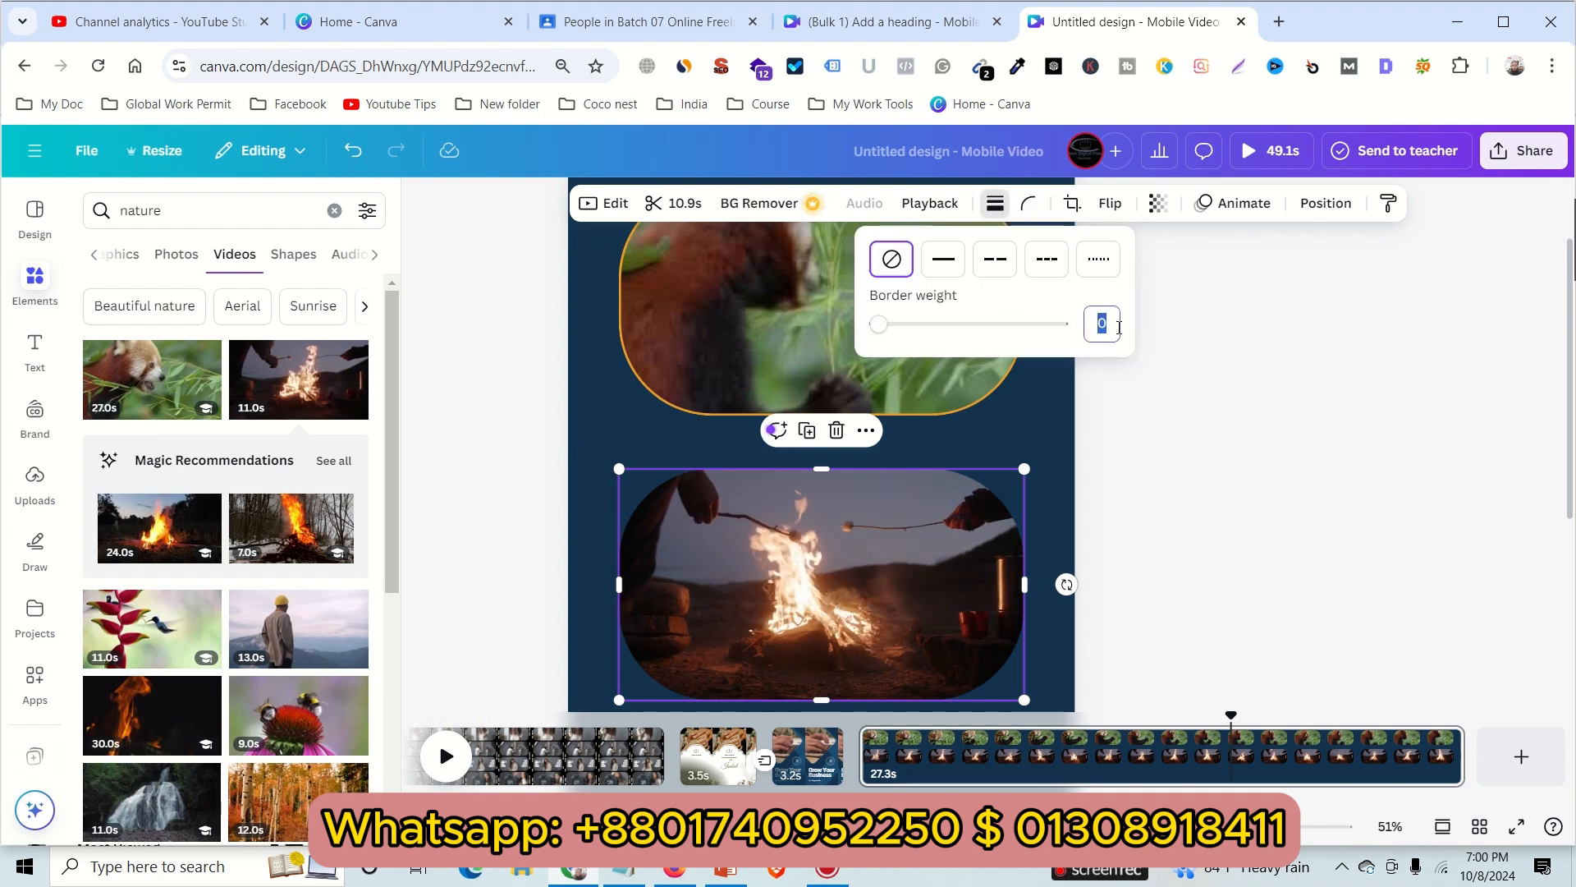
left_click(943, 259)
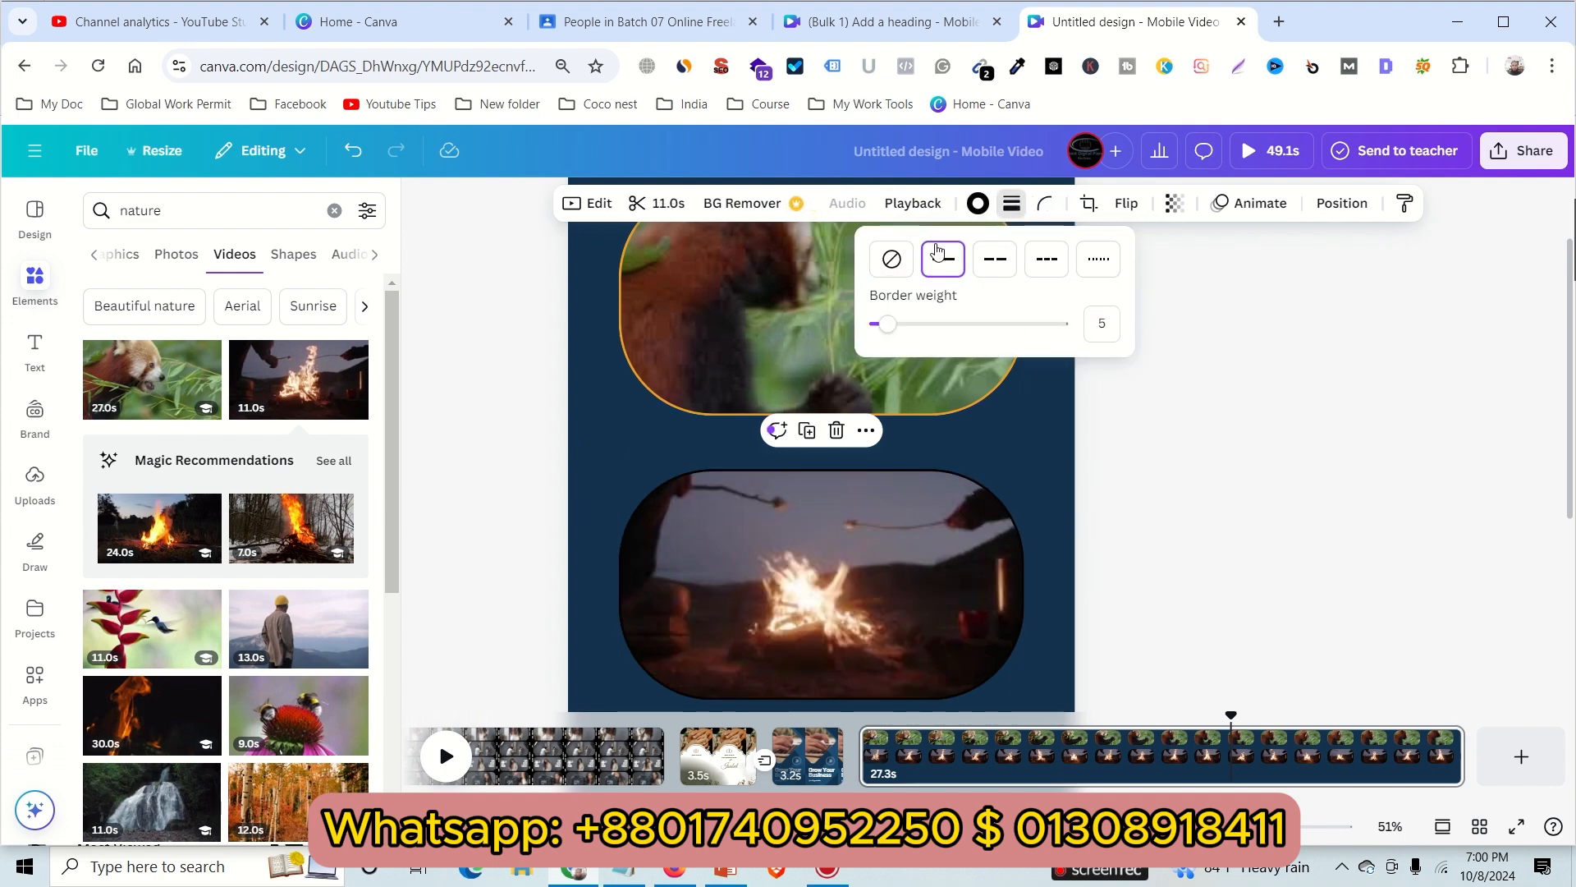
left_click(979, 204)
left_click(152, 398)
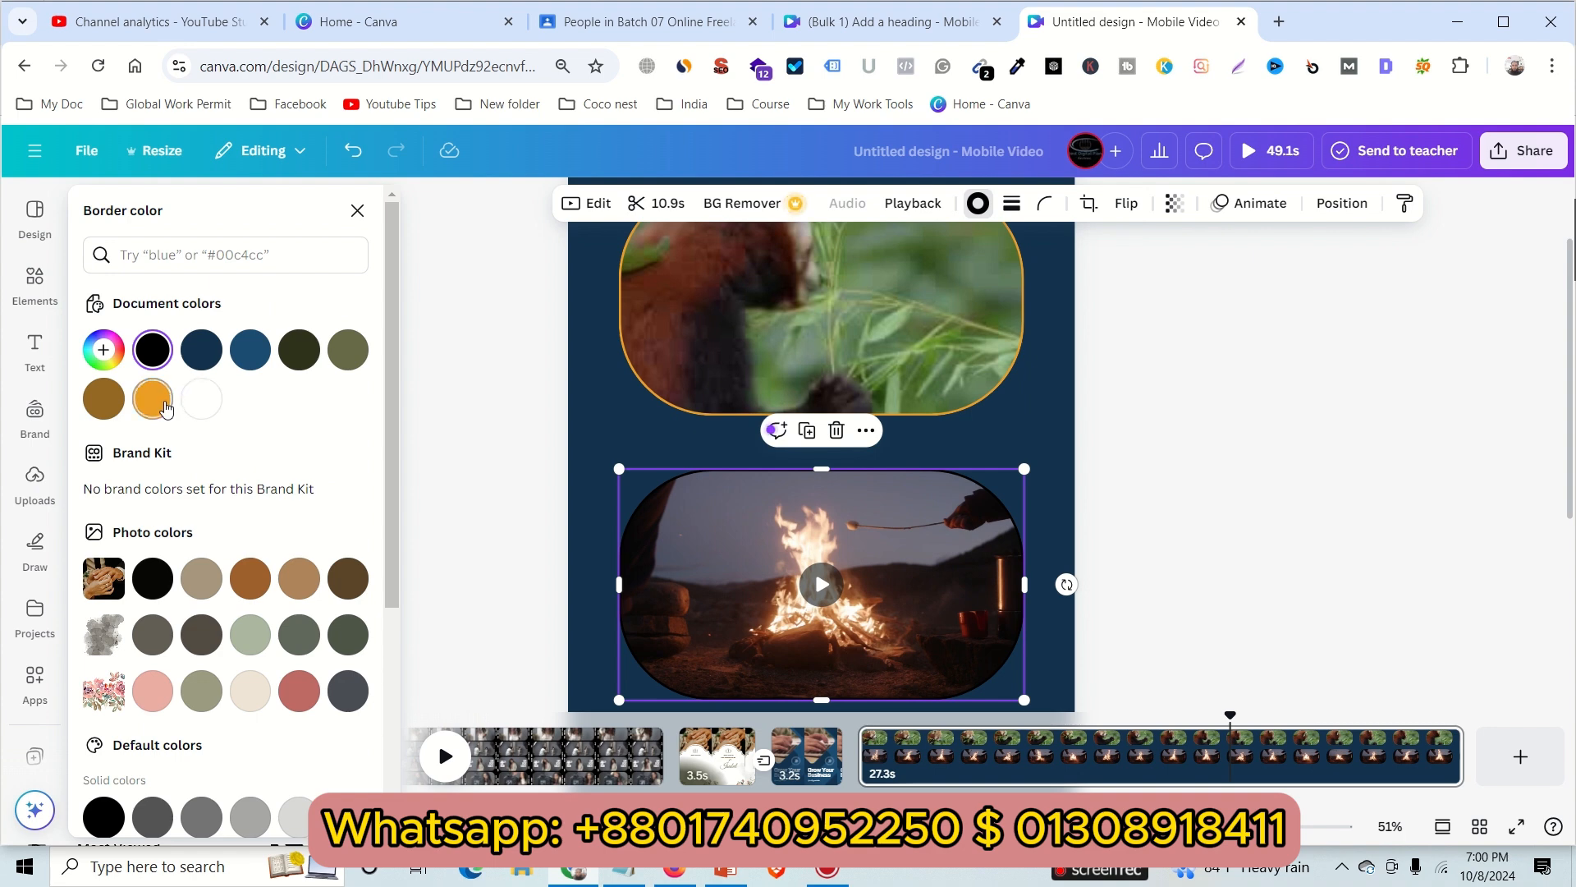
left_click(1175, 495)
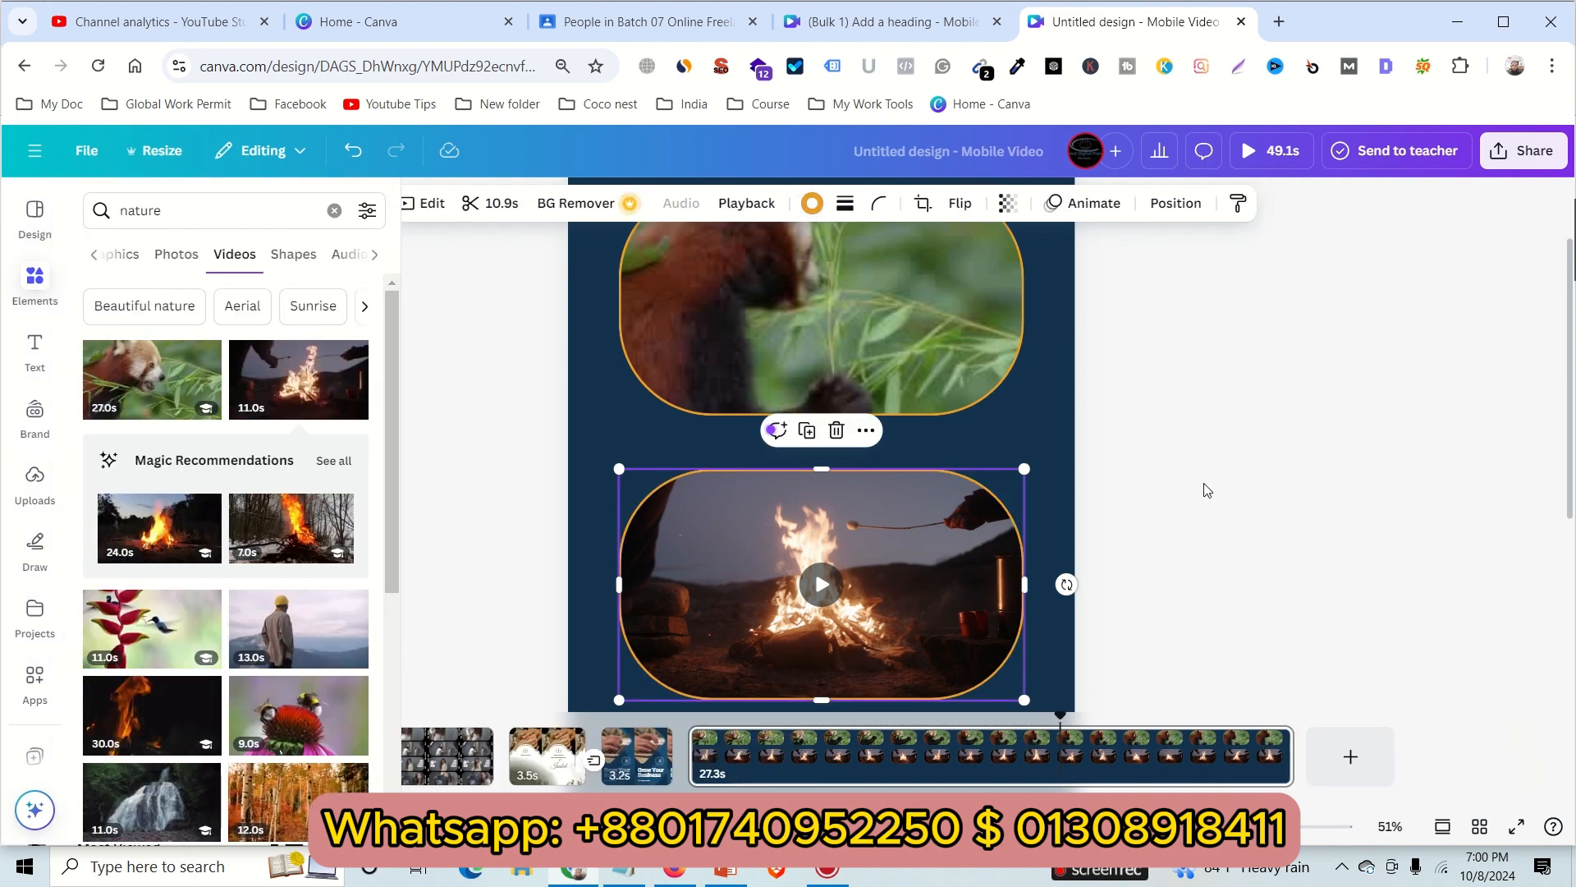
Add the 13-second video of the man in the yellow beanie and place it centered below the campfire clip
scroll(1214, 486, "down", 3)
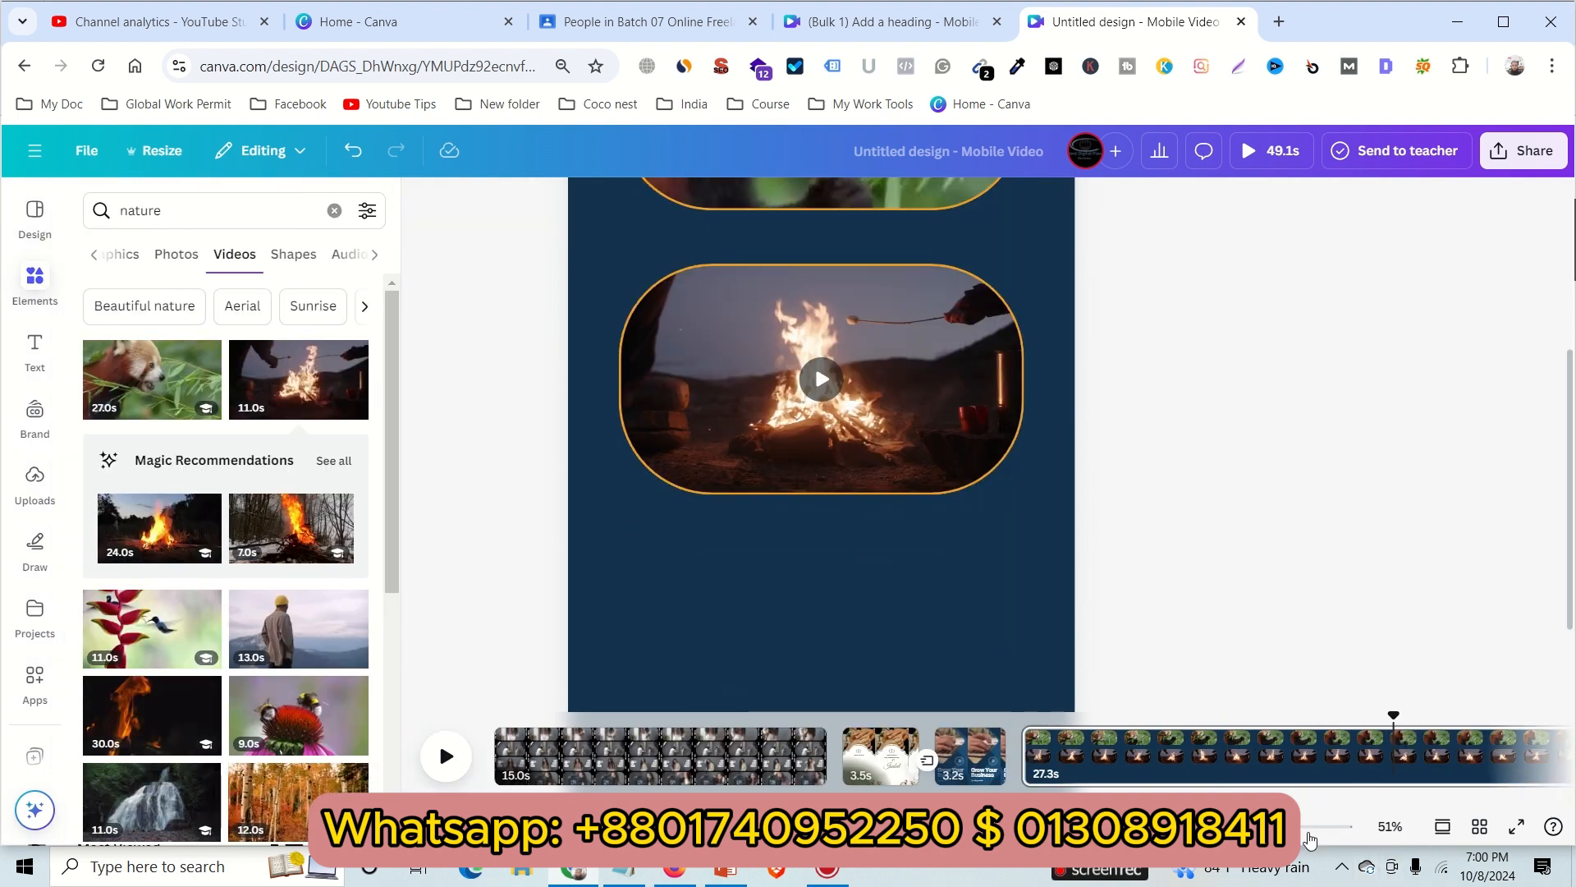
left_click_drag(1240, 827, 1232, 826)
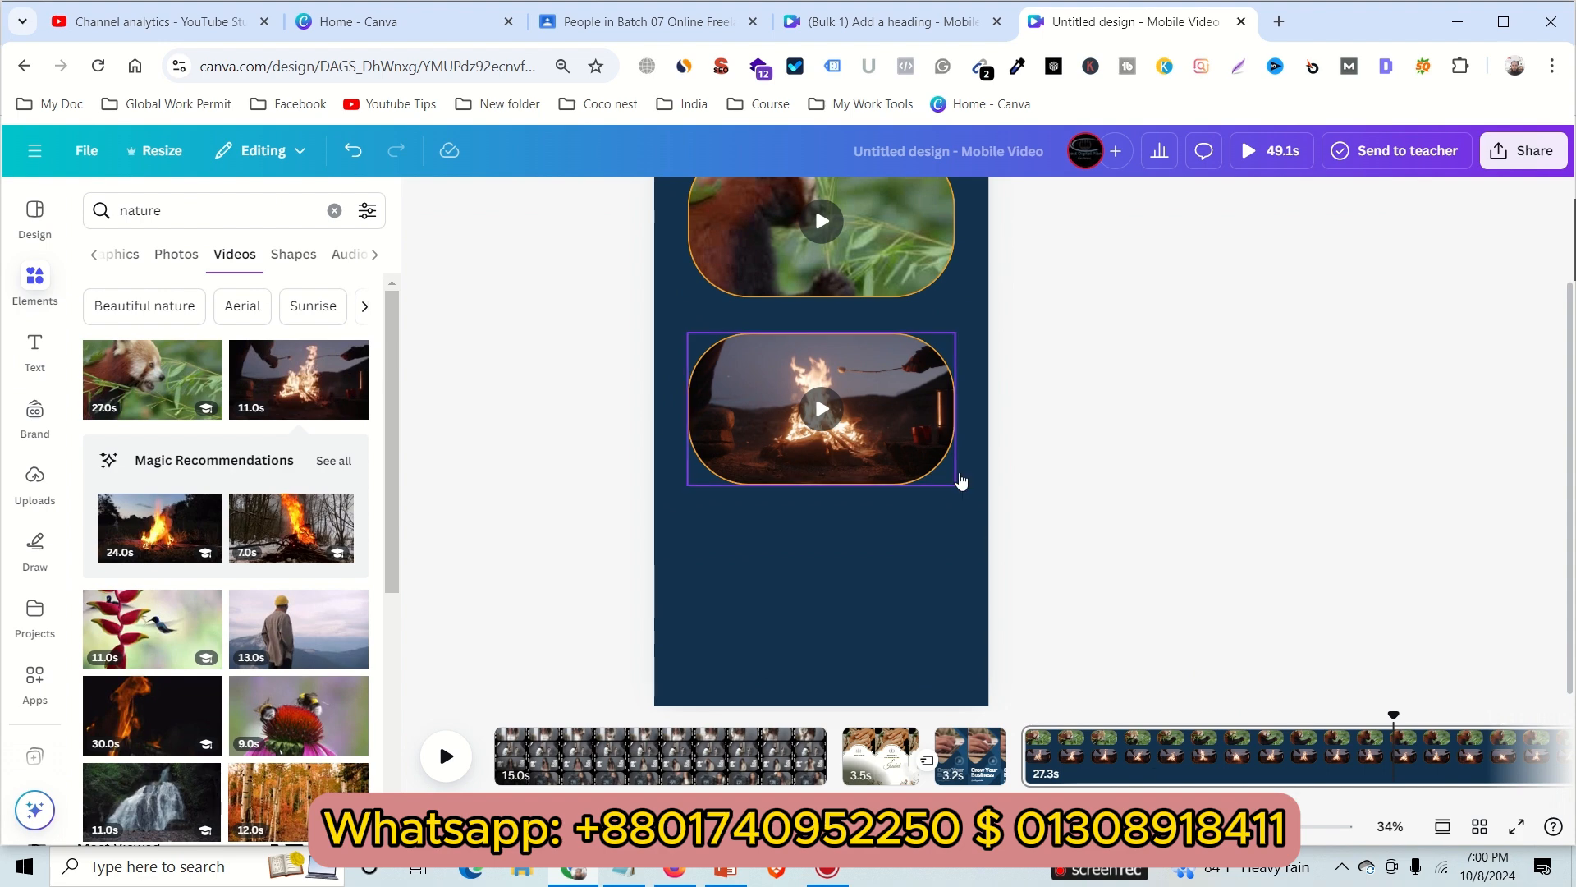
scroll(1086, 497, "up", 2)
scroll(1086, 497, "down", 2)
scroll(460, 496, "up", 2)
scroll(929, 517, "down", 2)
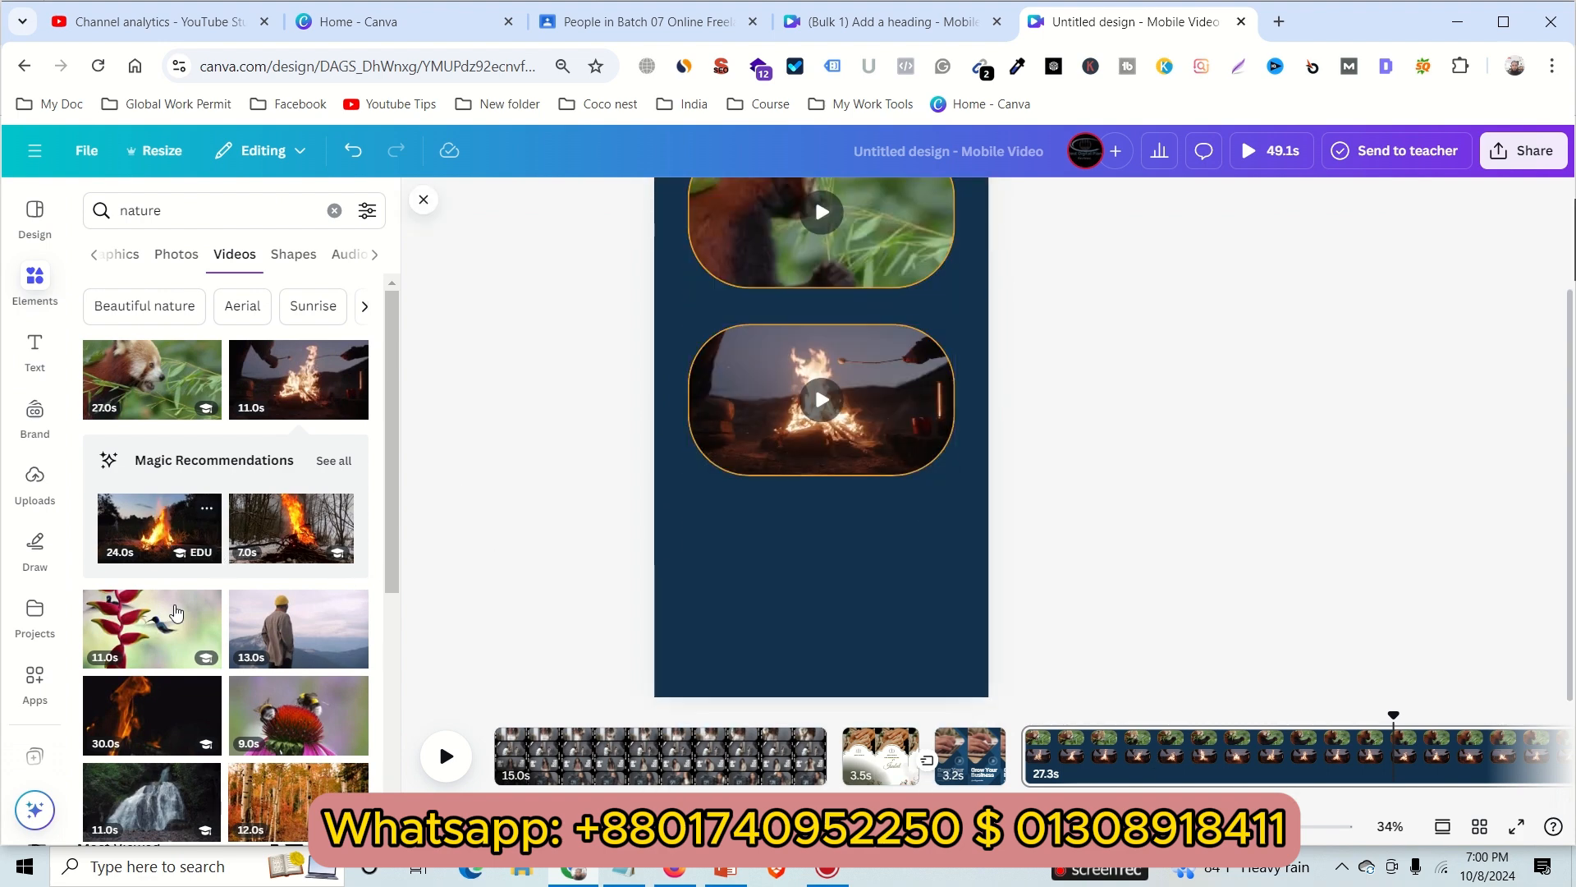
left_click(316, 627)
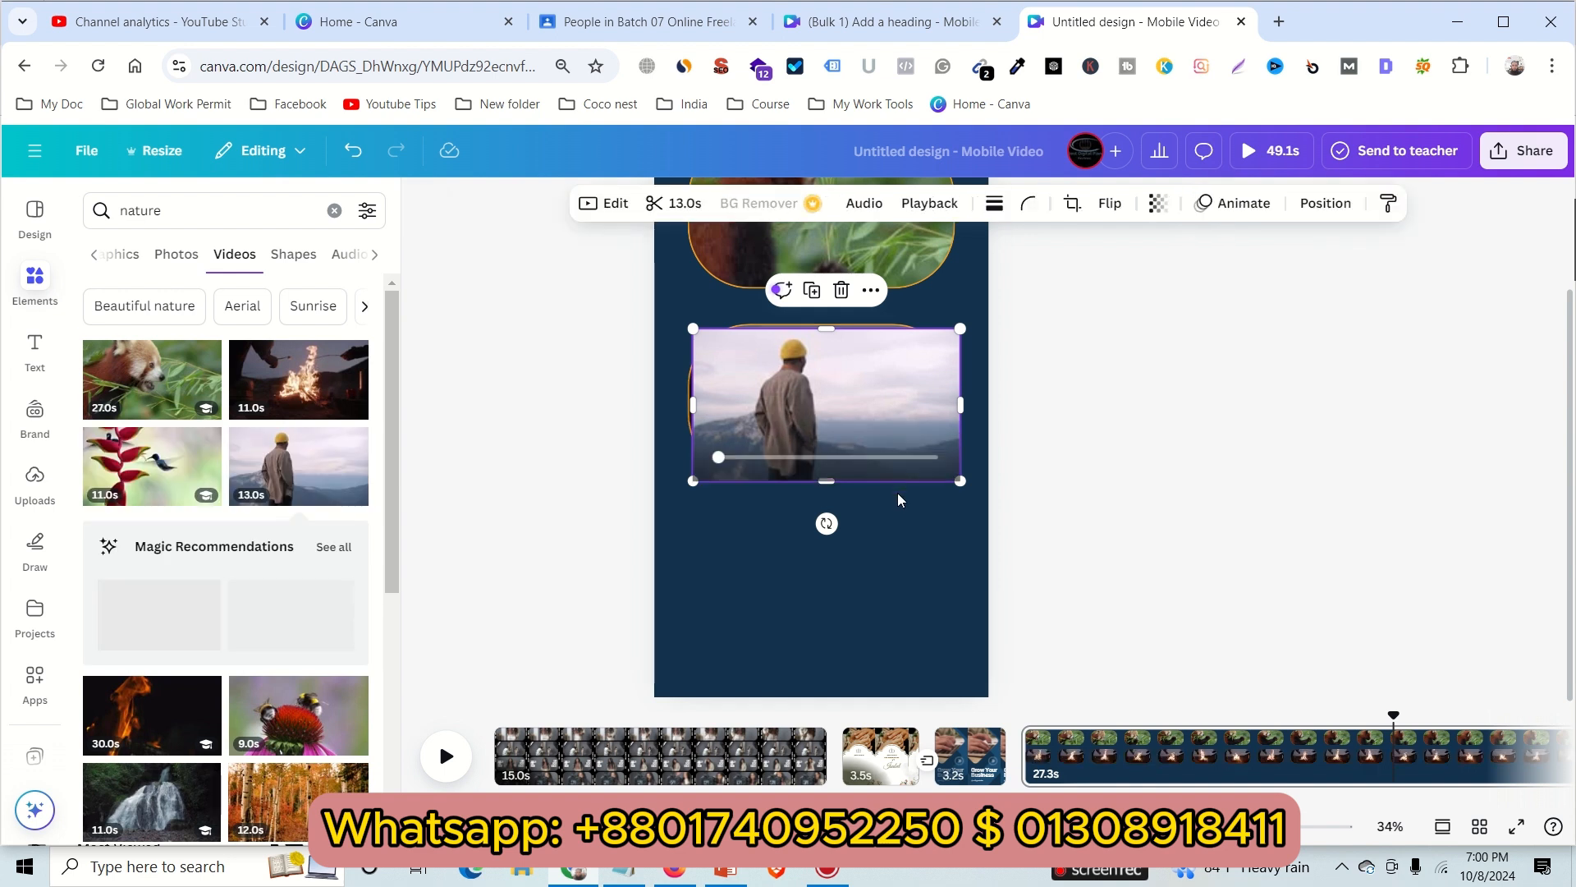
left_click_drag(896, 413, 839, 546)
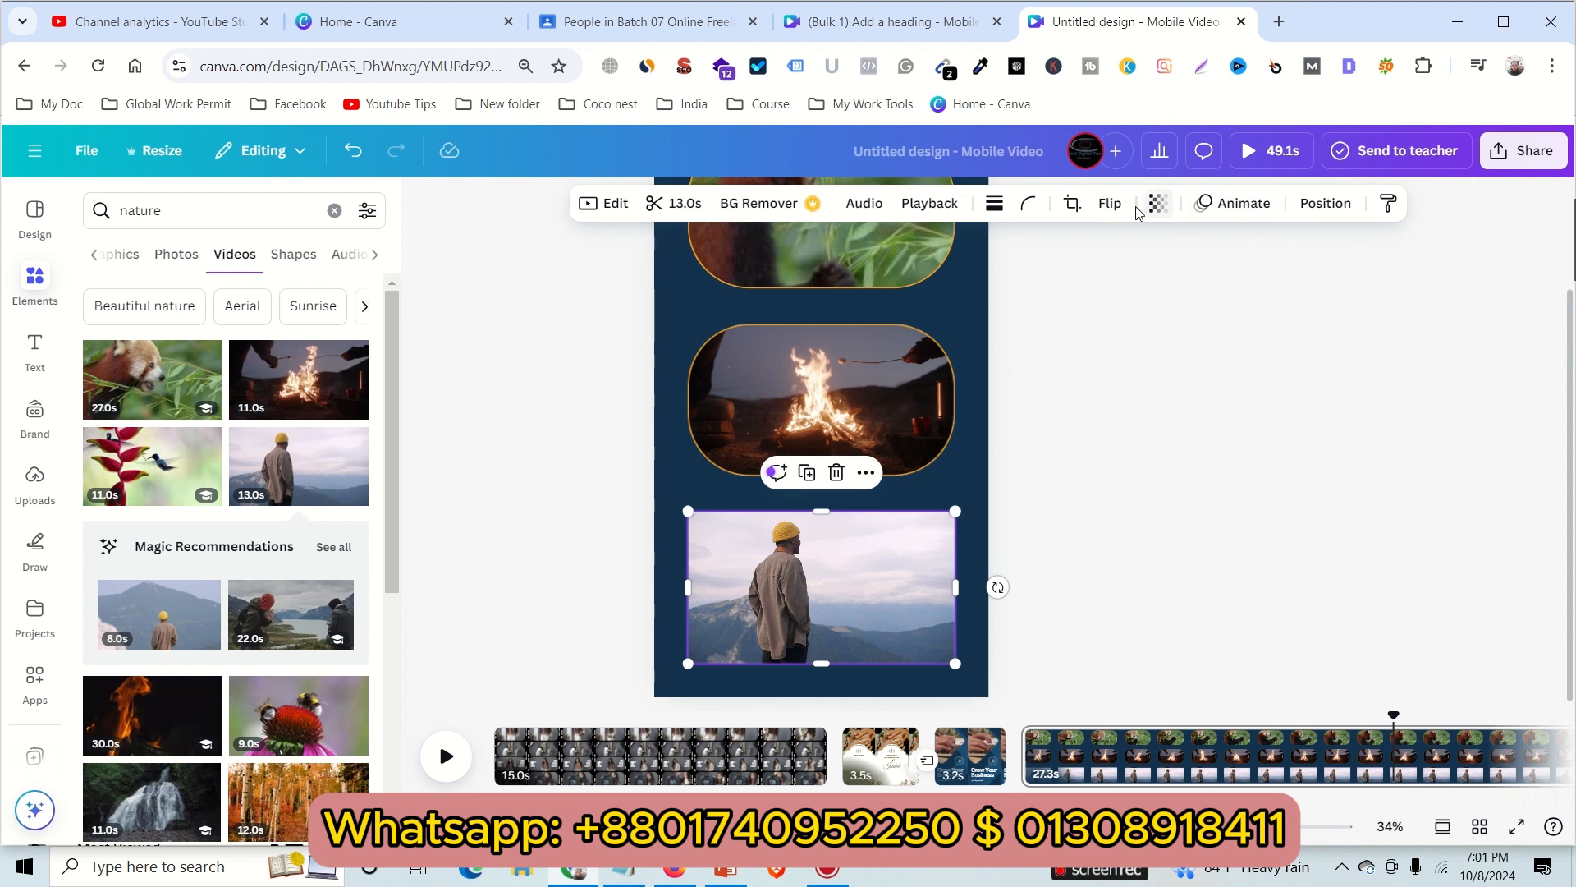
Set the corner rounding of the video of the man in the yellow beanie to 200
left_click(1028, 203)
left_click(1125, 278)
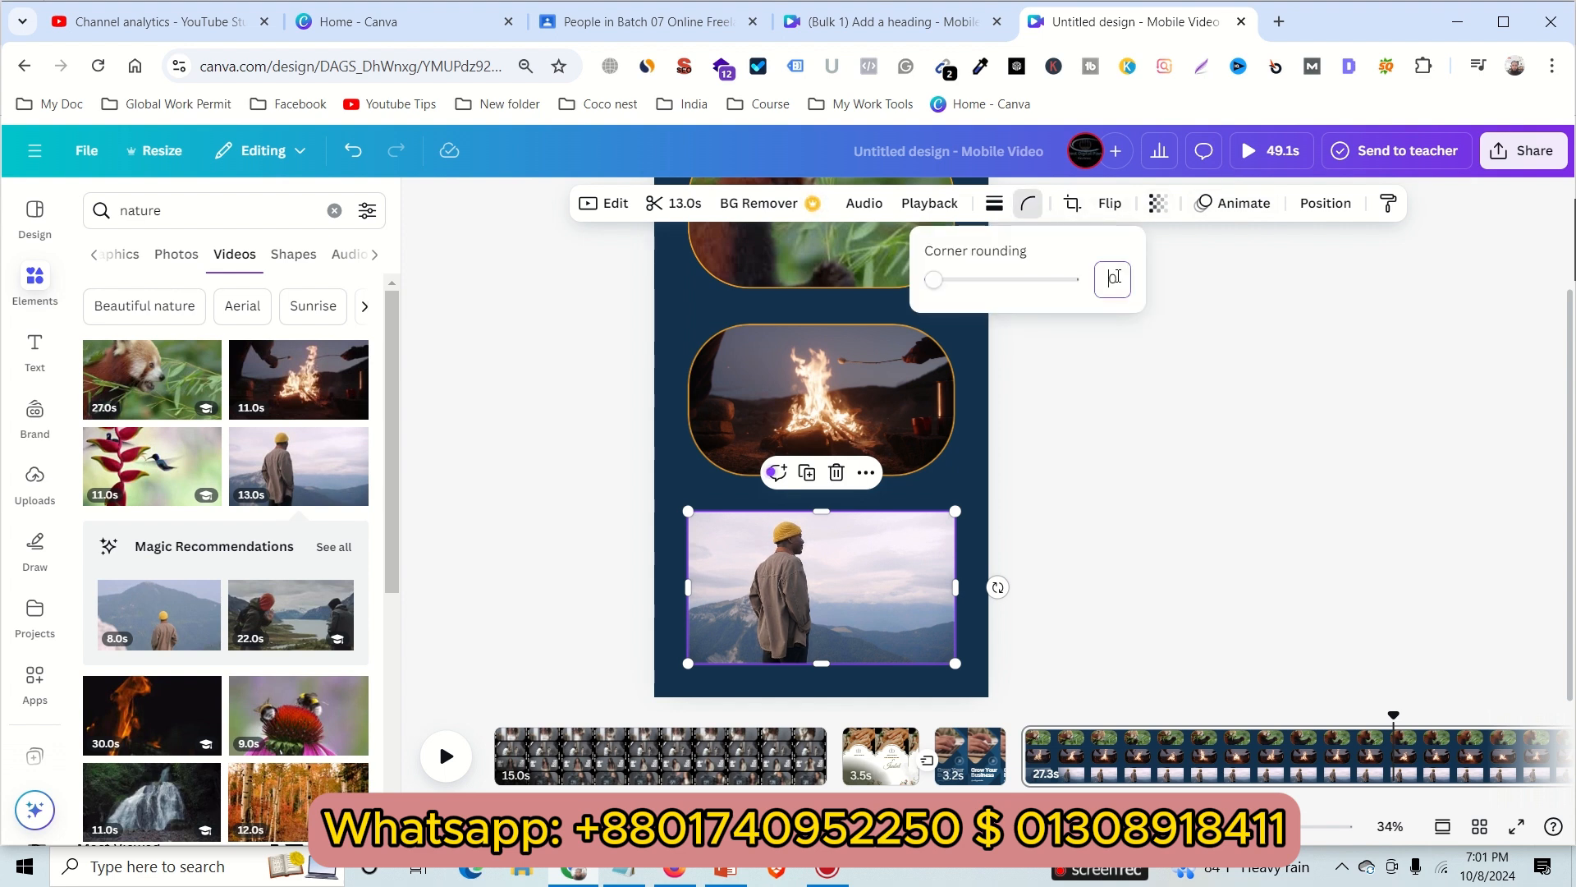
type("200")
key("Return")
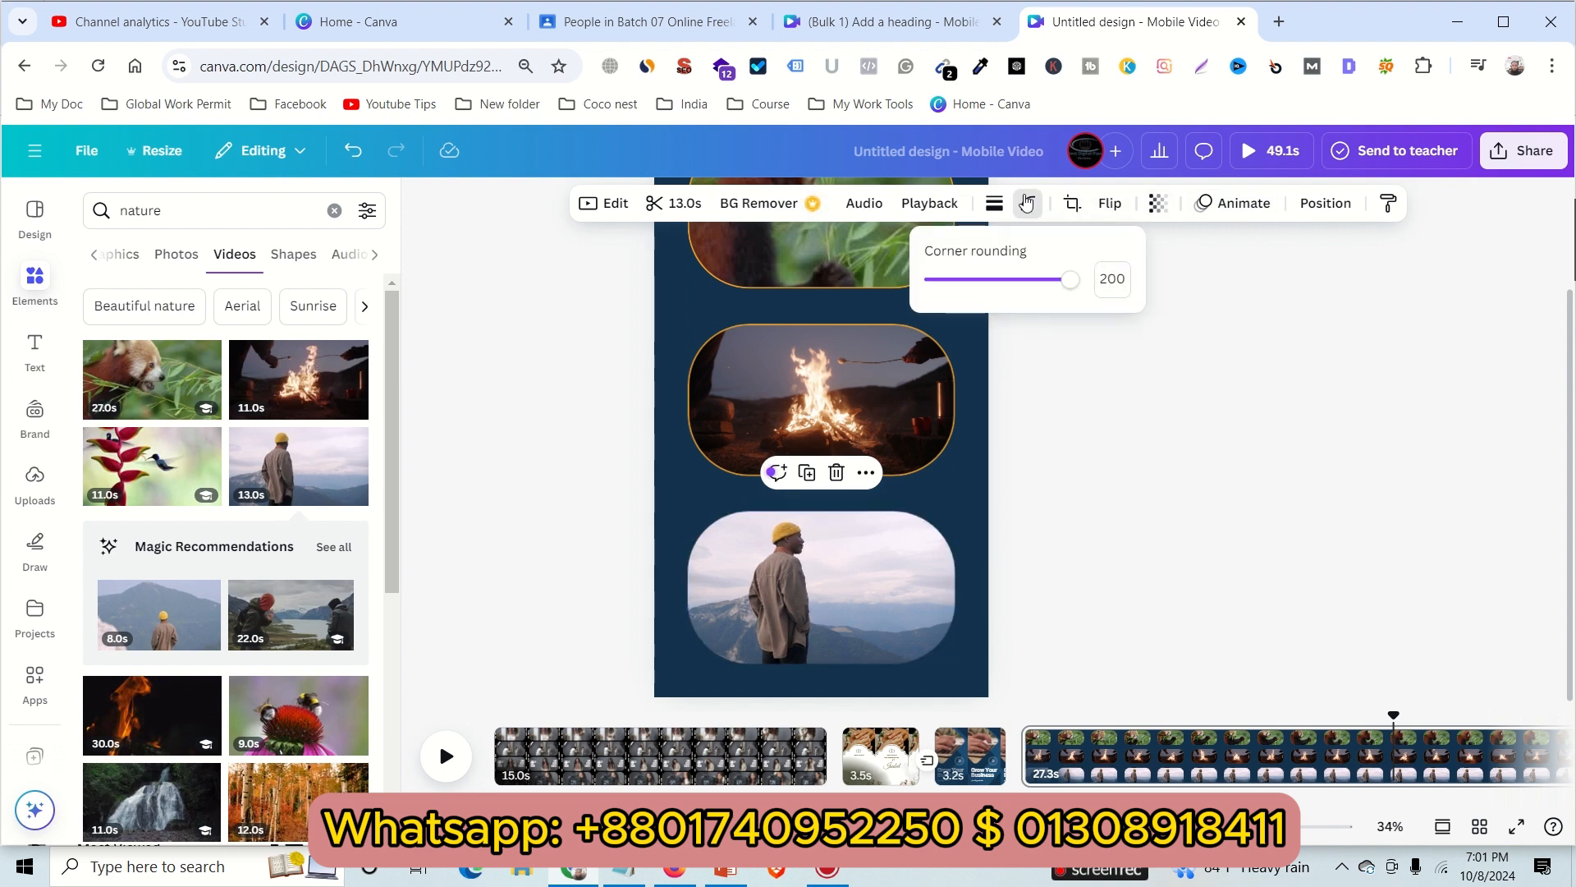
Give the video of the man in the yellow beanie an orange border of weight 5 and deselect it
left_click(994, 204)
left_click(1101, 323)
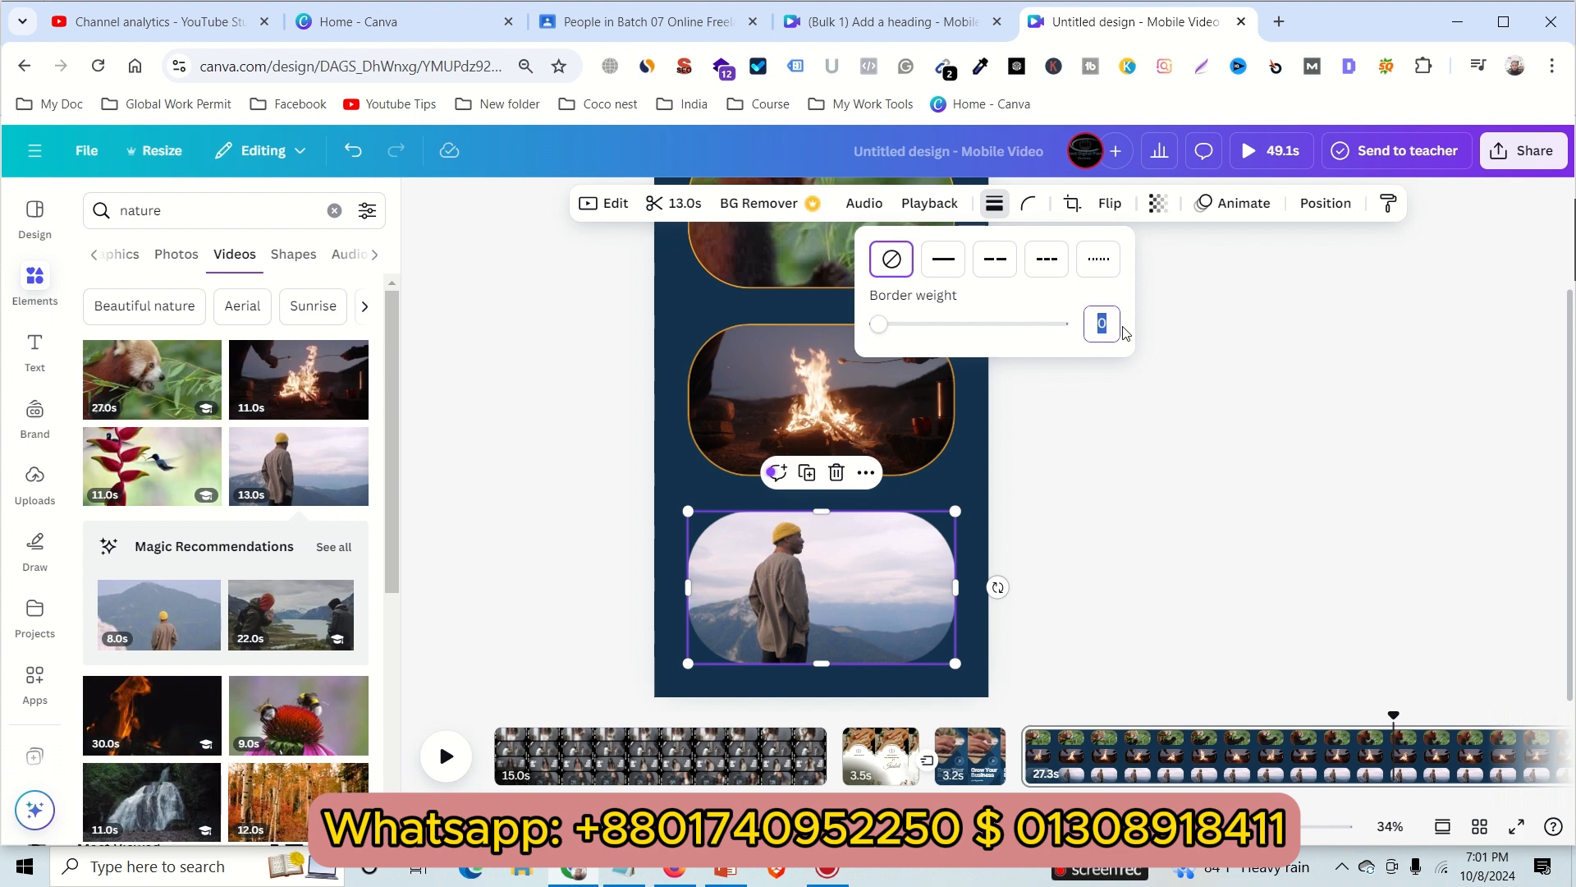
type("5")
key("Return")
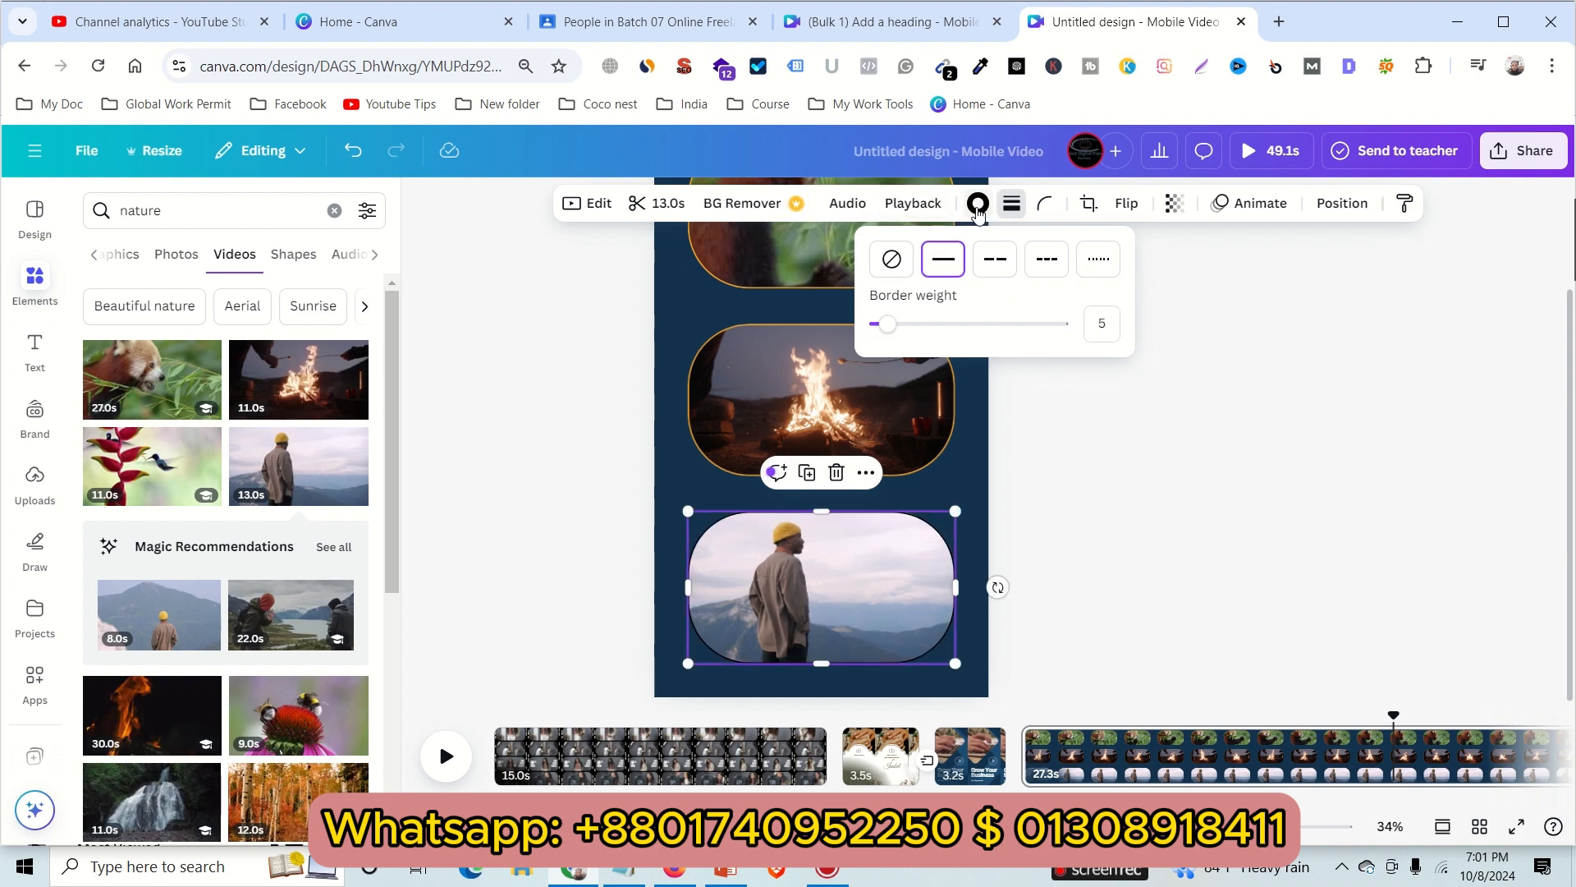
left_click(978, 204)
left_click(152, 399)
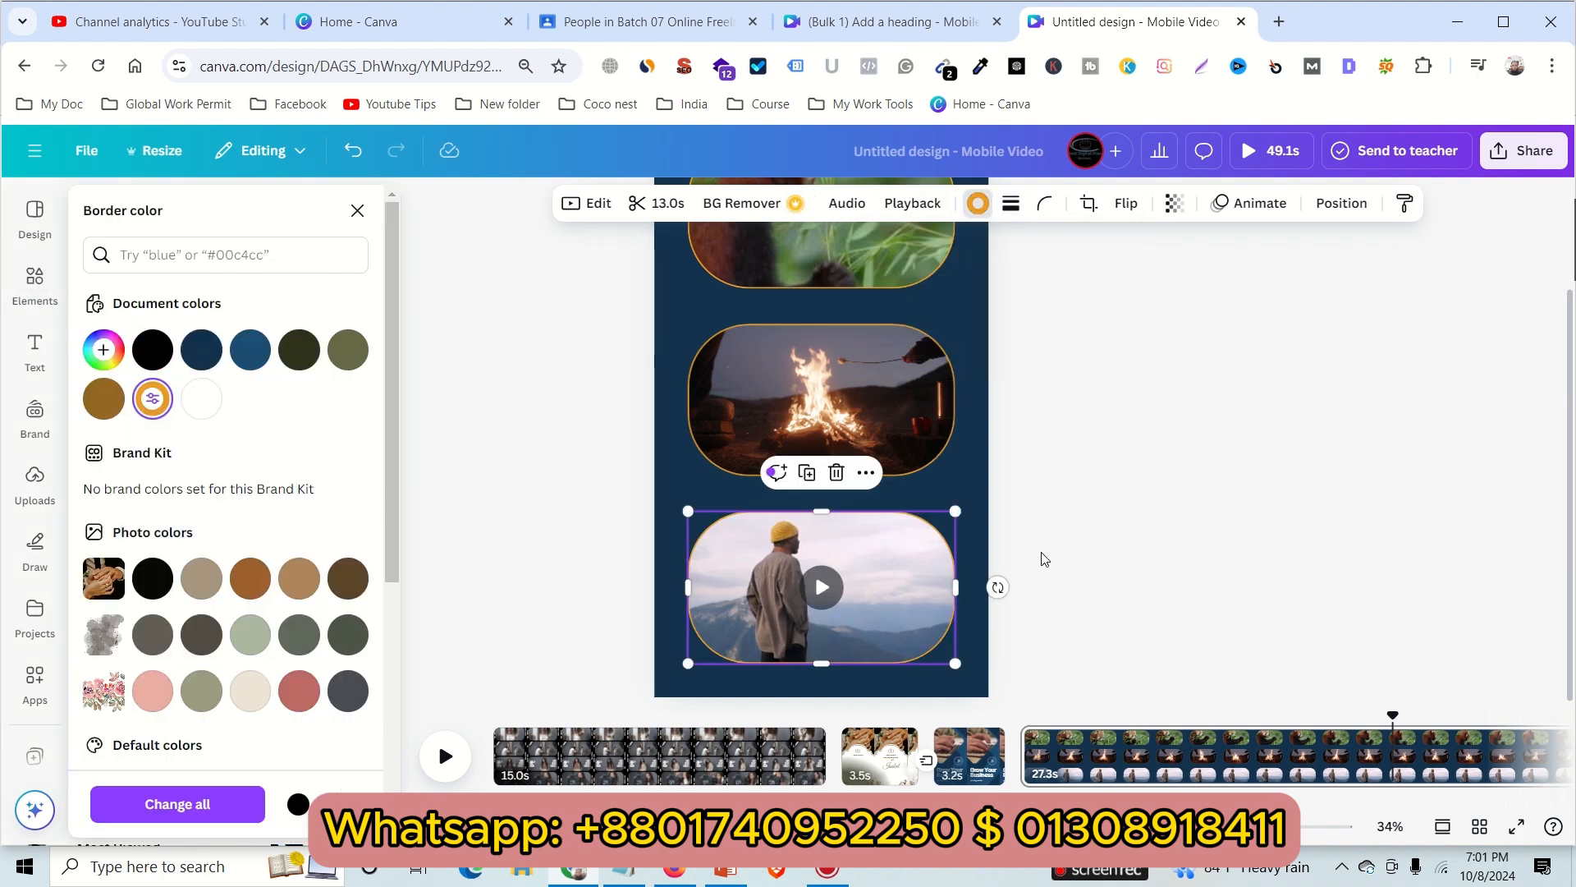
key("Escape")
left_click(1106, 517)
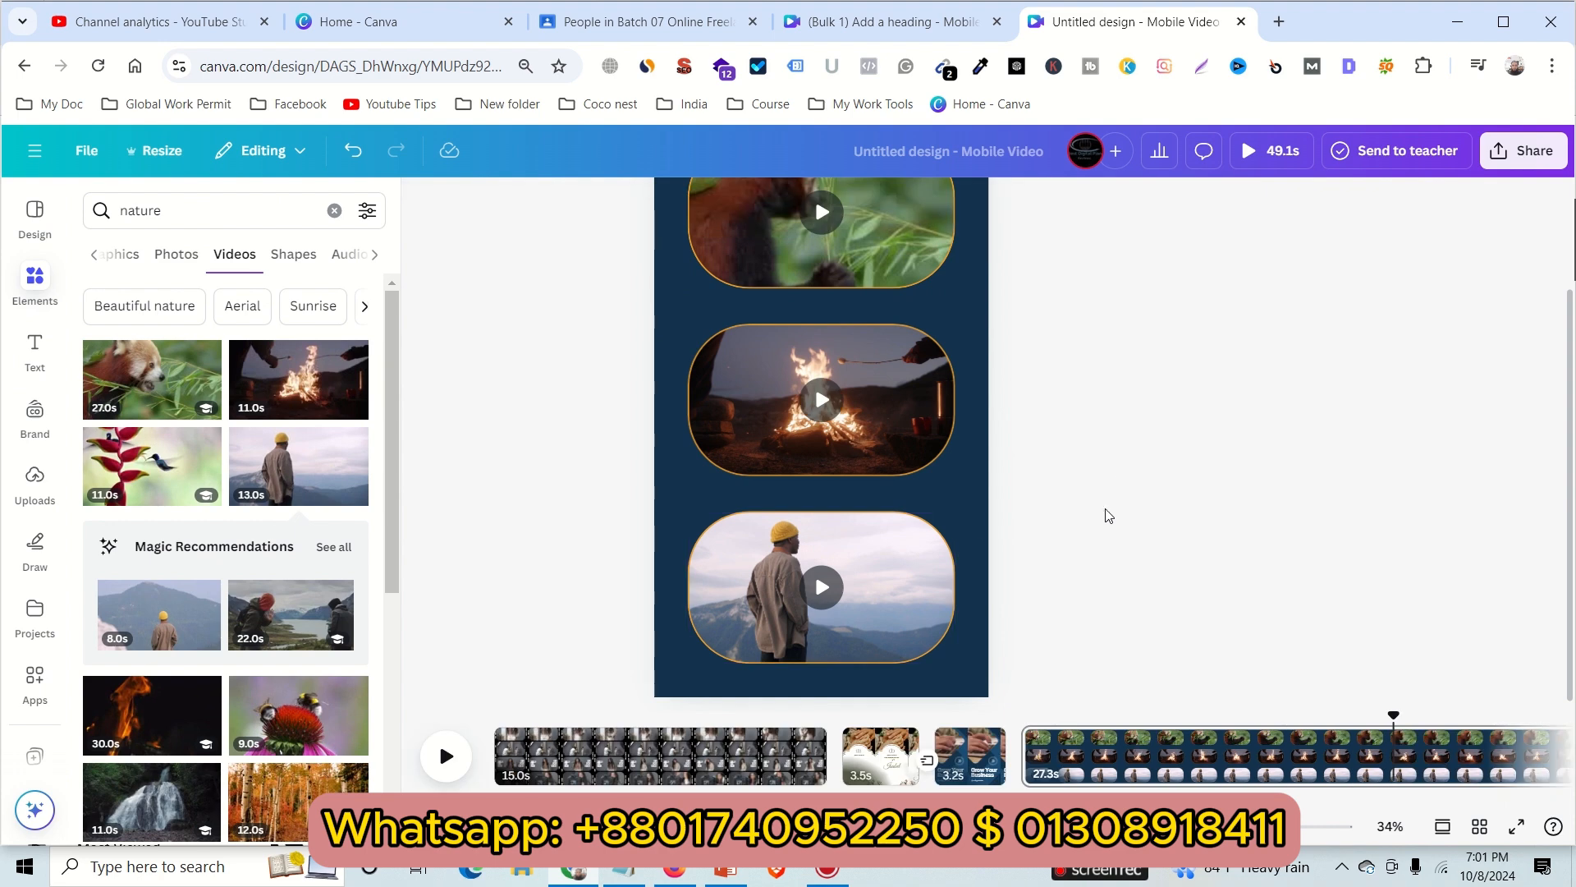
scroll(1133, 457, "up", 2)
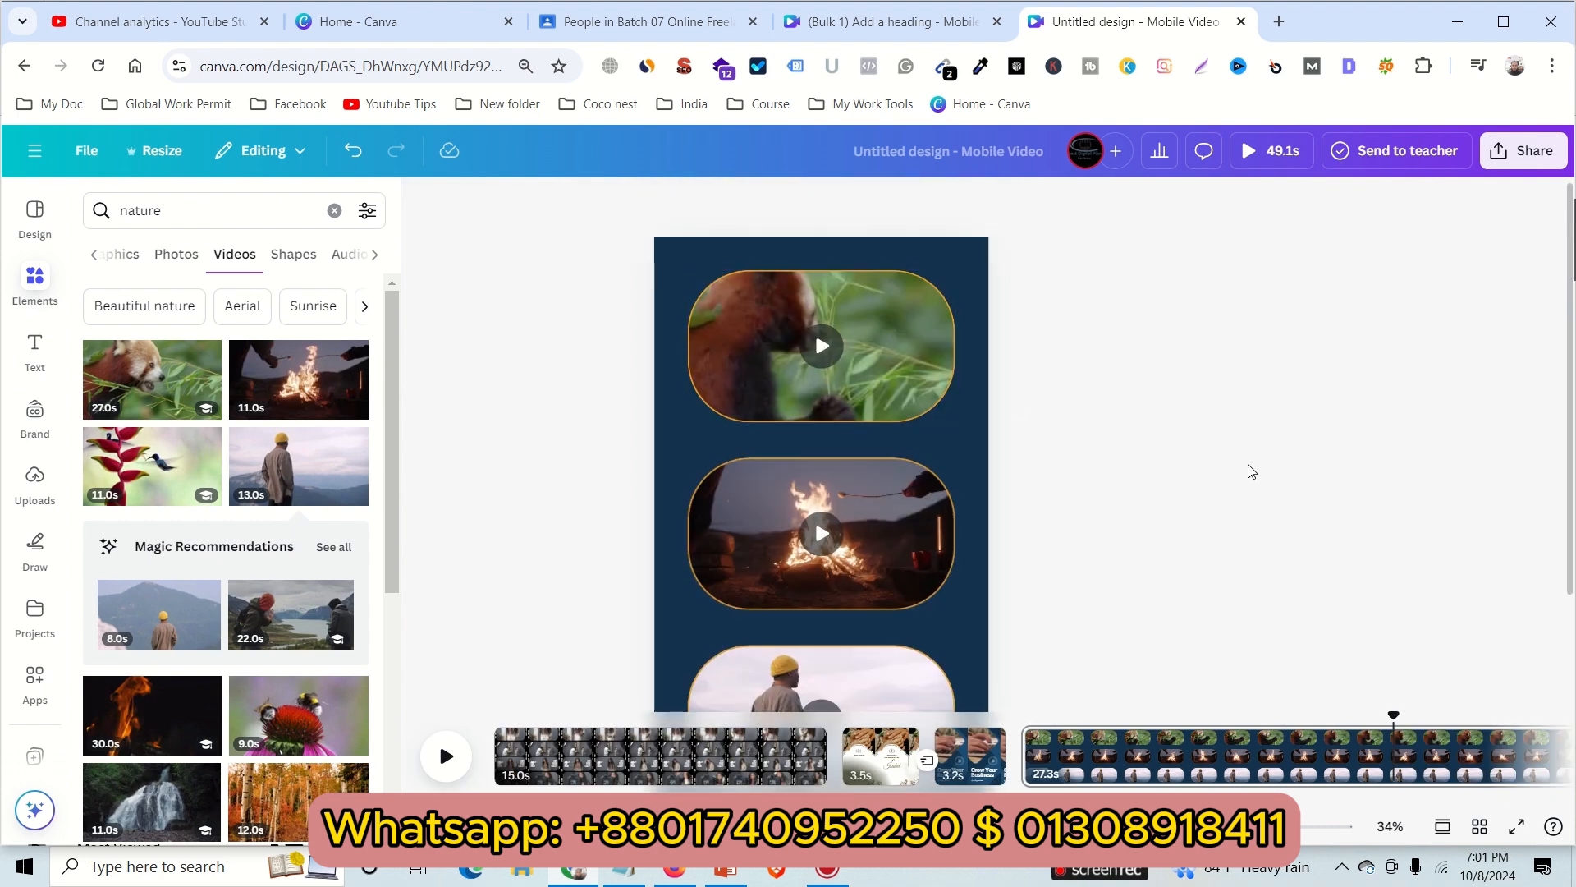
scroll(897, 324, "down", 2)
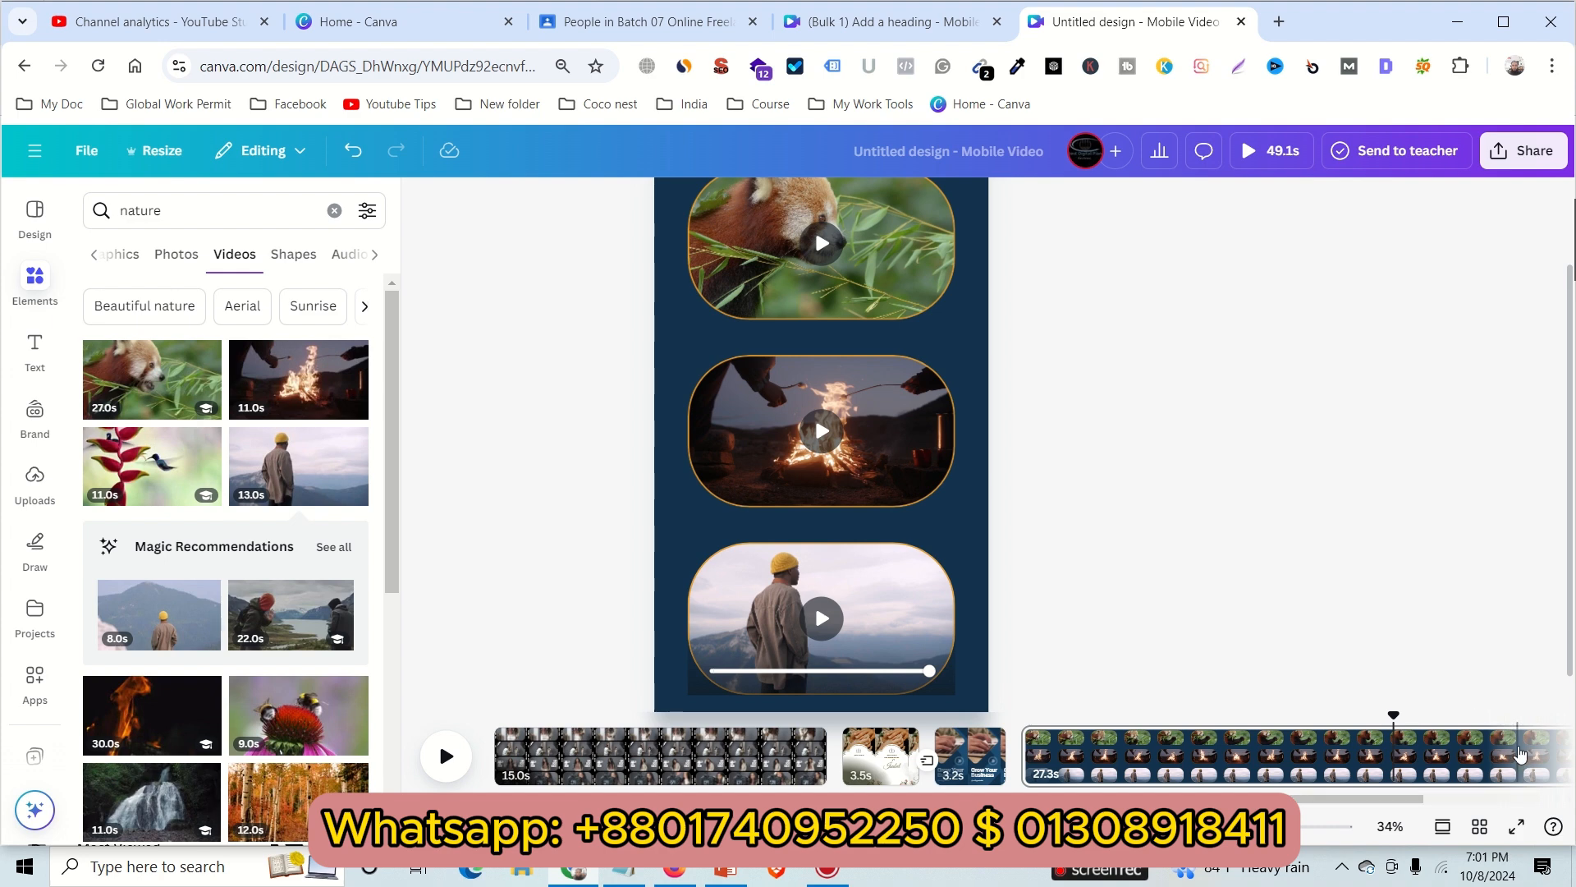
scroll(1227, 638, "up", 2)
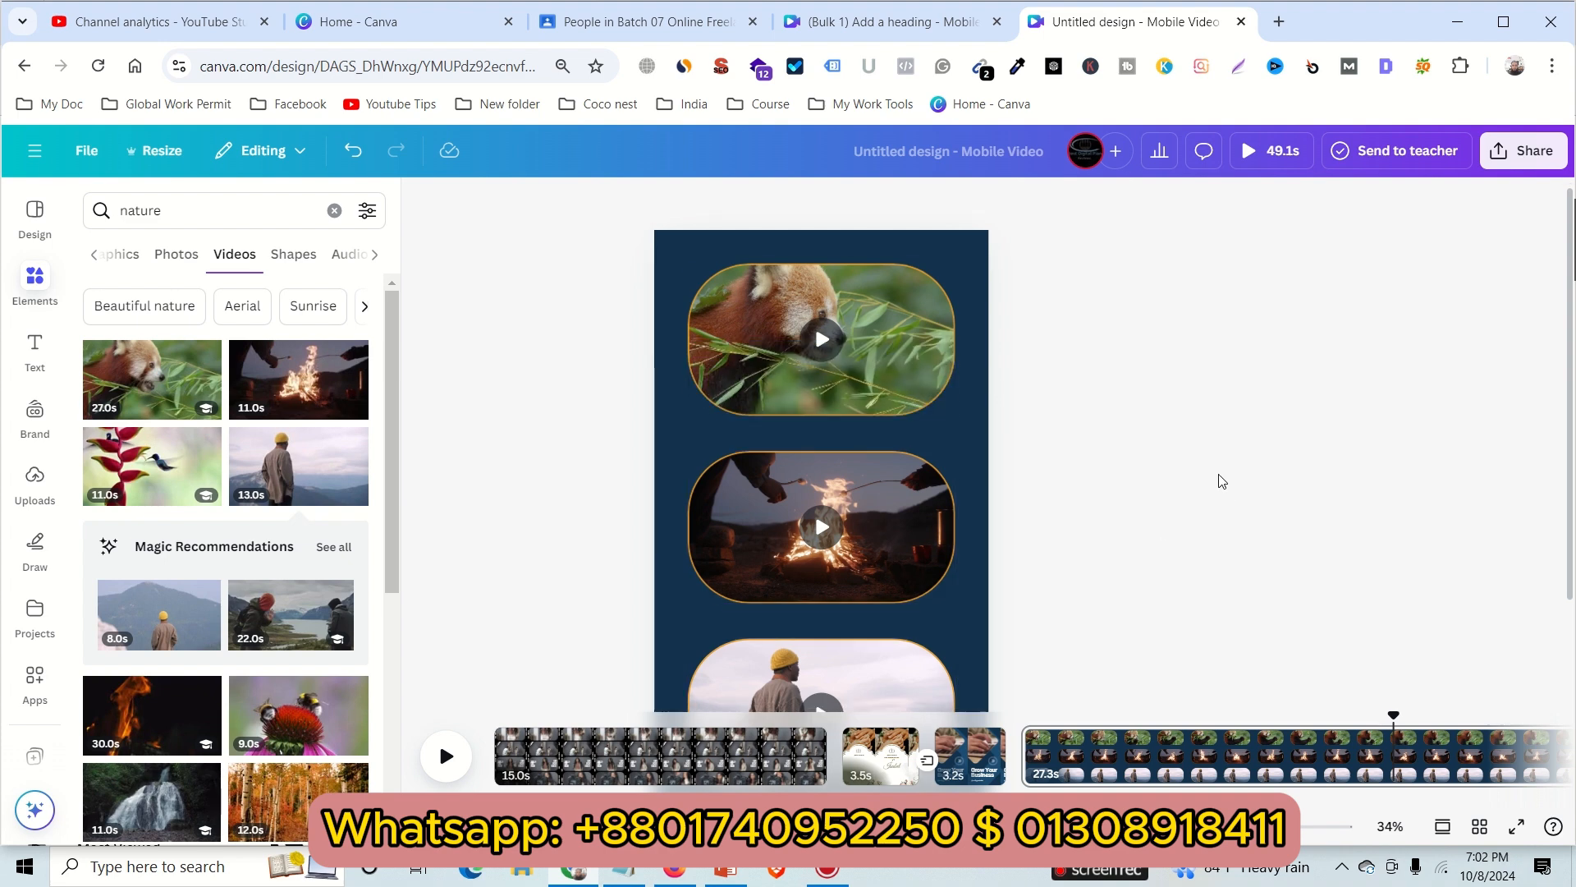
scroll(1078, 470, "down", 2)
scroll(1094, 490, "up", 2)
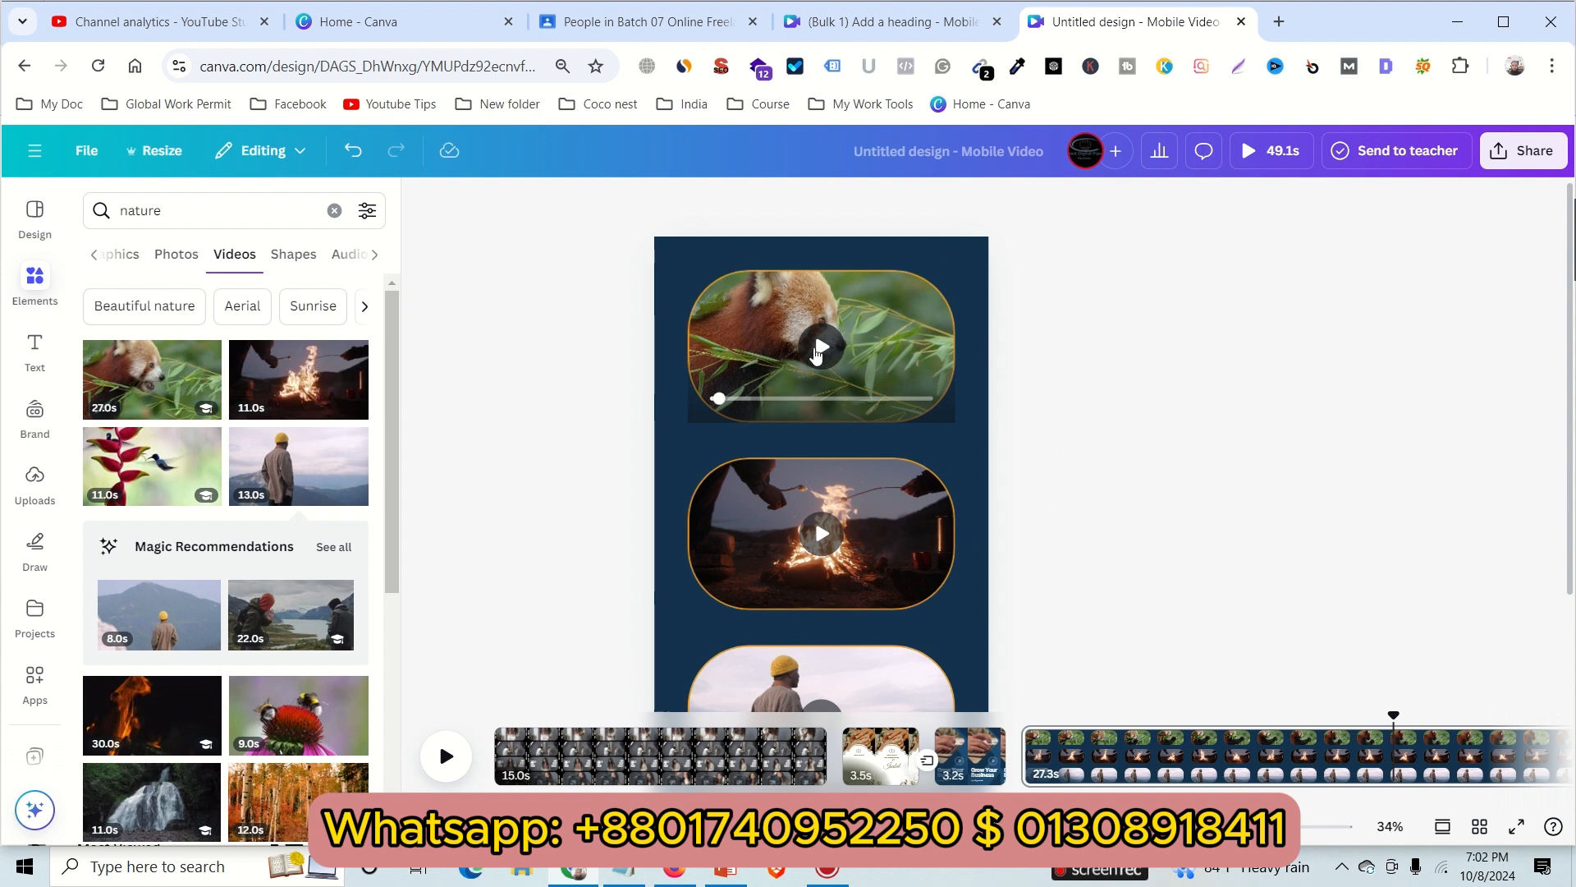
Add a default heading text and place it over the red panda clip
left_click(918, 323)
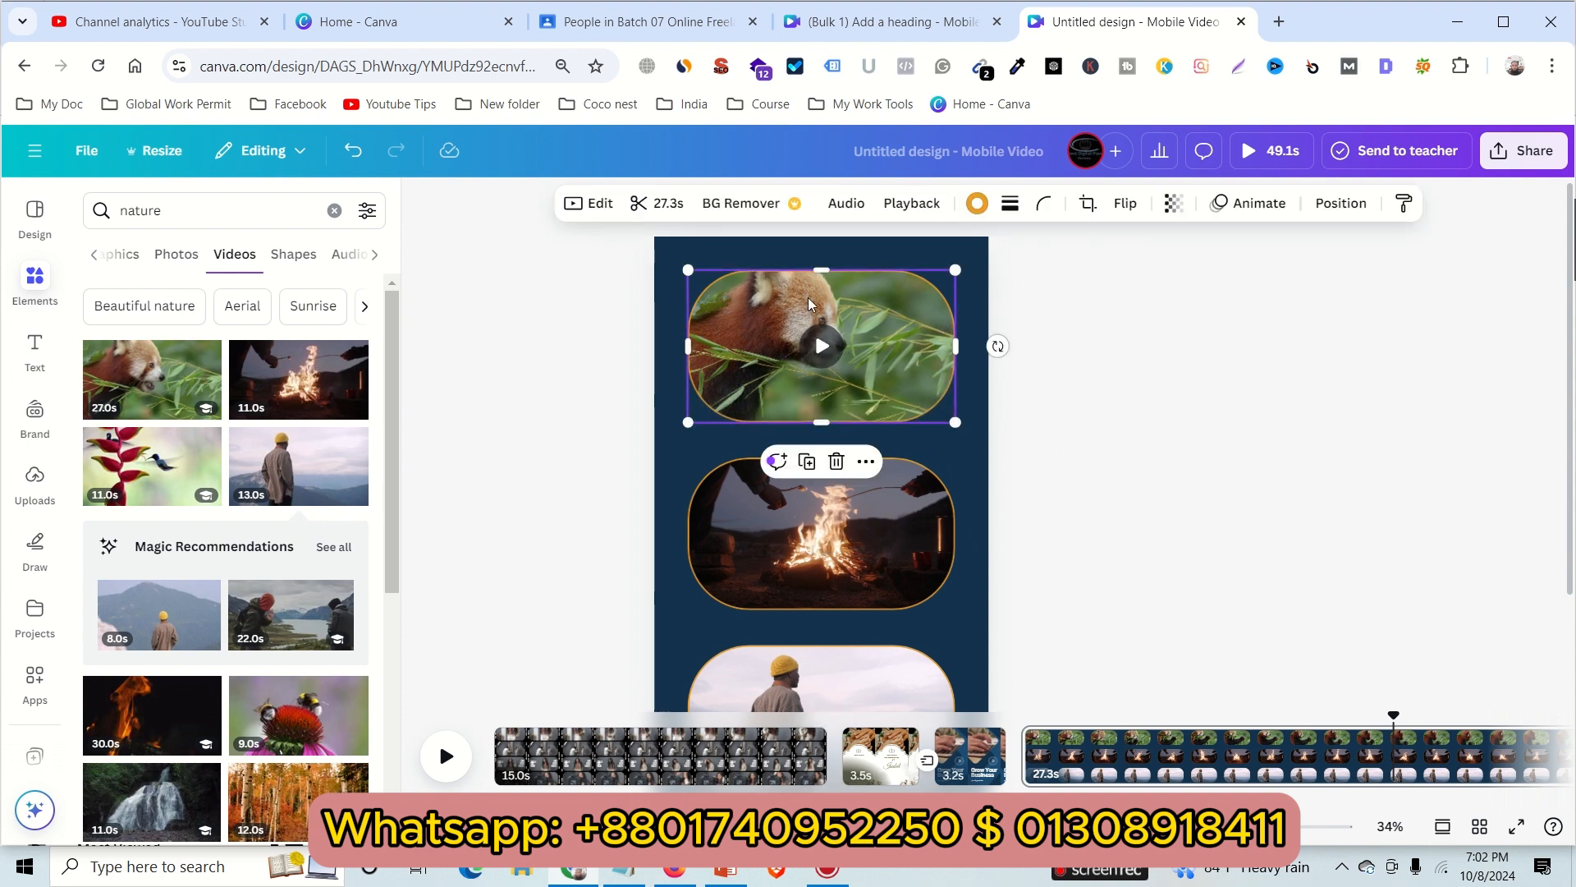
left_click(29, 352)
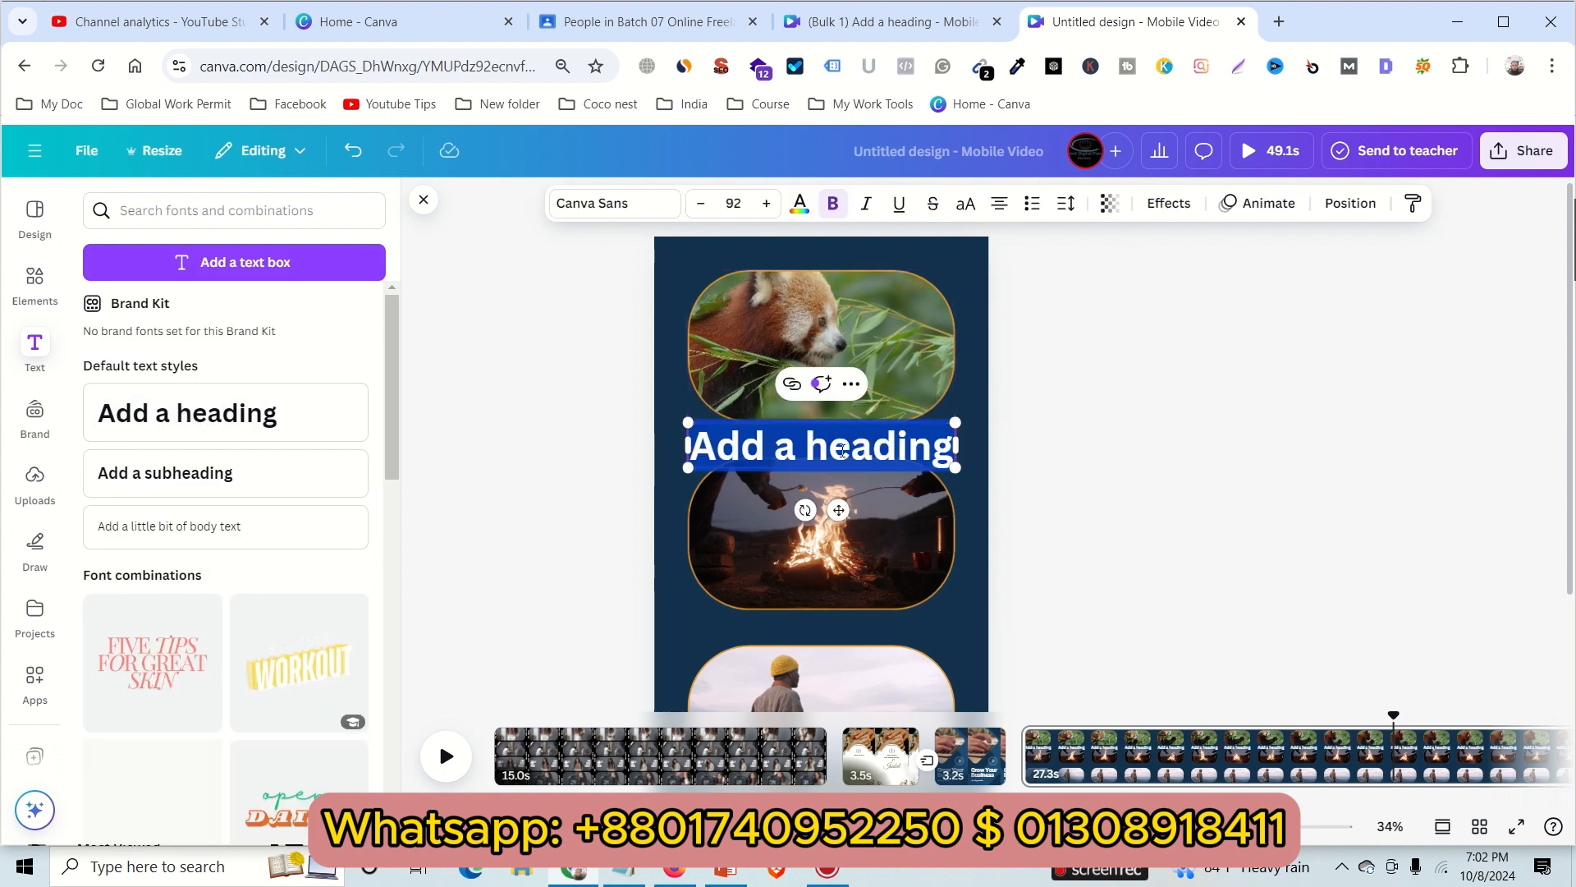
left_click(1097, 456)
left_click_drag(863, 453, 874, 343)
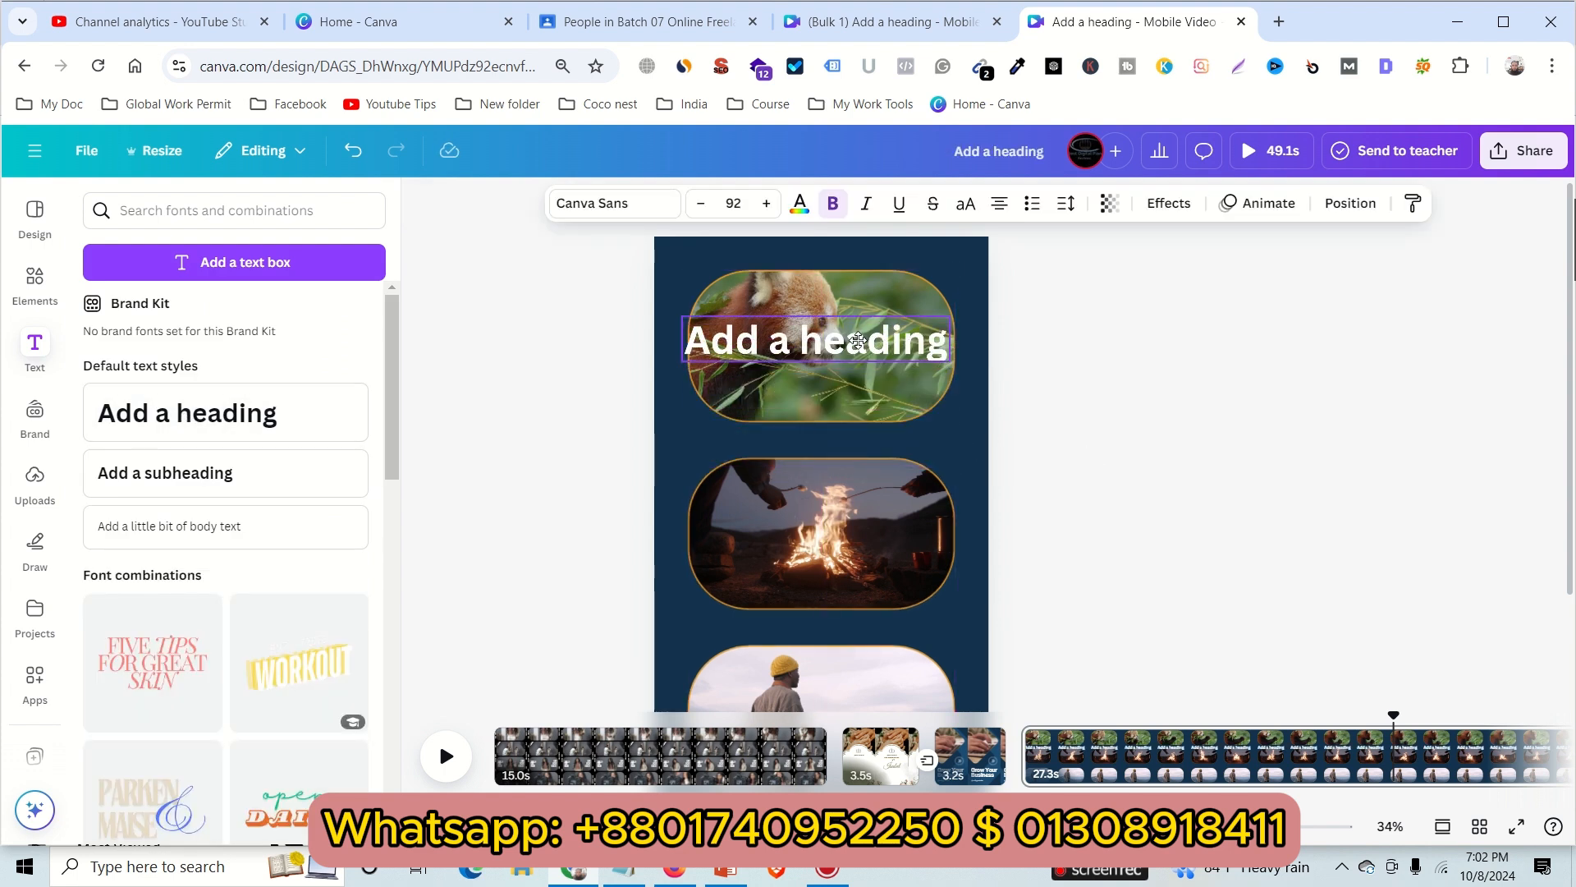
Reduce the heading's font size to 86
left_click(702, 206)
left_click(702, 206)
left_click(702, 205)
left_click(702, 206)
left_click(702, 205)
left_click(701, 205)
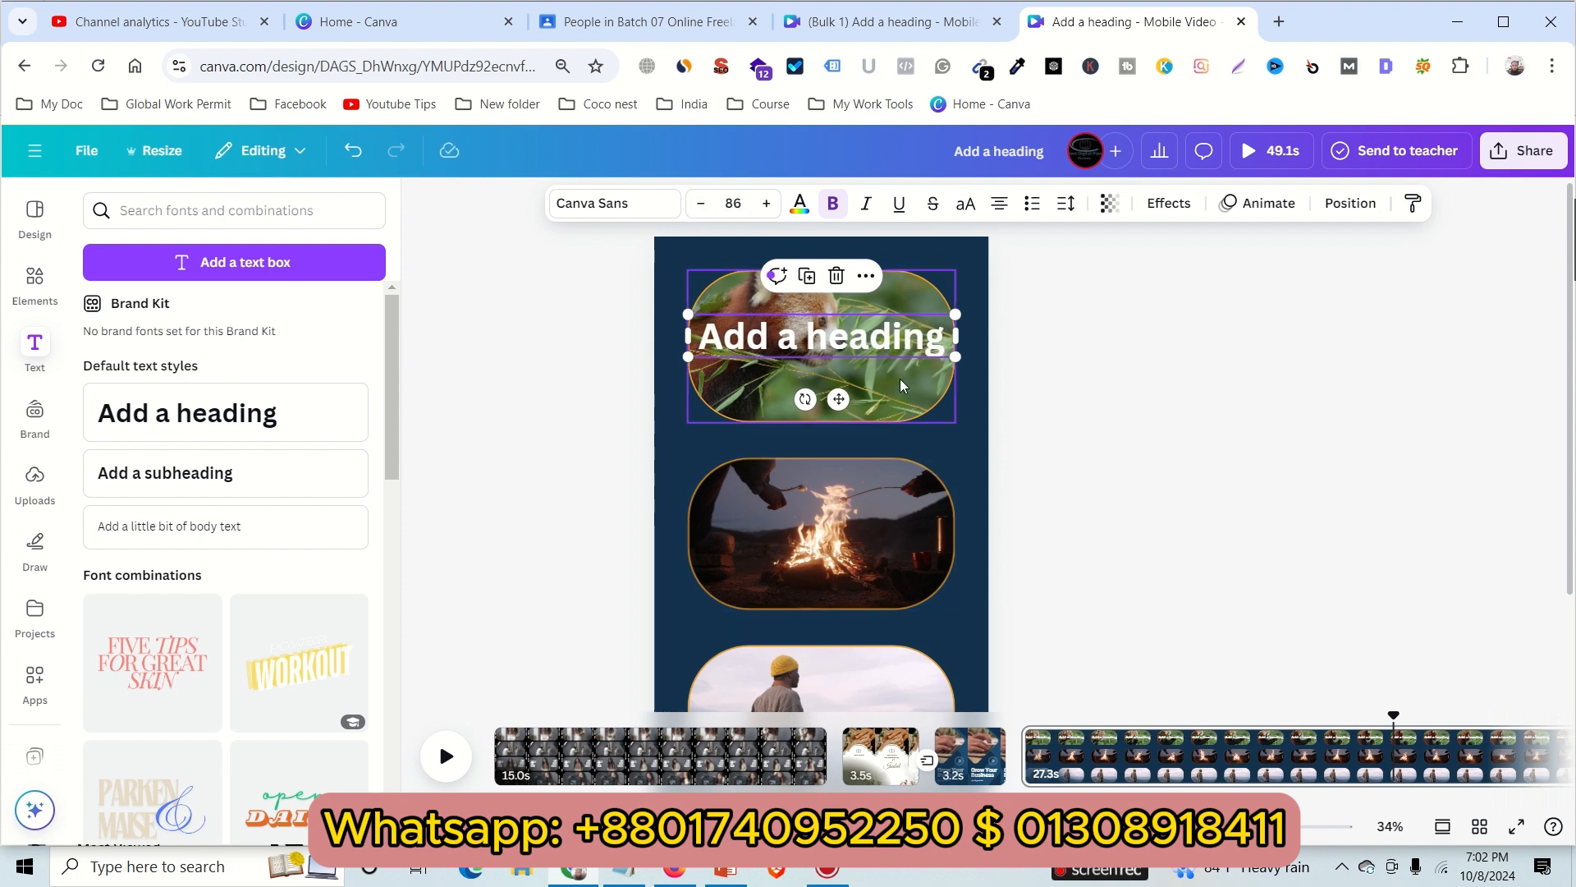
Set the transparency of the red panda clip behind the heading to 75
left_click(925, 395)
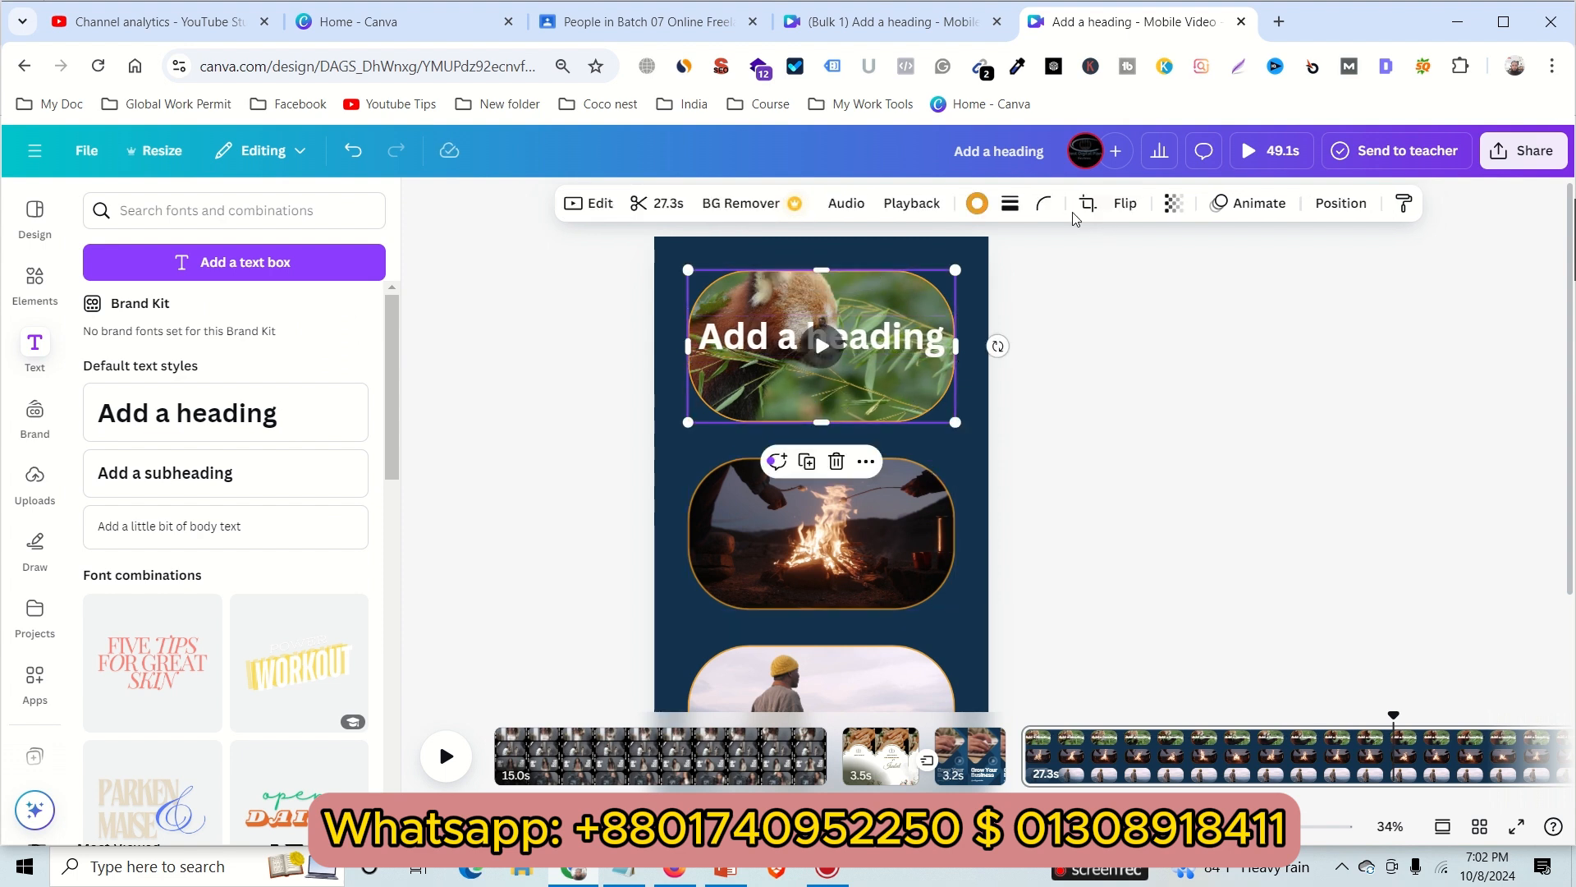
left_click(1172, 203)
left_click_drag(1218, 281, 1185, 287)
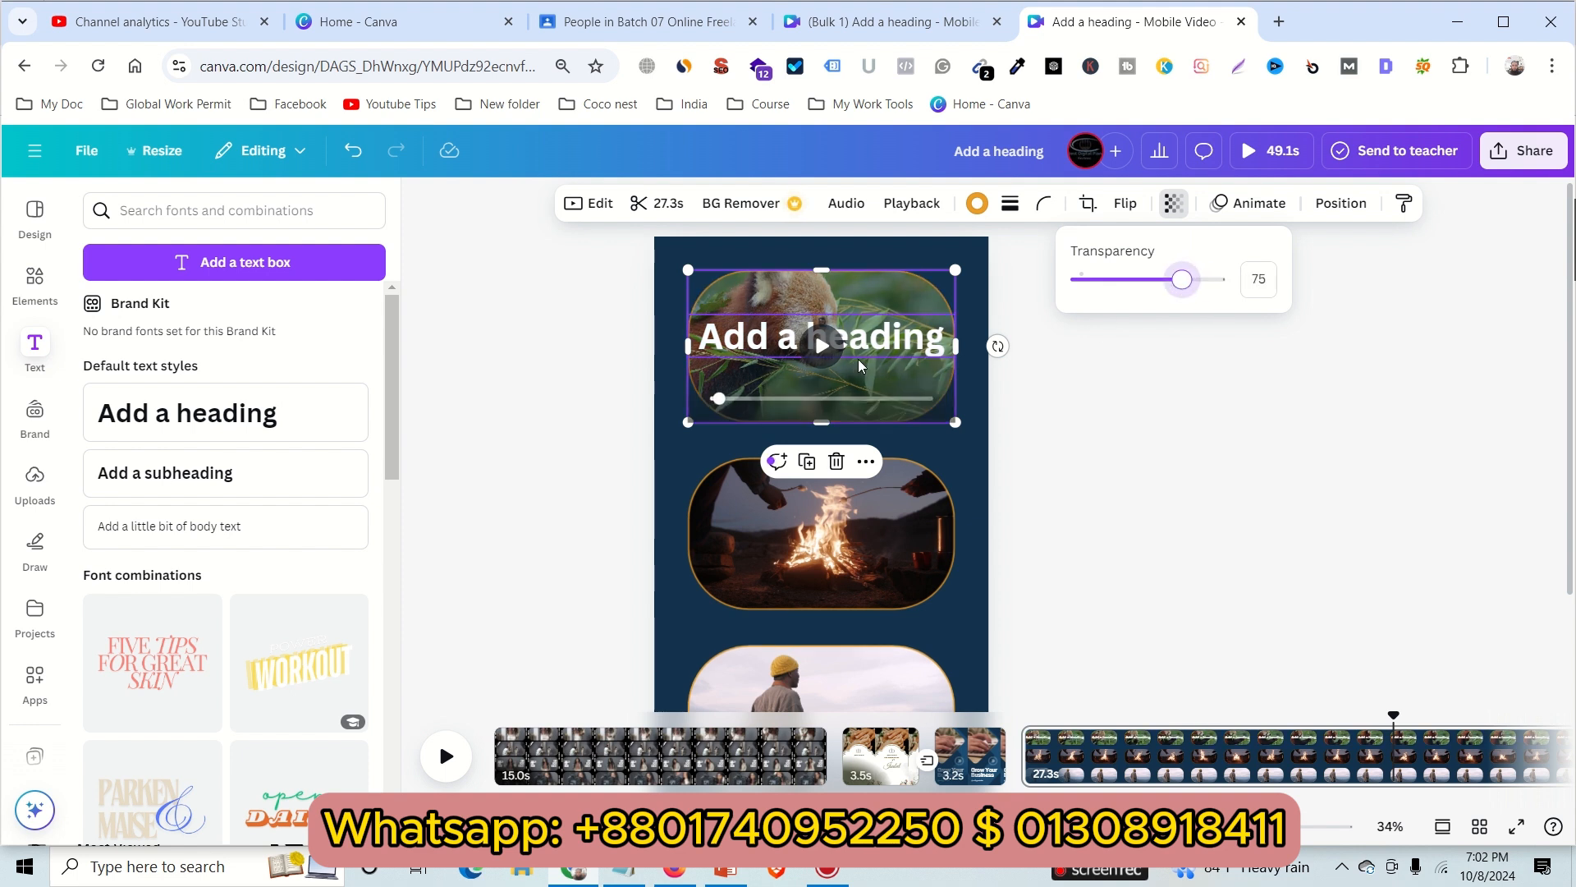
left_click(1058, 400)
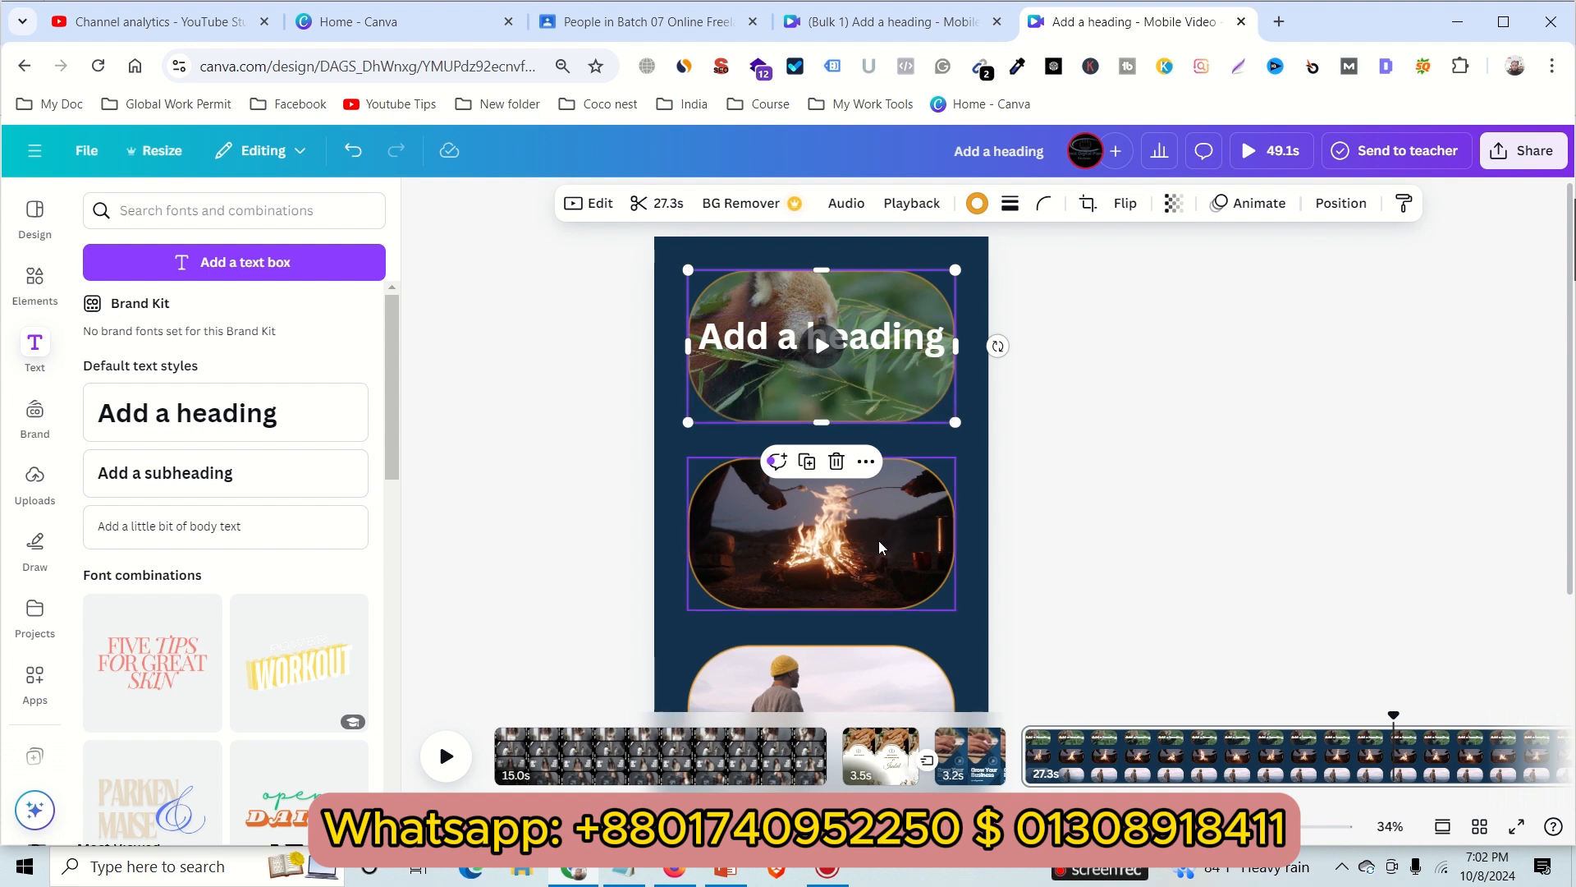
Move the heading onto the campfire clip and try adjusting that clip's transparency, leaving it at 100
left_click_drag(854, 347, 867, 533)
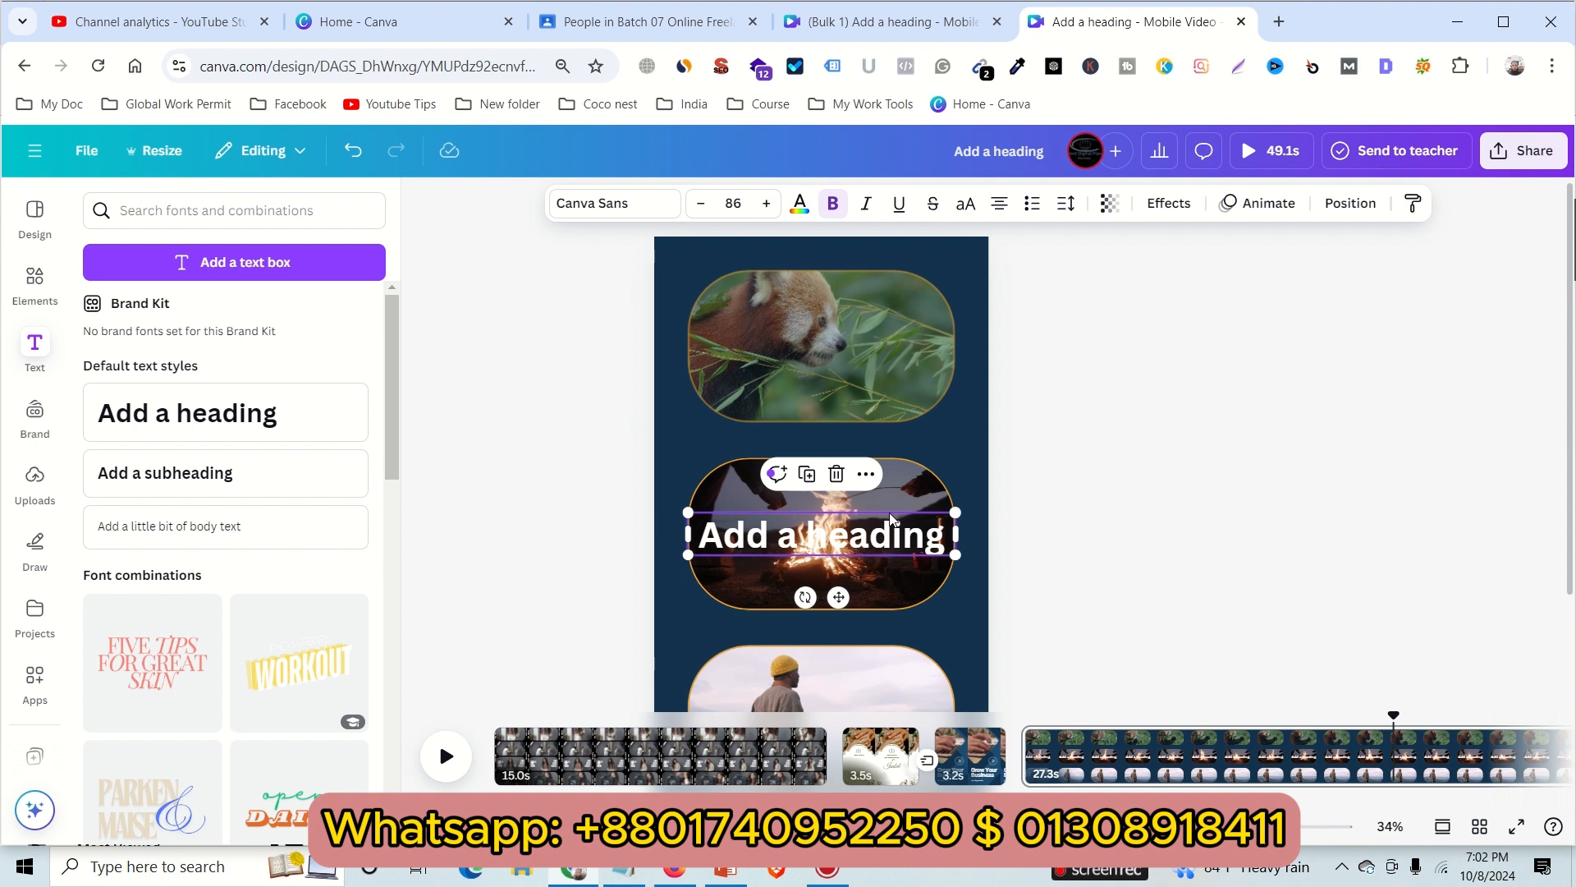
left_click(911, 578)
left_click(1176, 202)
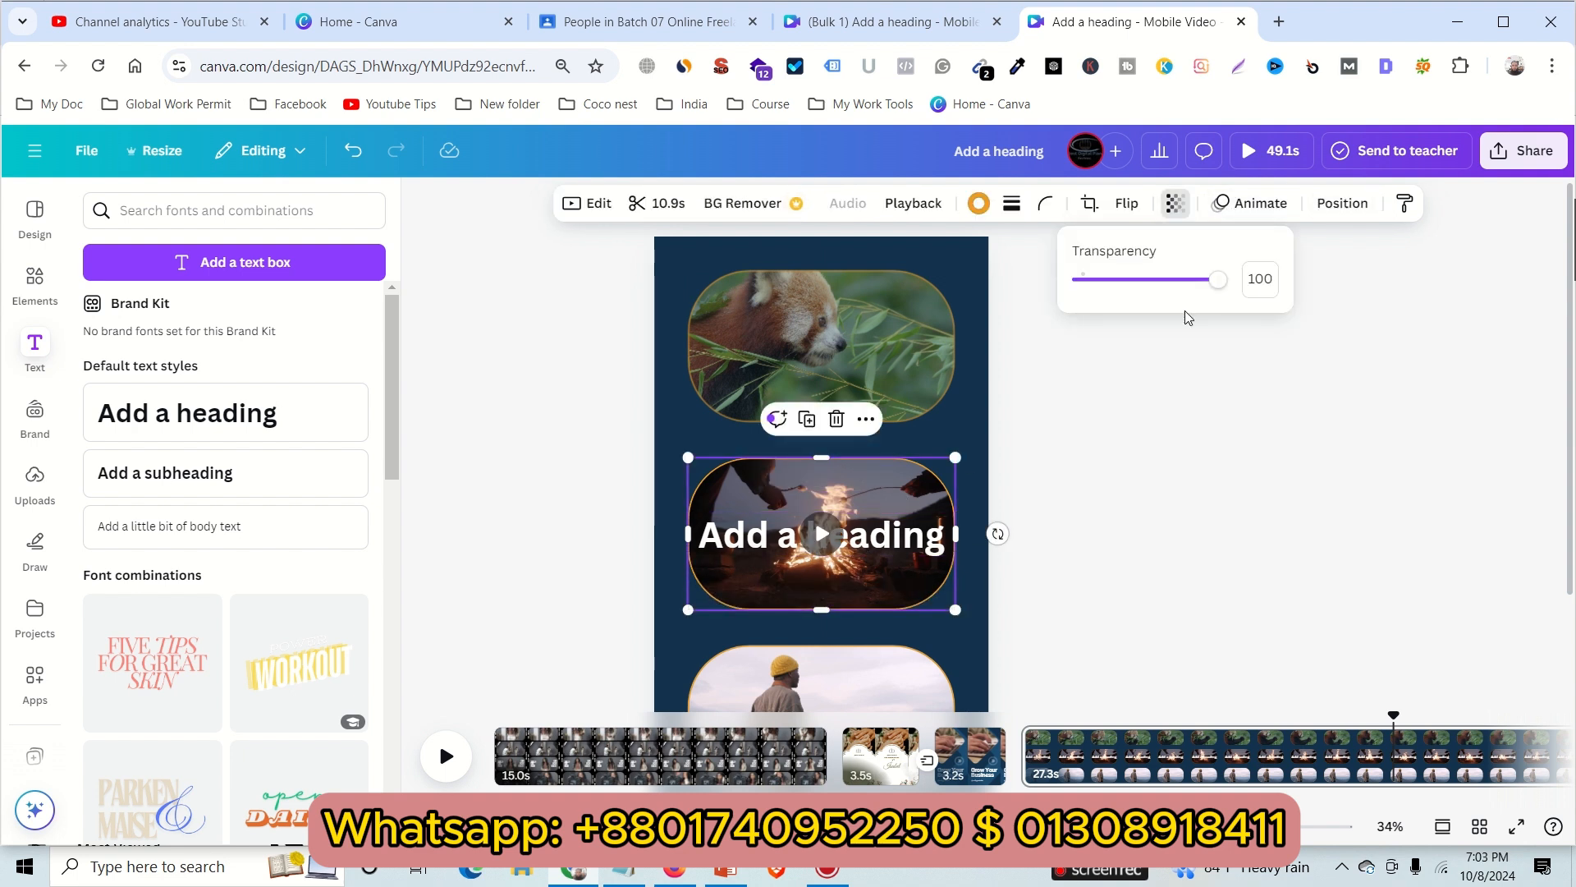
mouse_move(1219, 280)
left_mouse_down()
mouse_move(1114, 288)
mouse_move(1227, 296)
left_mouse_up()
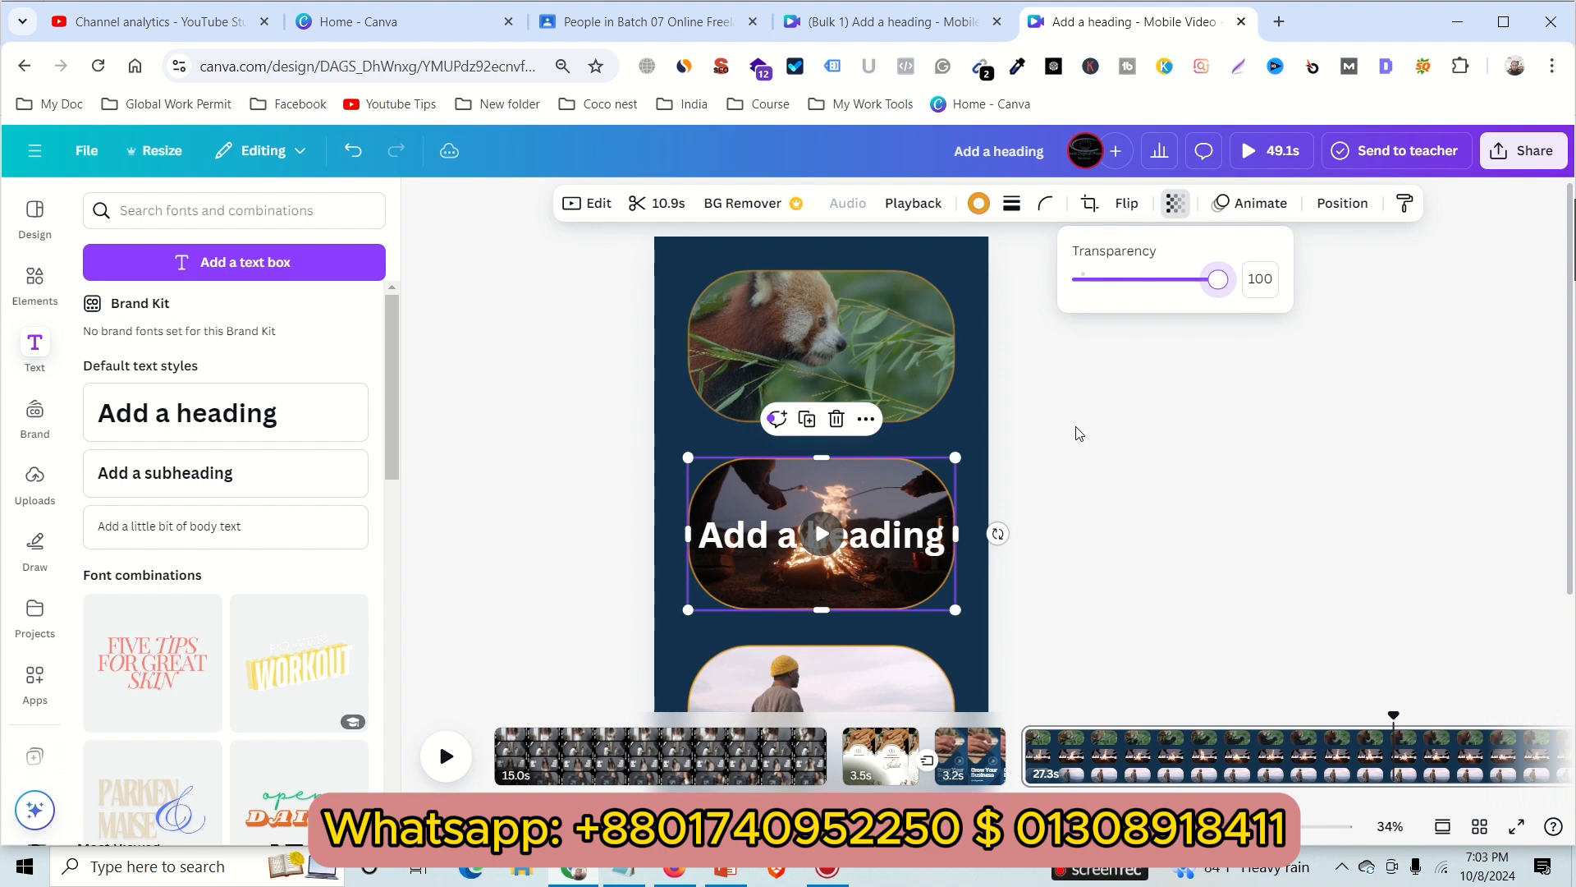
Move the heading onto the video of the man in the yellow beanie and color its text brown from the document colors
scroll(1126, 425, "down", 2)
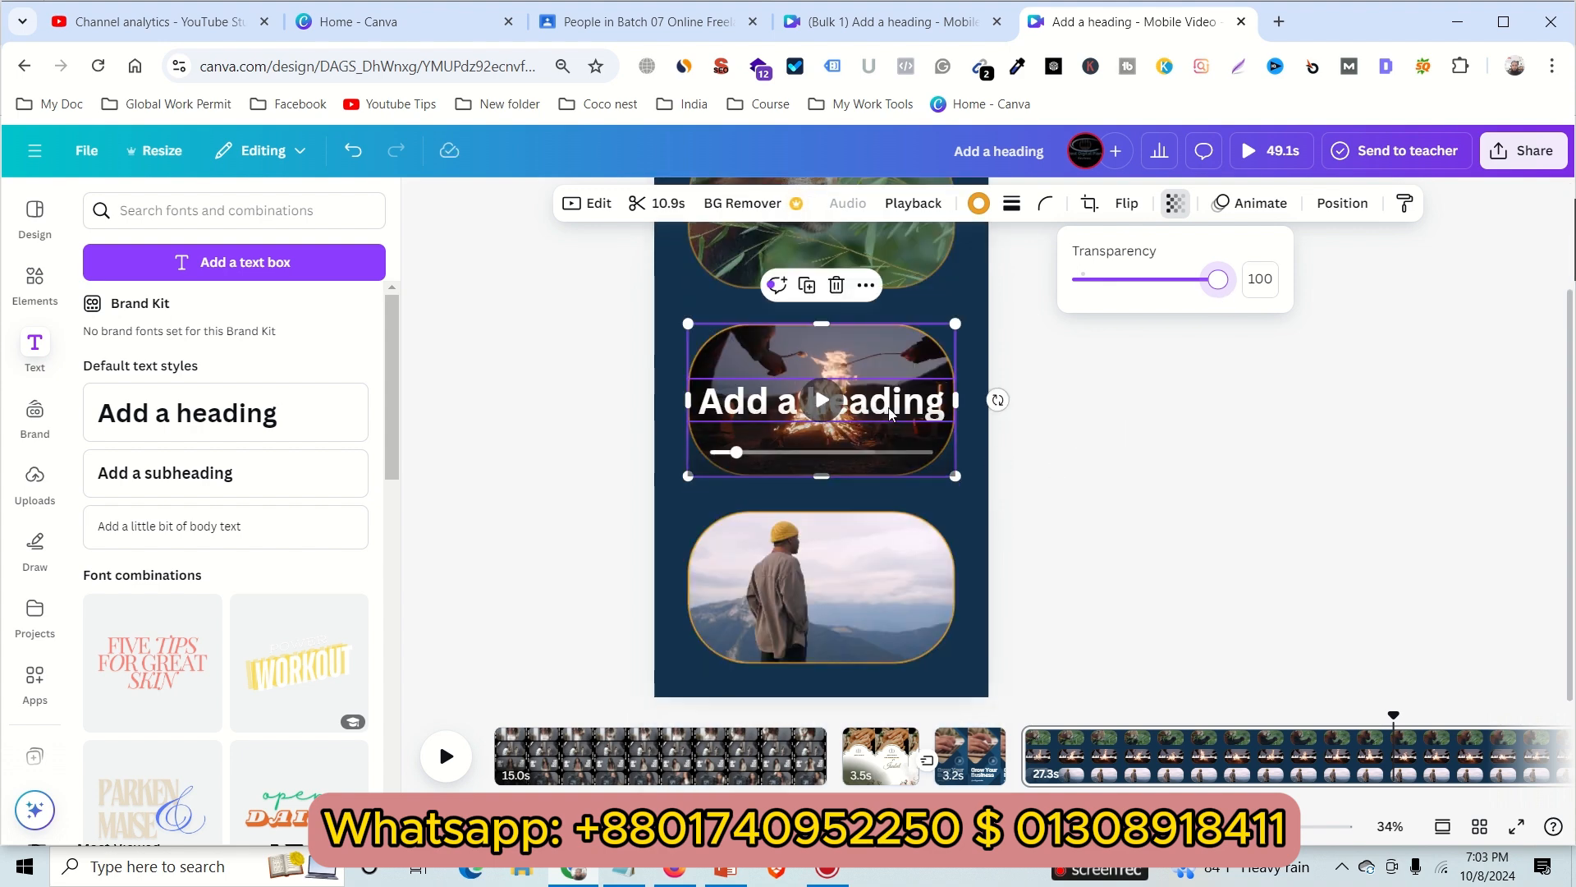
left_click_drag(890, 413, 884, 575)
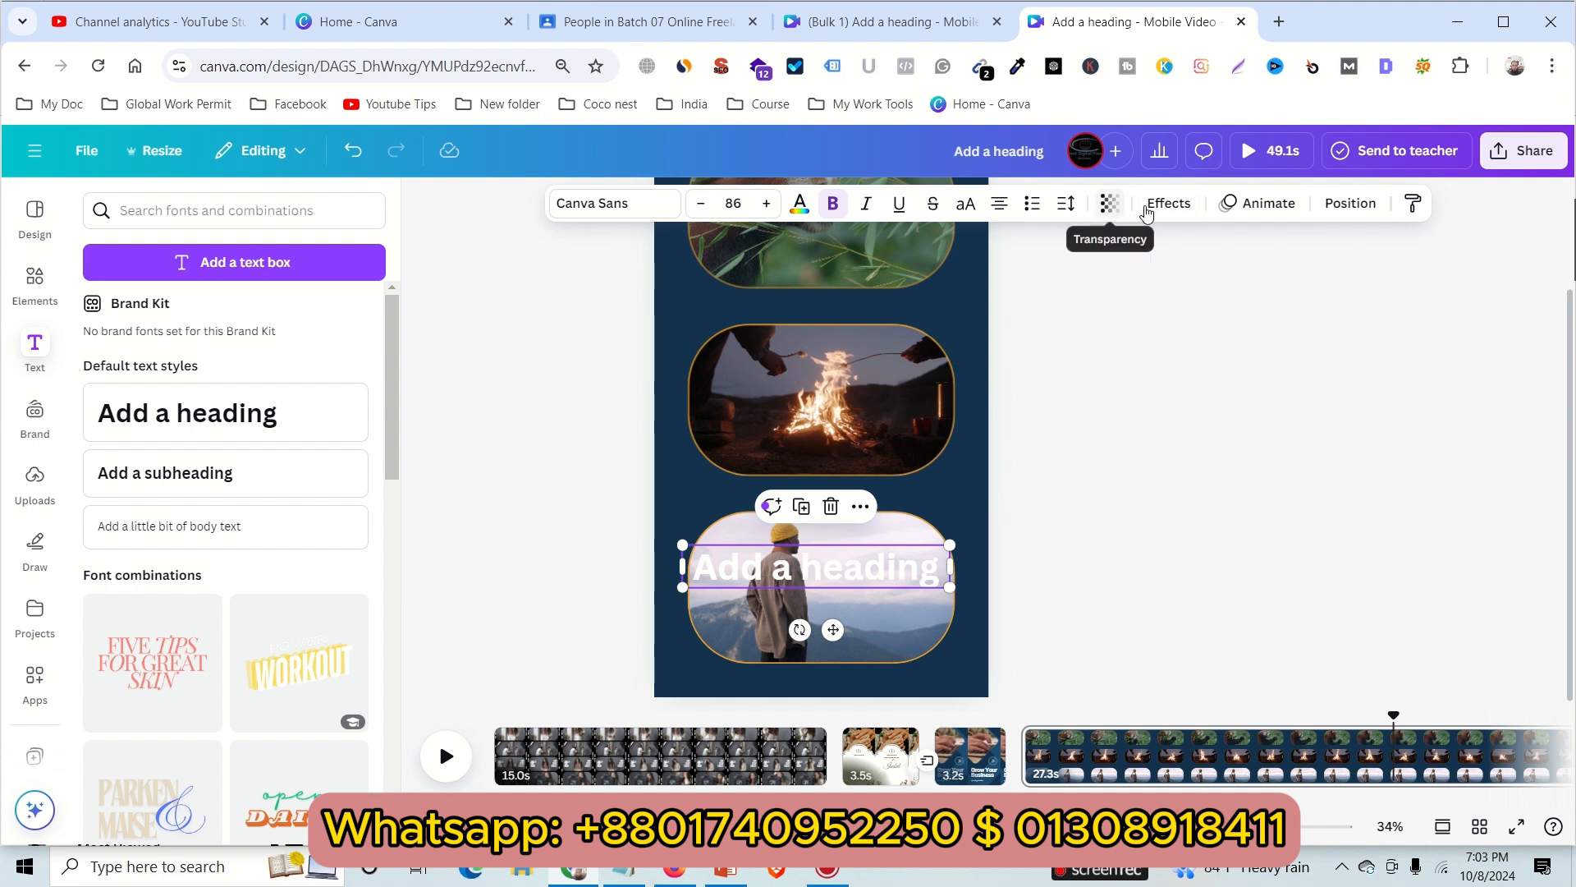
left_click(798, 203)
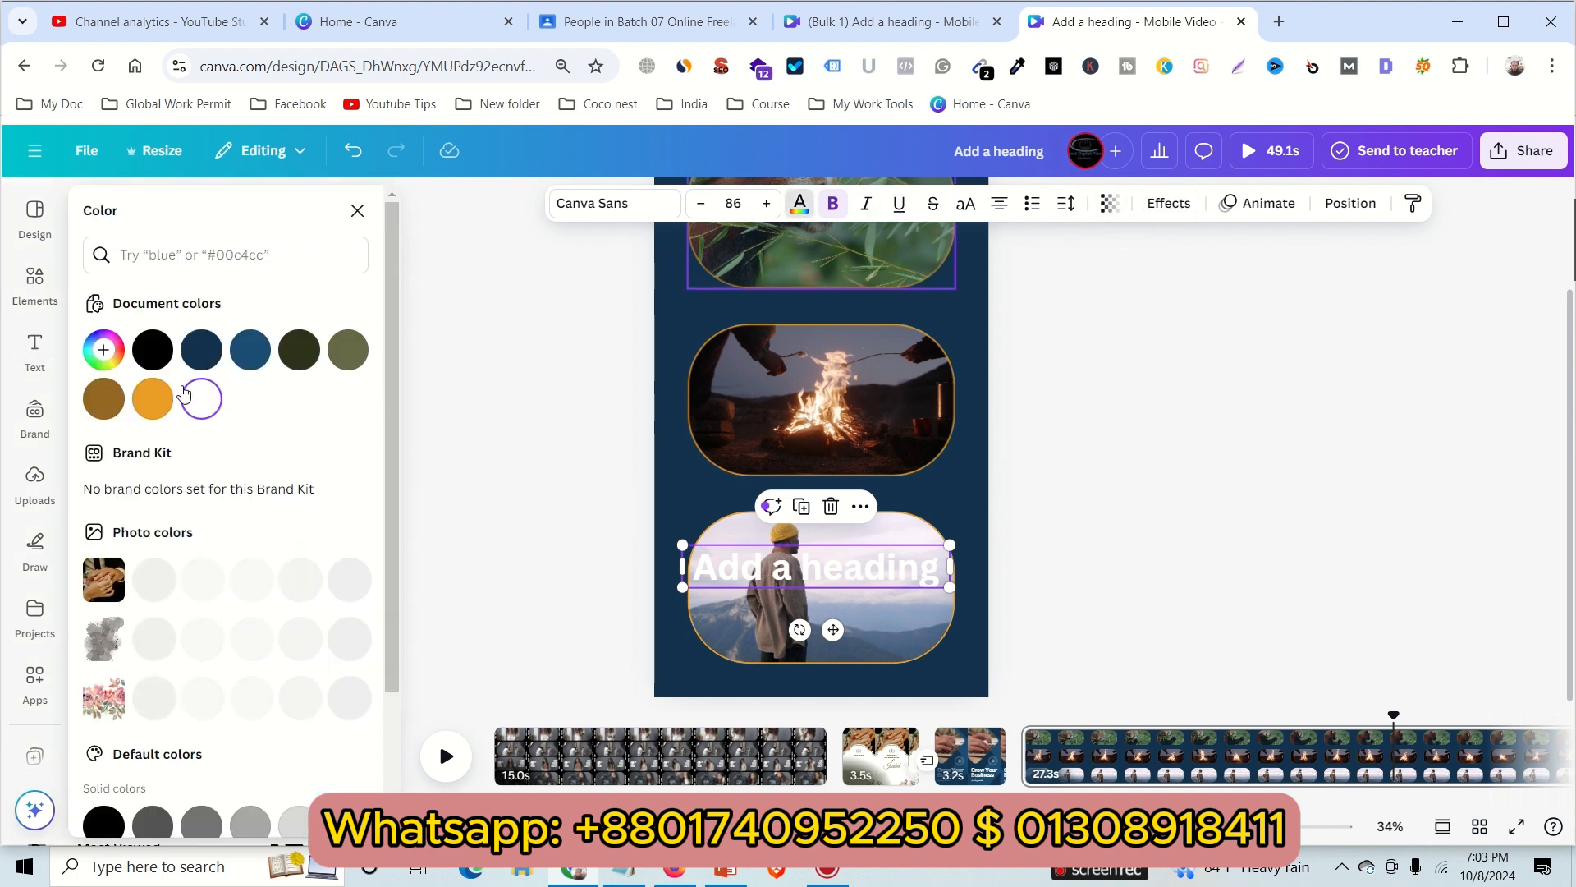
left_click(152, 398)
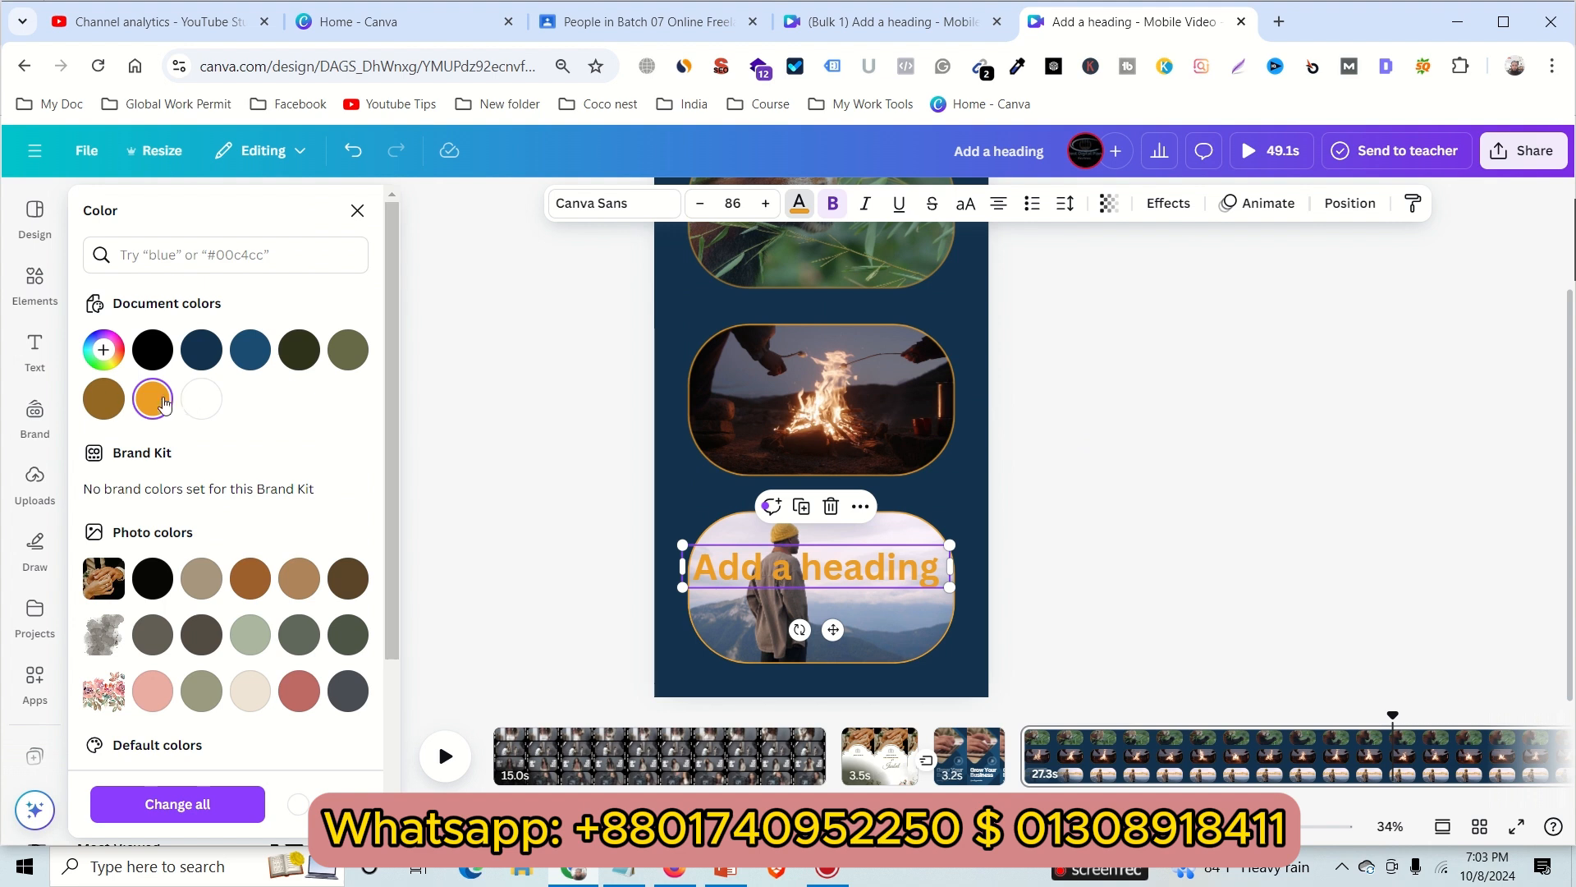
left_click(103, 398)
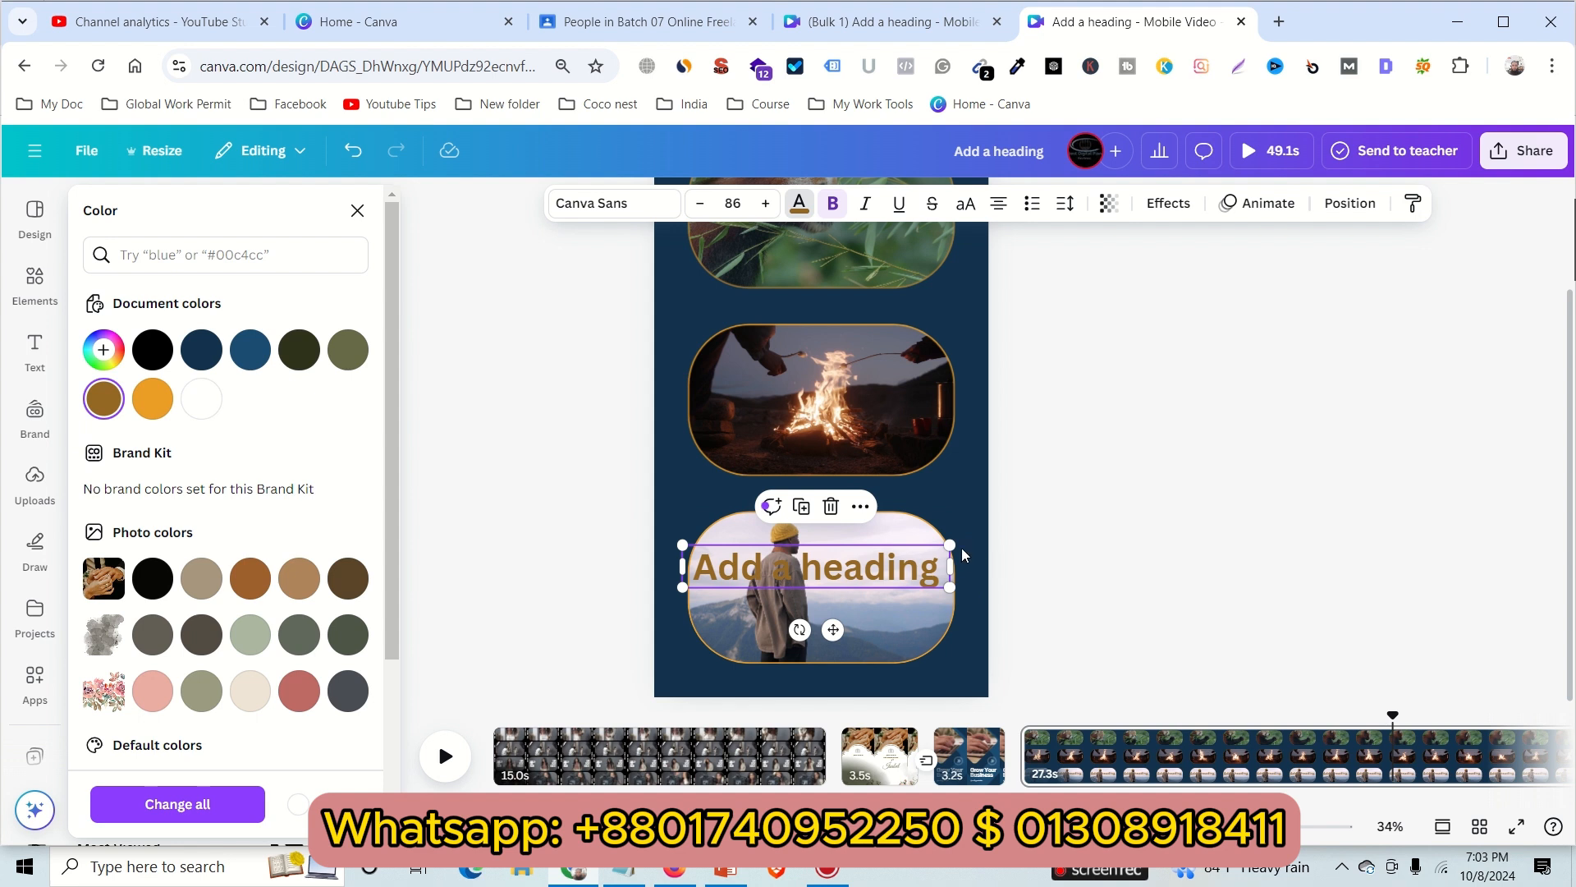
Shrink the heading to font size 77.8 and center it horizontally on the page
left_click_drag(946, 544, 943, 556)
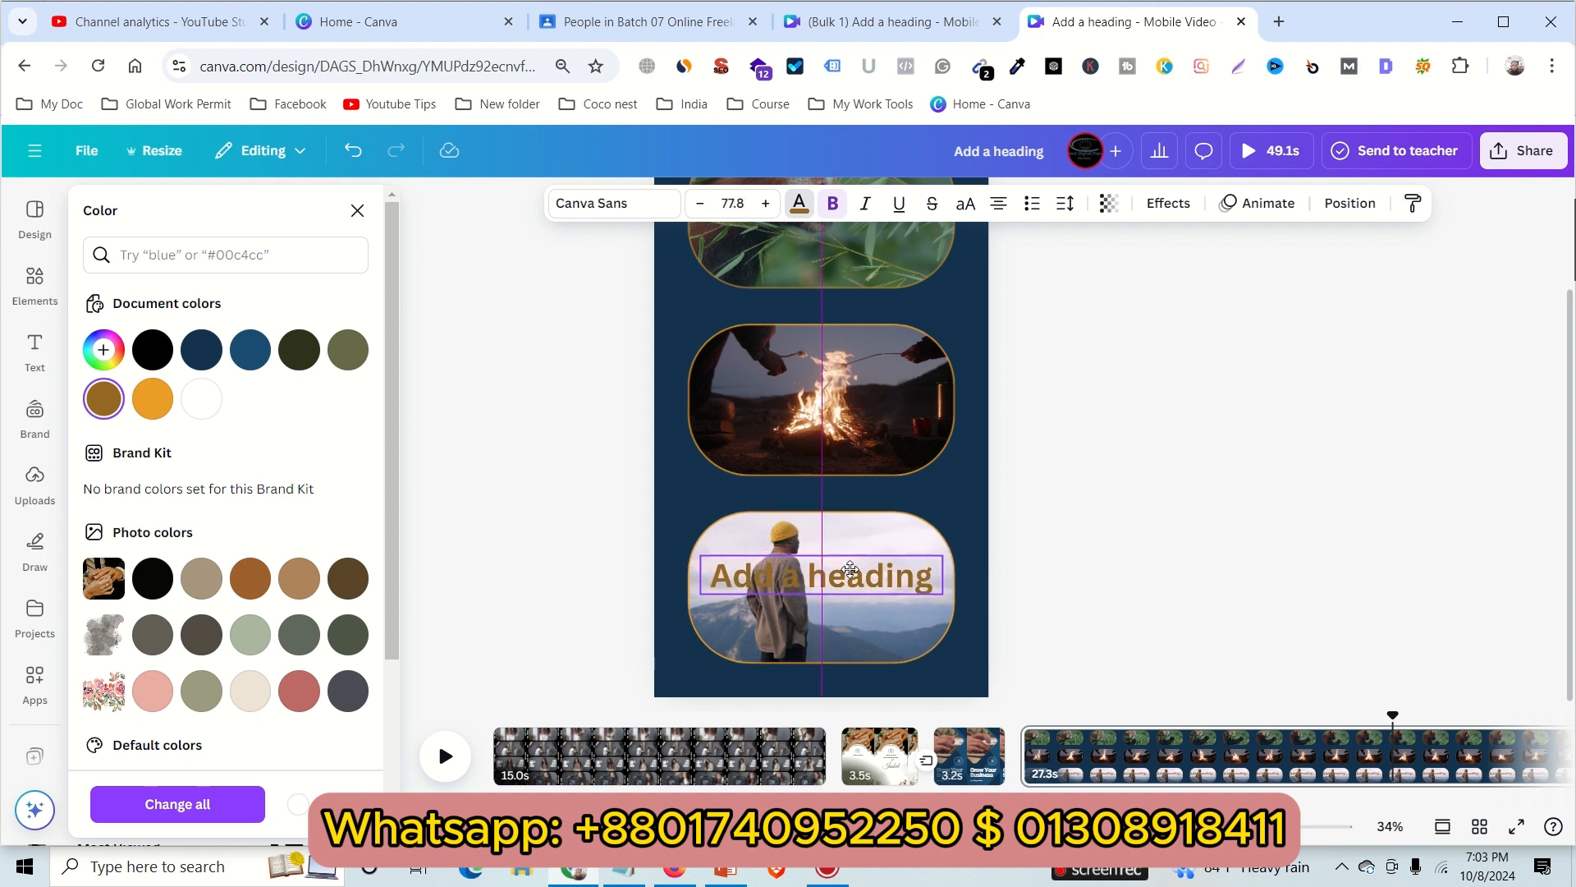
left_click(1253, 558)
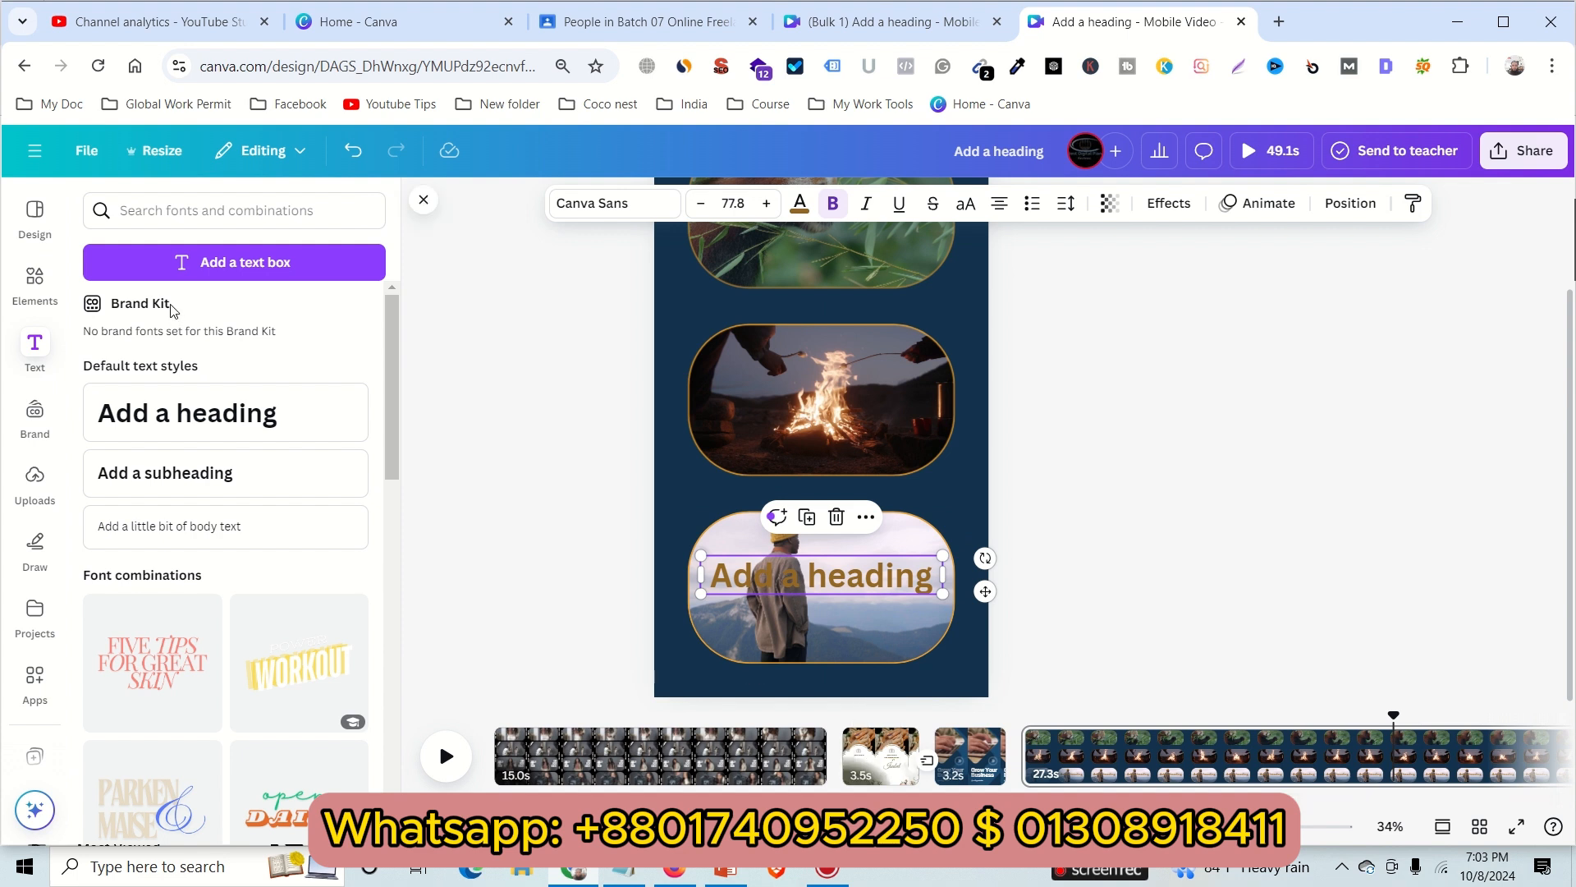
Search the fonts and text combinations for "typing"
left_click(170, 213)
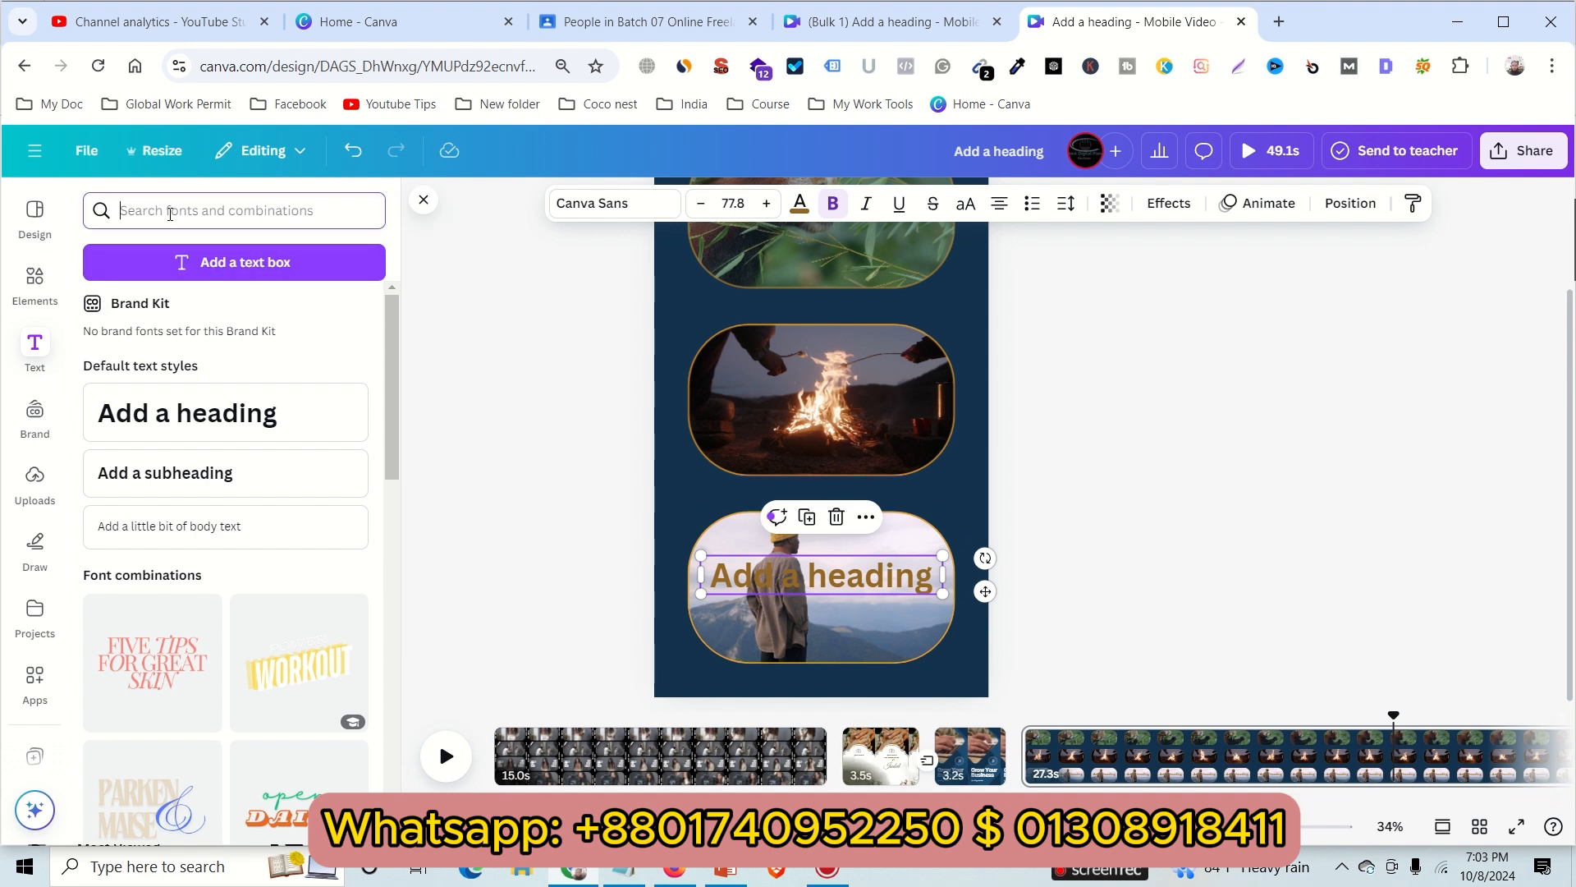
type("laptom")
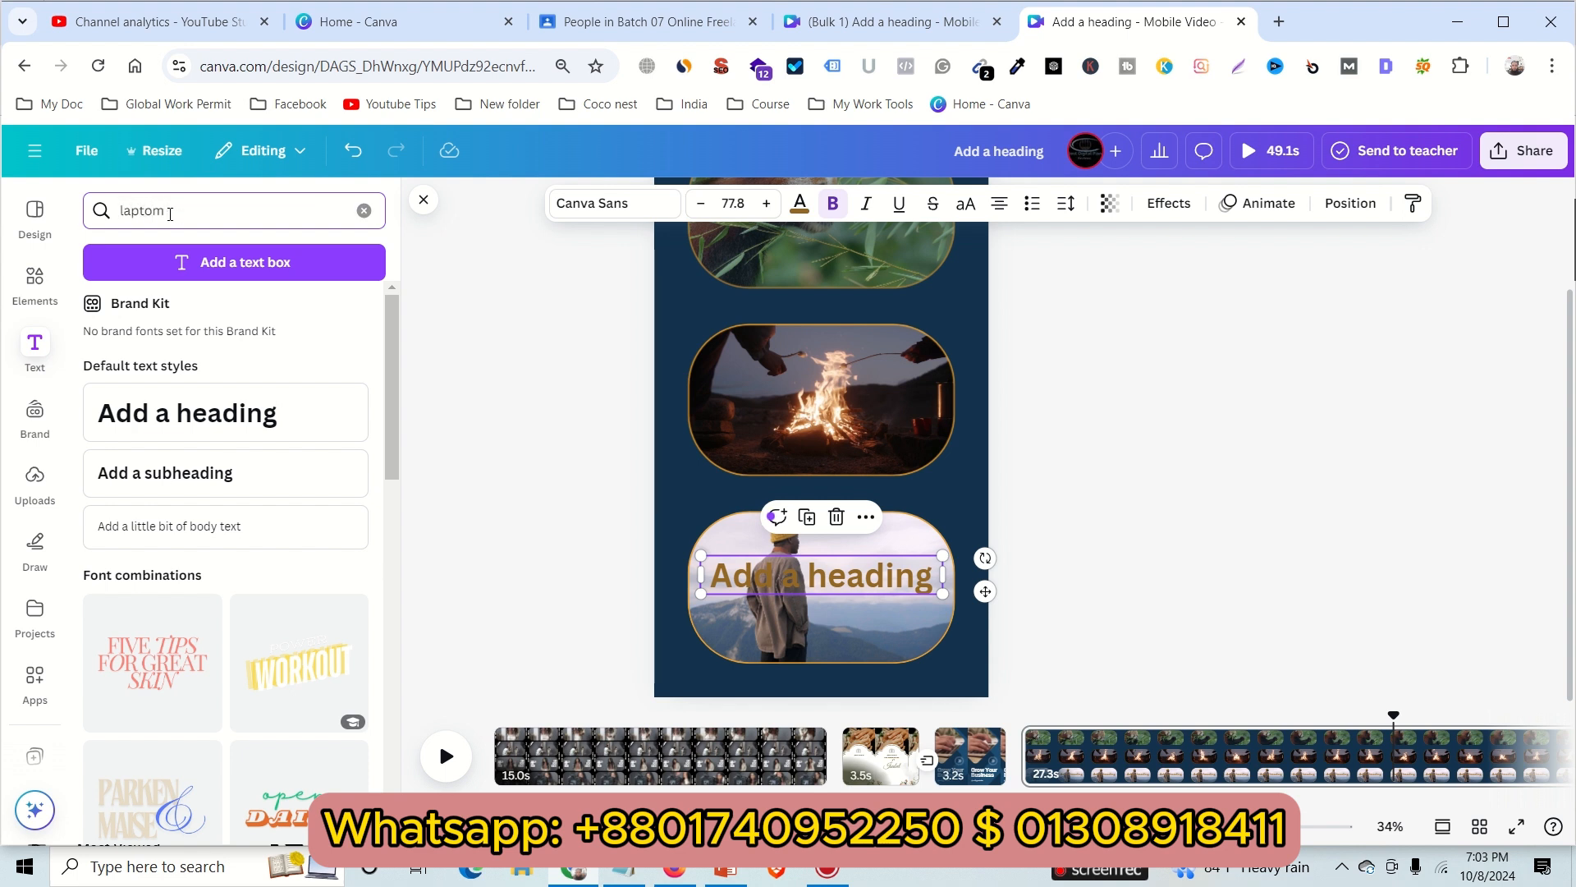
key("BackSpace")
key("BackSpace")
key("BackSpace")
key("BackSpace")
key("BackSpace")
key("BackSpace")
type("ty")
key("Return")
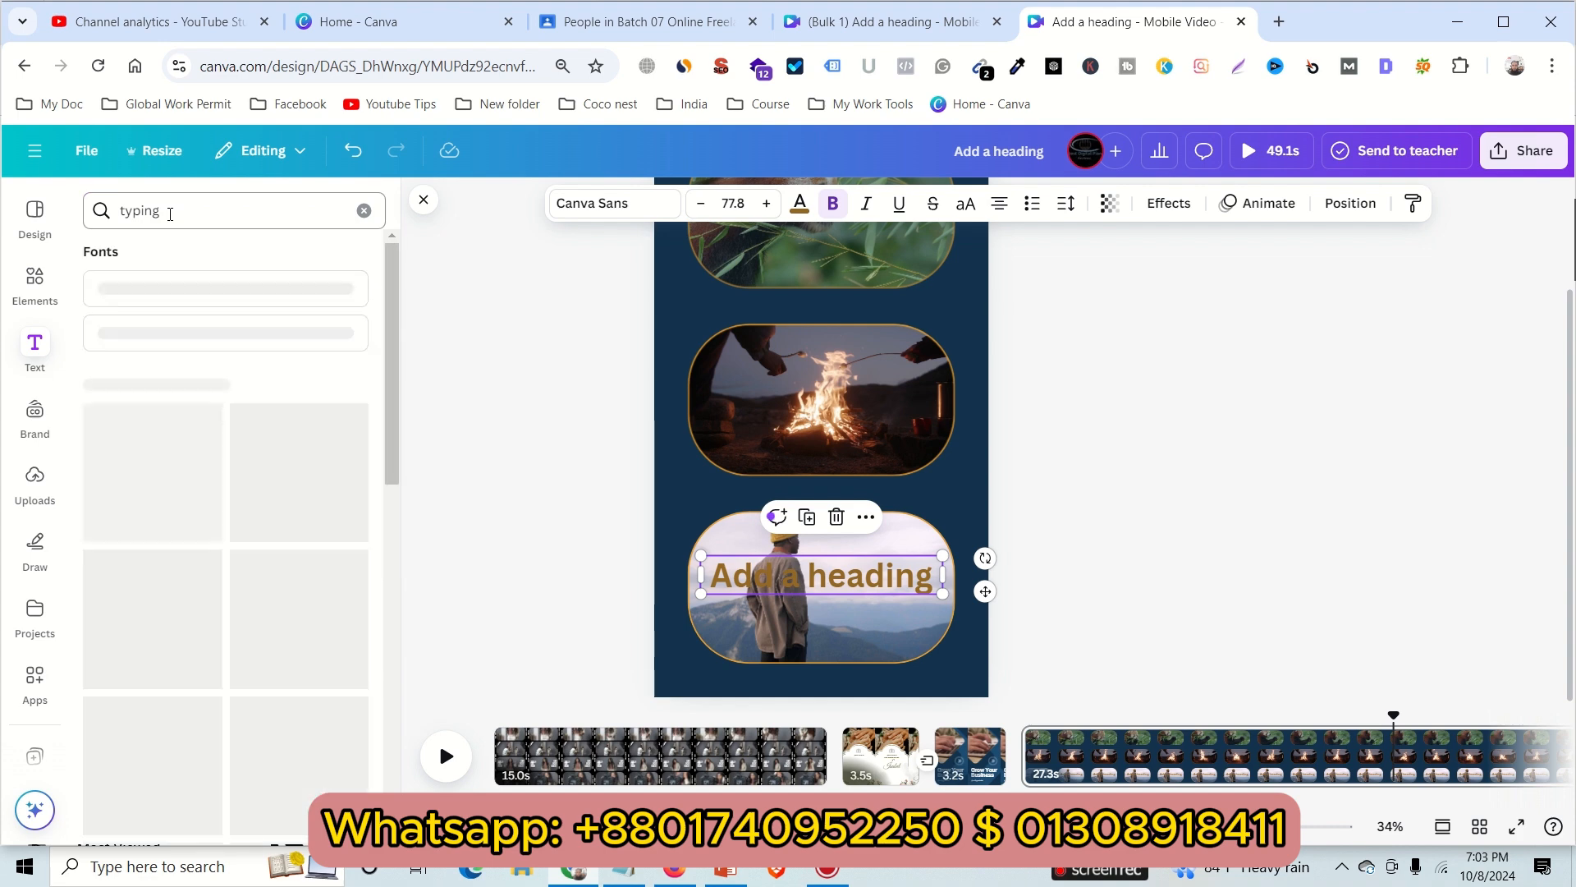
Search the design templates for "typing" and browse the resulting mobile video templates
left_click(35, 216)
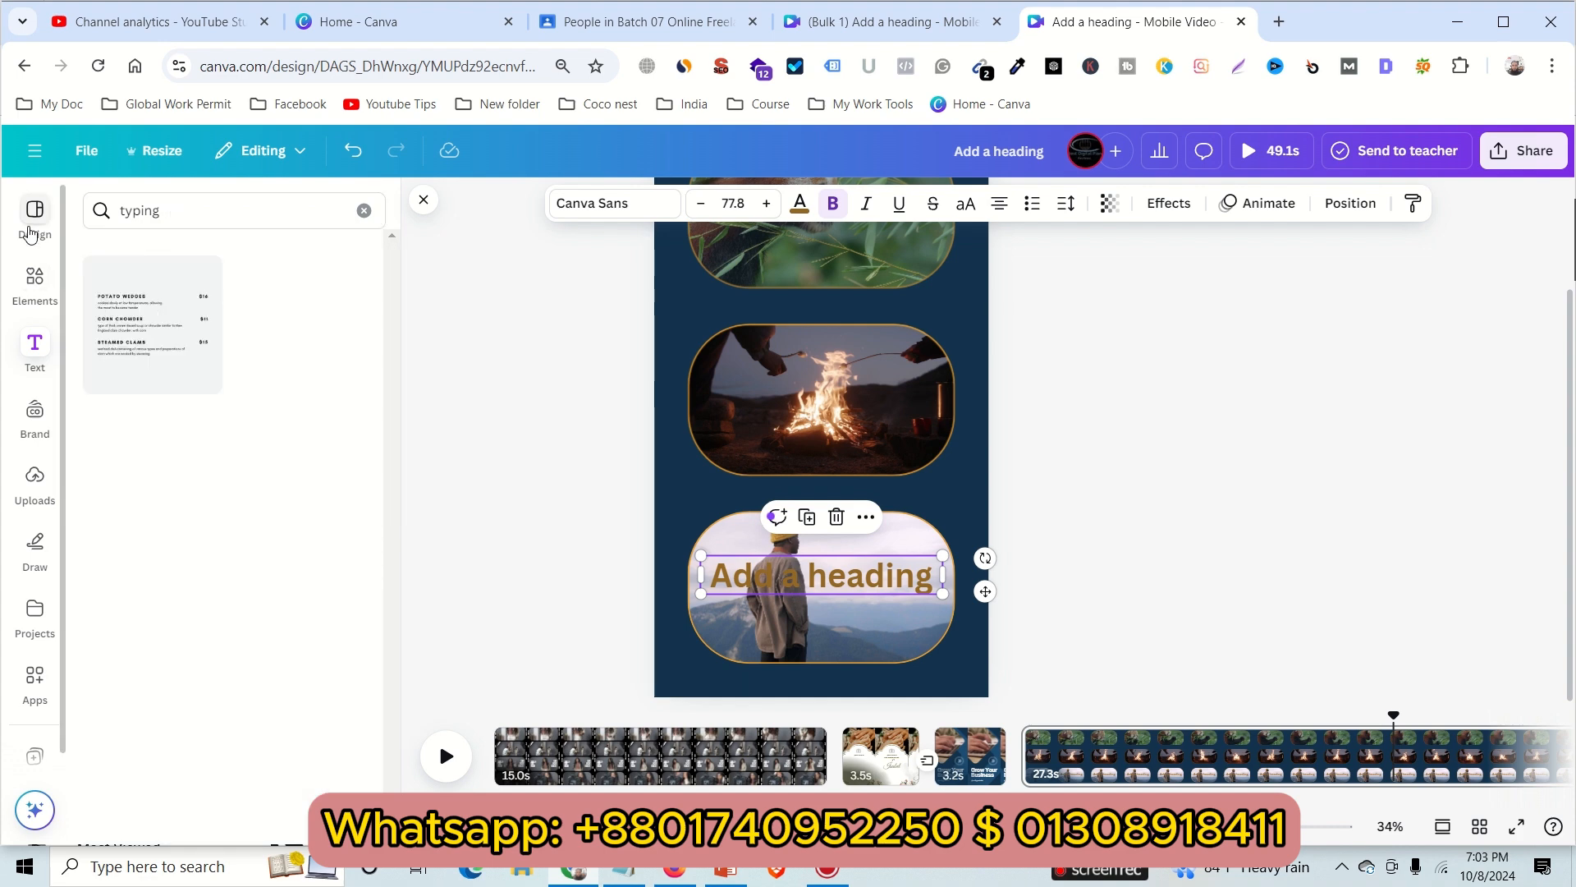
left_click(134, 211)
triple_click(135, 211)
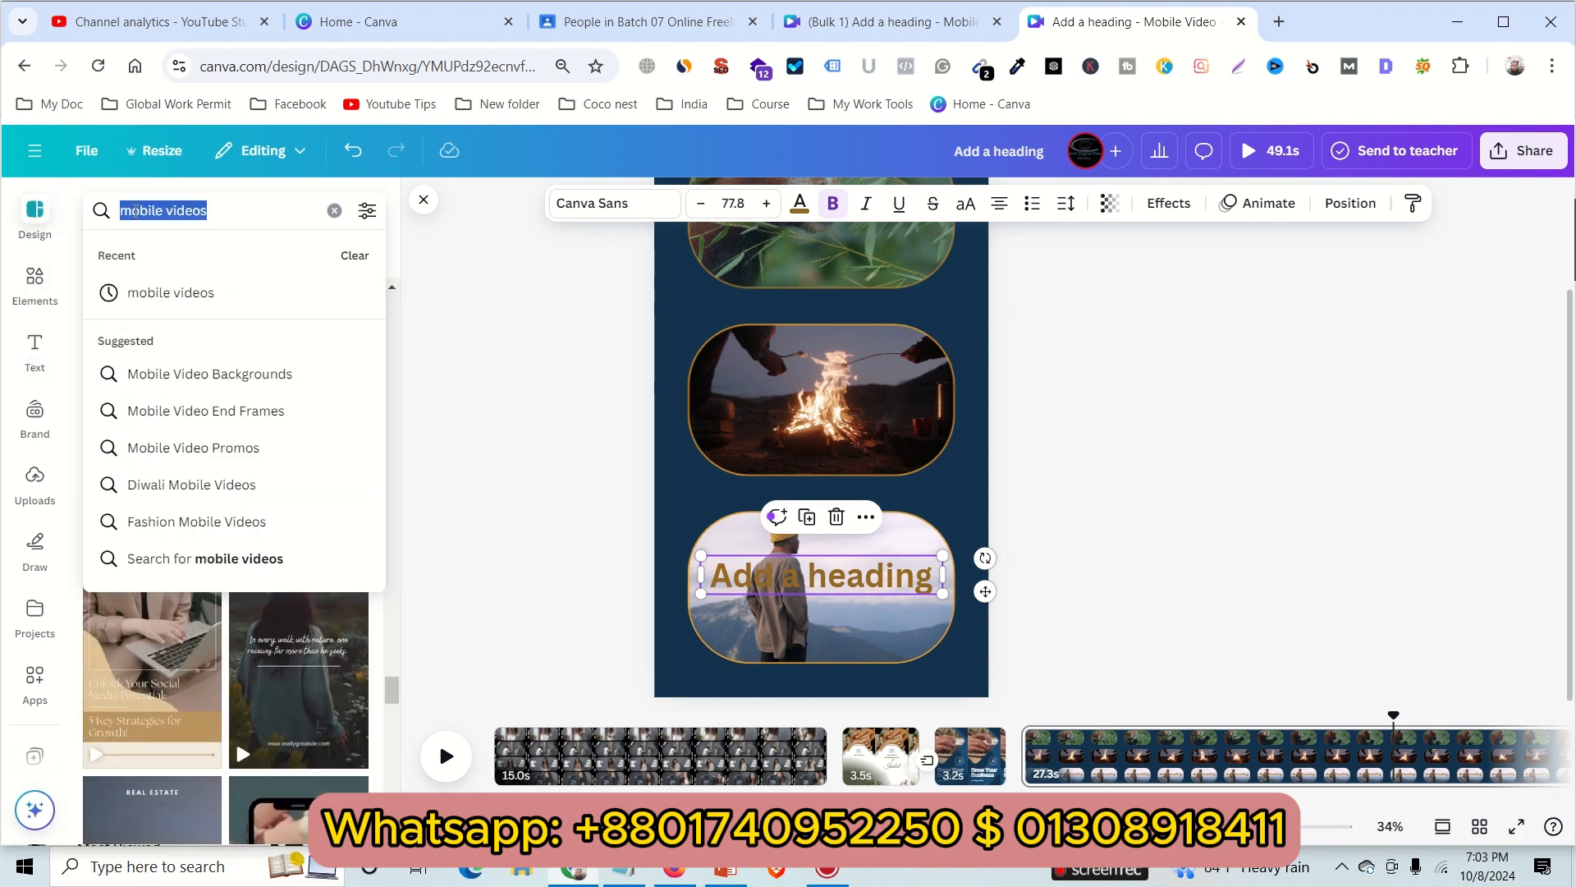
type("typing")
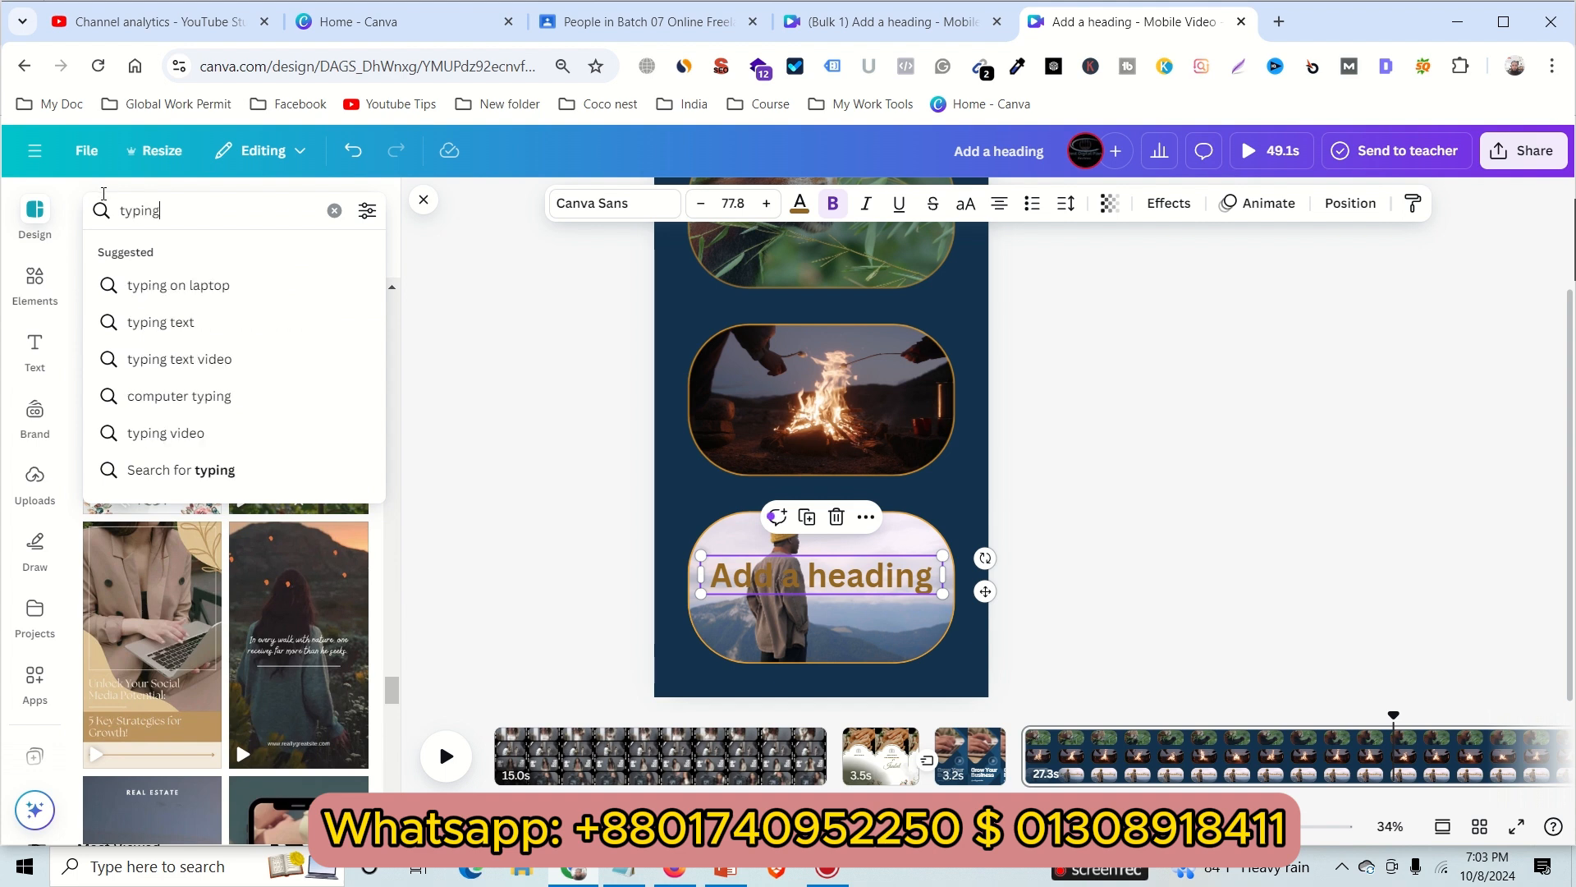
key("Return")
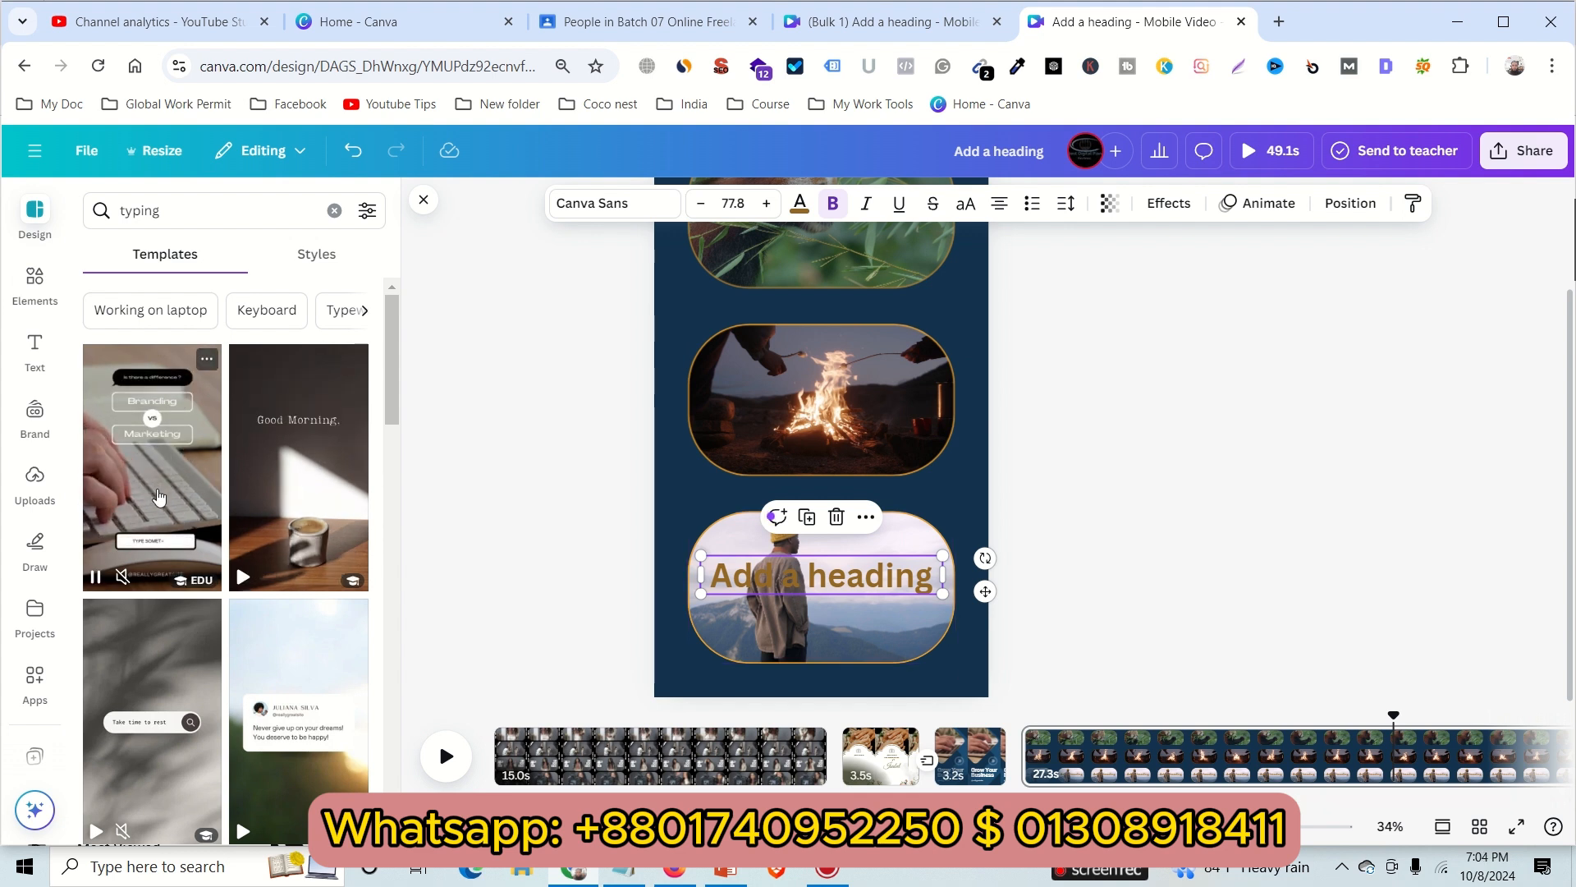
scroll(301, 515, "down", 2)
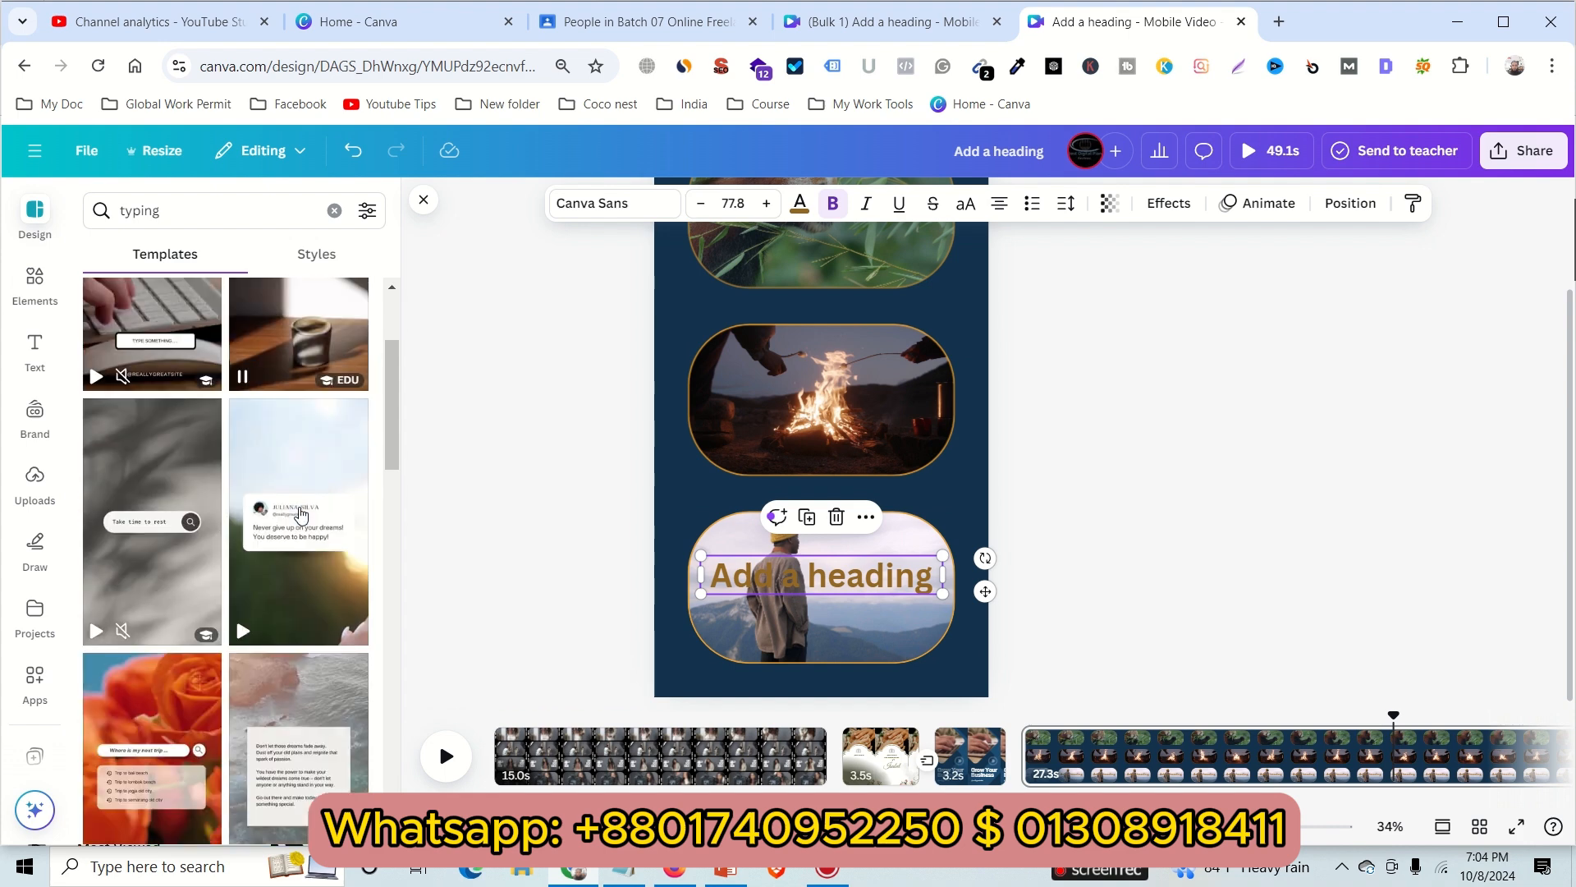
scroll(301, 515, "down", 2)
scroll(243, 555, "down", 3)
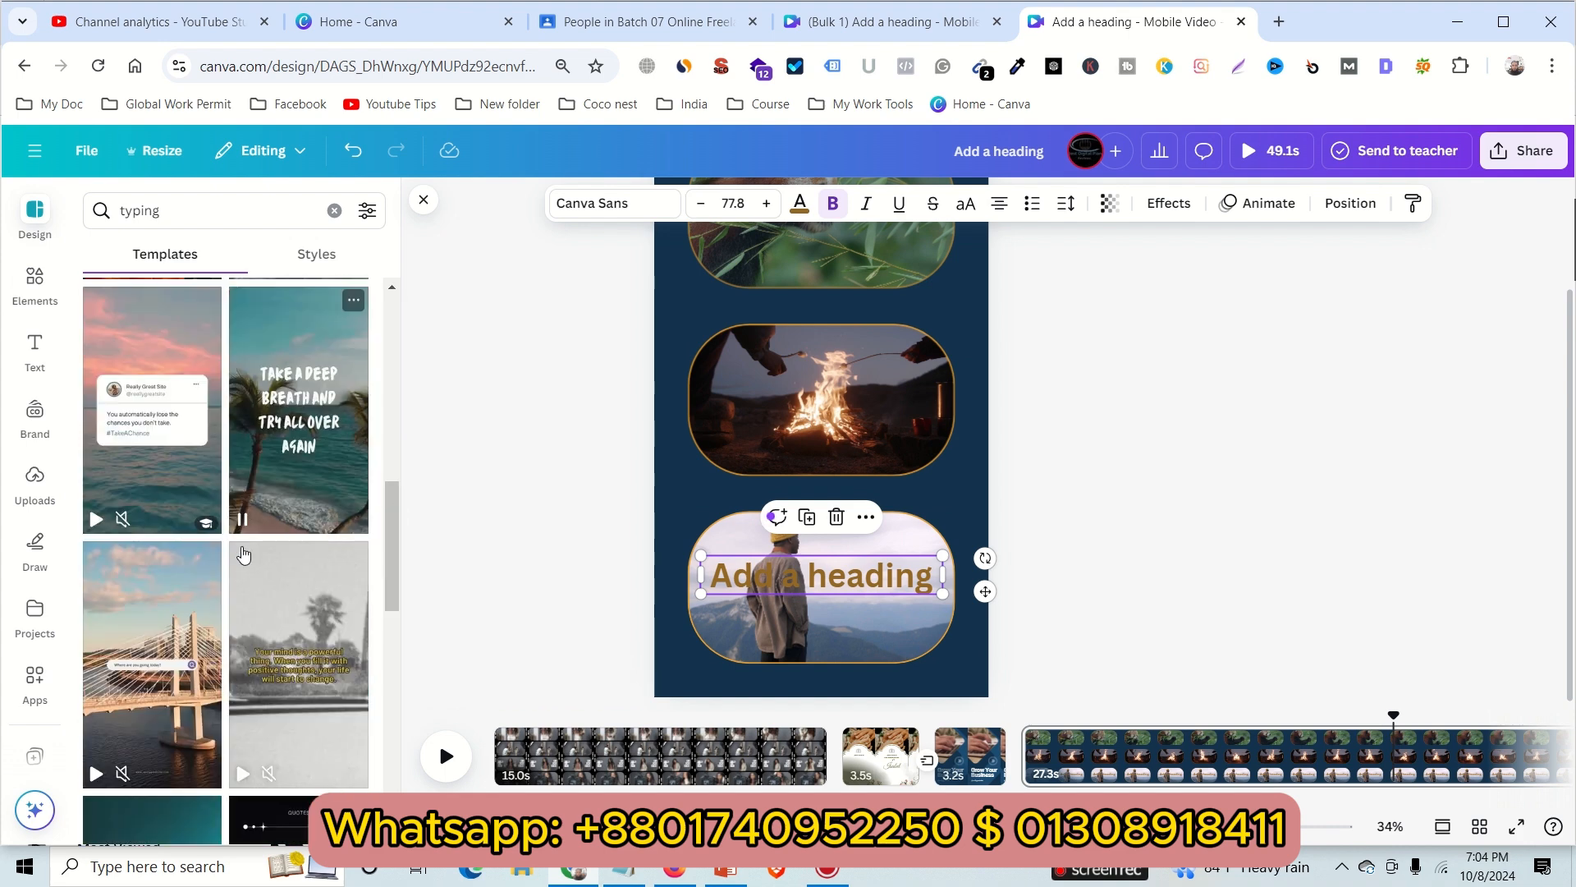
scroll(243, 555, "down", 5)
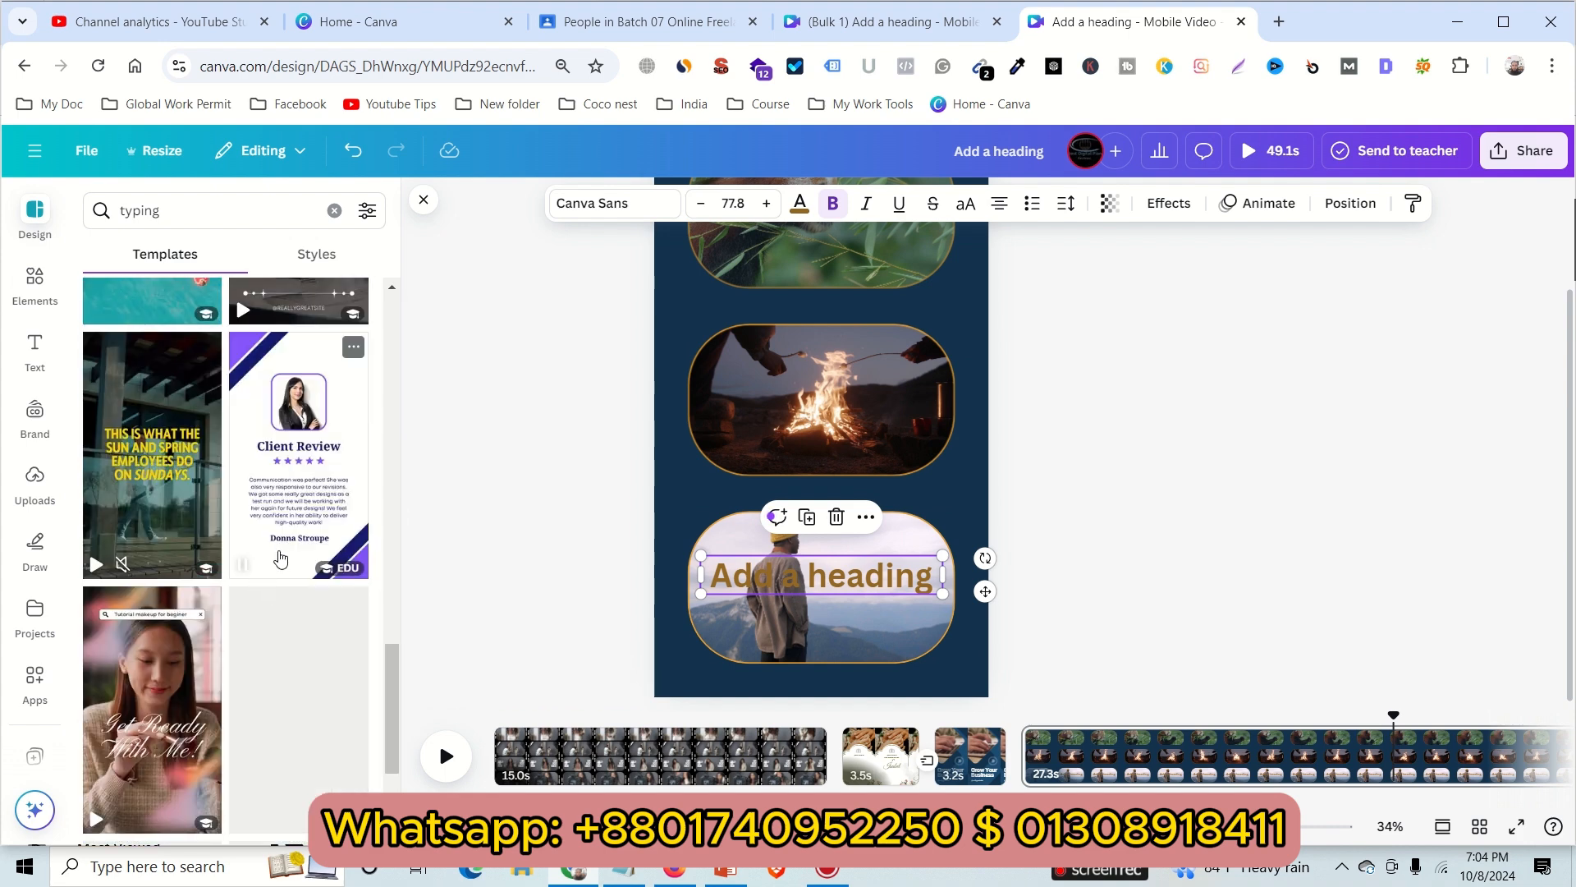
scroll(279, 559, "up", 3)
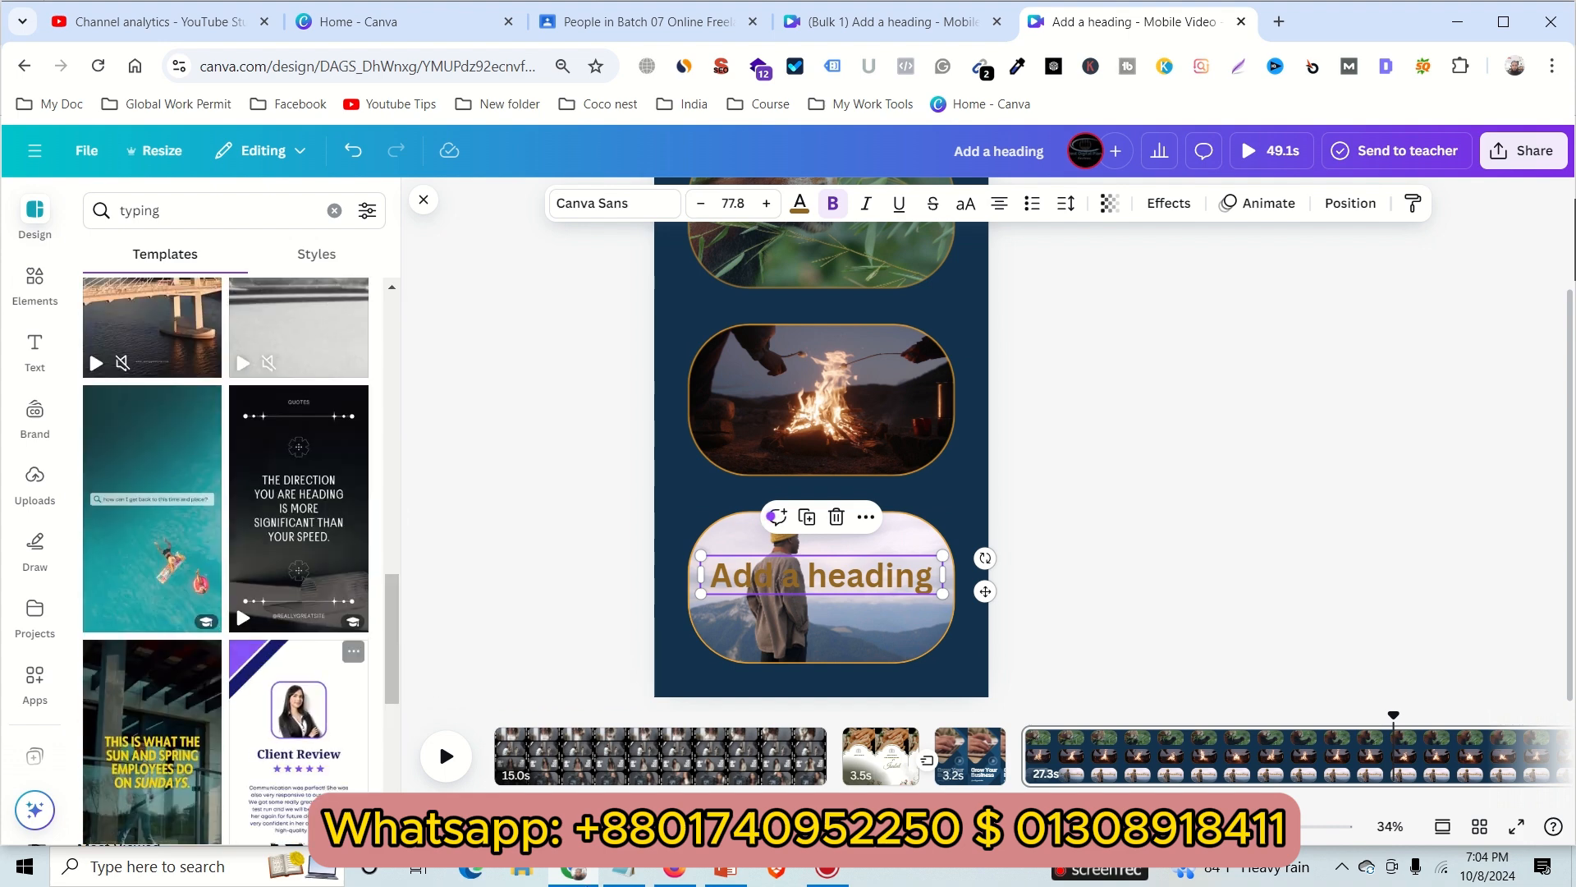
Open the 3.5-second wedding invitation page and inspect its hands photo and rings graphic
left_click(890, 767)
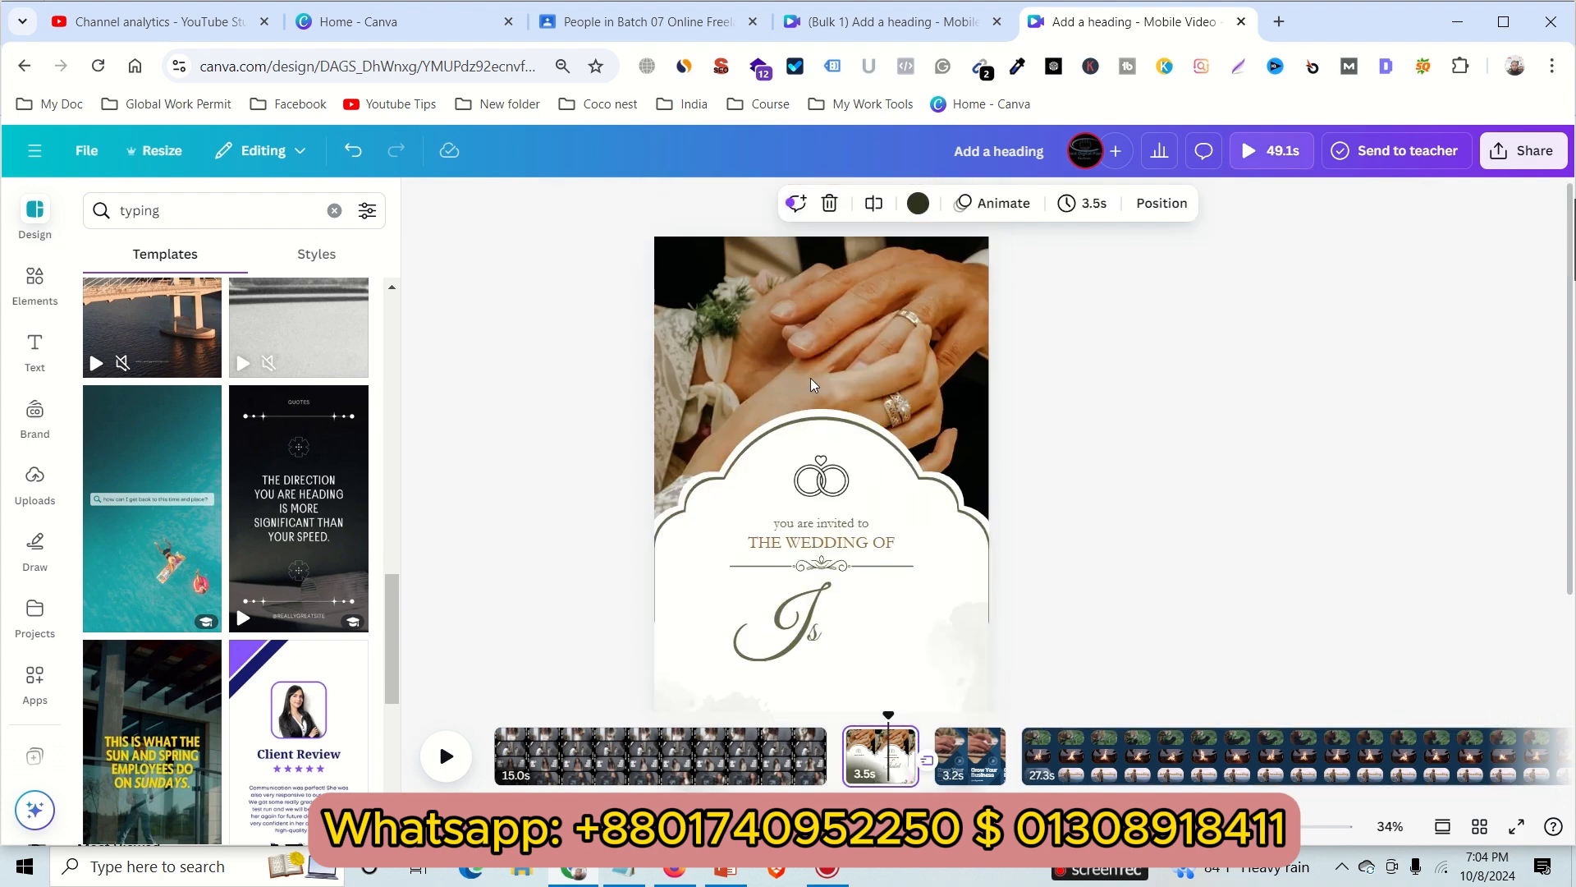
left_click(781, 332)
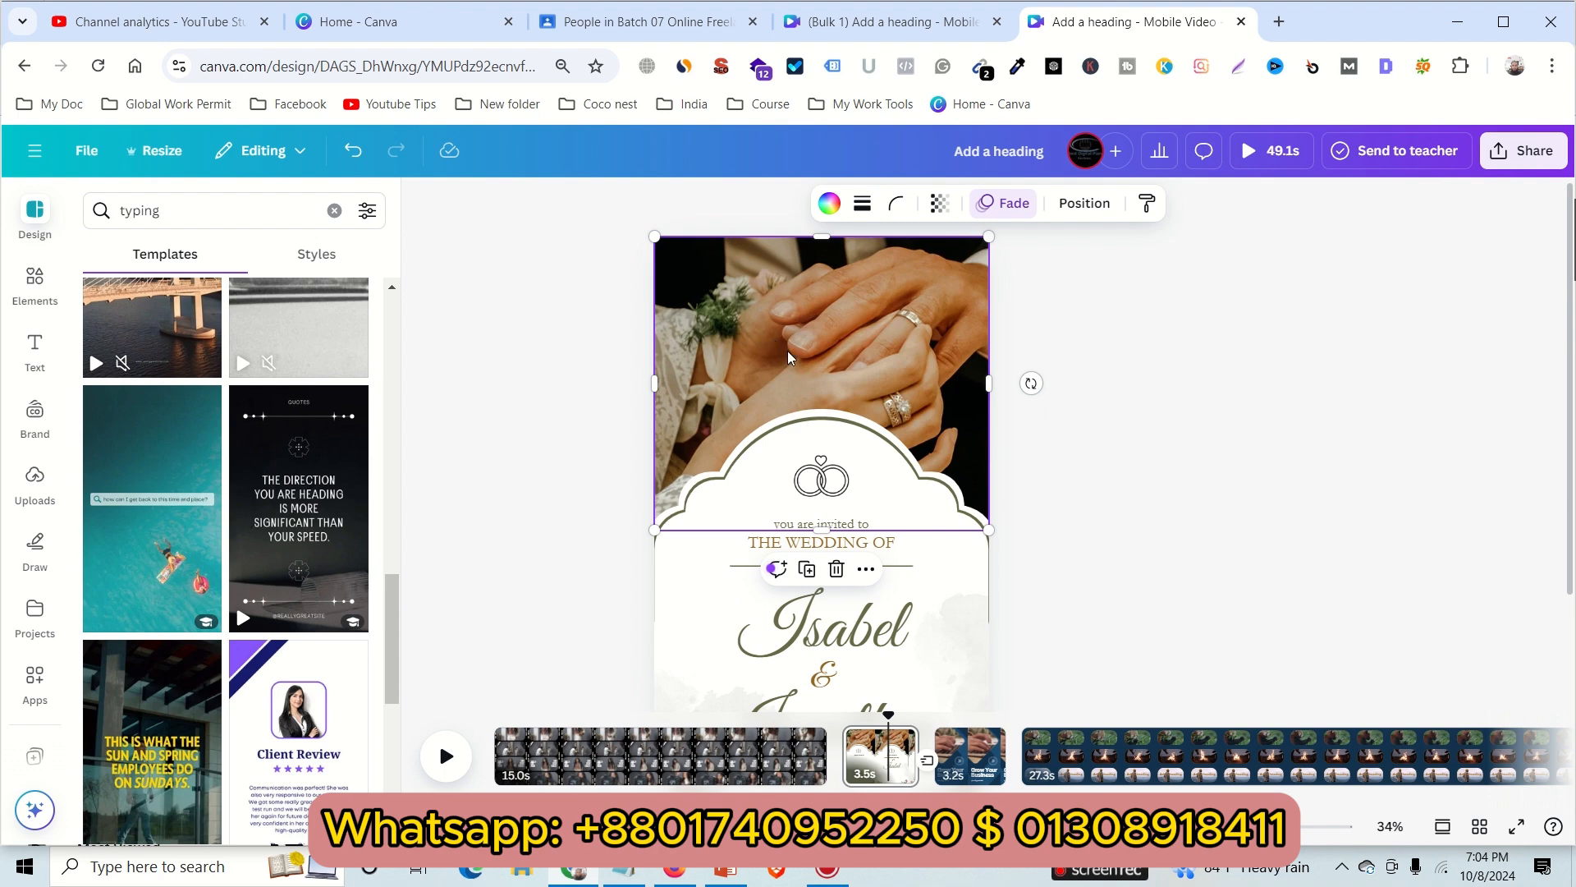
scroll(1059, 464, "down", 2)
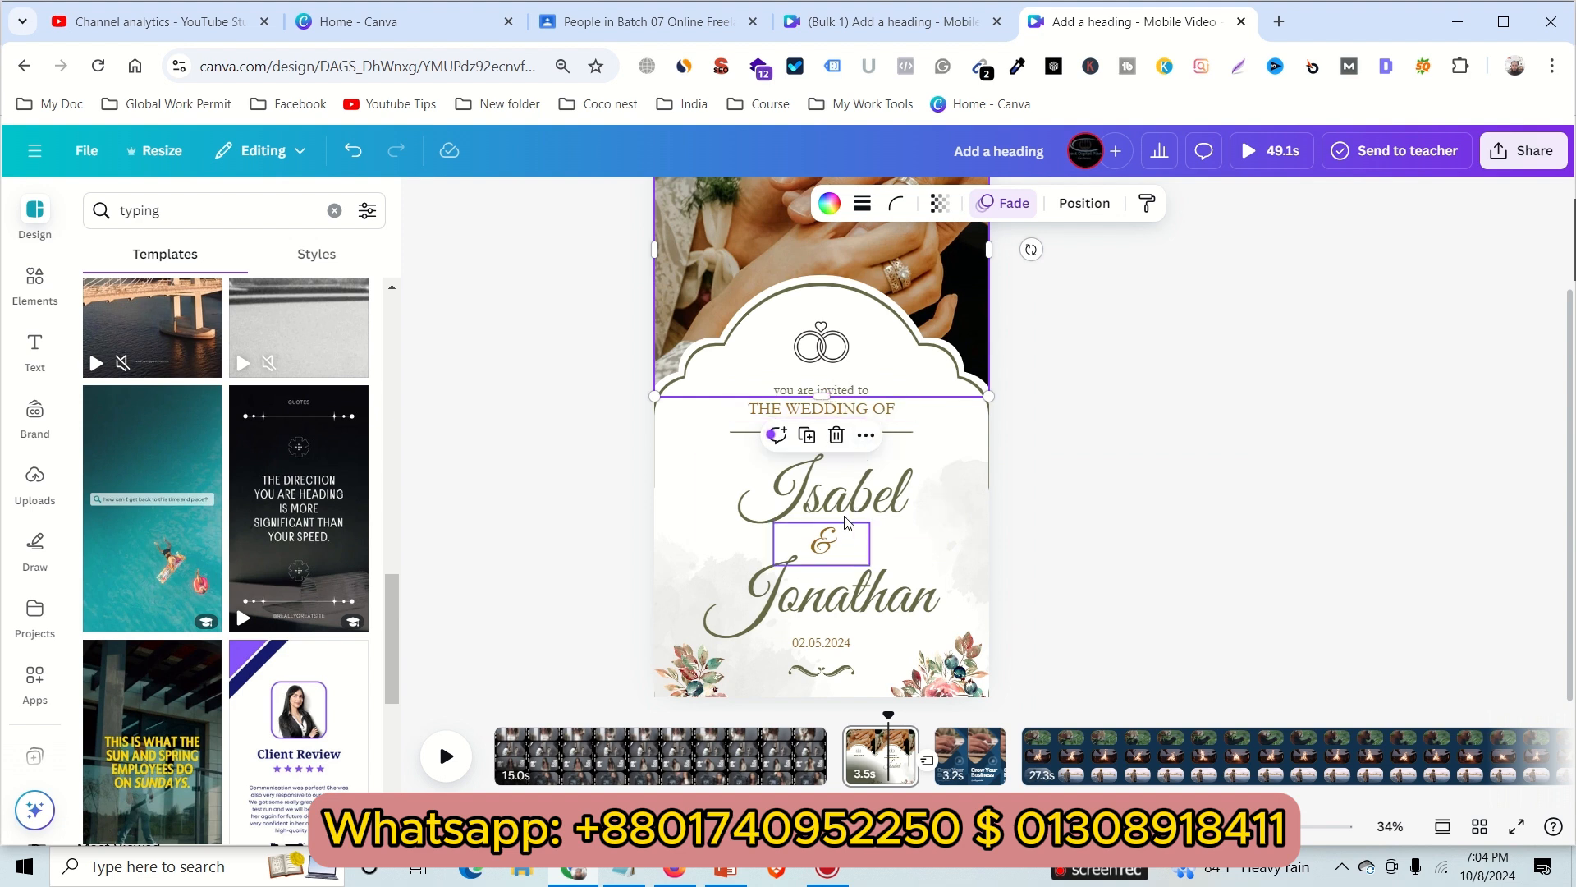
left_click(830, 351)
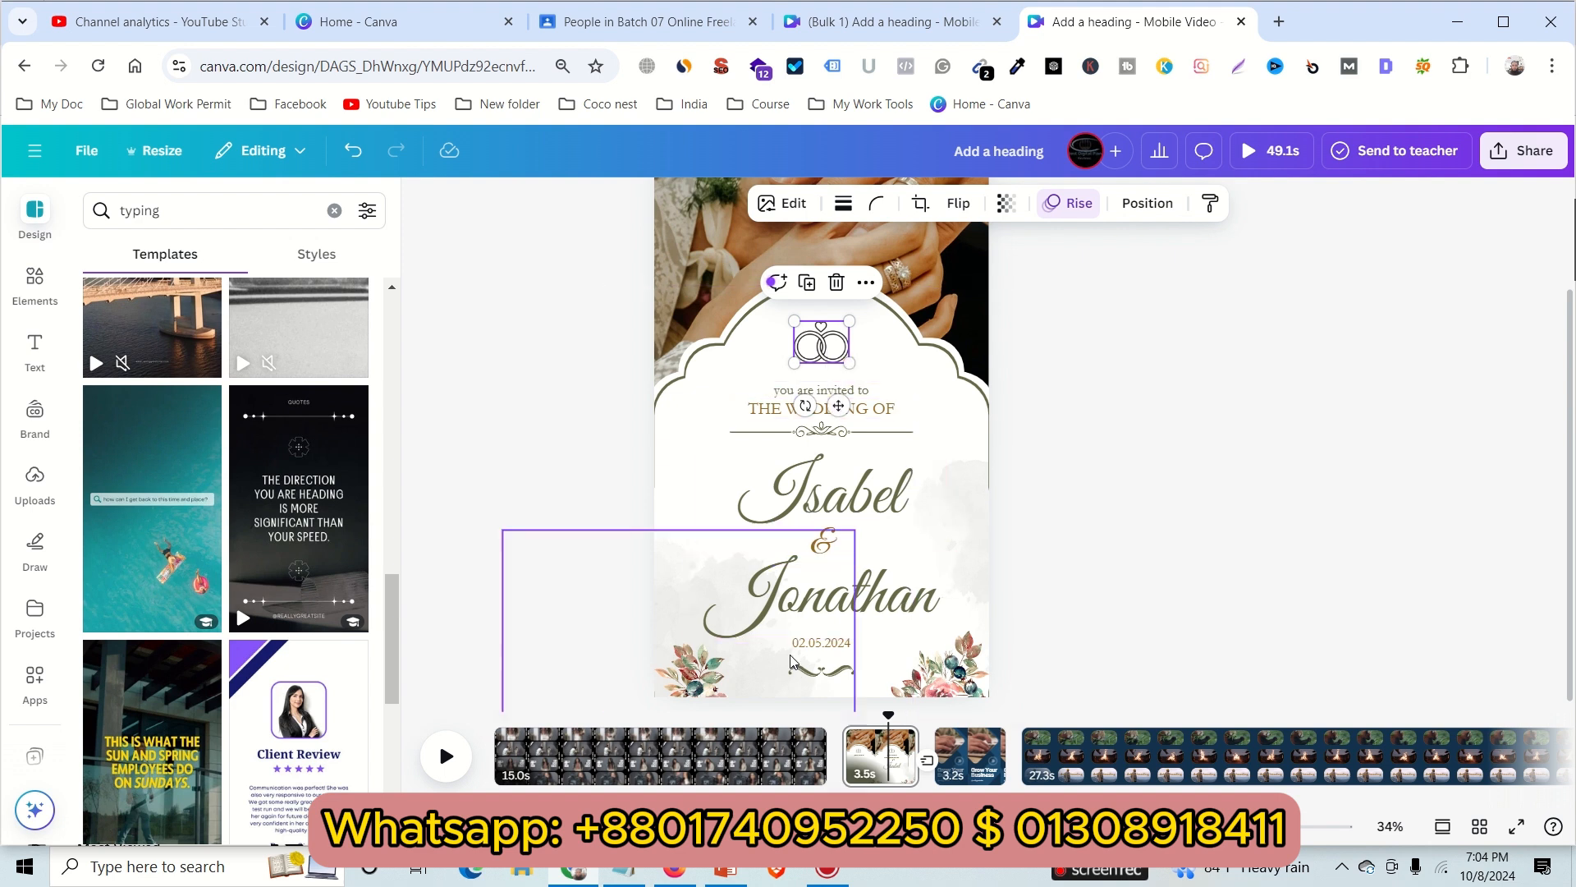
Delete the date text and the hands photo from the wedding invitation page
left_click(834, 646)
key("Delete")
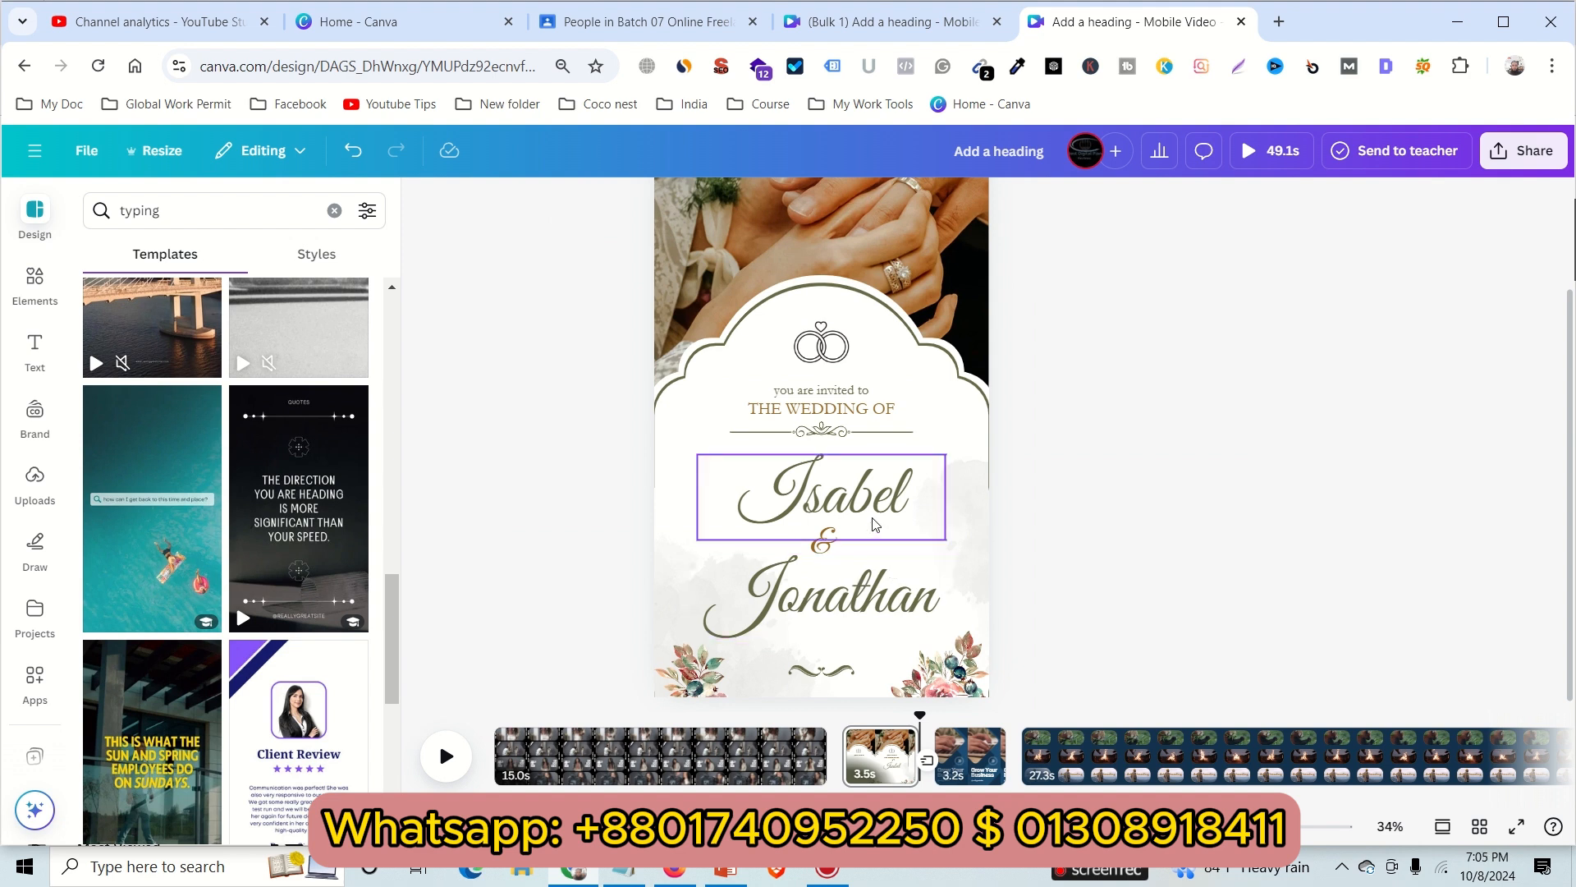
scroll(827, 511, "up", 2)
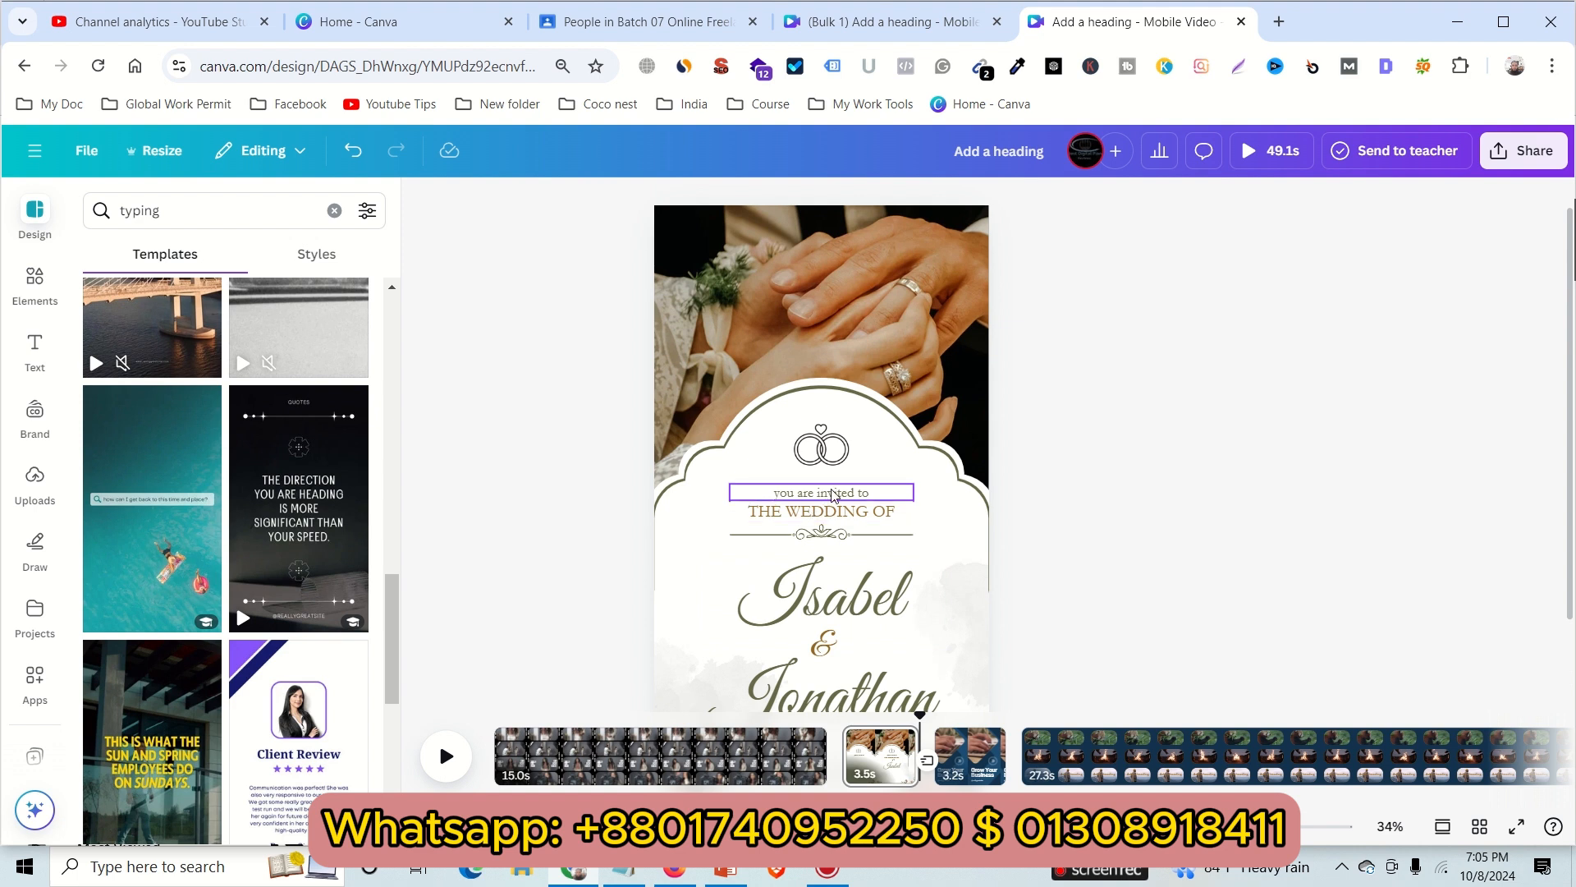
scroll(914, 524, "up", 1)
left_click(800, 342)
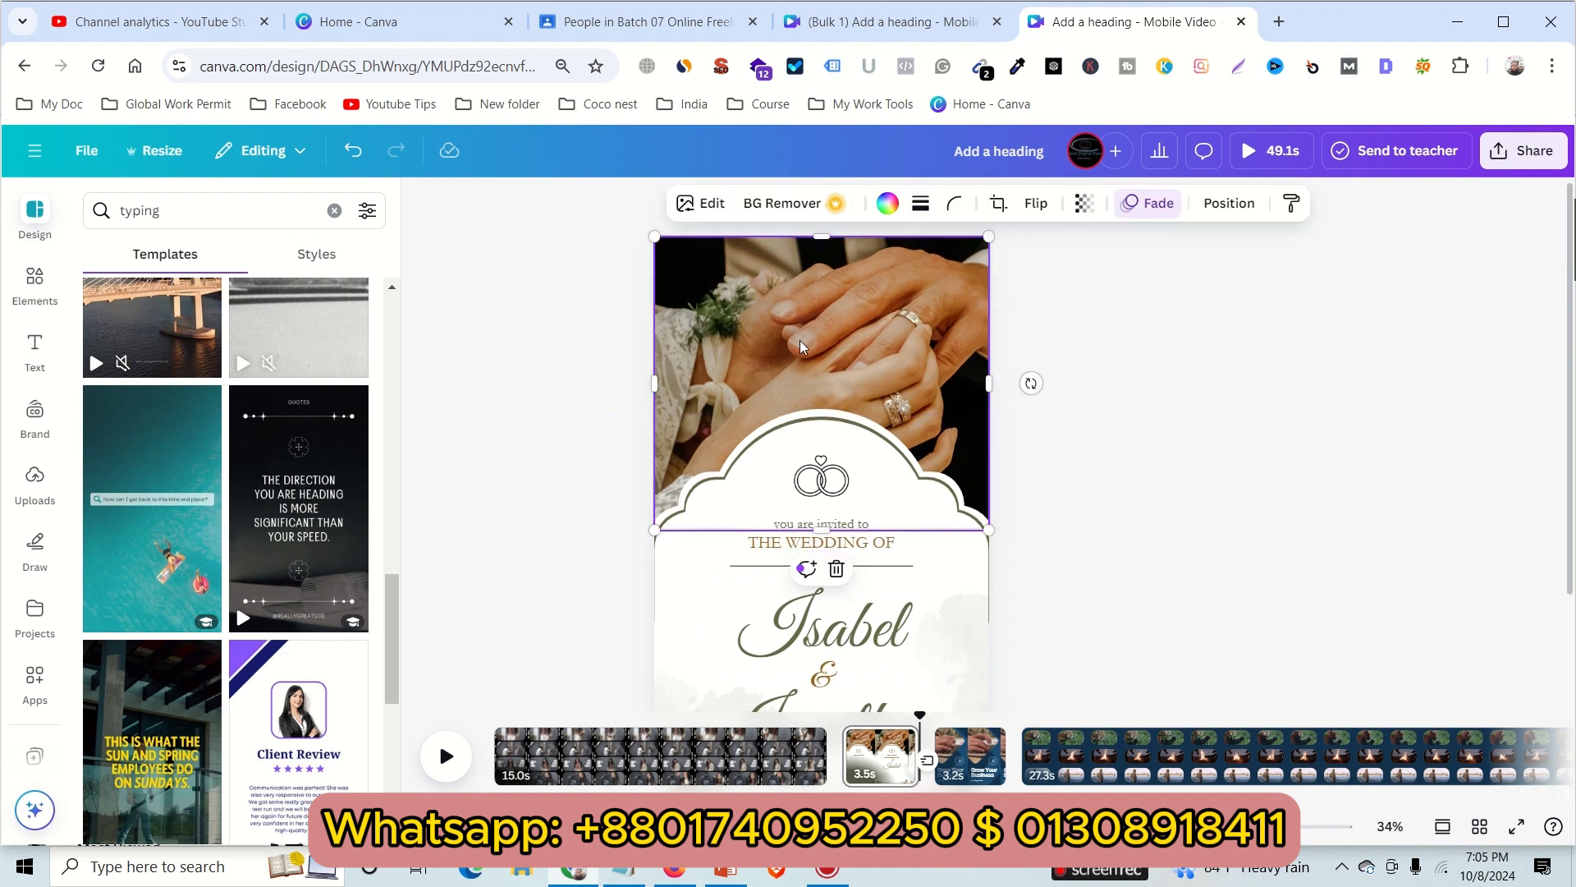
key("Delete")
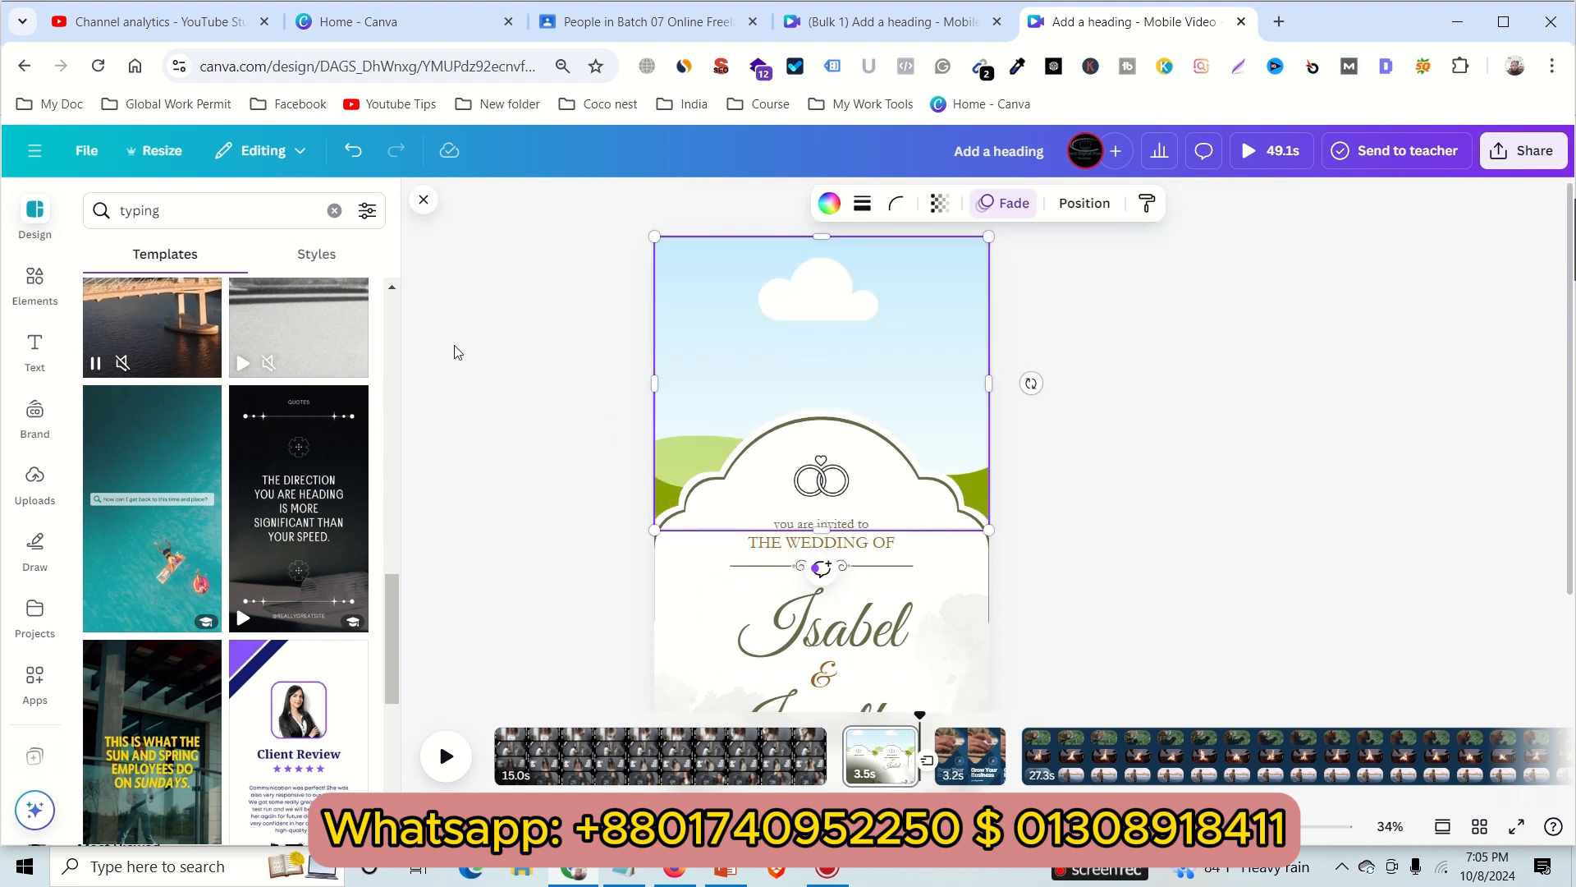
Search the video elements for "wedding" and place the 7-second "Mr & Mrs" clip in the invitation page's empty photo frame
left_click(33, 284)
left_click(122, 210)
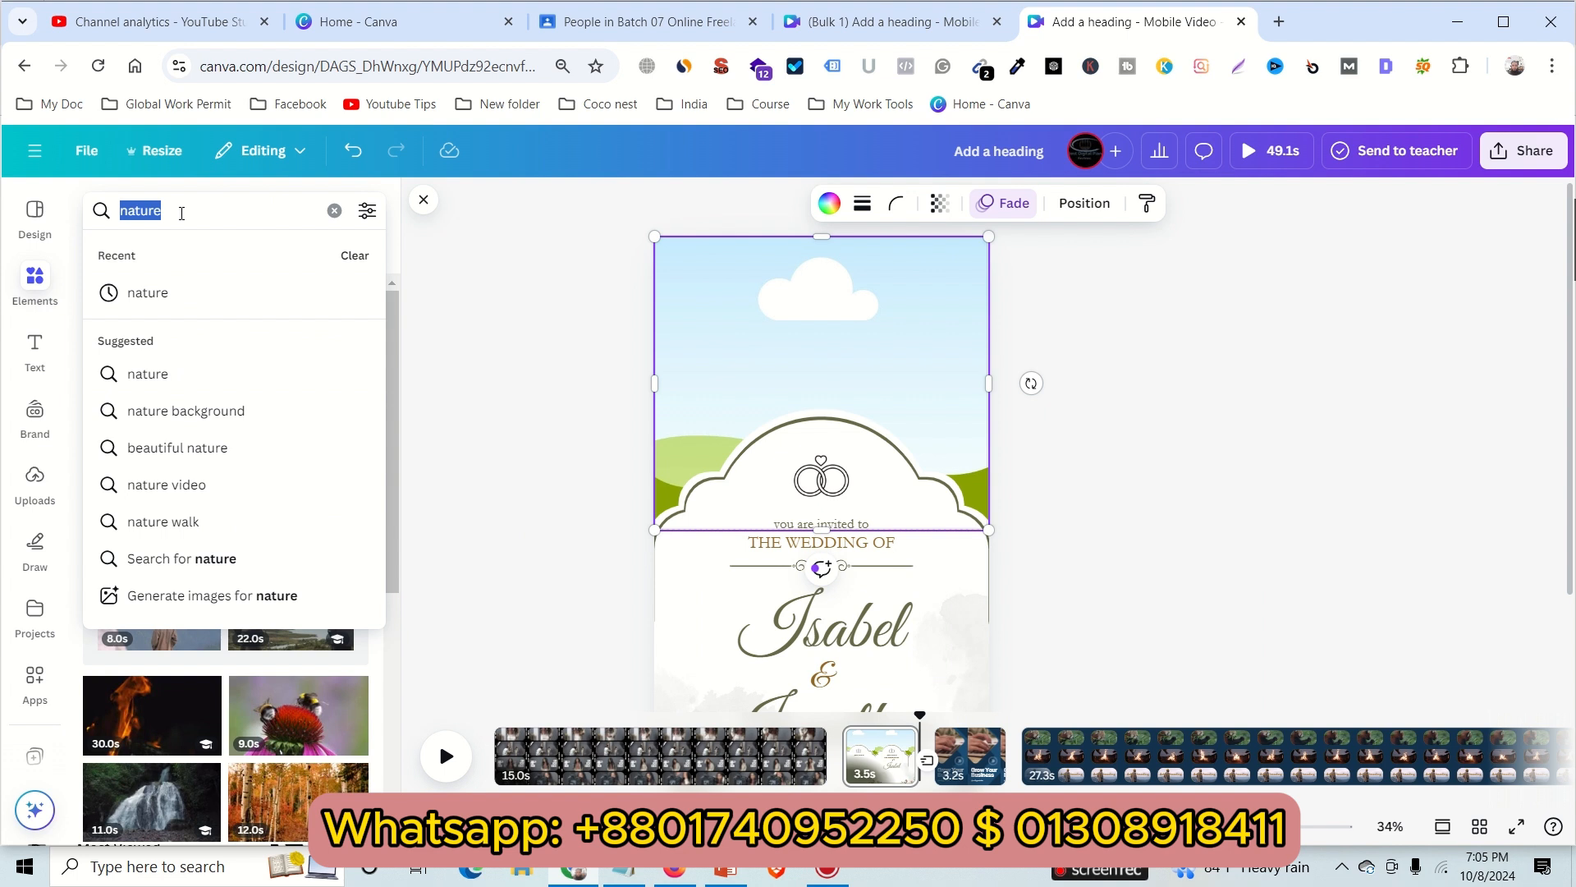
type("edding")
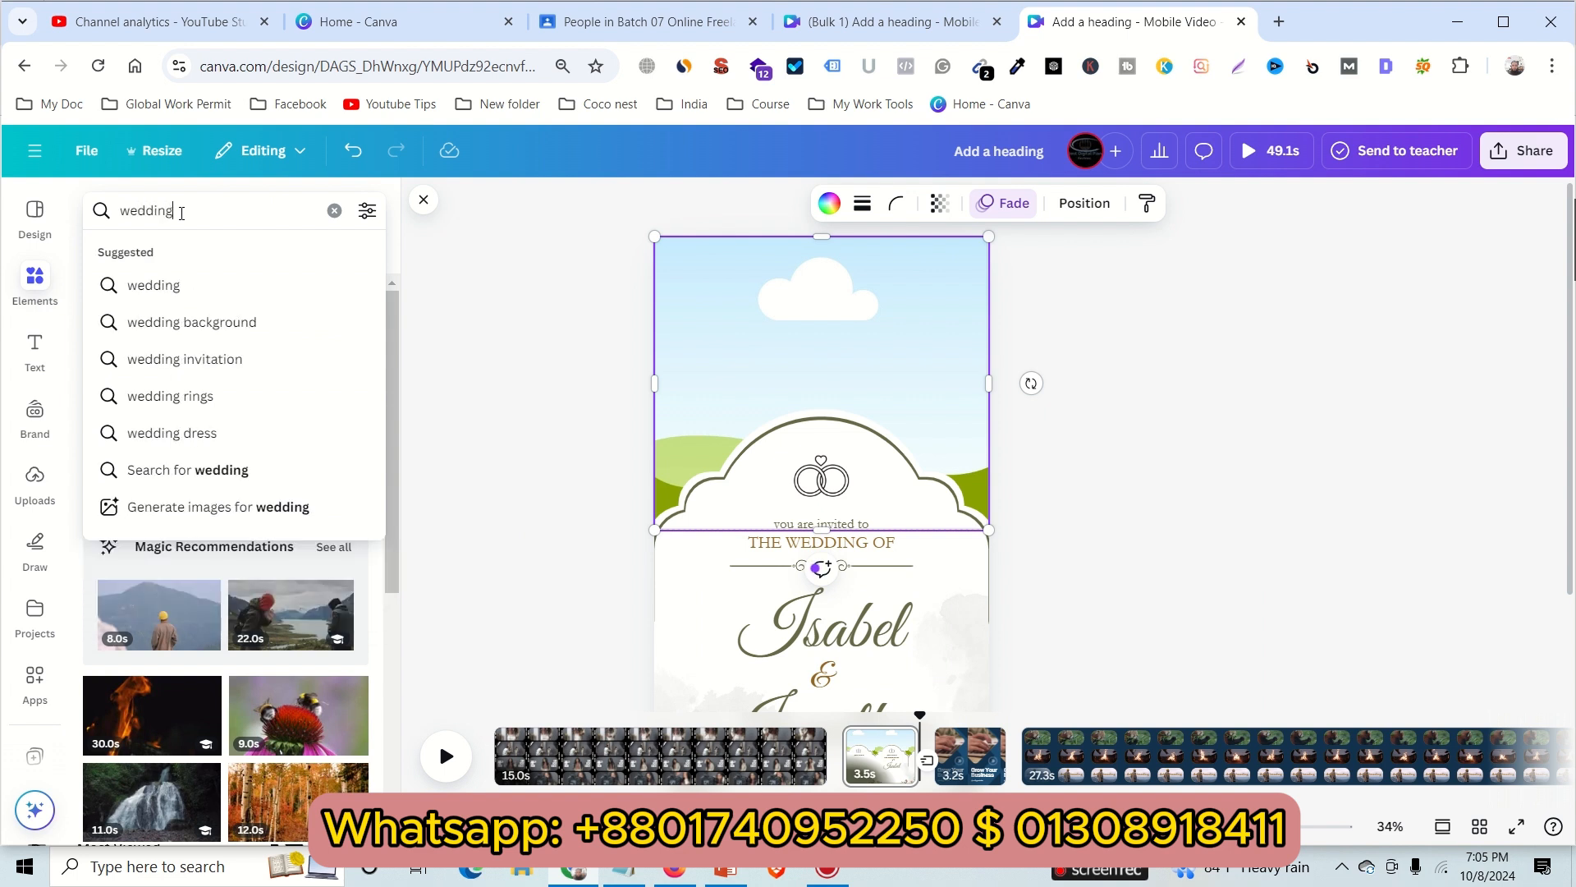
key("Return")
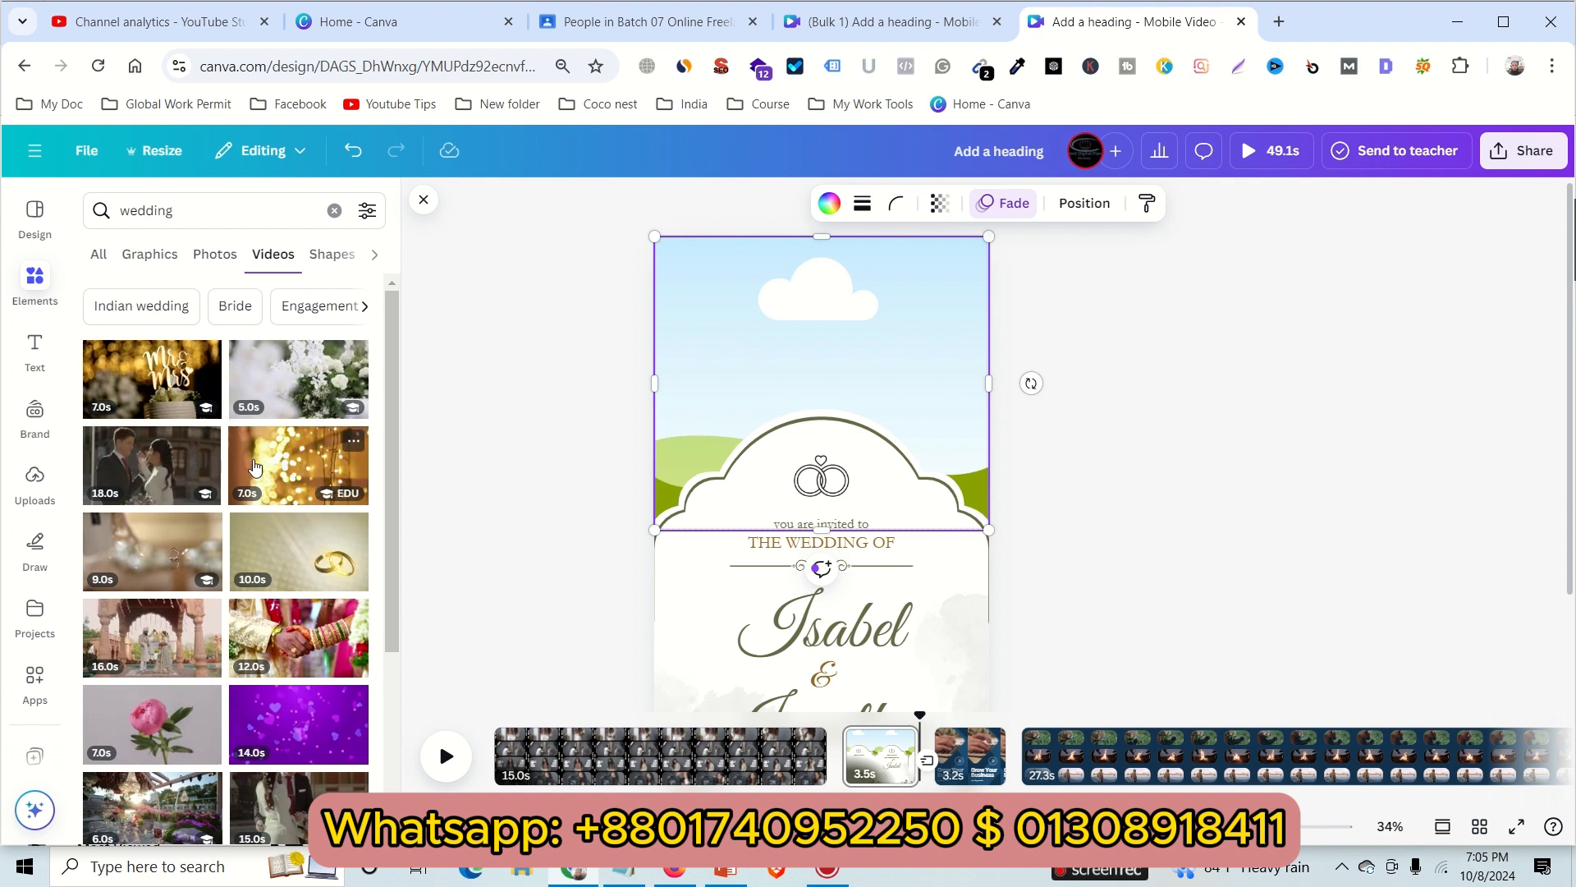
left_click_drag(169, 383, 755, 350)
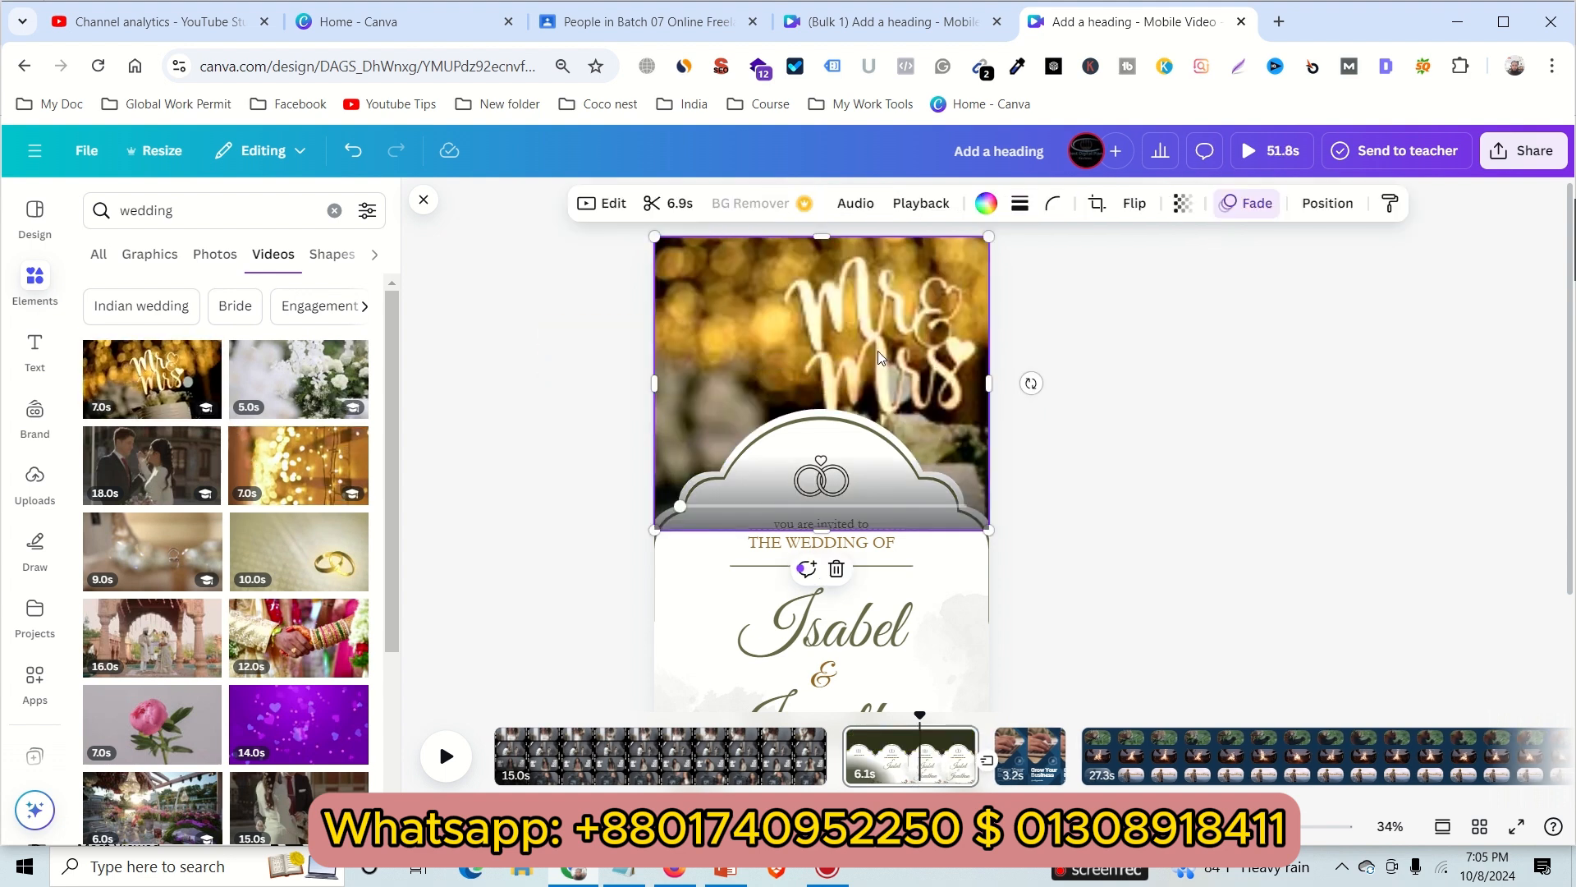
left_click(1072, 365)
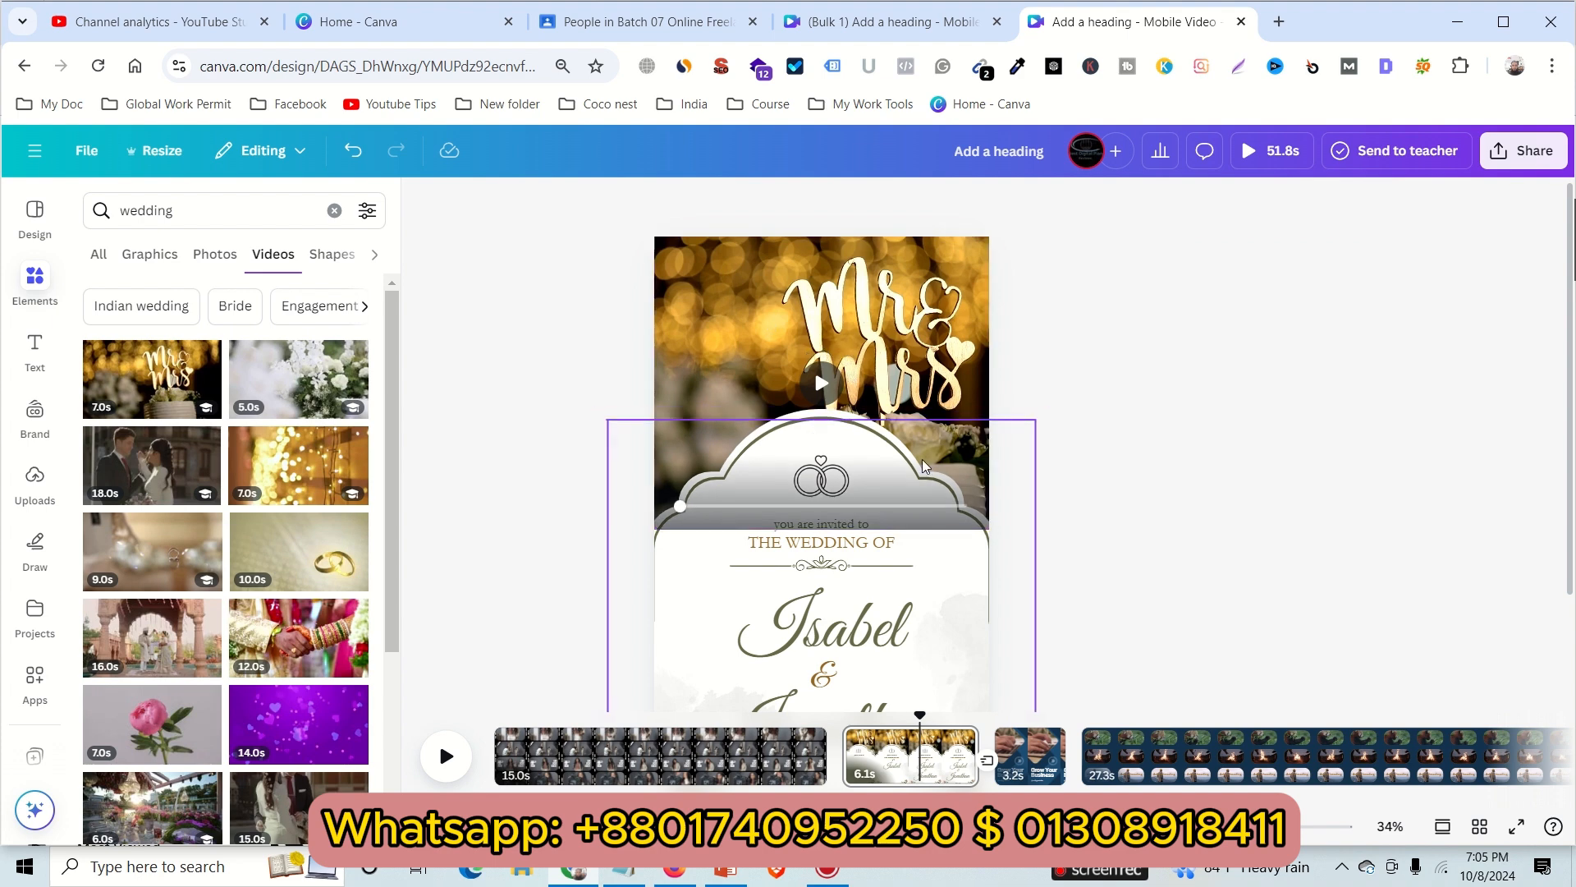
scroll(1090, 460, "down", 2)
scroll(1092, 462, "down", 1)
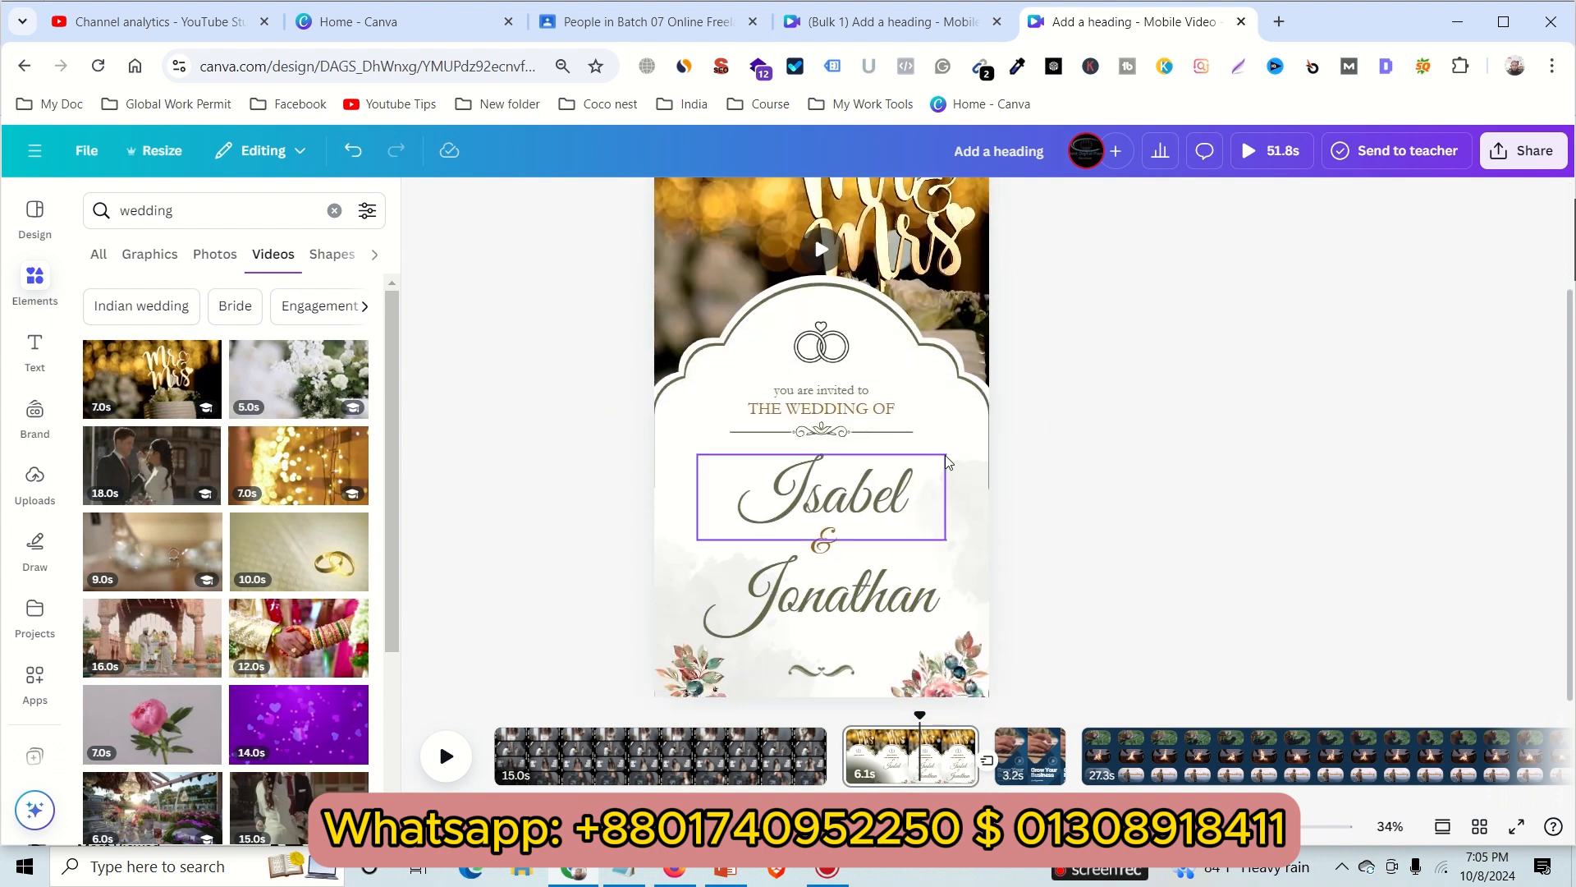
scroll(948, 463, "up", 3)
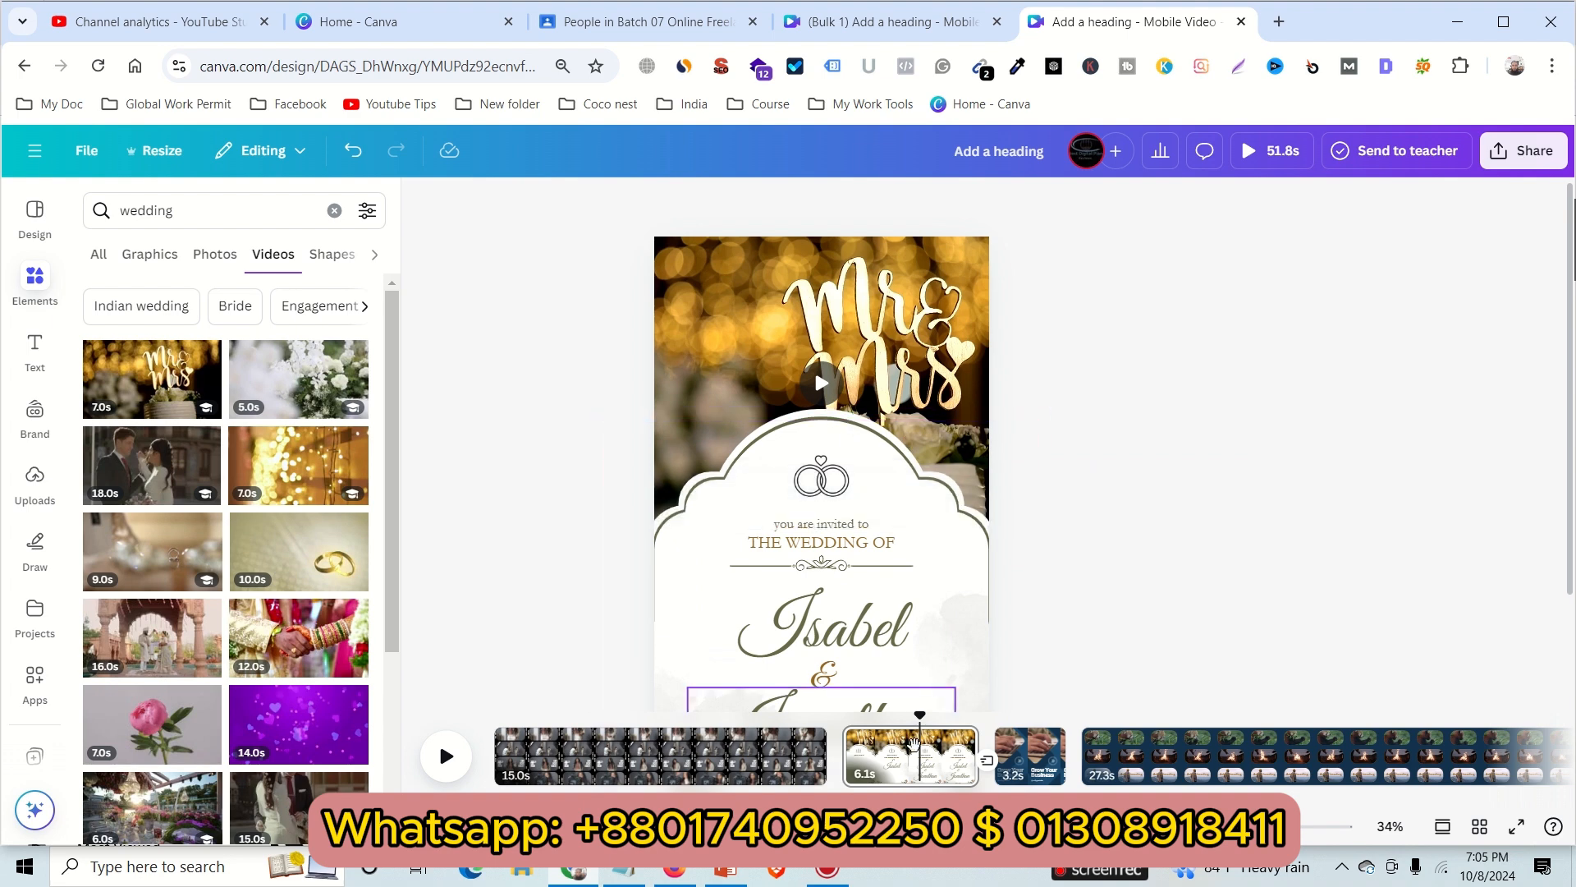
Open the "Grow Your Business" page, examine its layout and preview the typing-hands video
left_click(1035, 766)
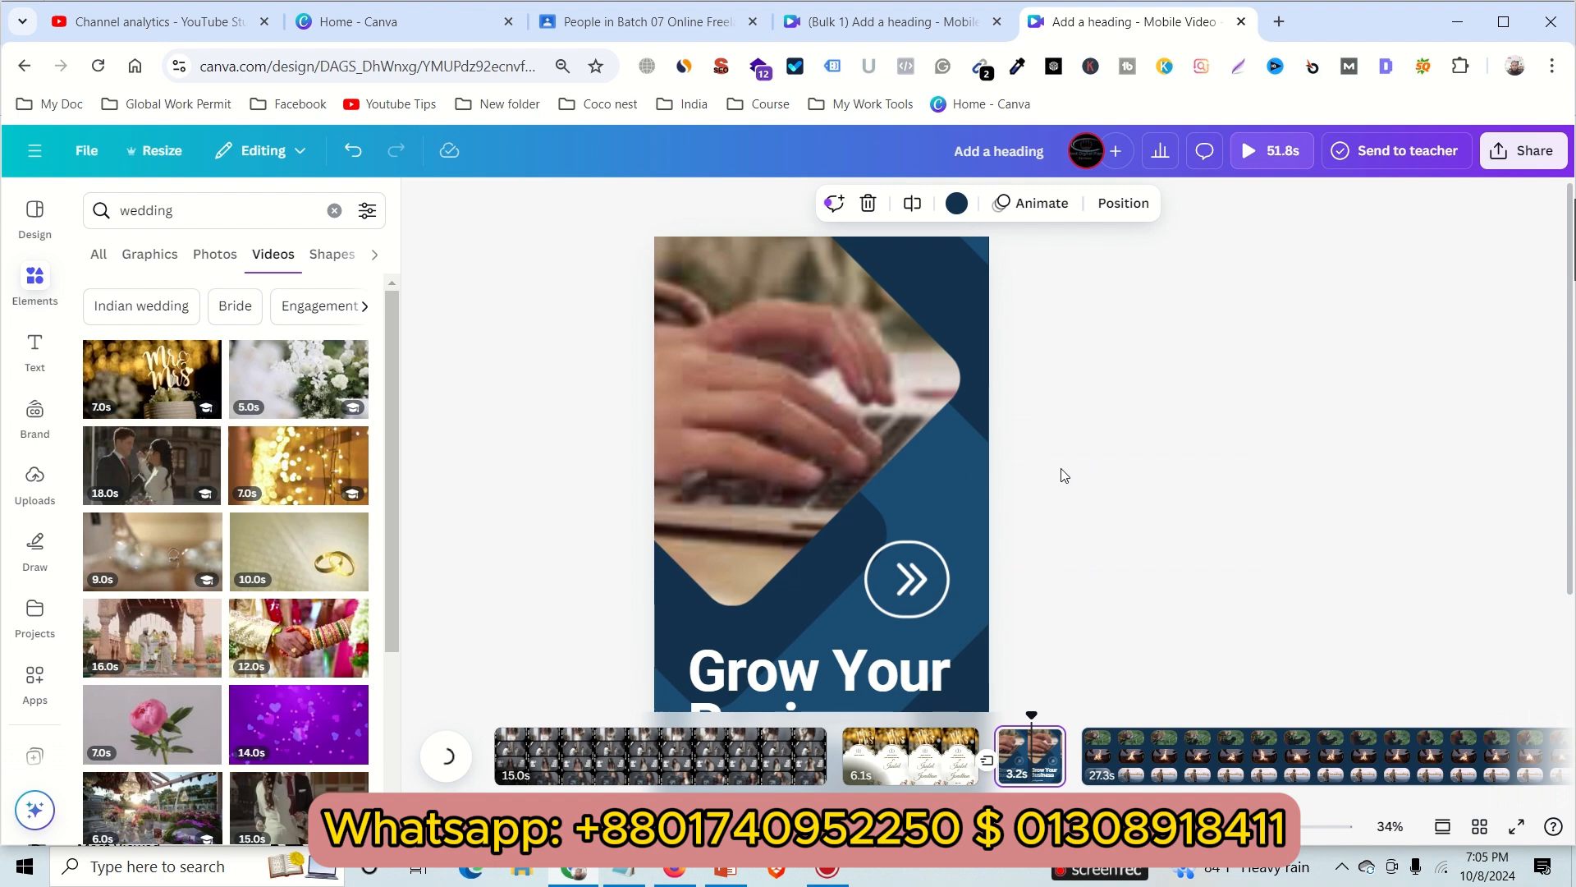
scroll(1058, 480, "down", 2)
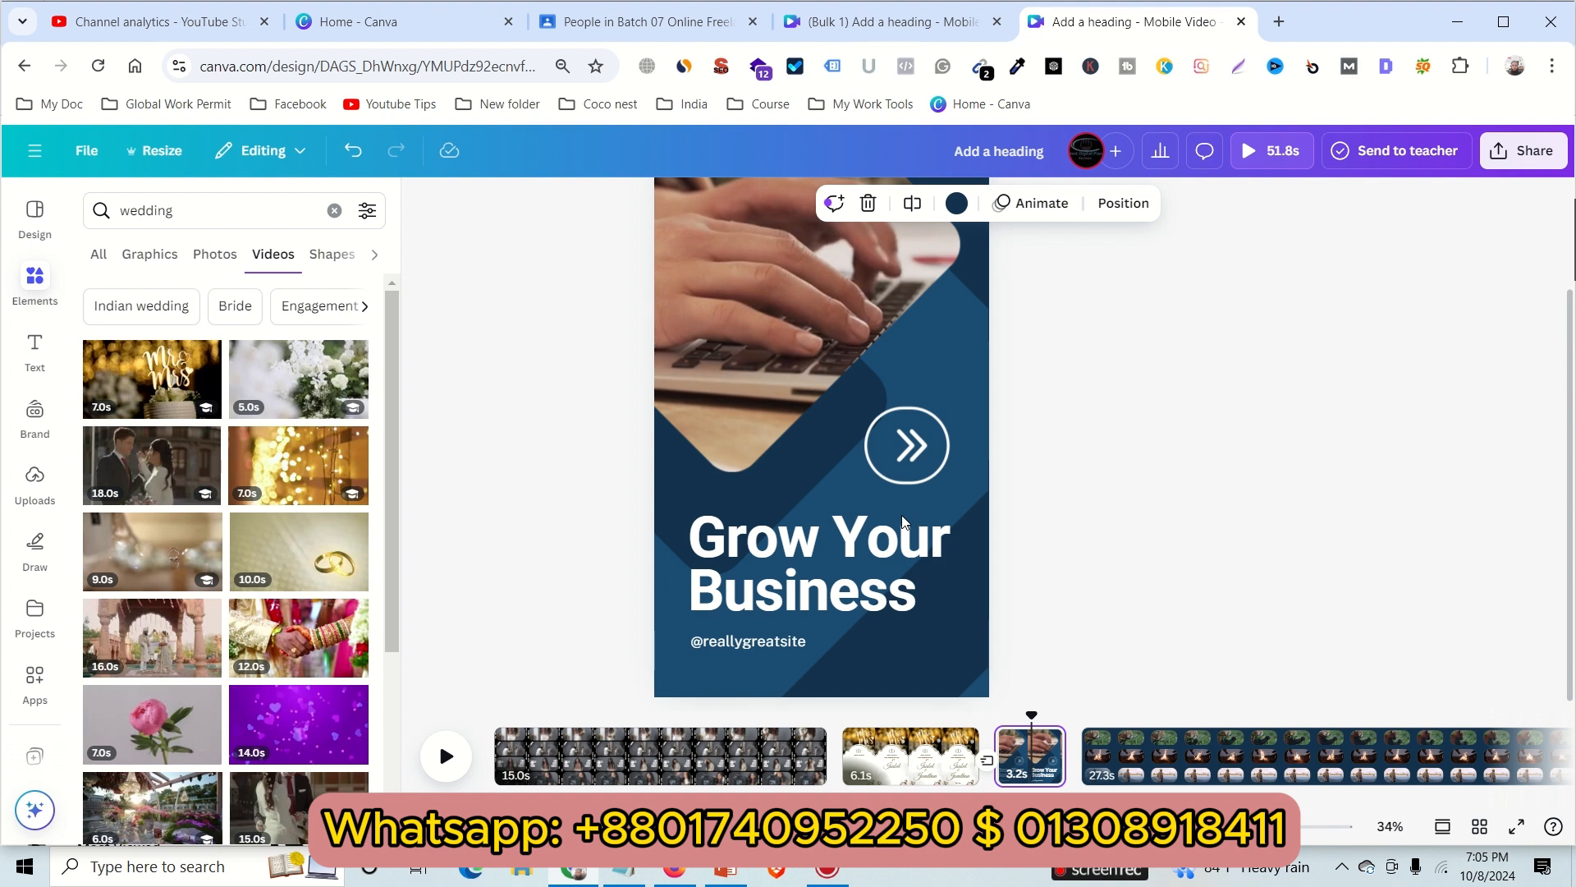
scroll(944, 517, "up", 2)
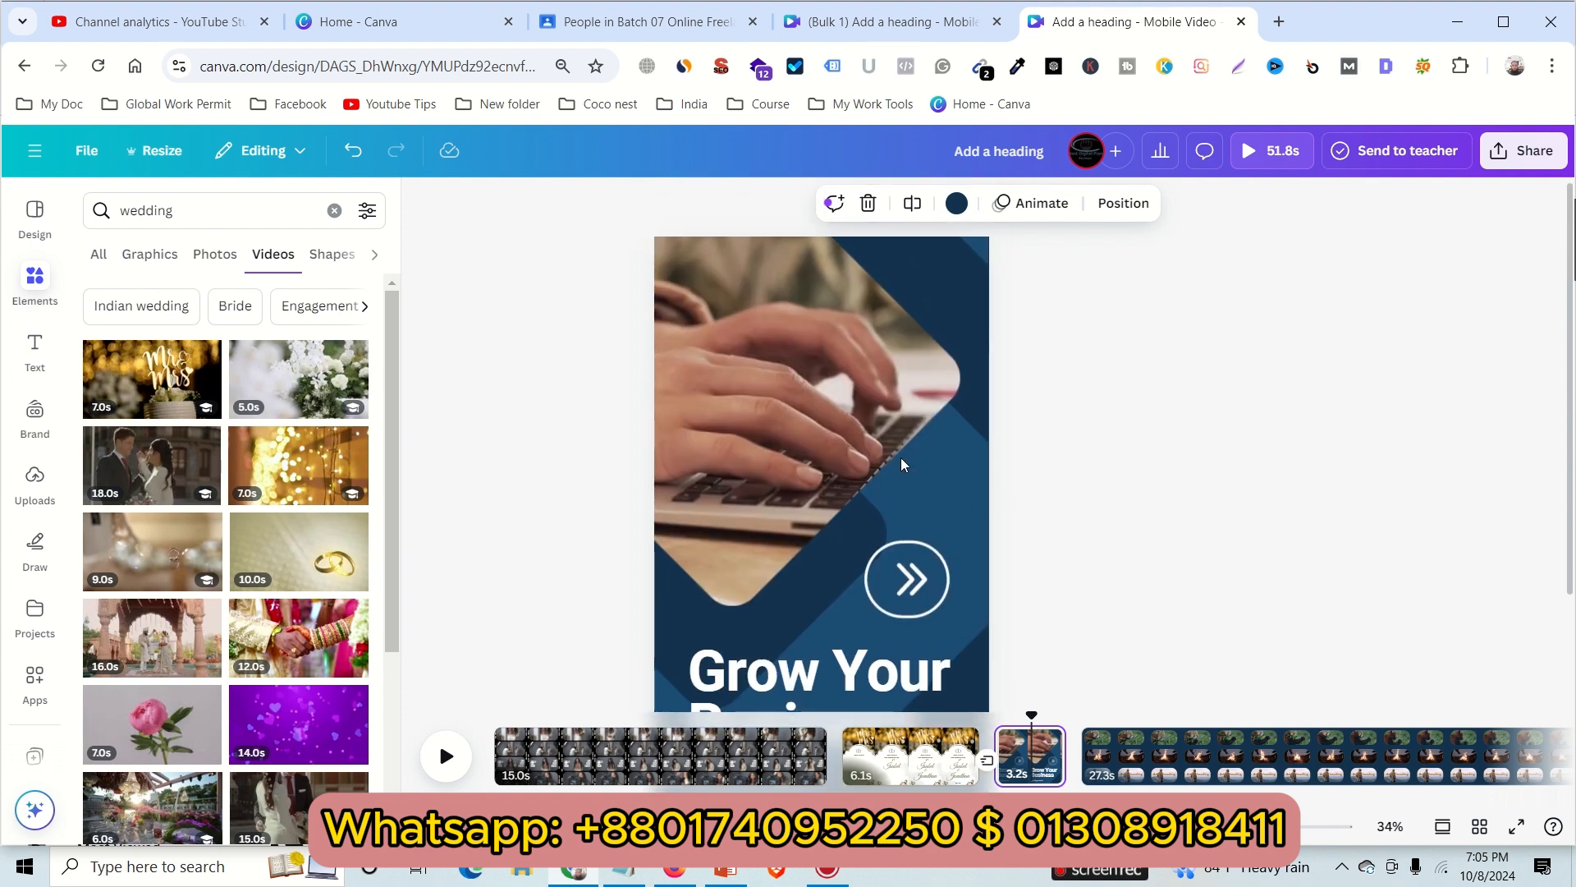
left_click(795, 388)
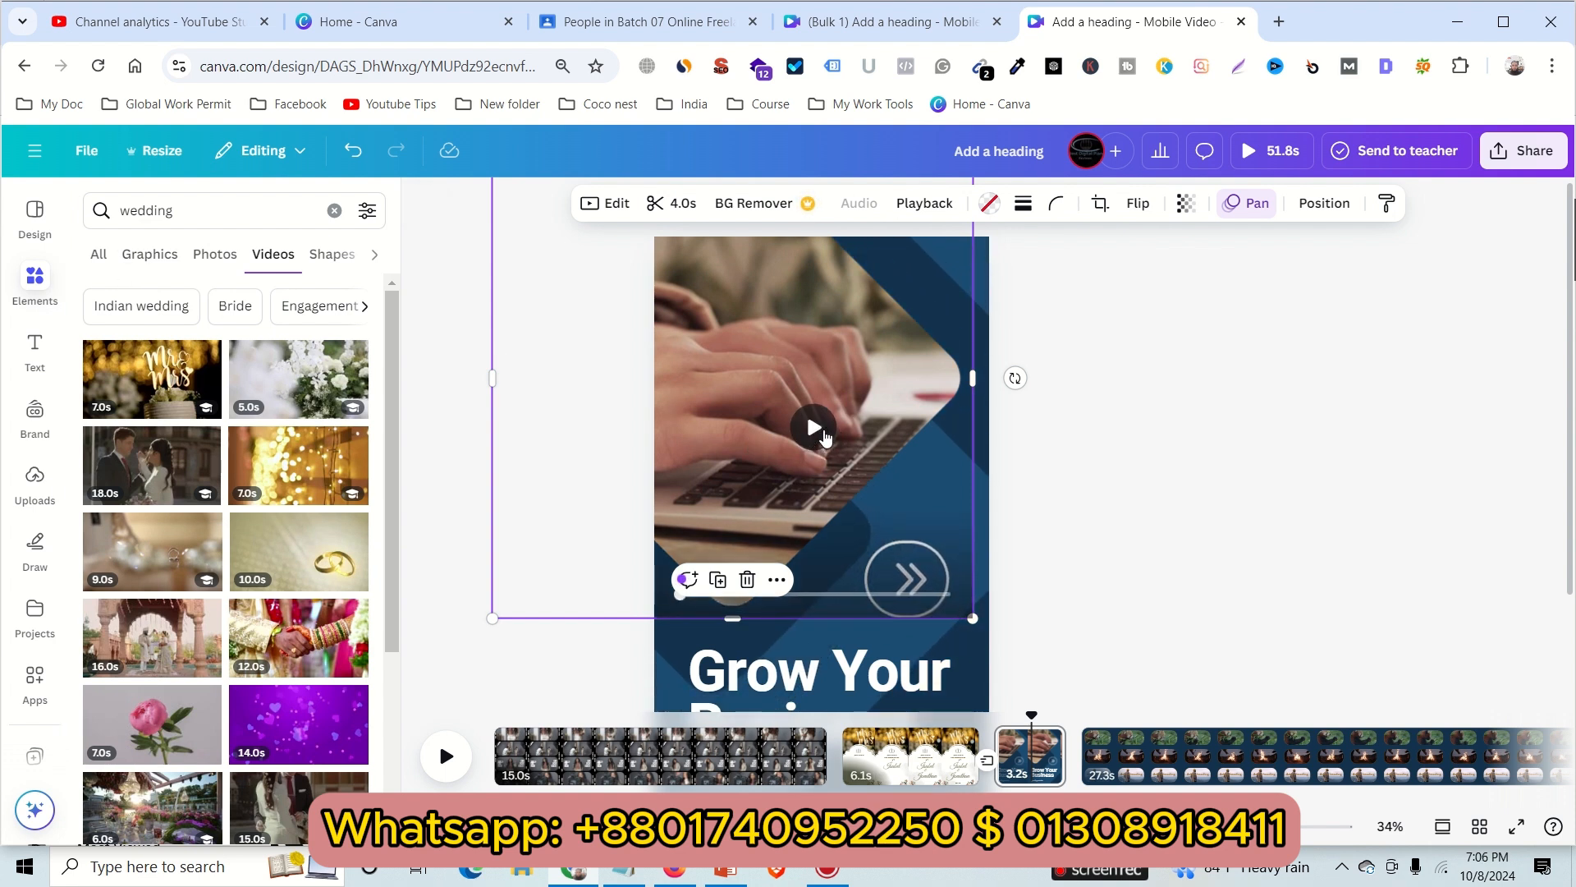
left_click(824, 435)
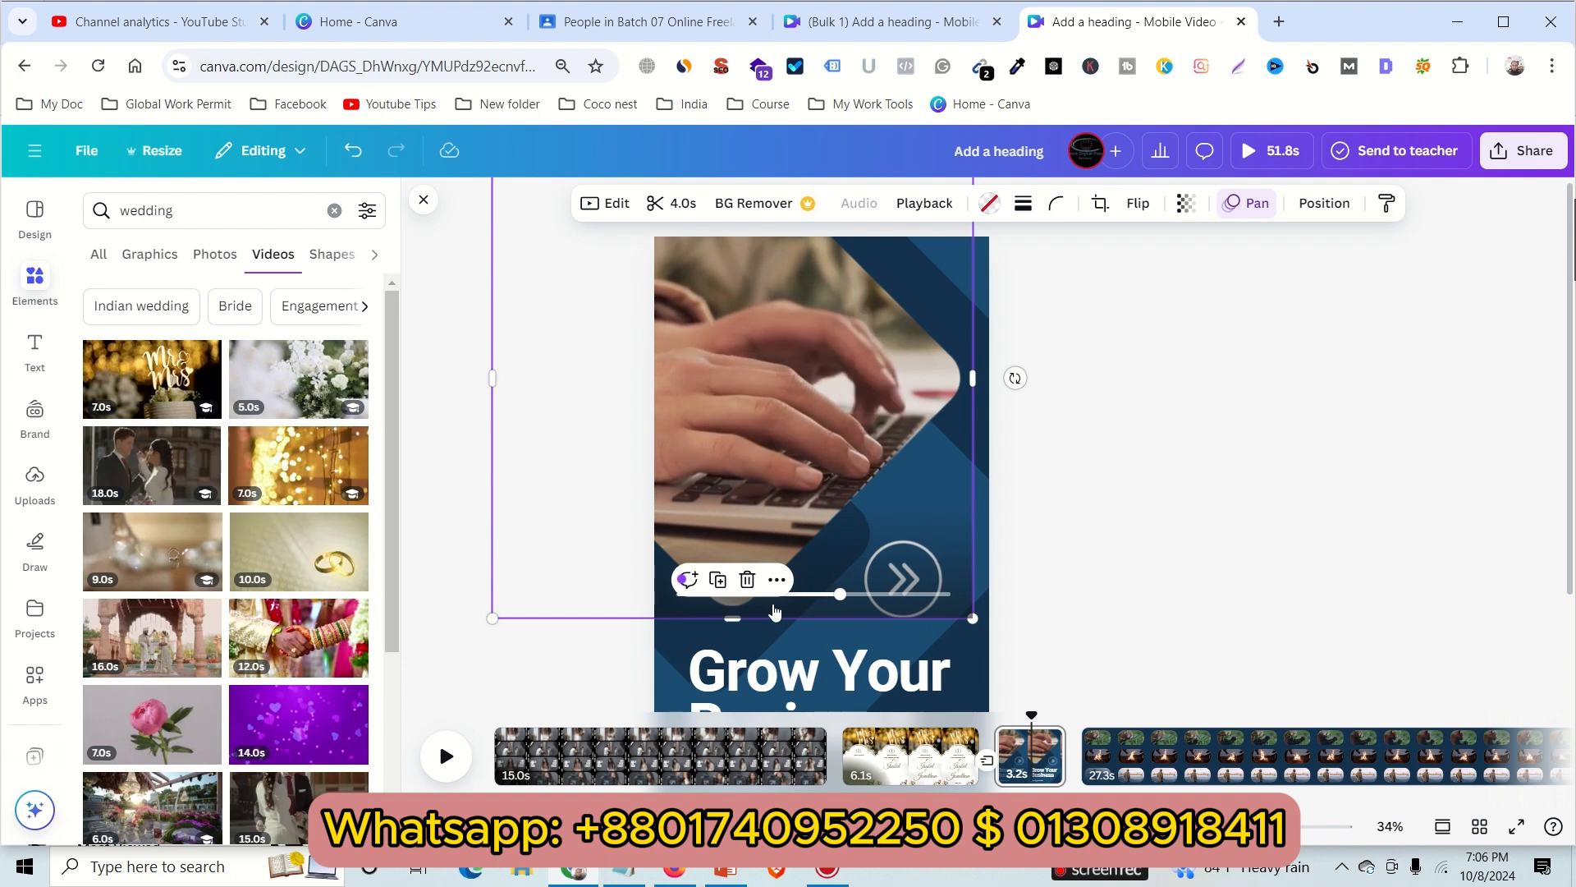
scroll(903, 595, "down", 1)
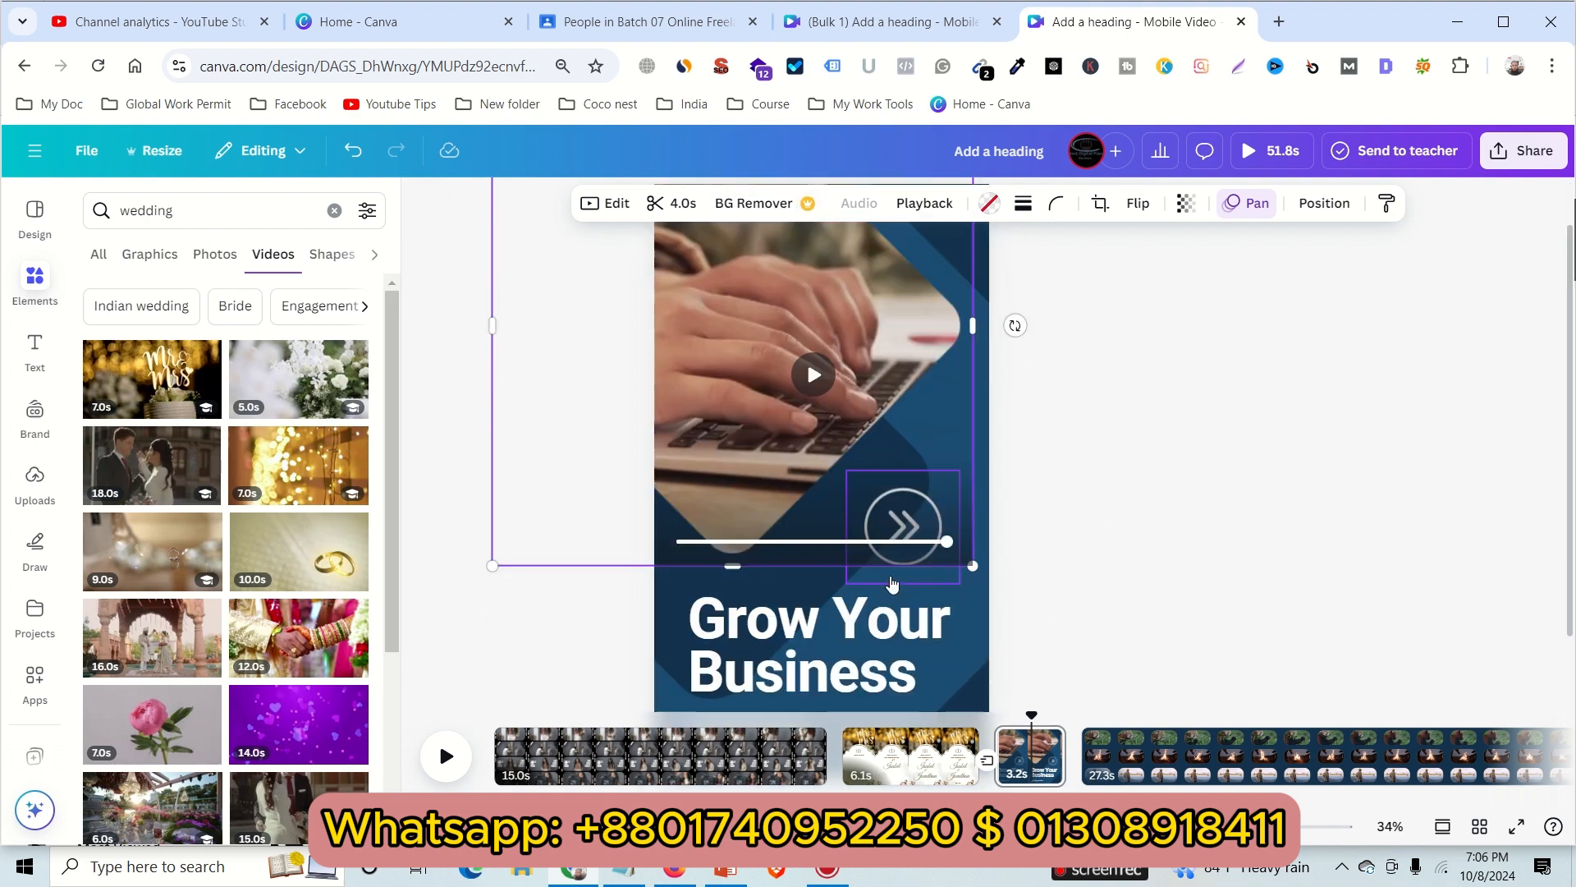
scroll(892, 583, "up", 1)
left_click(106, 215)
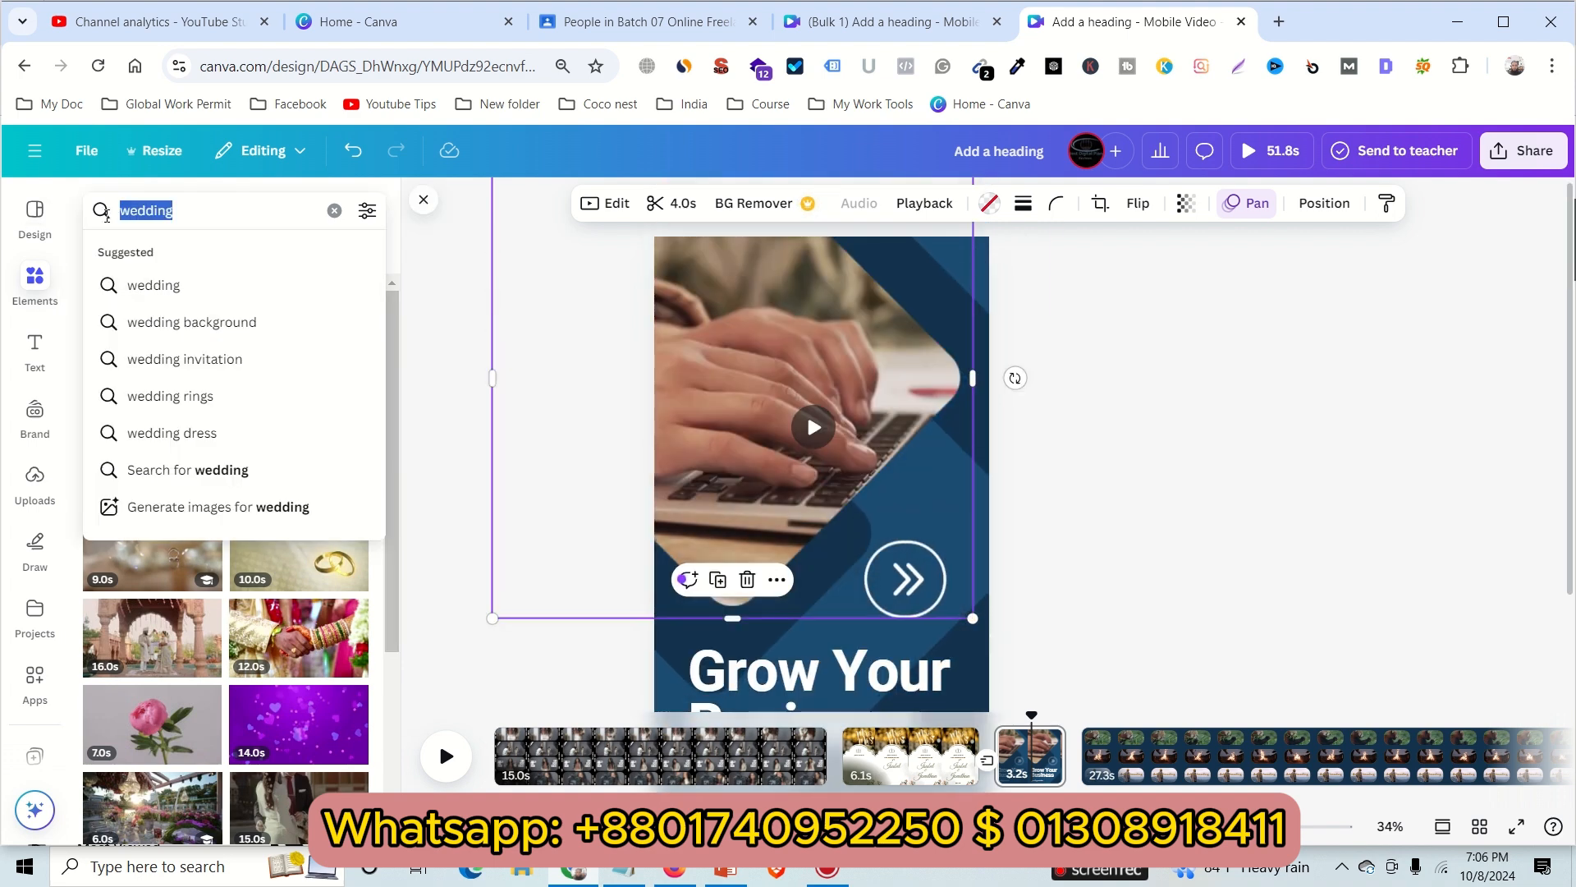
type("busine")
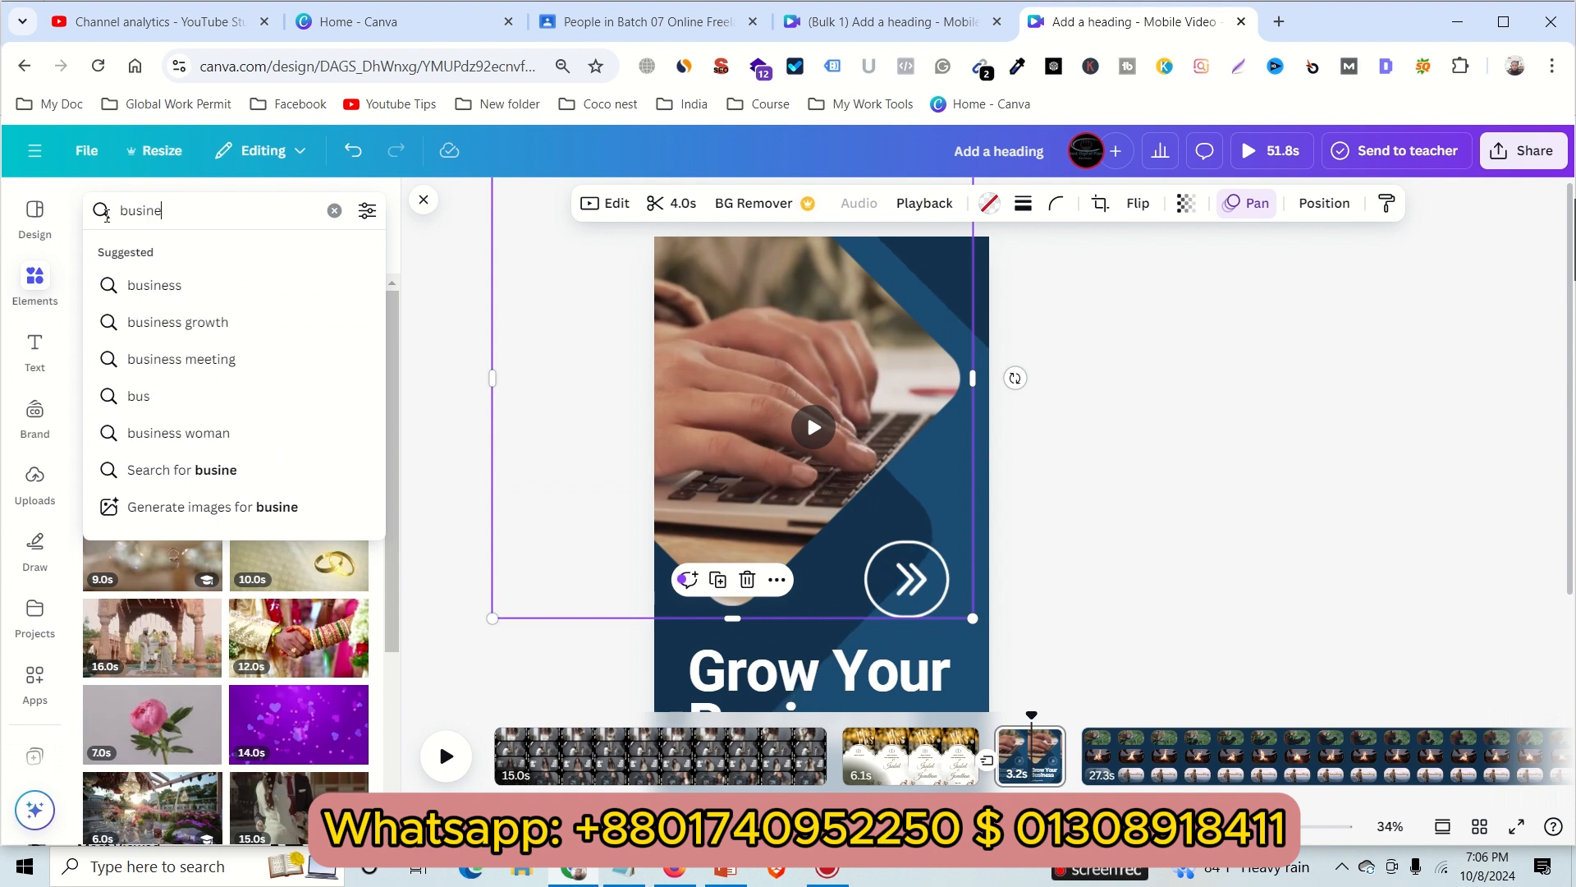
type("ss")
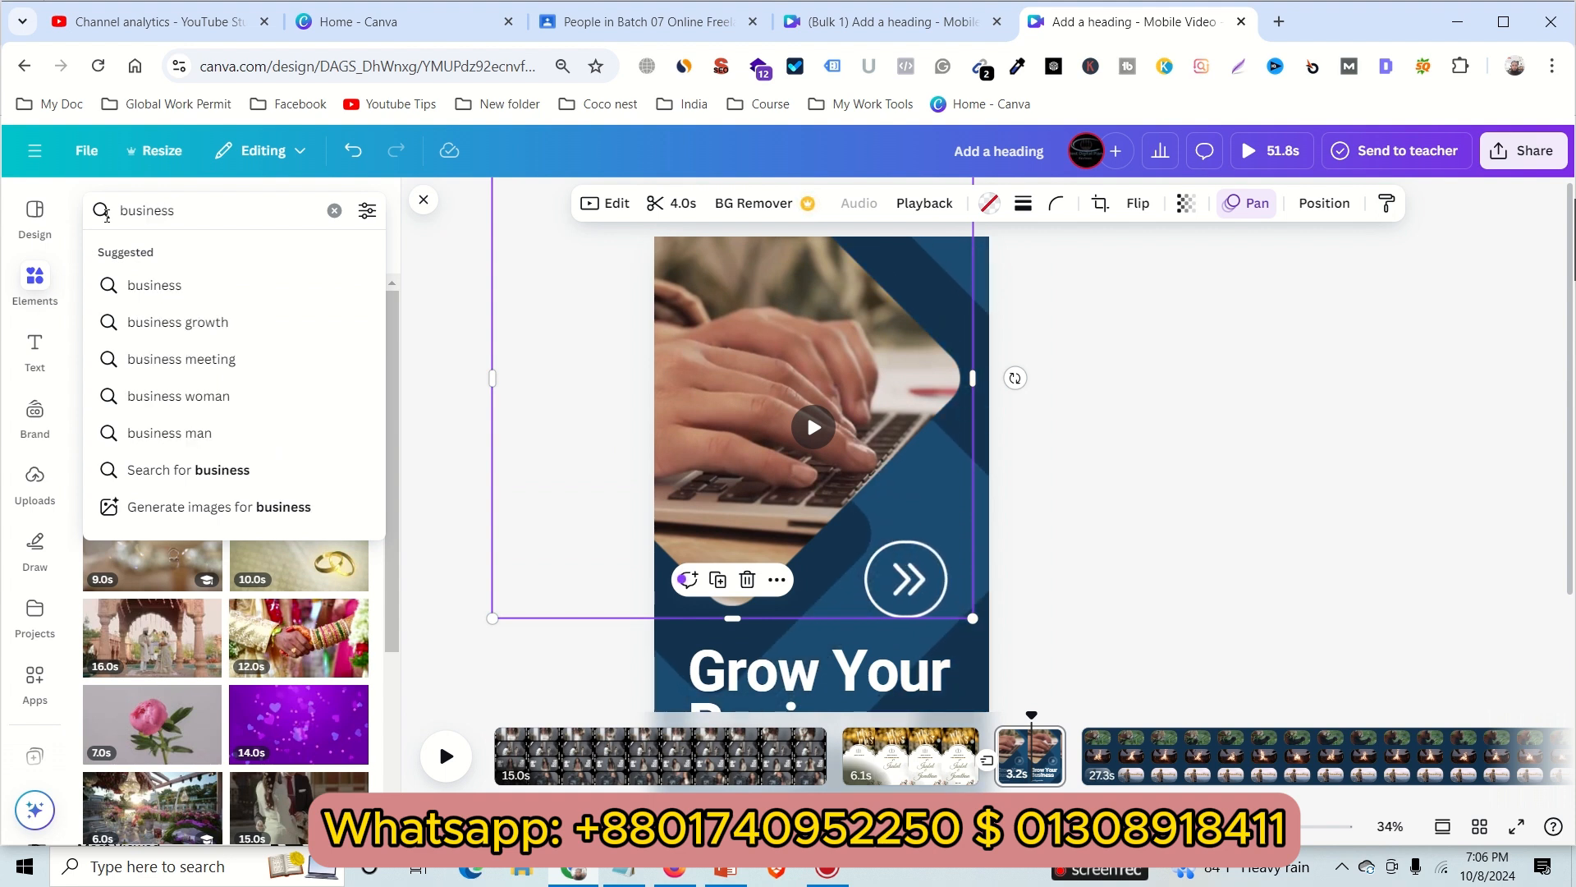
key("BackSpace")
key("BackSpace")
key("BackSpace")
key("BackSpace")
key("BackSpace")
key("BackSpace")
key("BackSpace")
key("BackSpace")
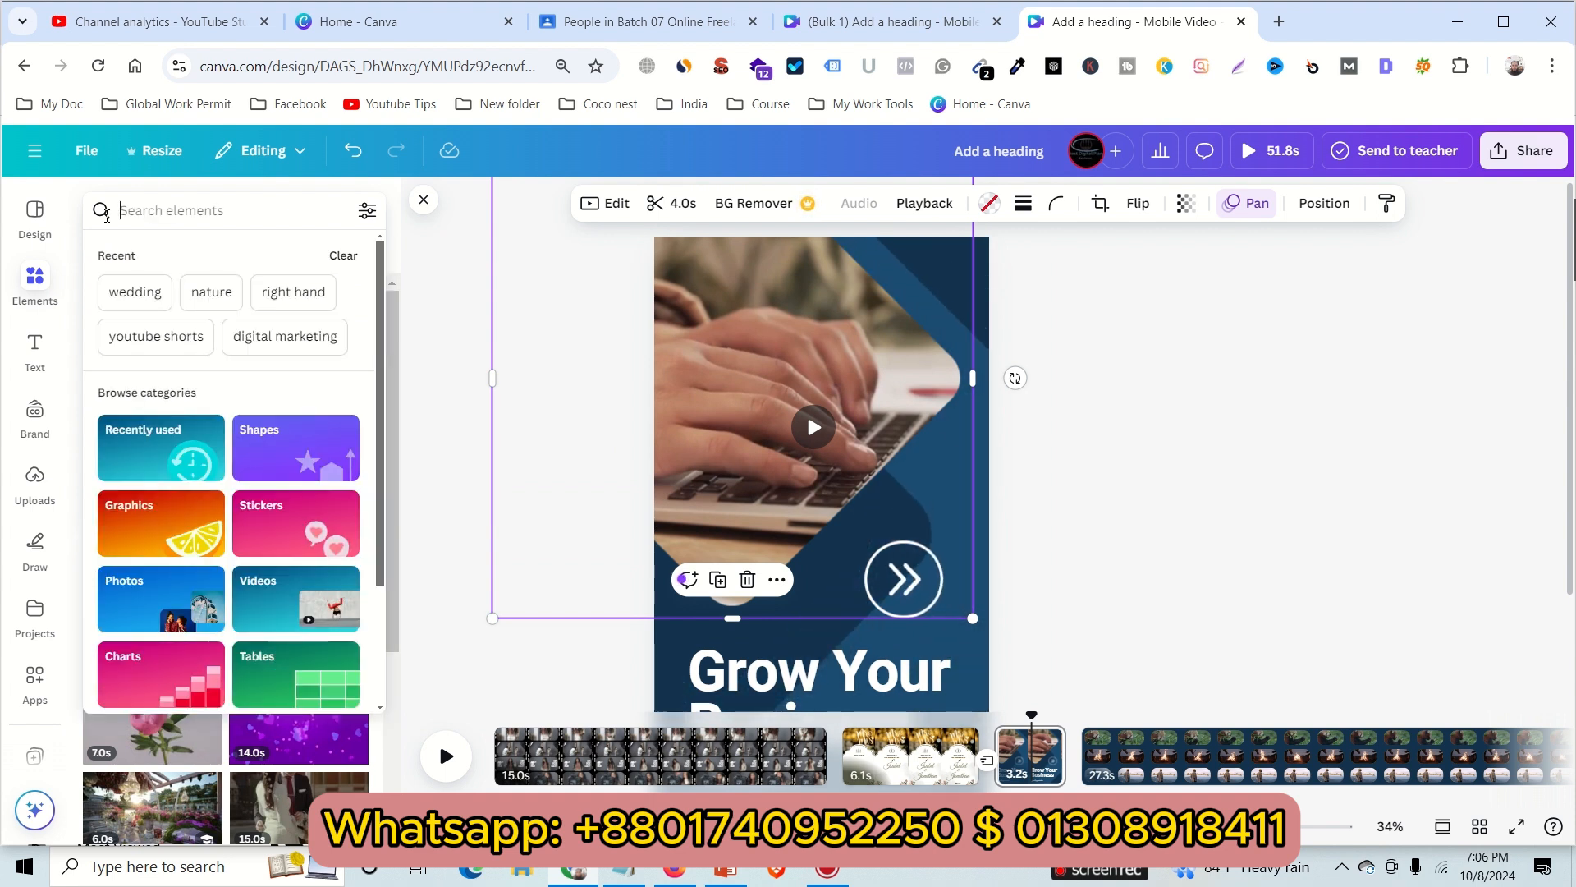
type("bus")
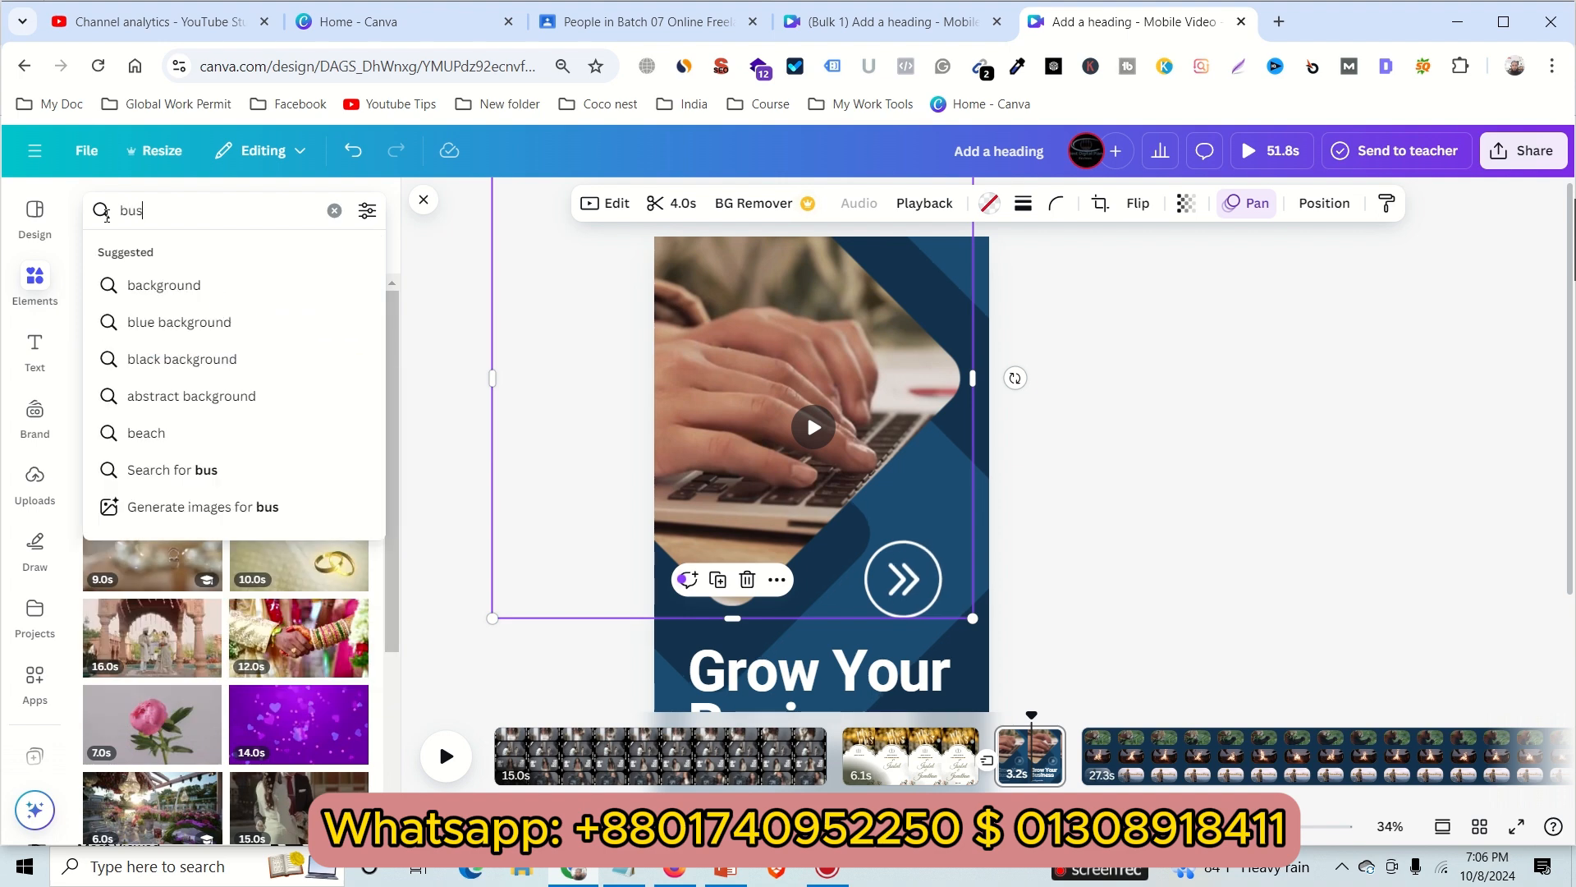
type("iness")
key("BackSpace")
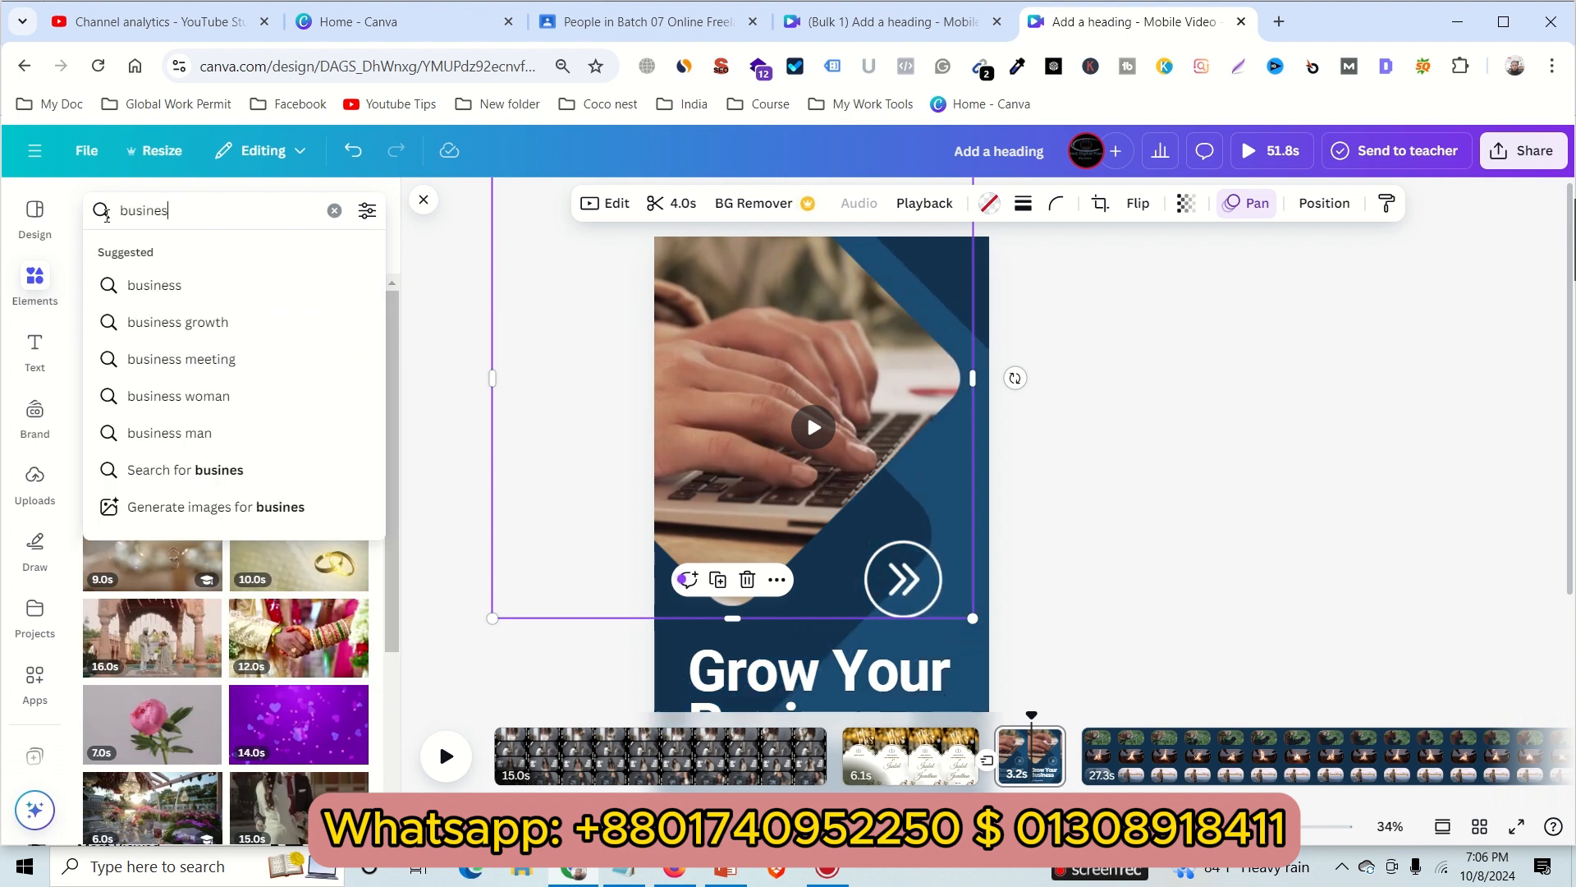
key("BackSpace")
key("BackSpace")
key("BackSpace")
key("BackSpace")
key("BackSpace")
key("BackSpace")
key("BackSpace")
Enter "sport" as the search term for video elements
type("sport")
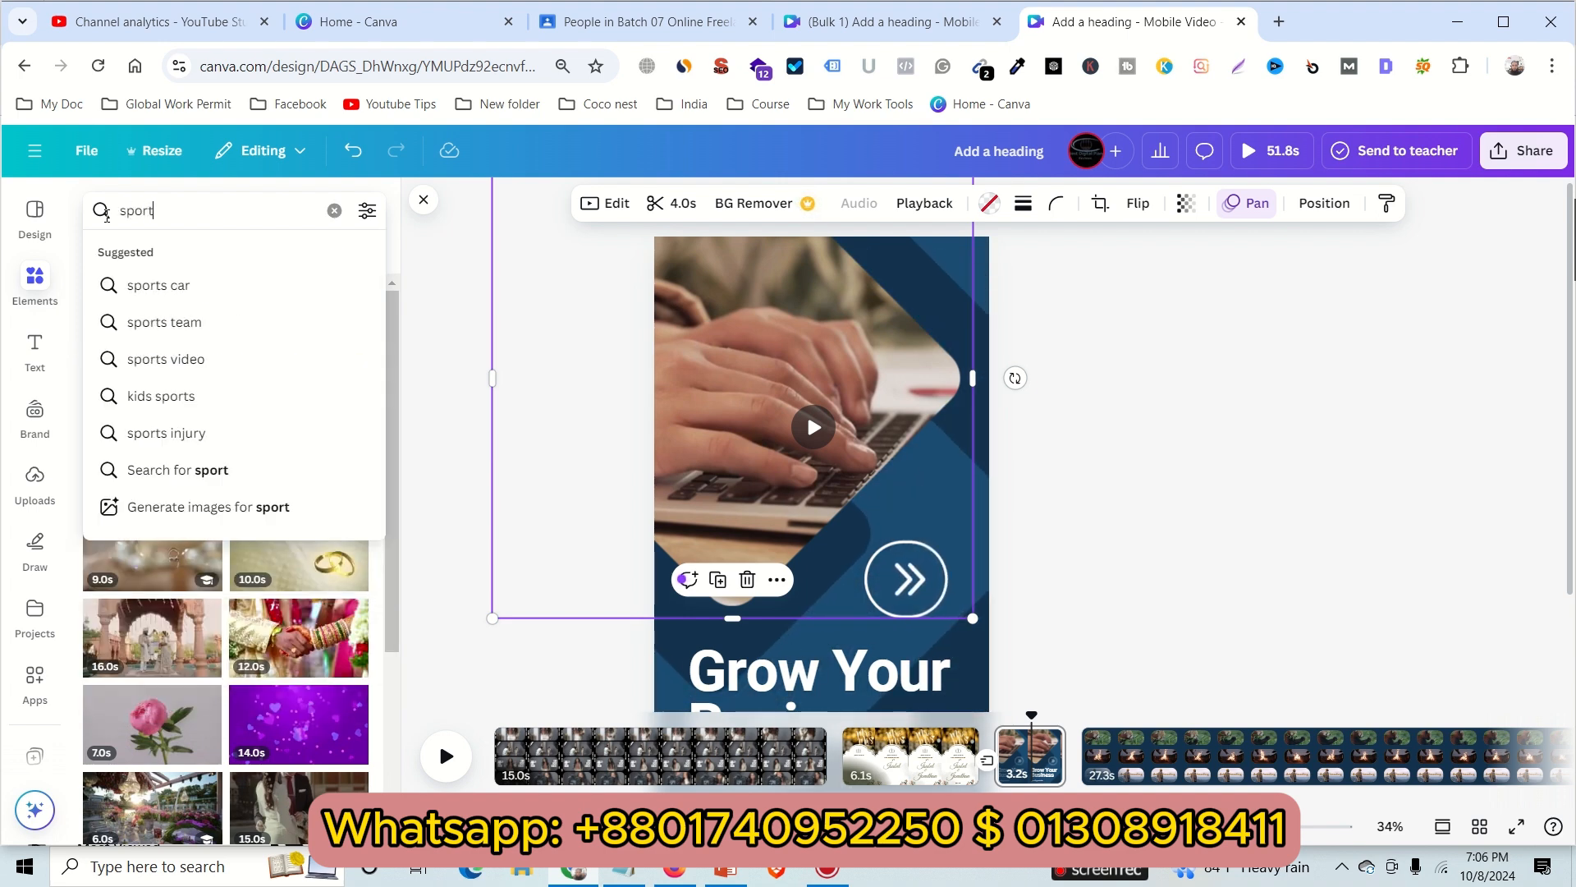
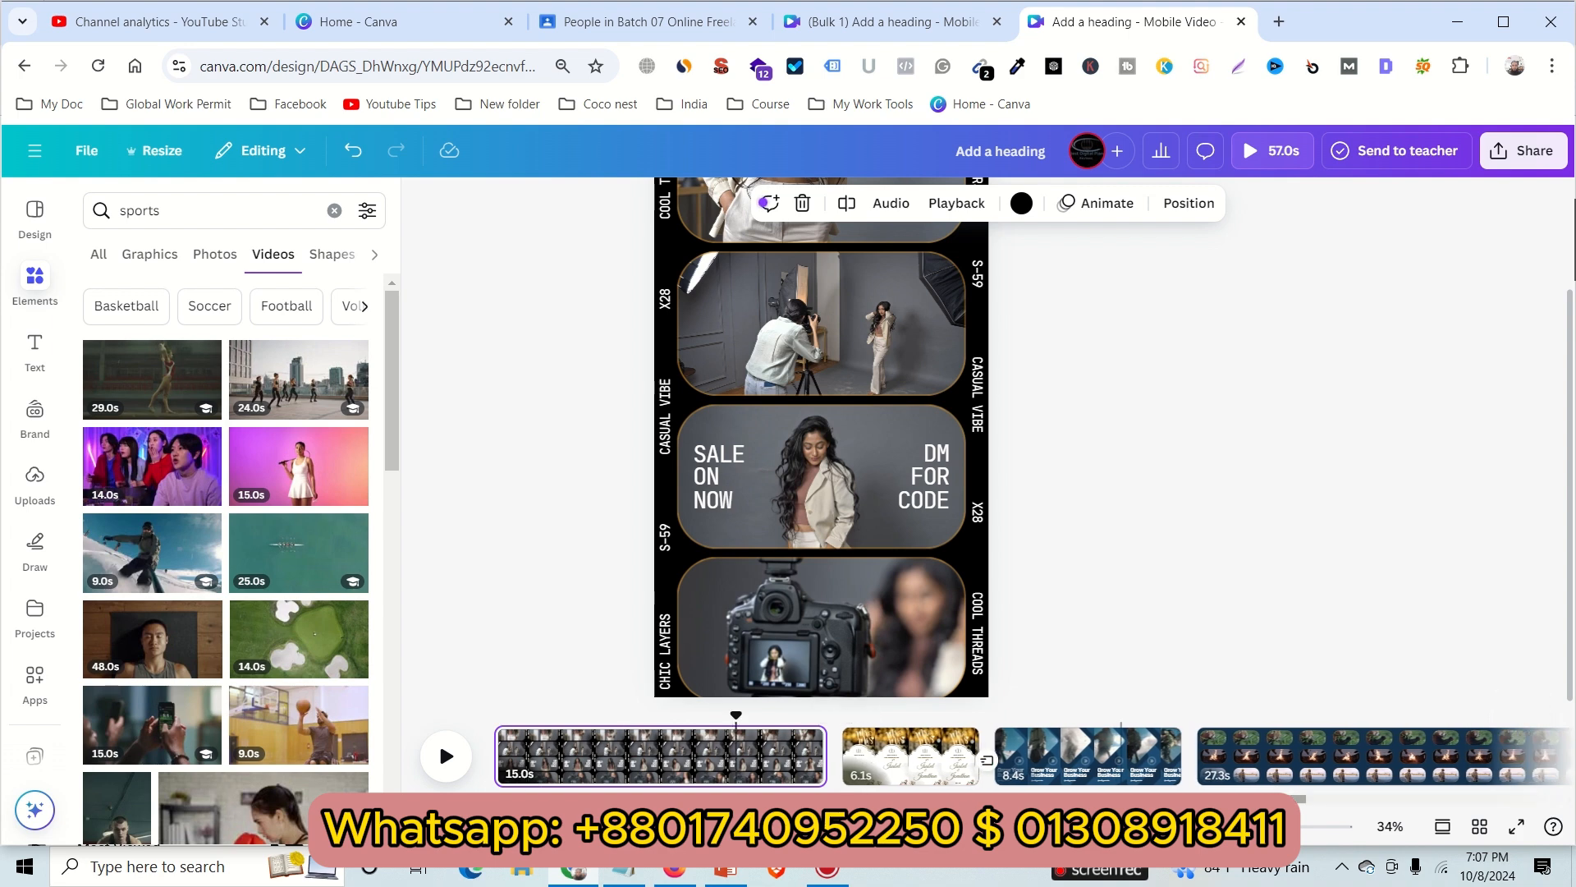
Add a blank page at the end of the timeline and delete it
scroll(1026, 755, "right", 5)
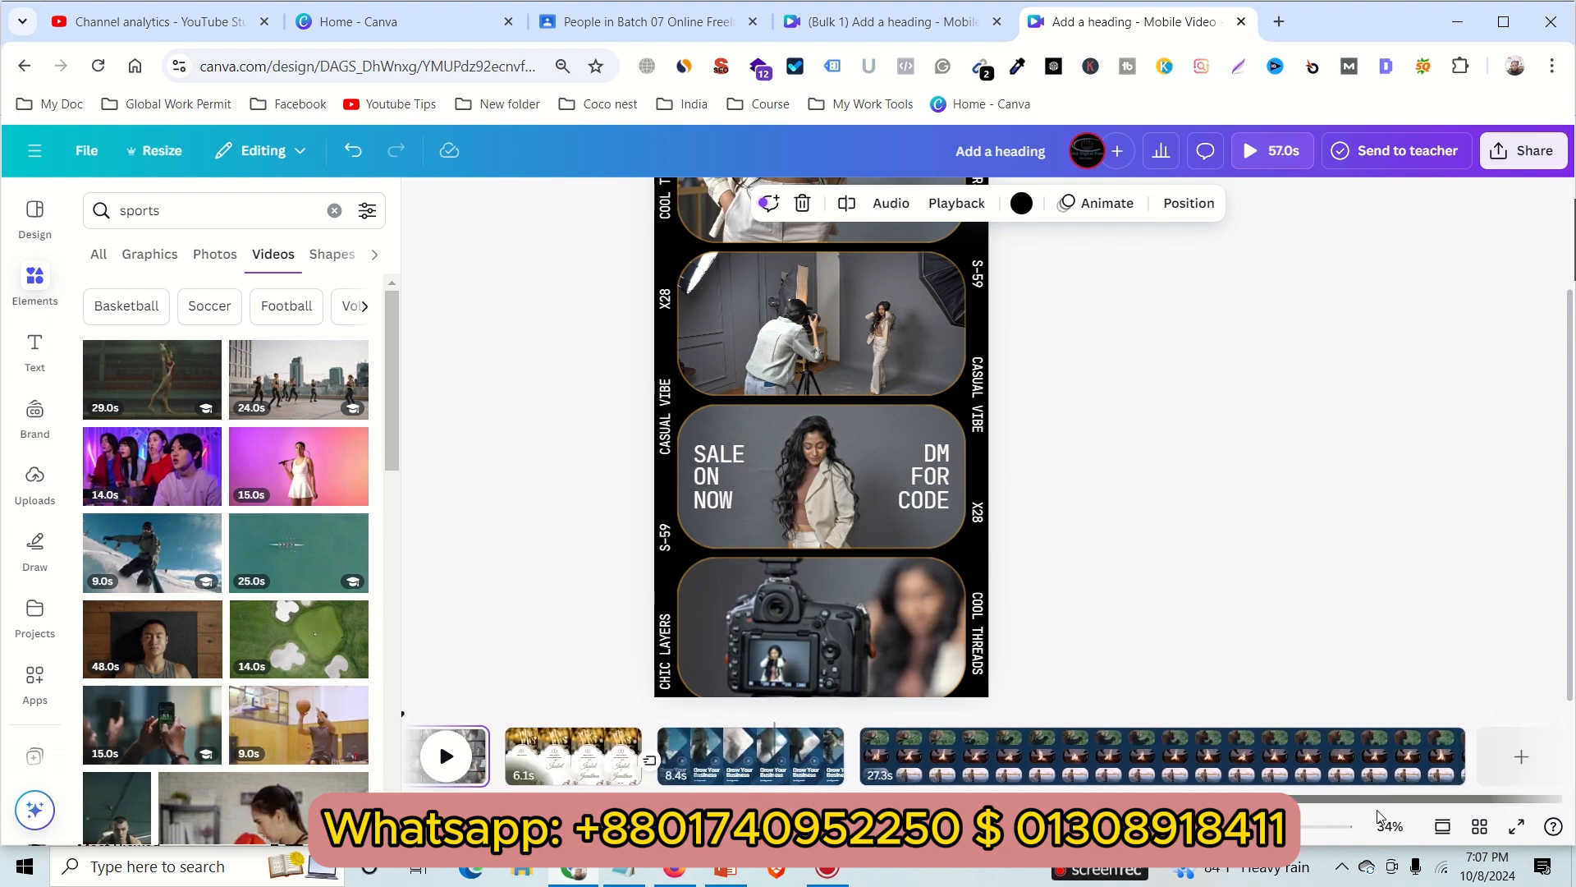
left_click(1520, 759)
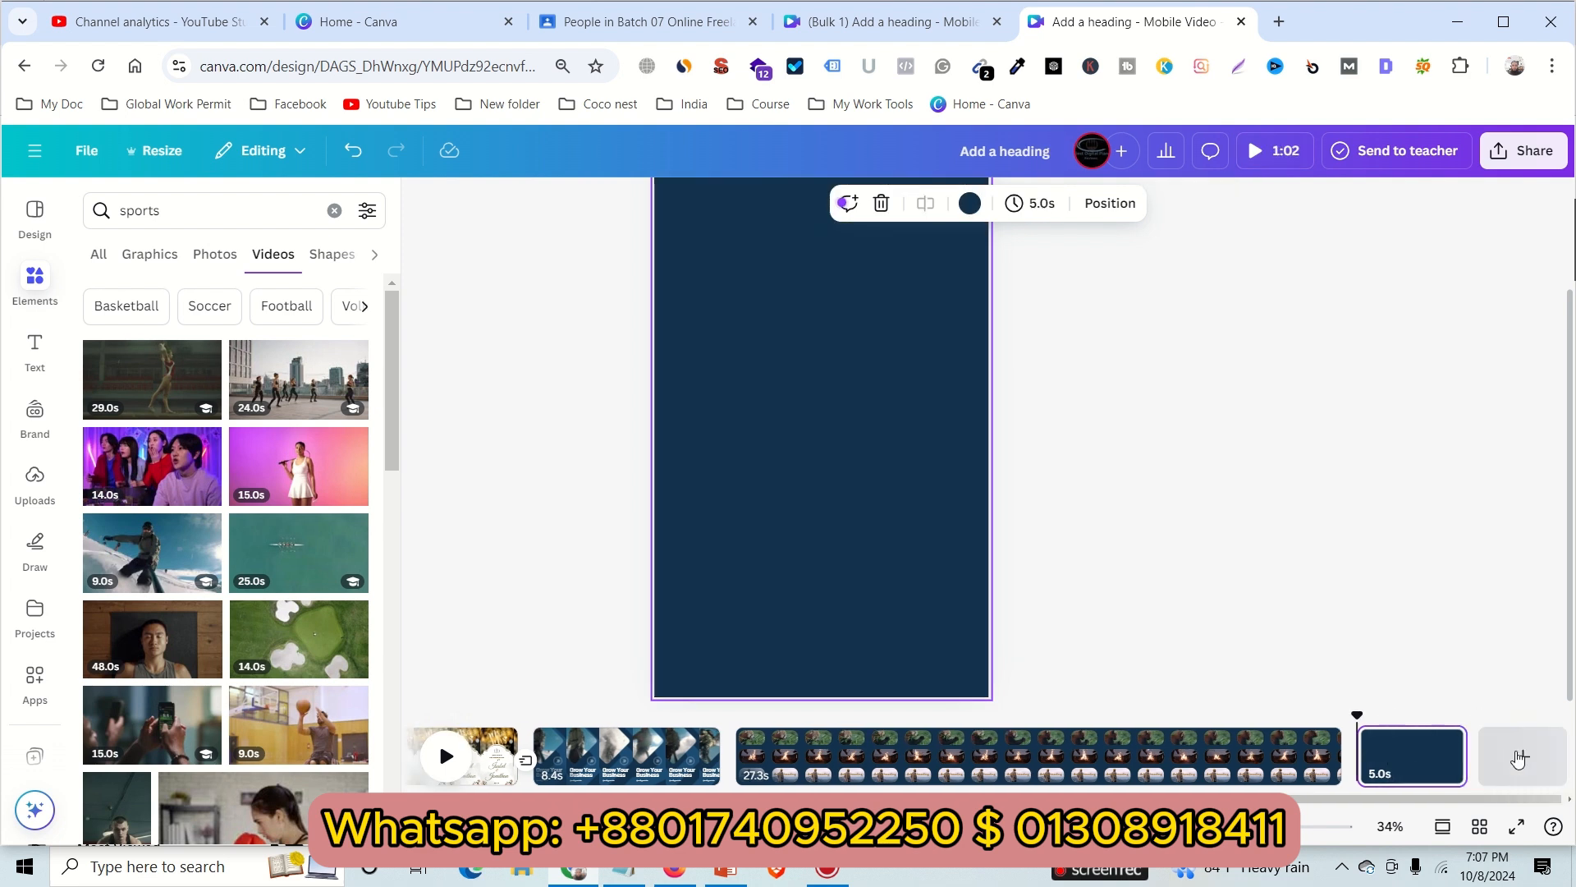
left_click_drag(1402, 766, 1363, 763)
left_click(1523, 738)
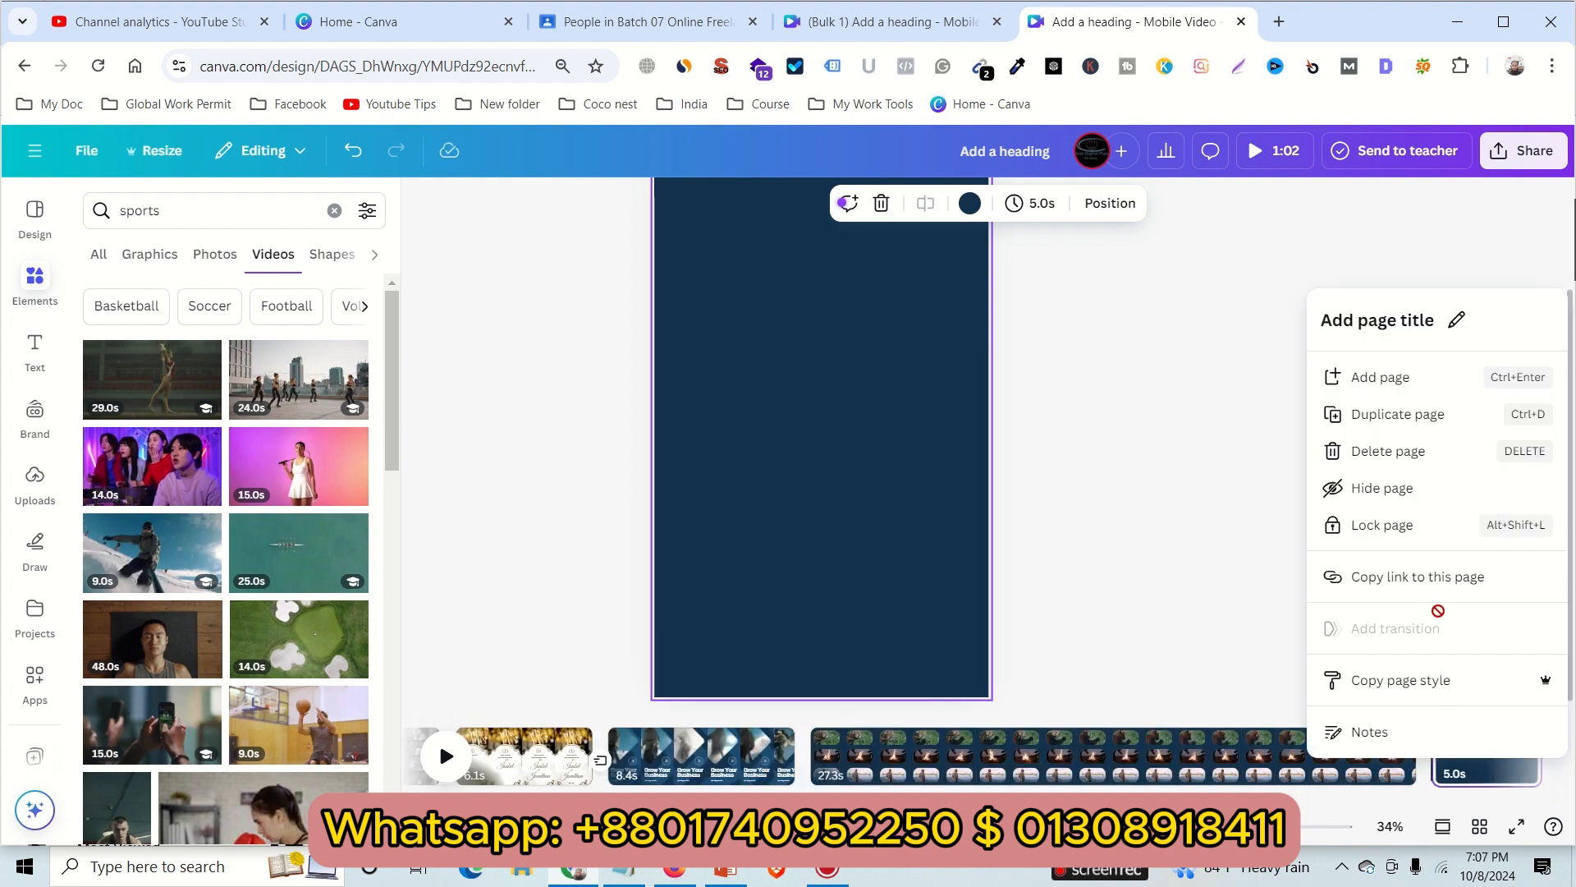
left_click(1408, 451)
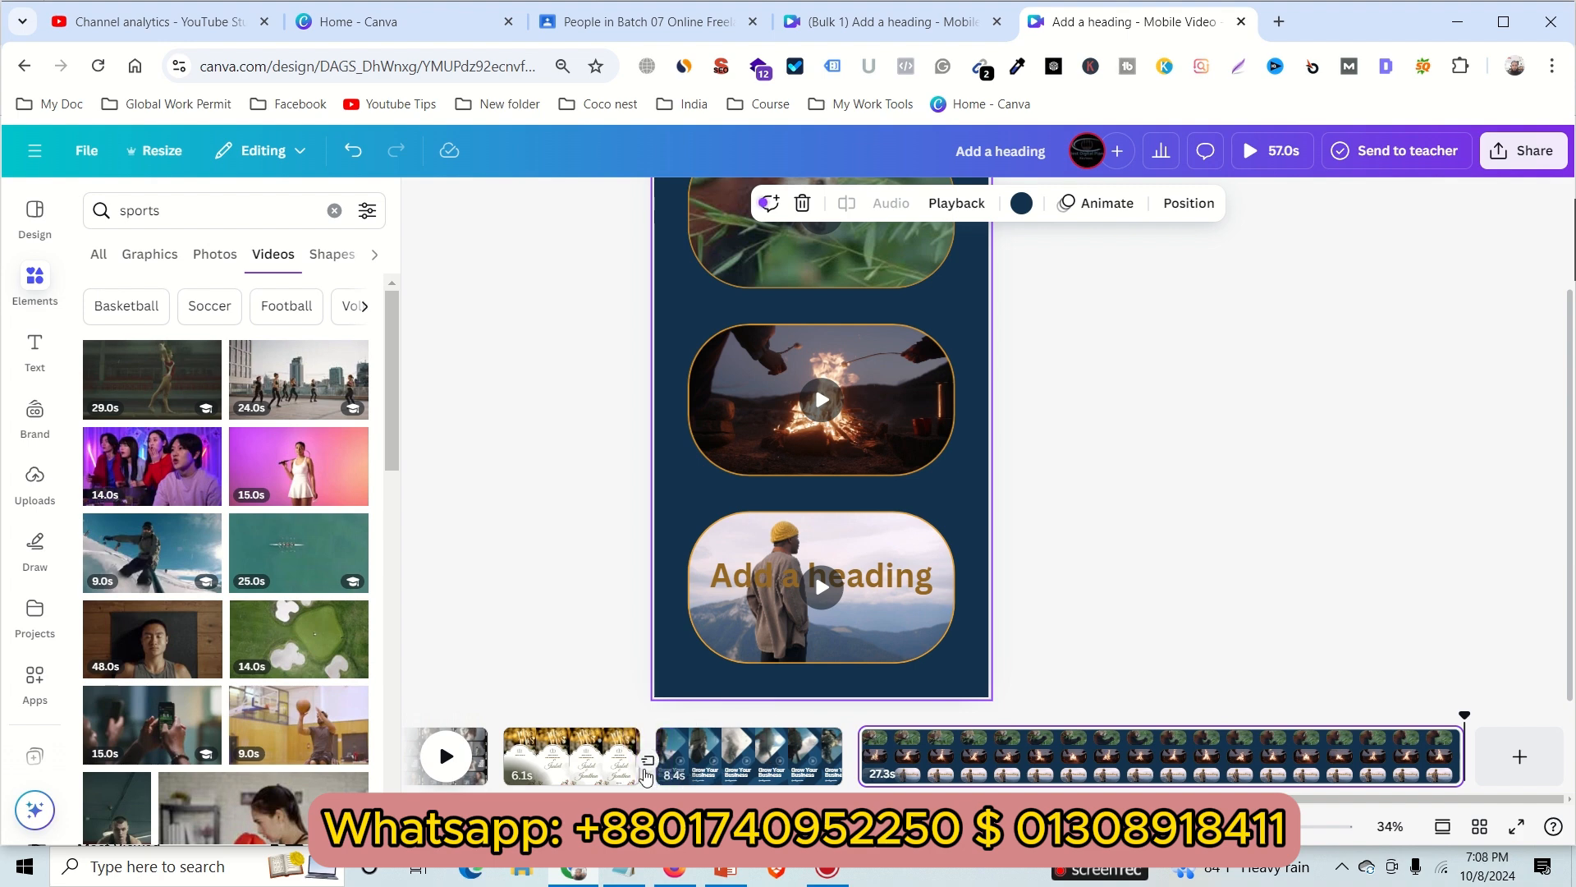
Undo the recent page edits, including the lengthening of the "Grow Your Business" page
key("ctrl+z")
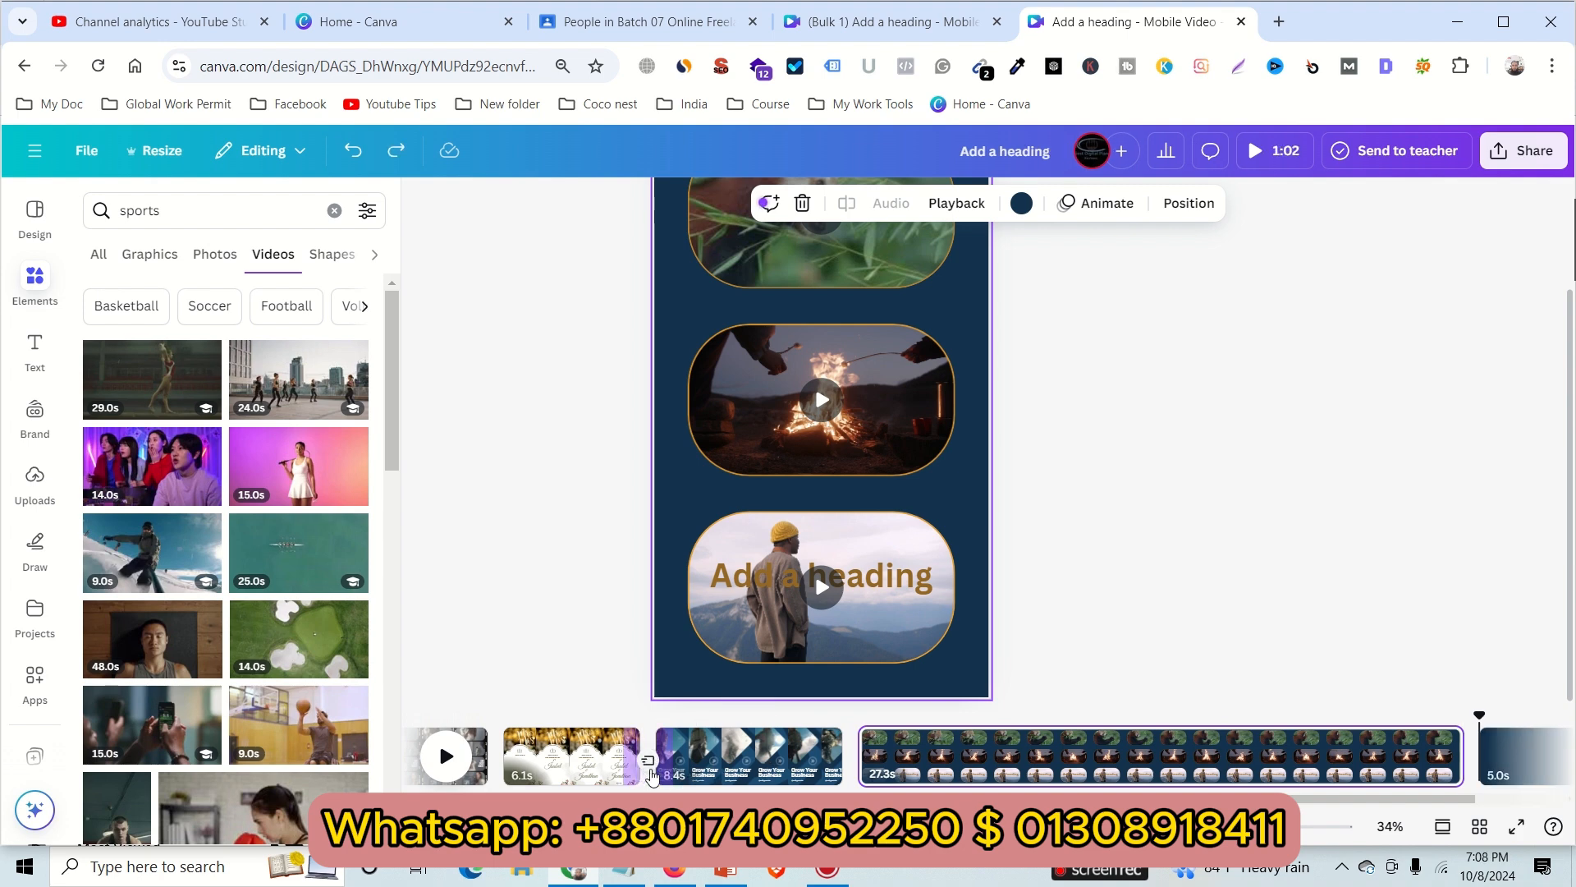
key("ctrl+z")
left_click_drag(657, 775, 770, 772)
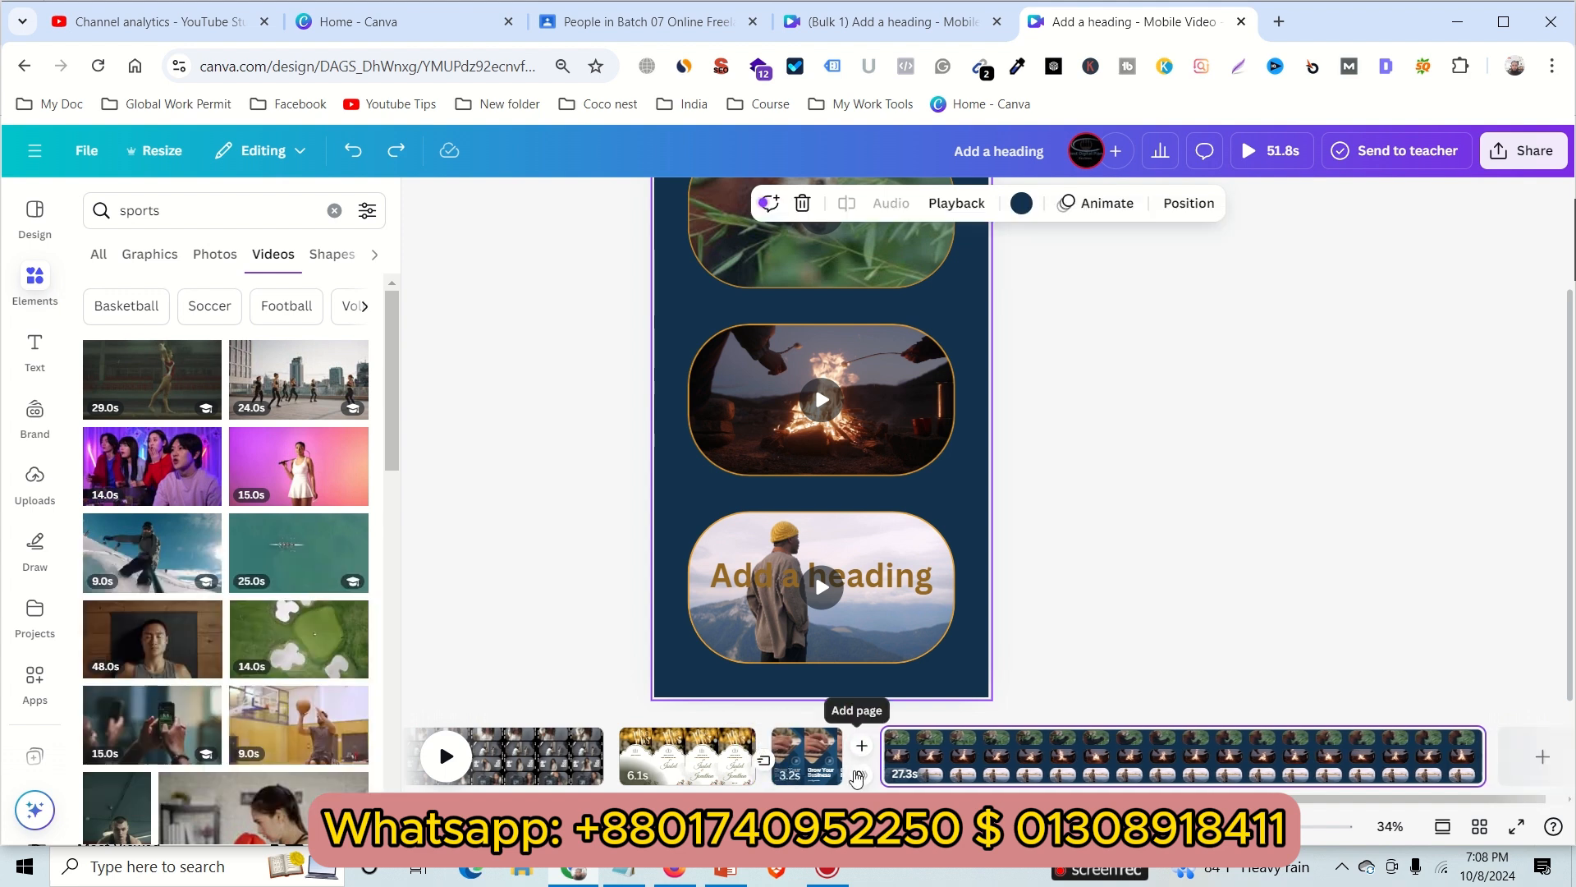
Add a blank page between the "Grow Your Business" page and the nature clips page, and delete it
left_click(861, 744)
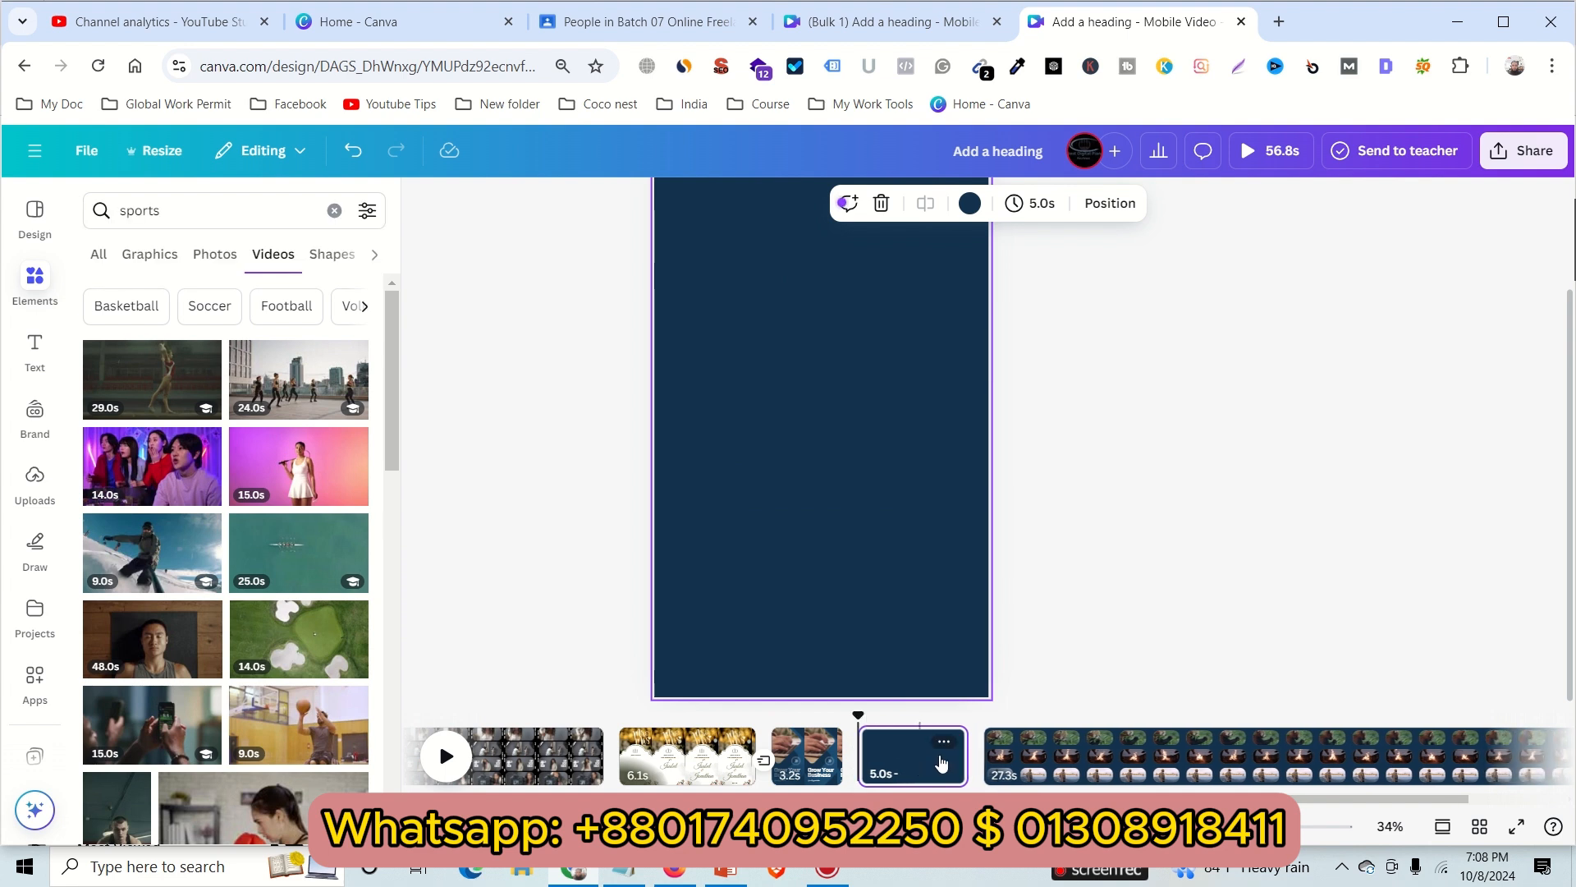
left_click(944, 741)
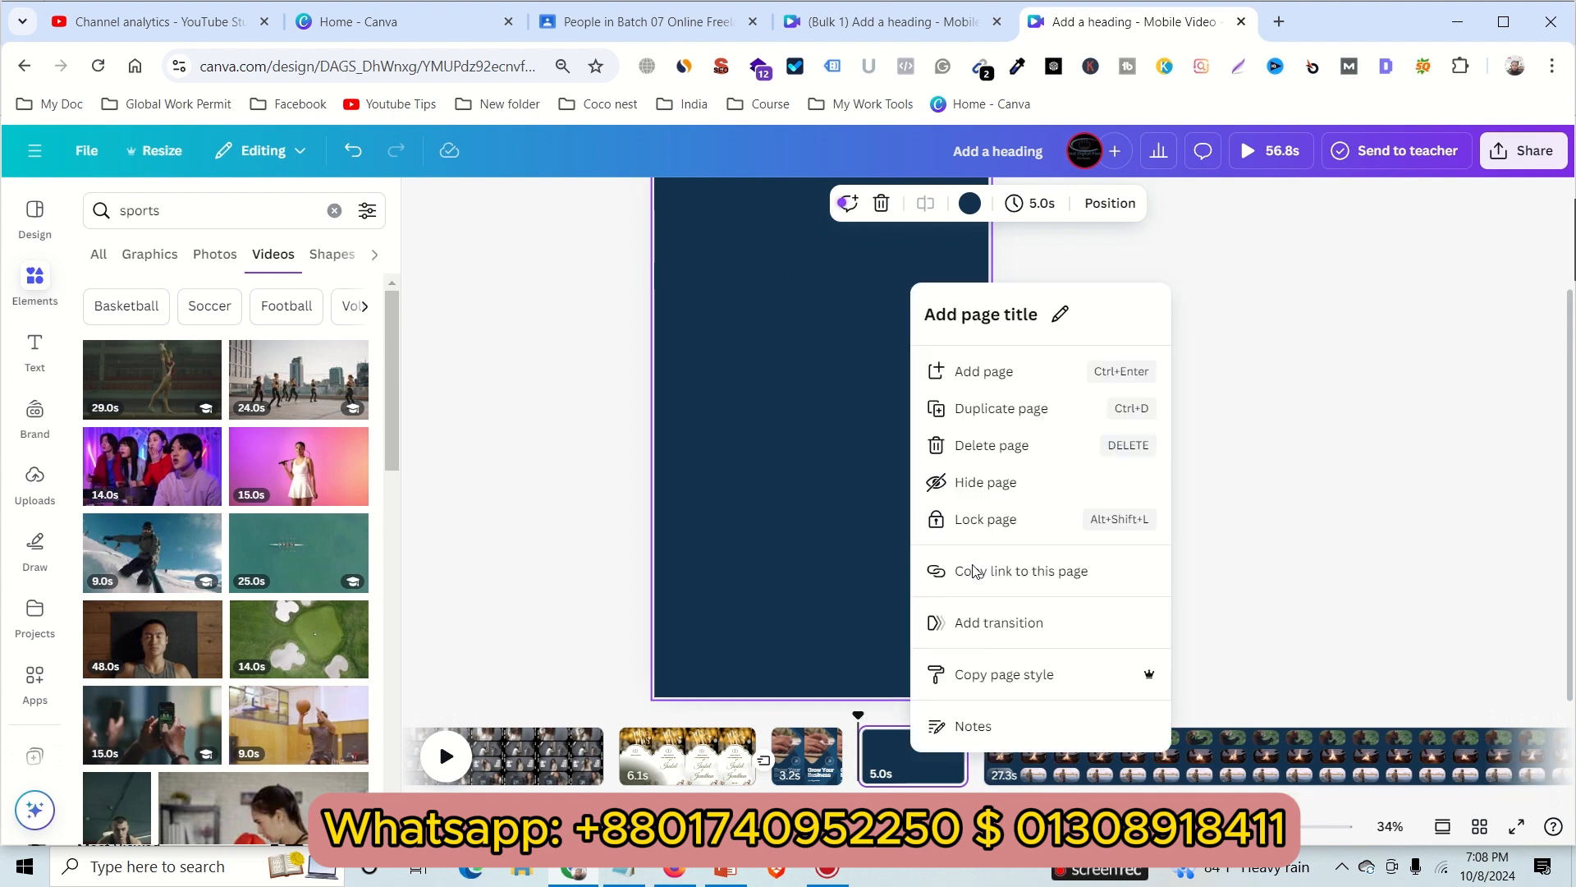
left_click(993, 446)
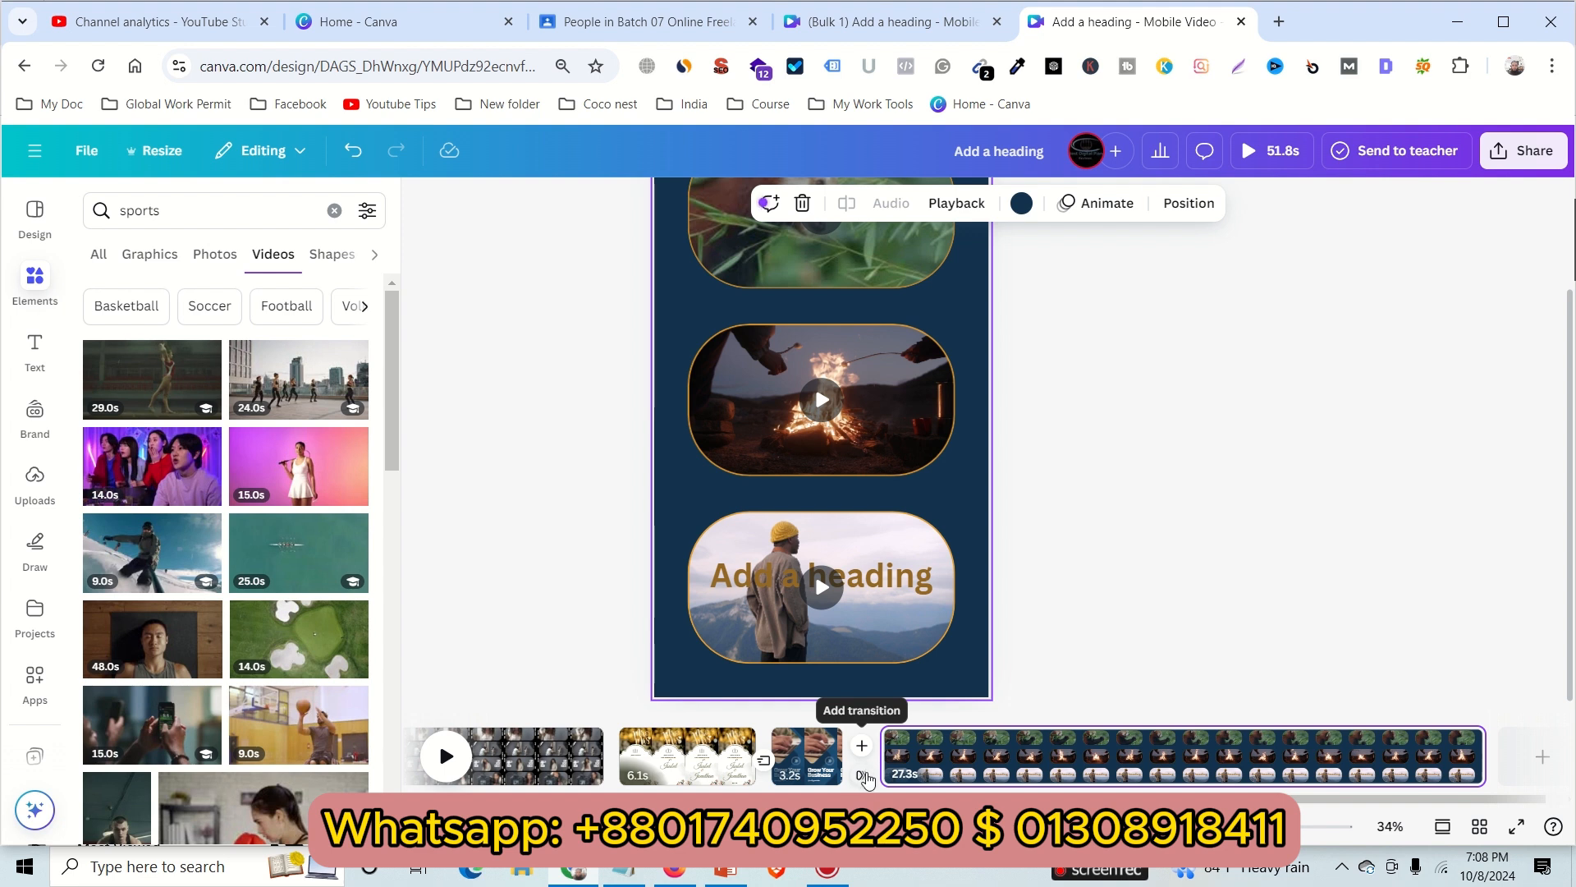
Add a Dissolve transition between the "Grow Your Business" and nature clips pages, and change the wedding page's outgoing transition to Circle Wipe
left_click(861, 777)
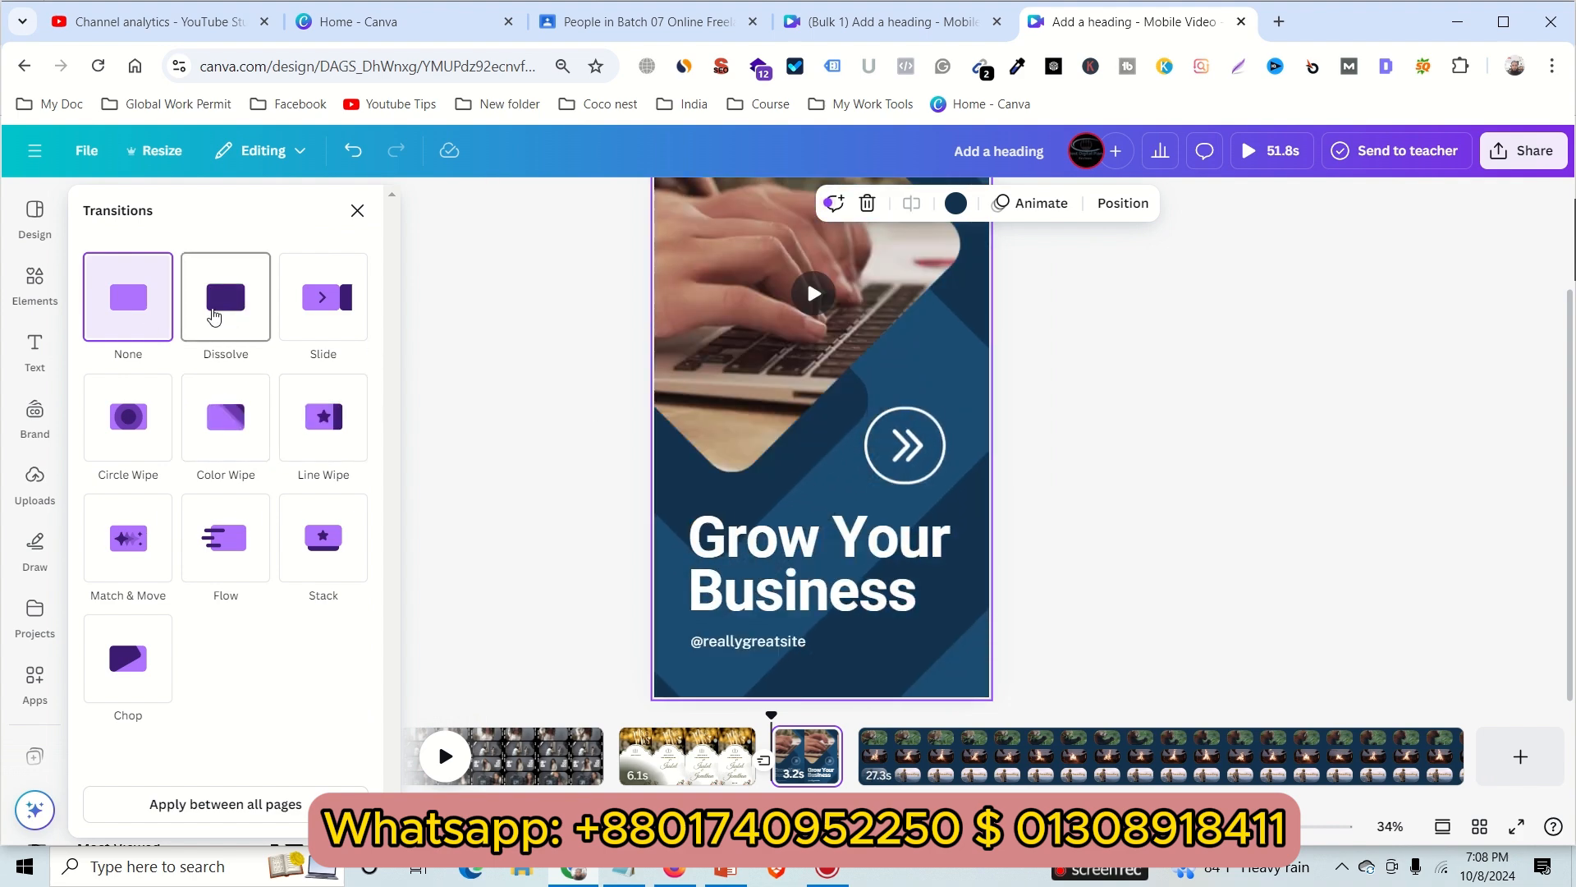
left_click(230, 315)
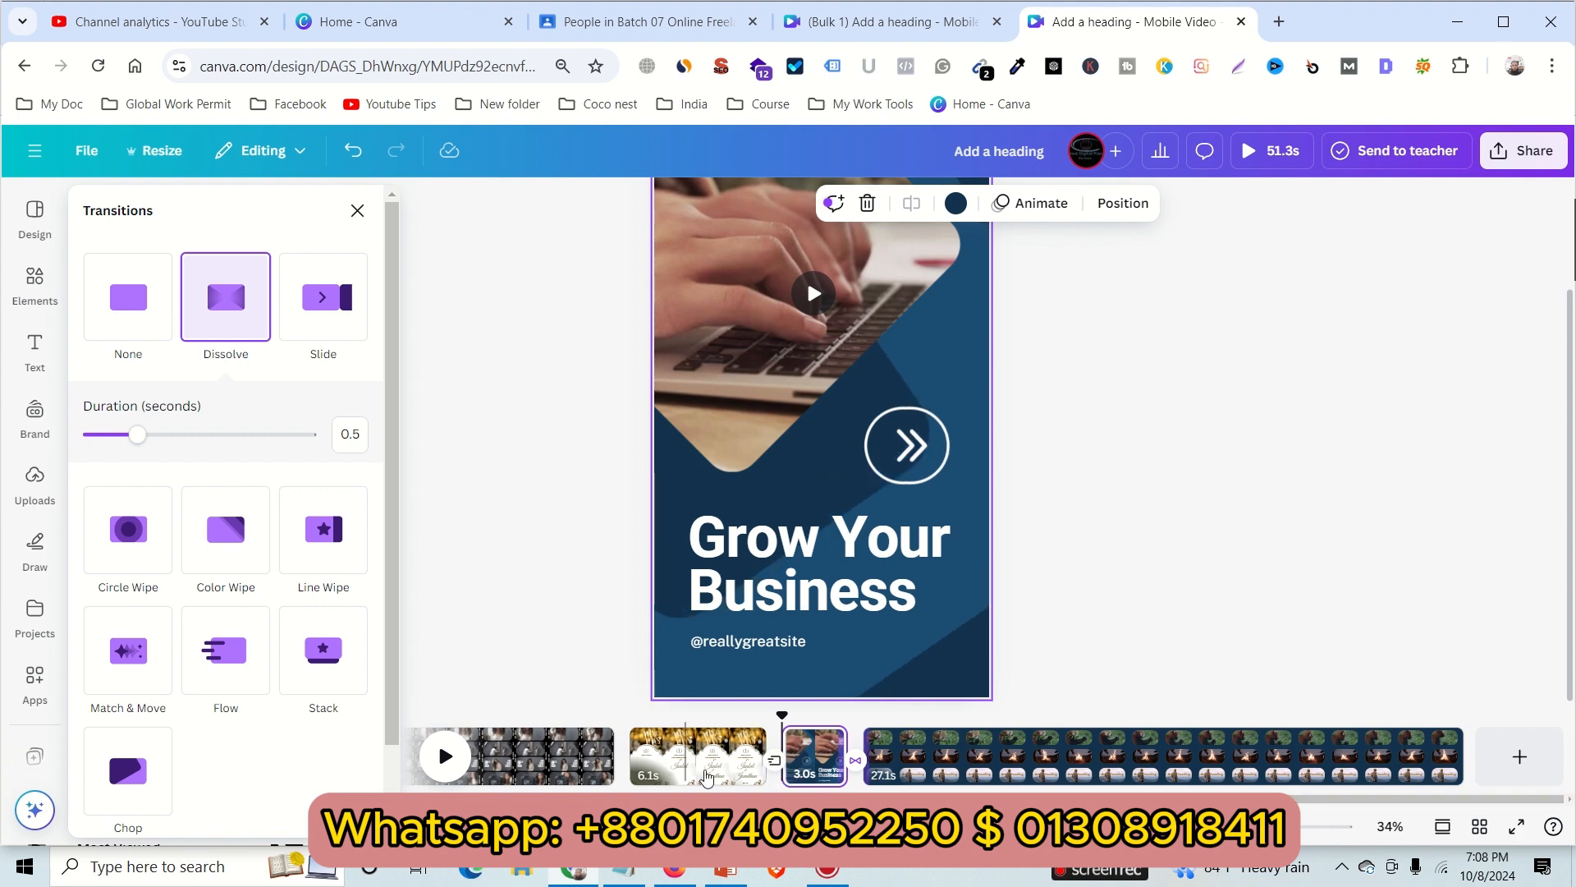
left_click(774, 771)
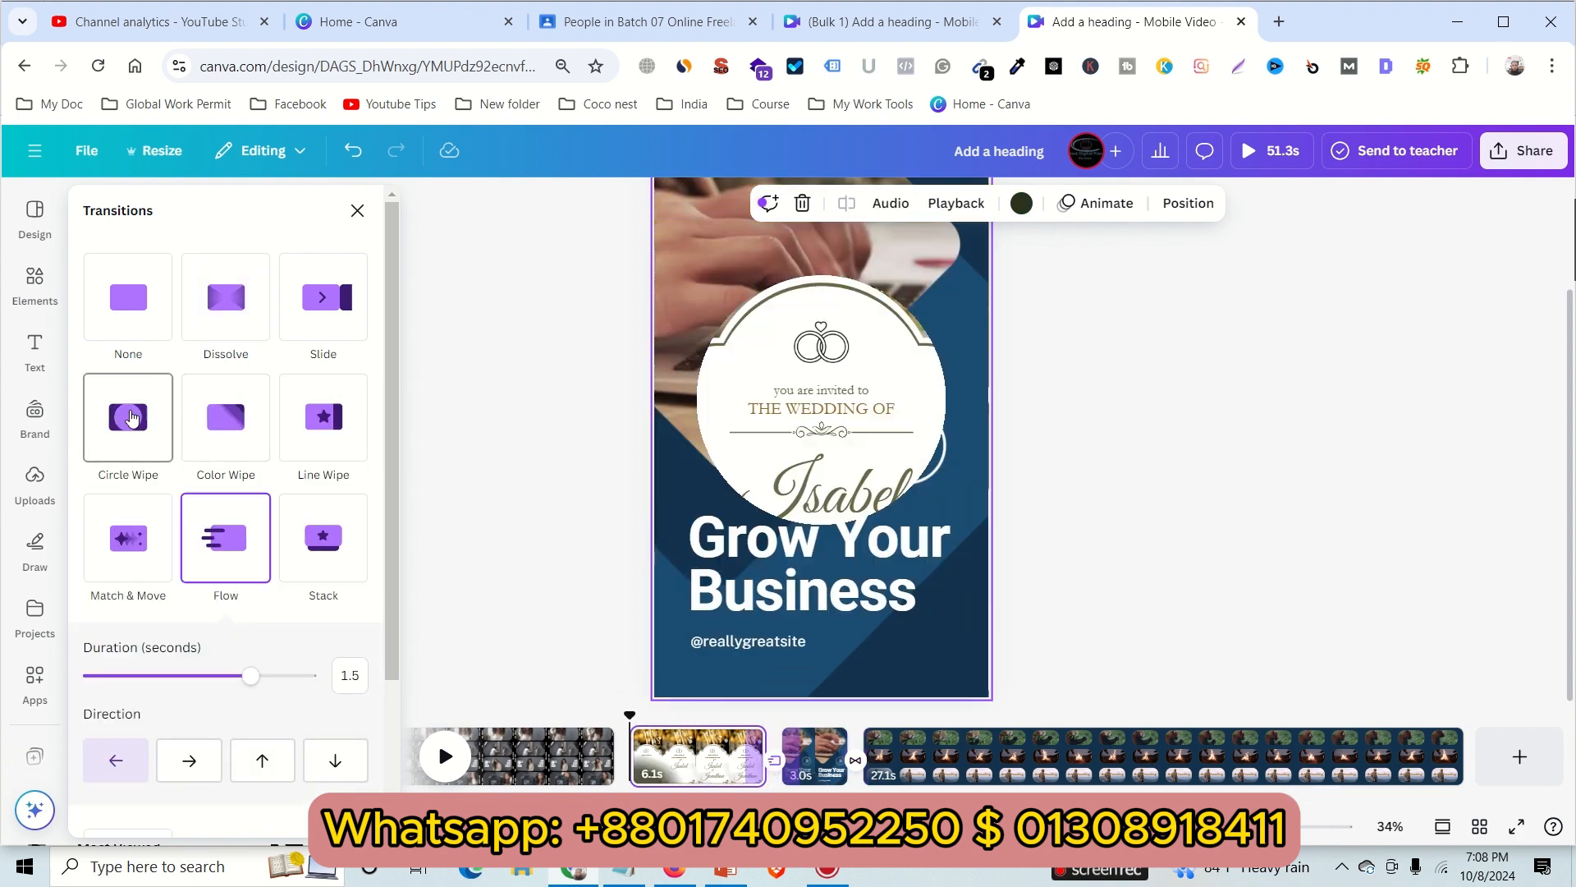
left_click(132, 418)
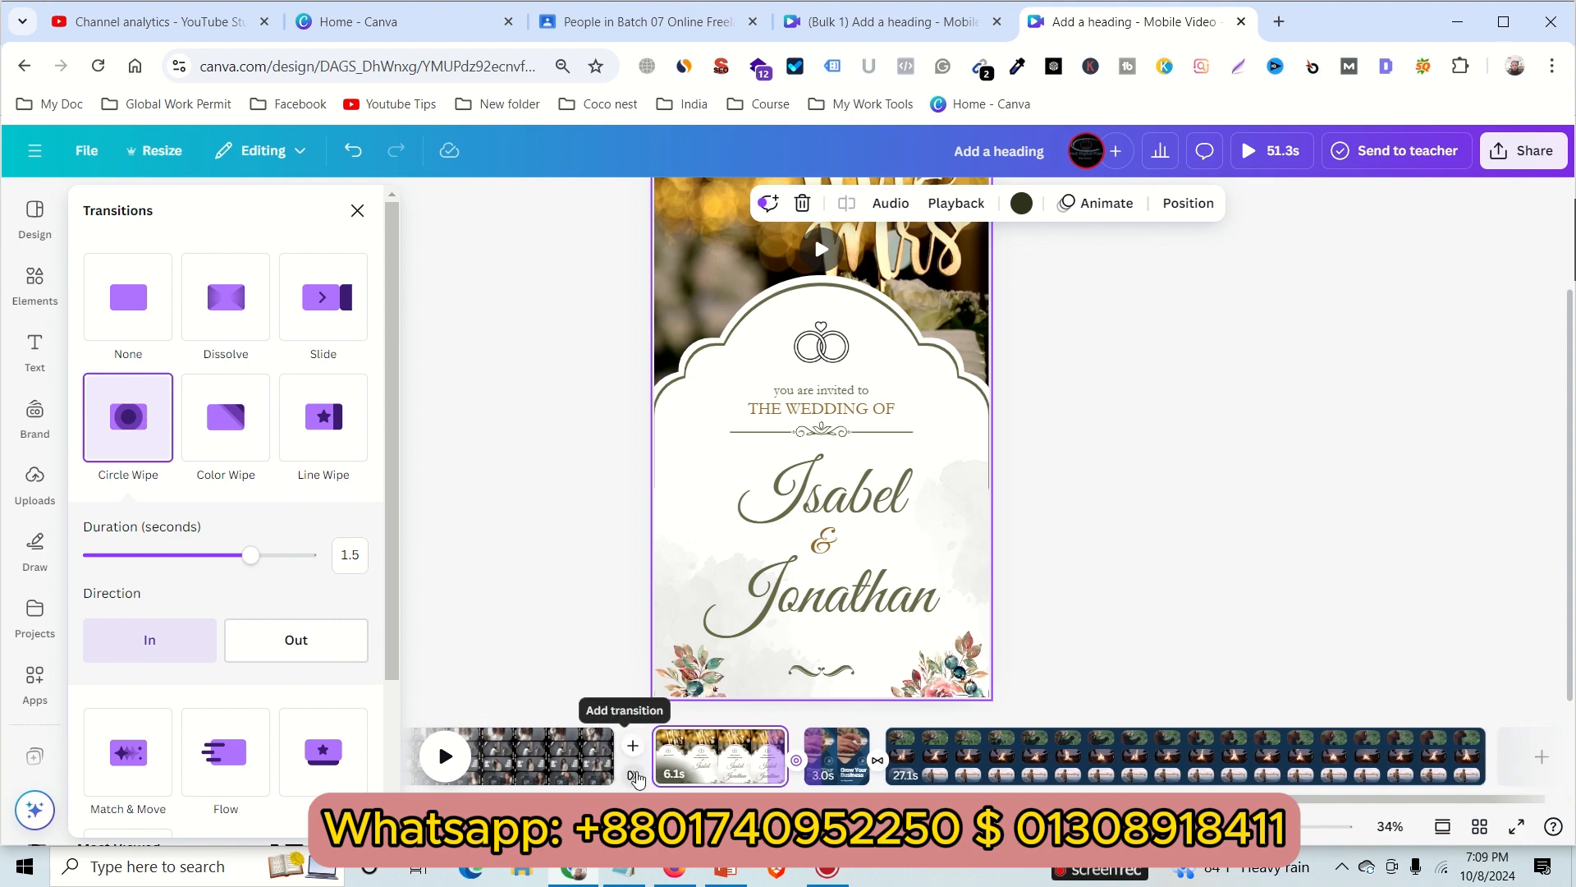
left_click(630, 779)
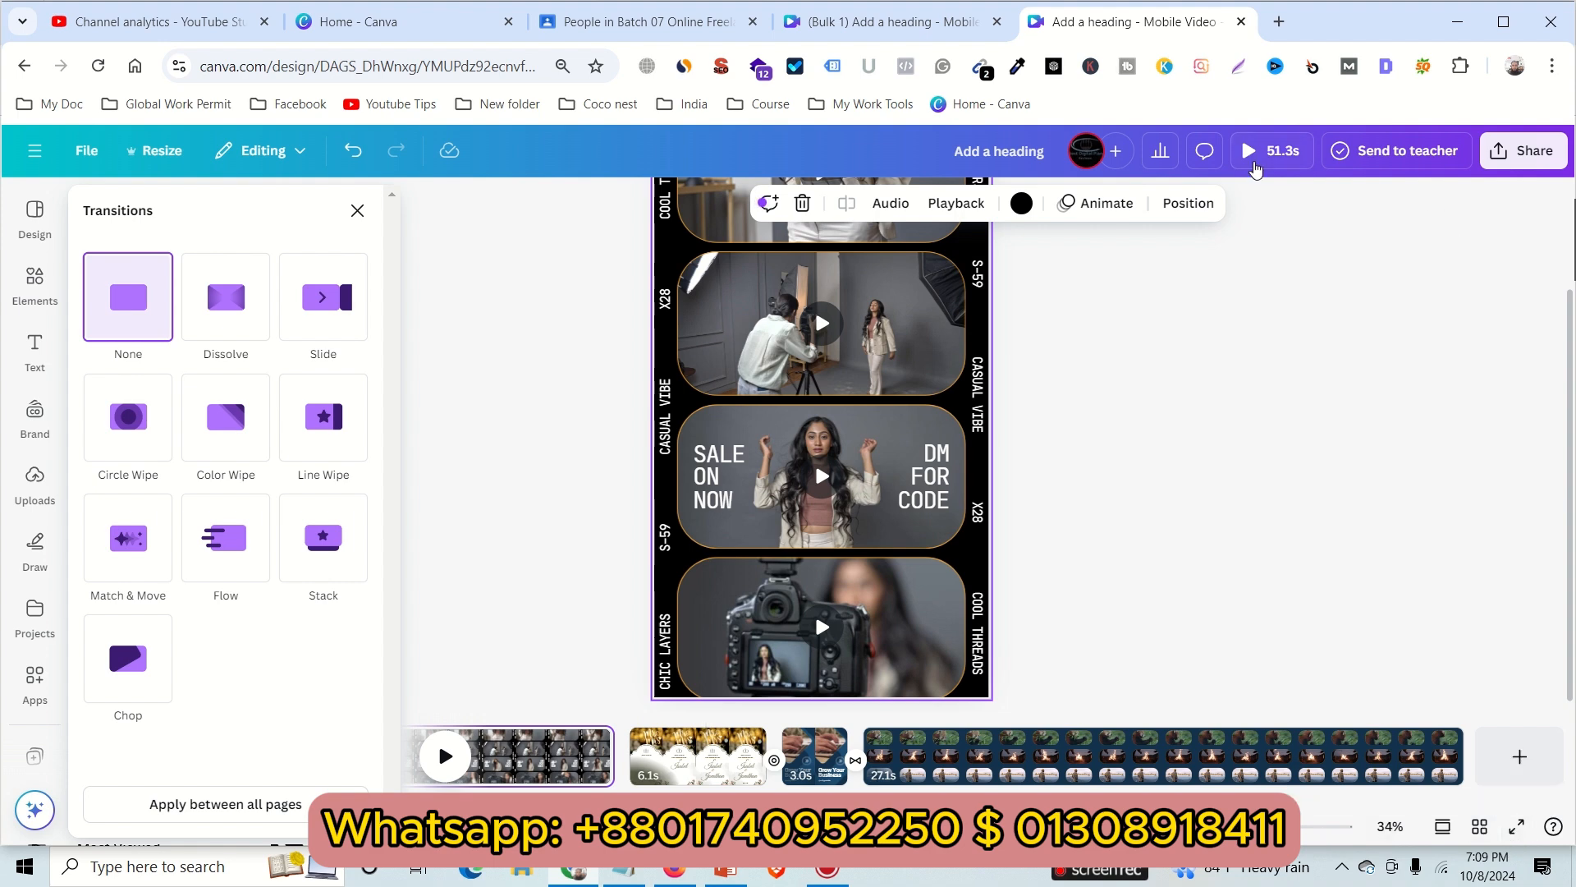
Play the video in the full preview to check the pages and their transitions, and close the preview
left_click(1254, 169)
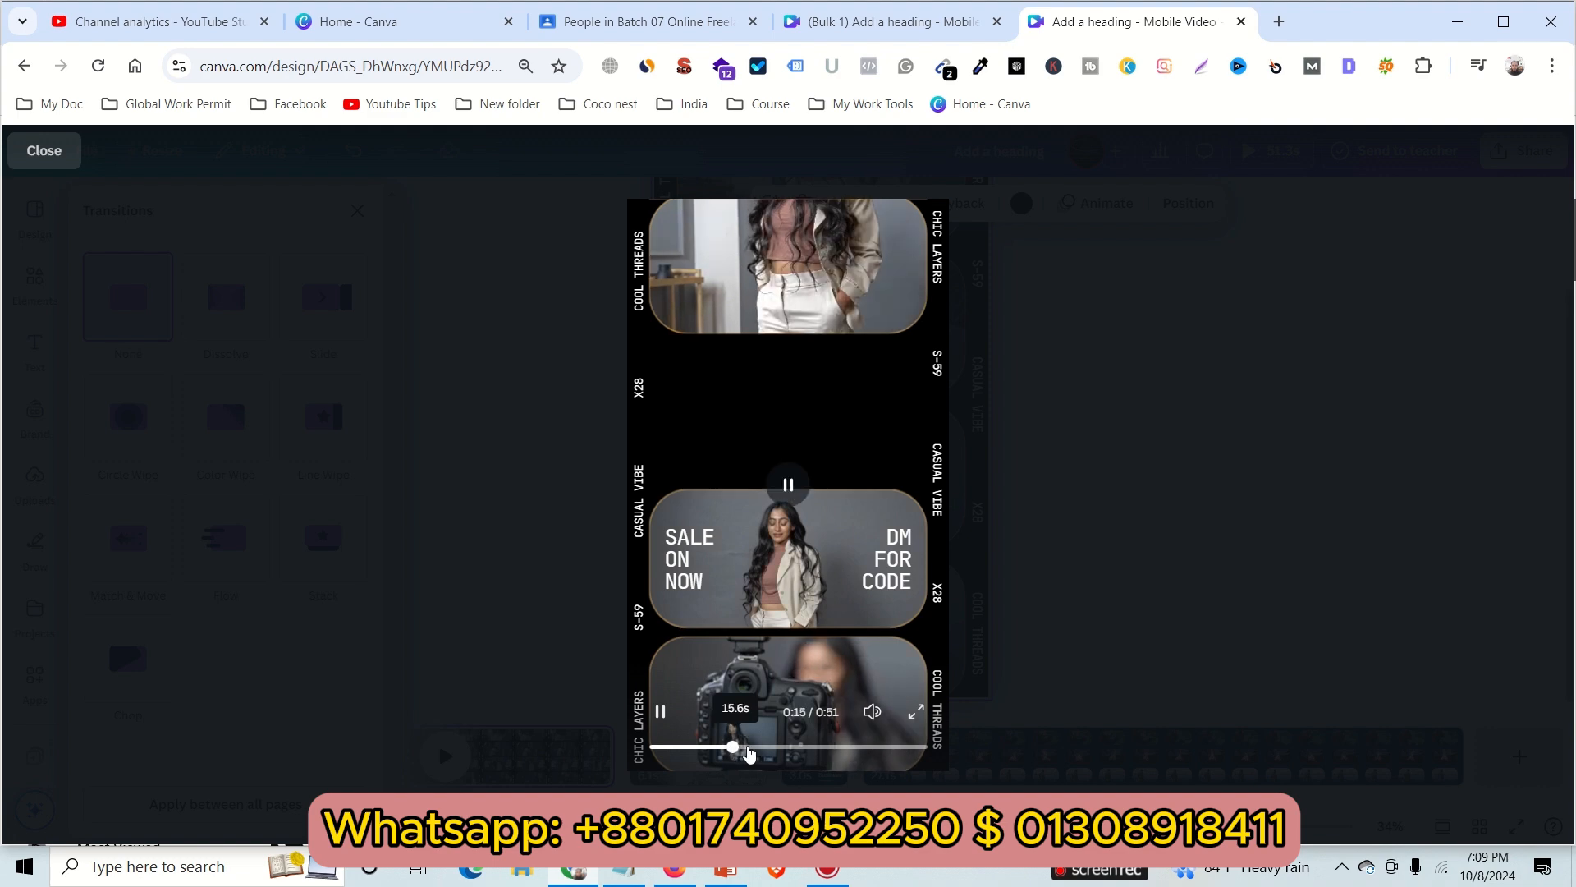
left_click_drag(749, 750, 721, 750)
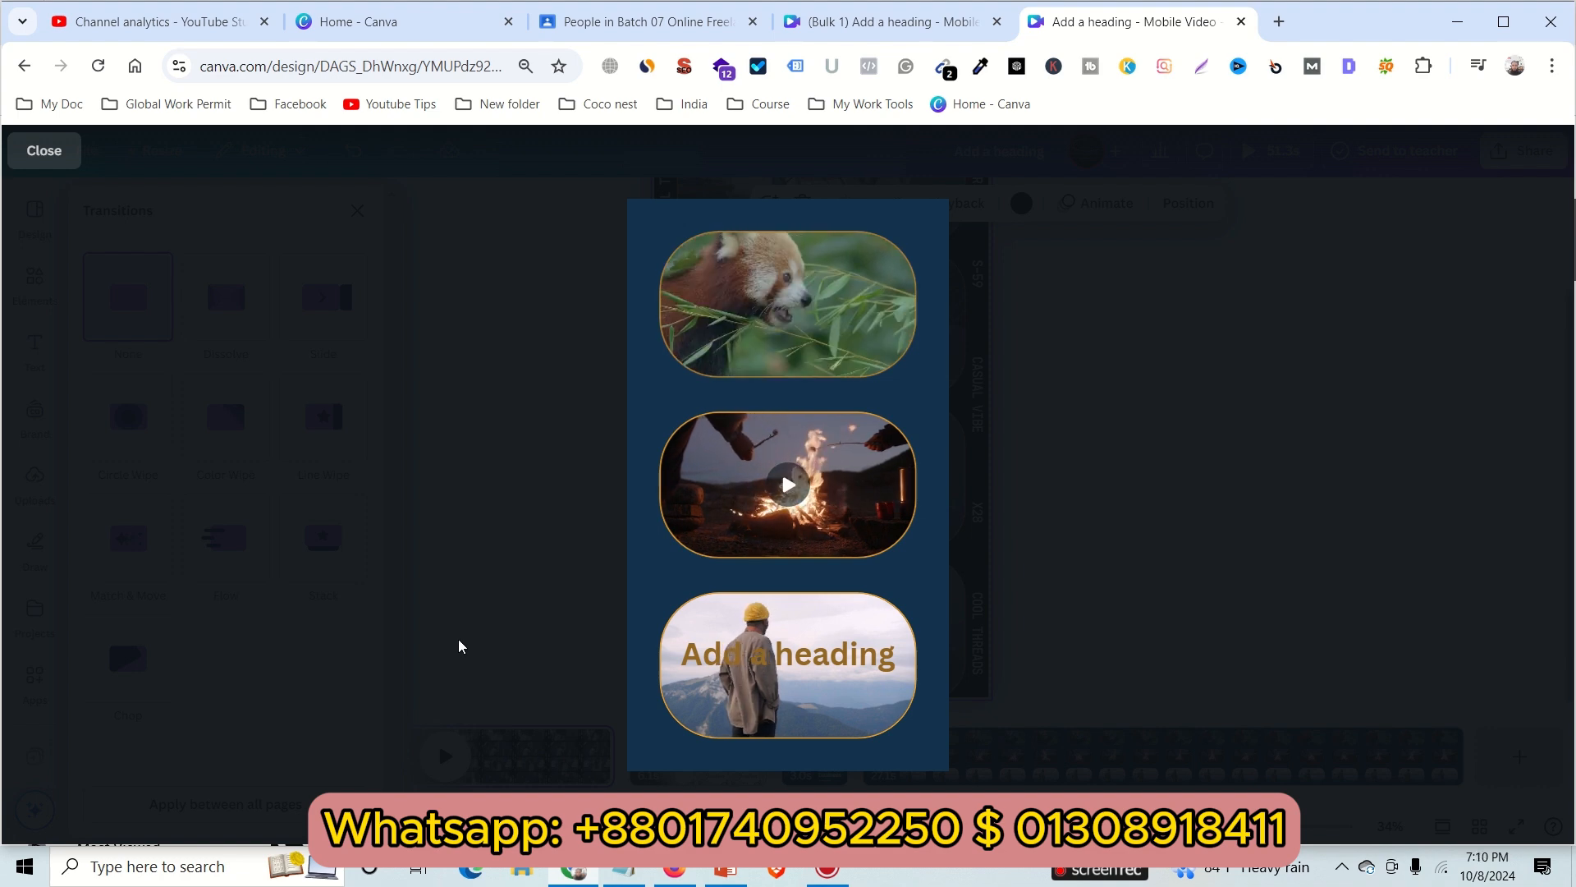
left_click(44, 150)
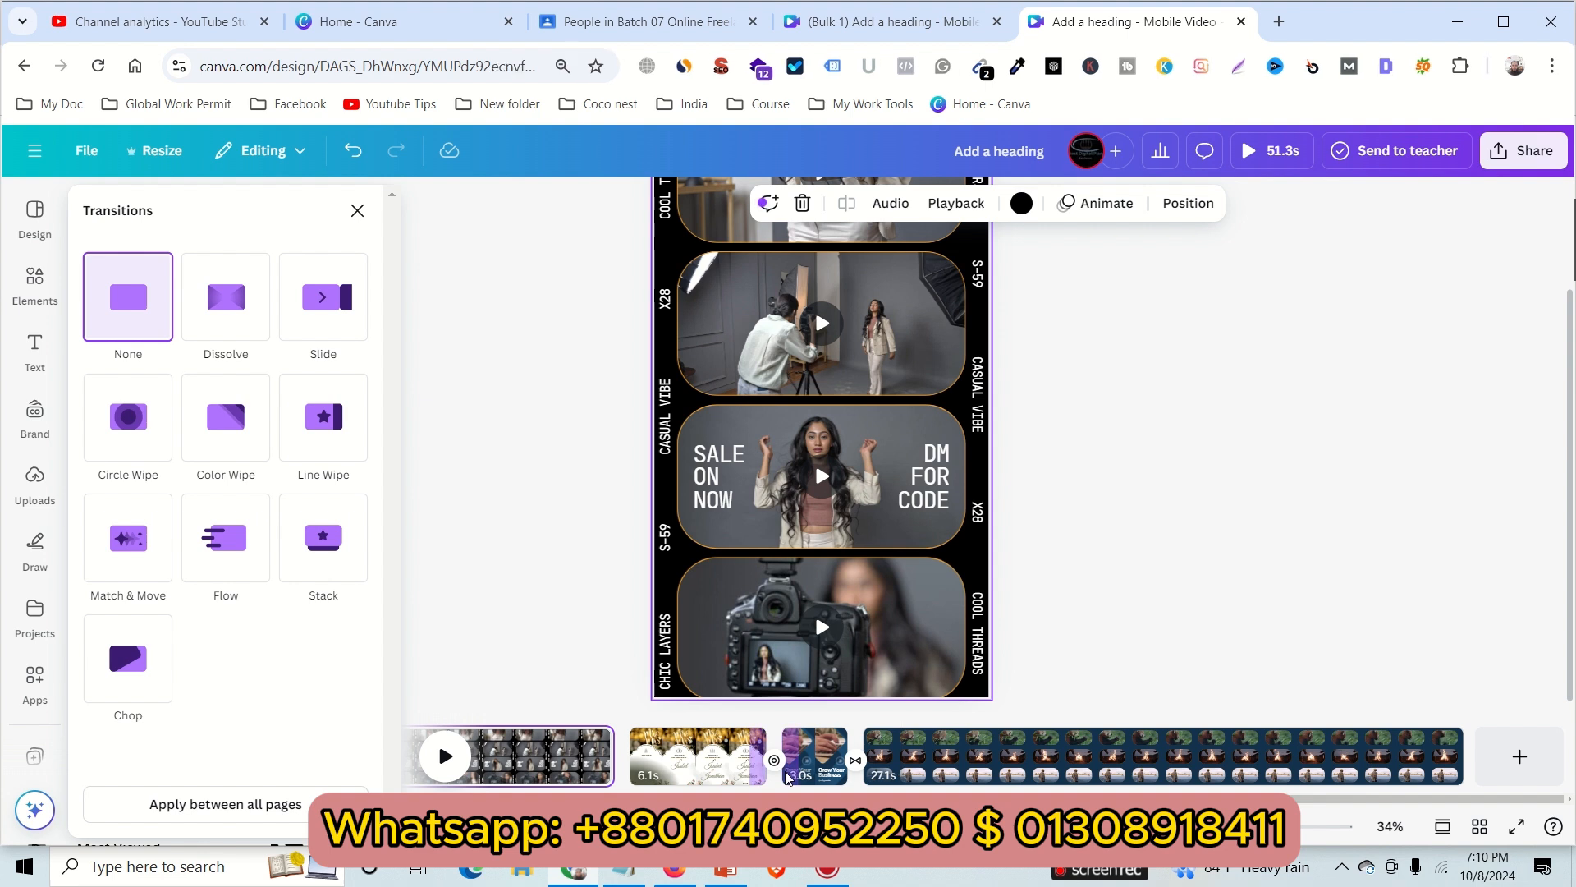
Examine the design's download settings, including file type, quality and page selection, and dismiss them without downloading
left_click(1507, 165)
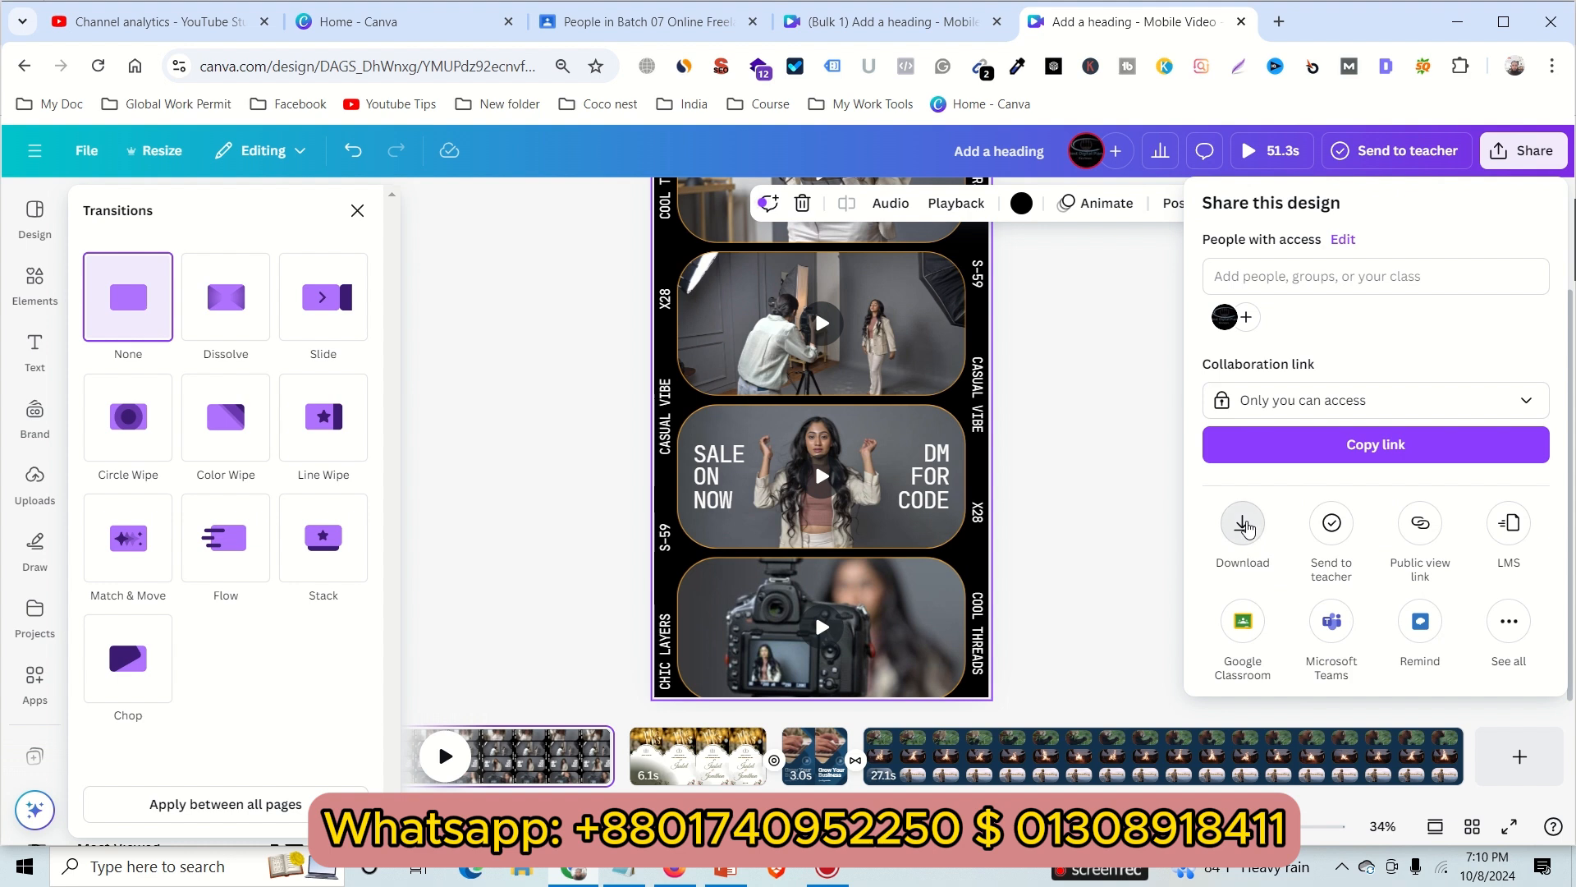
left_click(1245, 527)
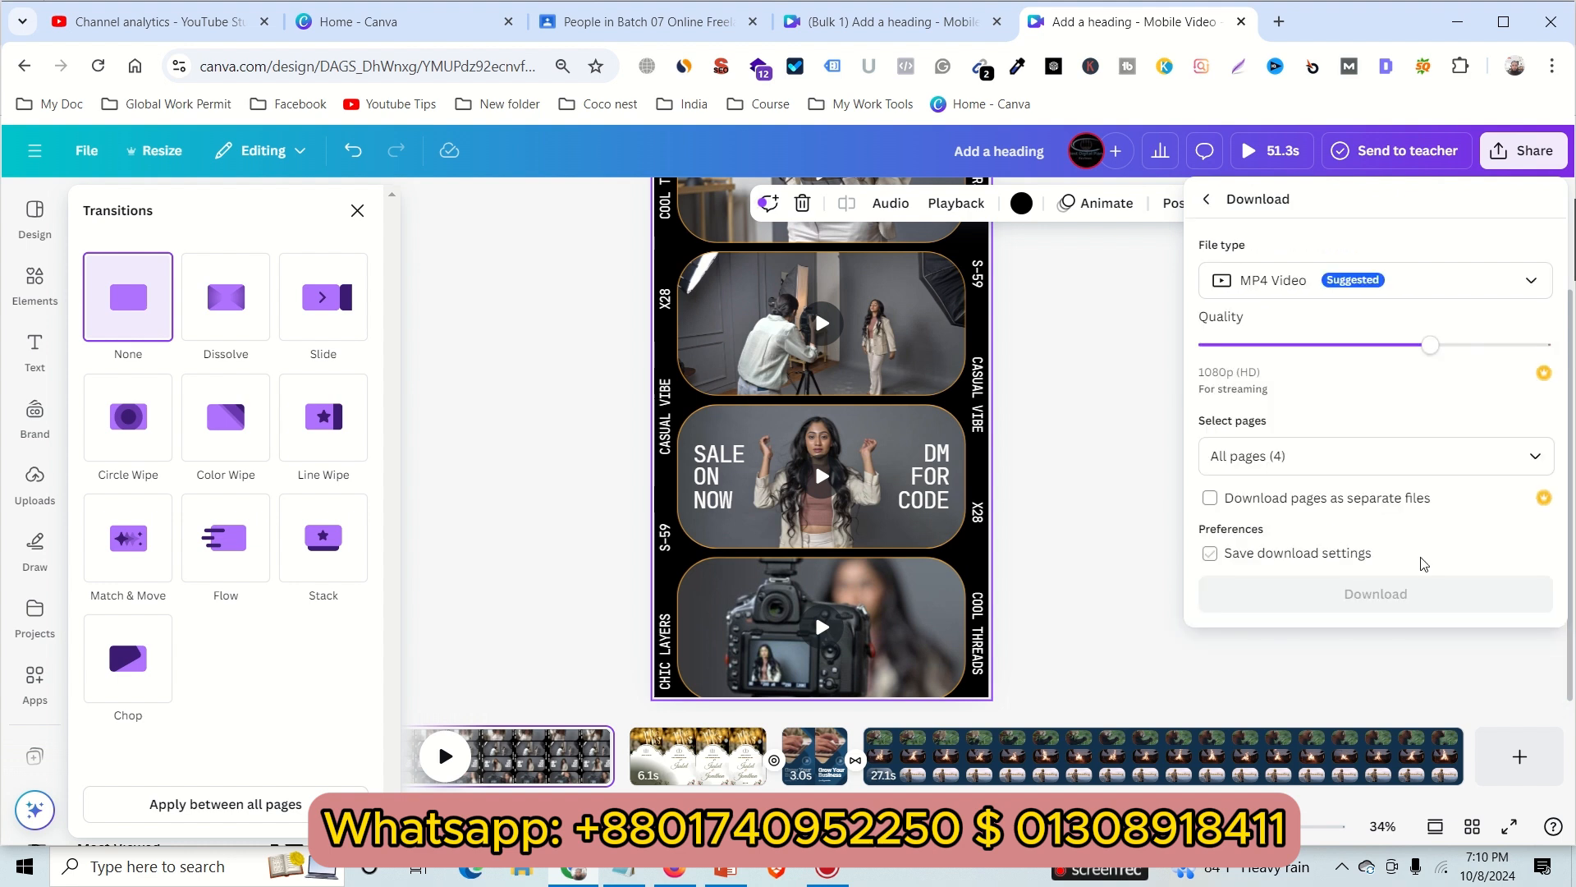
left_click(1106, 497)
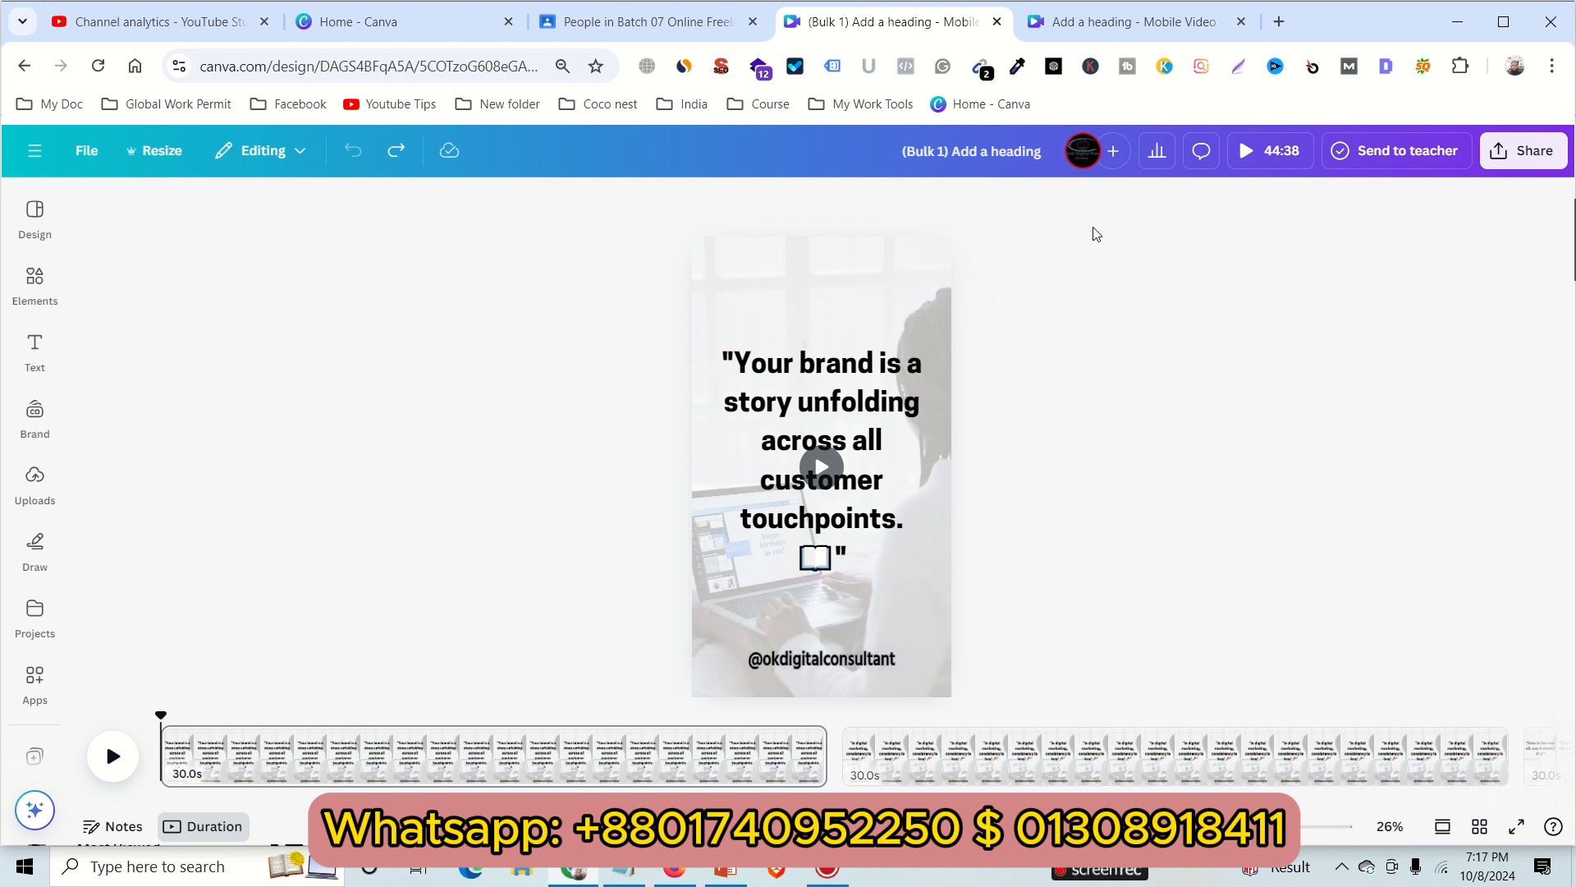
Select the quote text on the first page, switch to Firefox and open the bookmarked Bangla Type site in a new tab
left_click(837, 408)
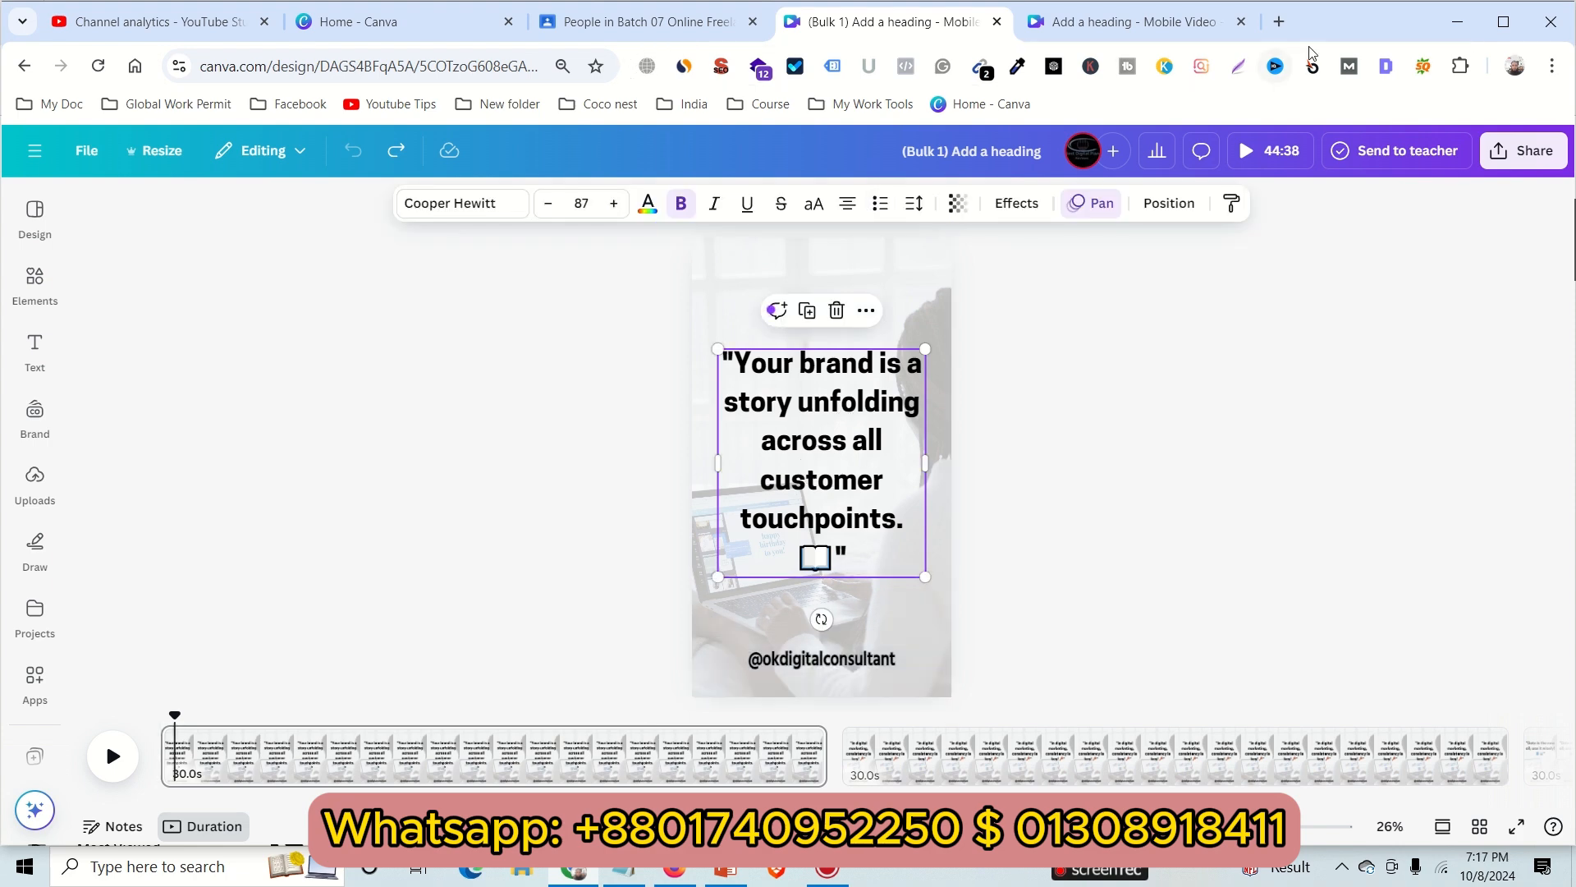
left_click(675, 870)
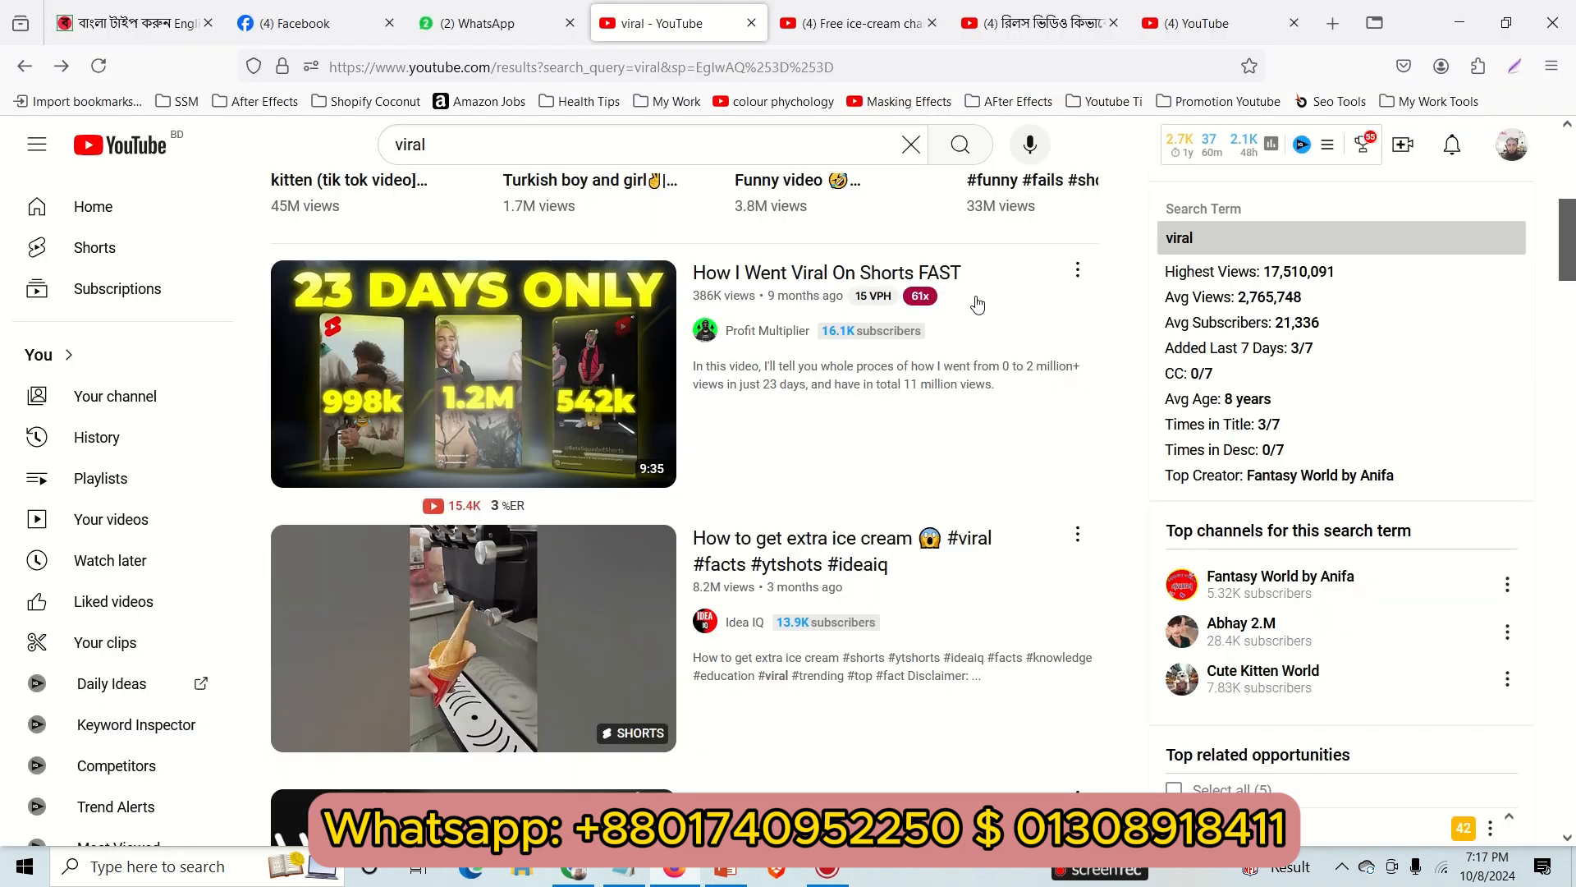
left_click(1333, 23)
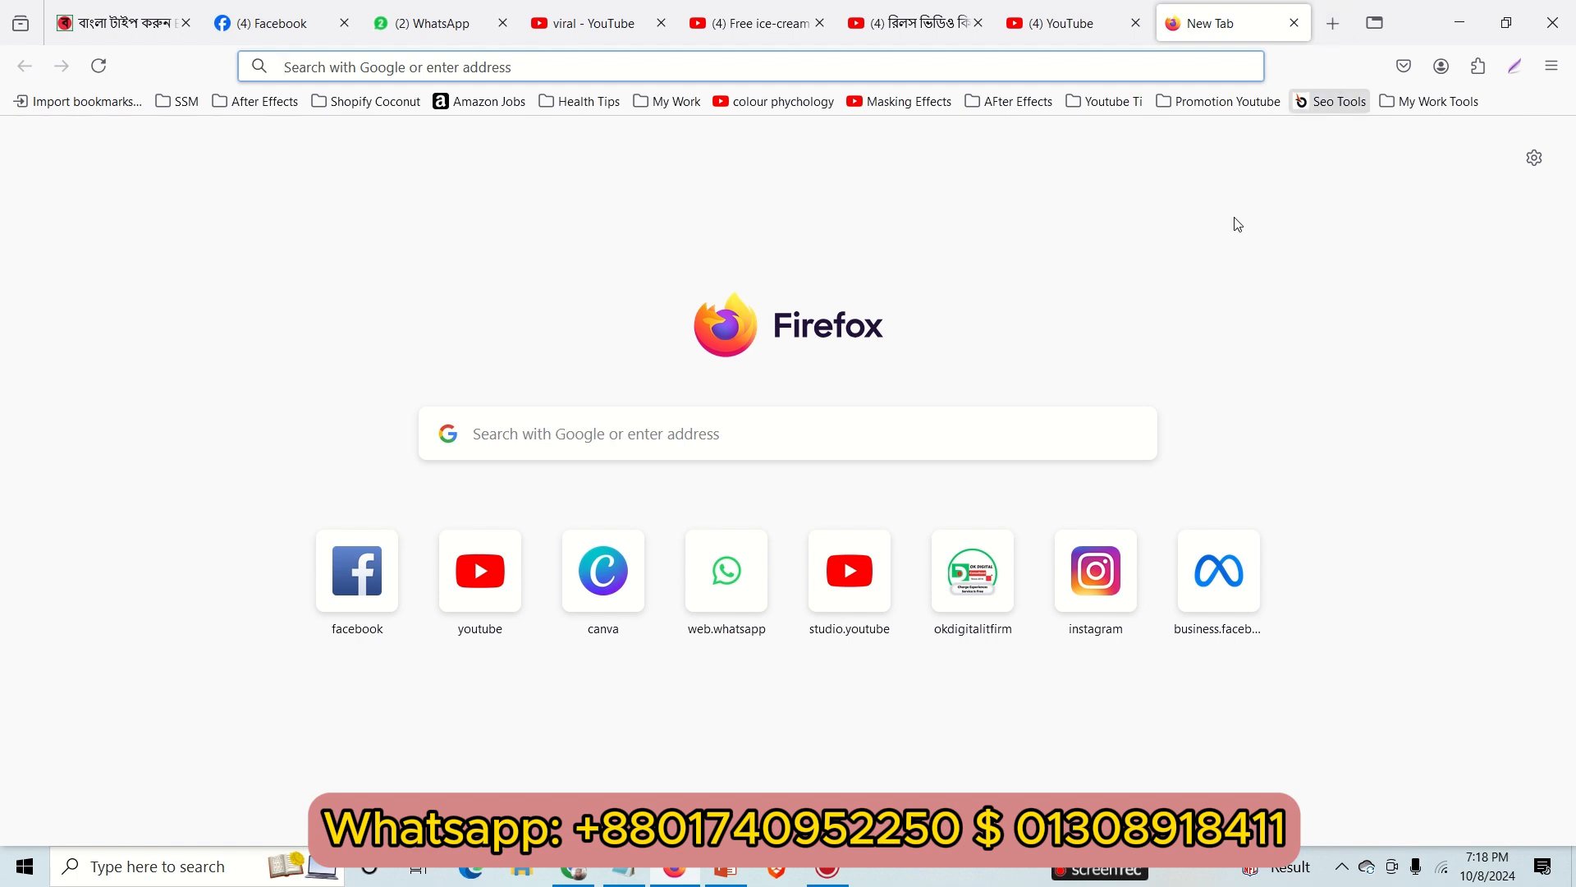
left_click(1410, 102)
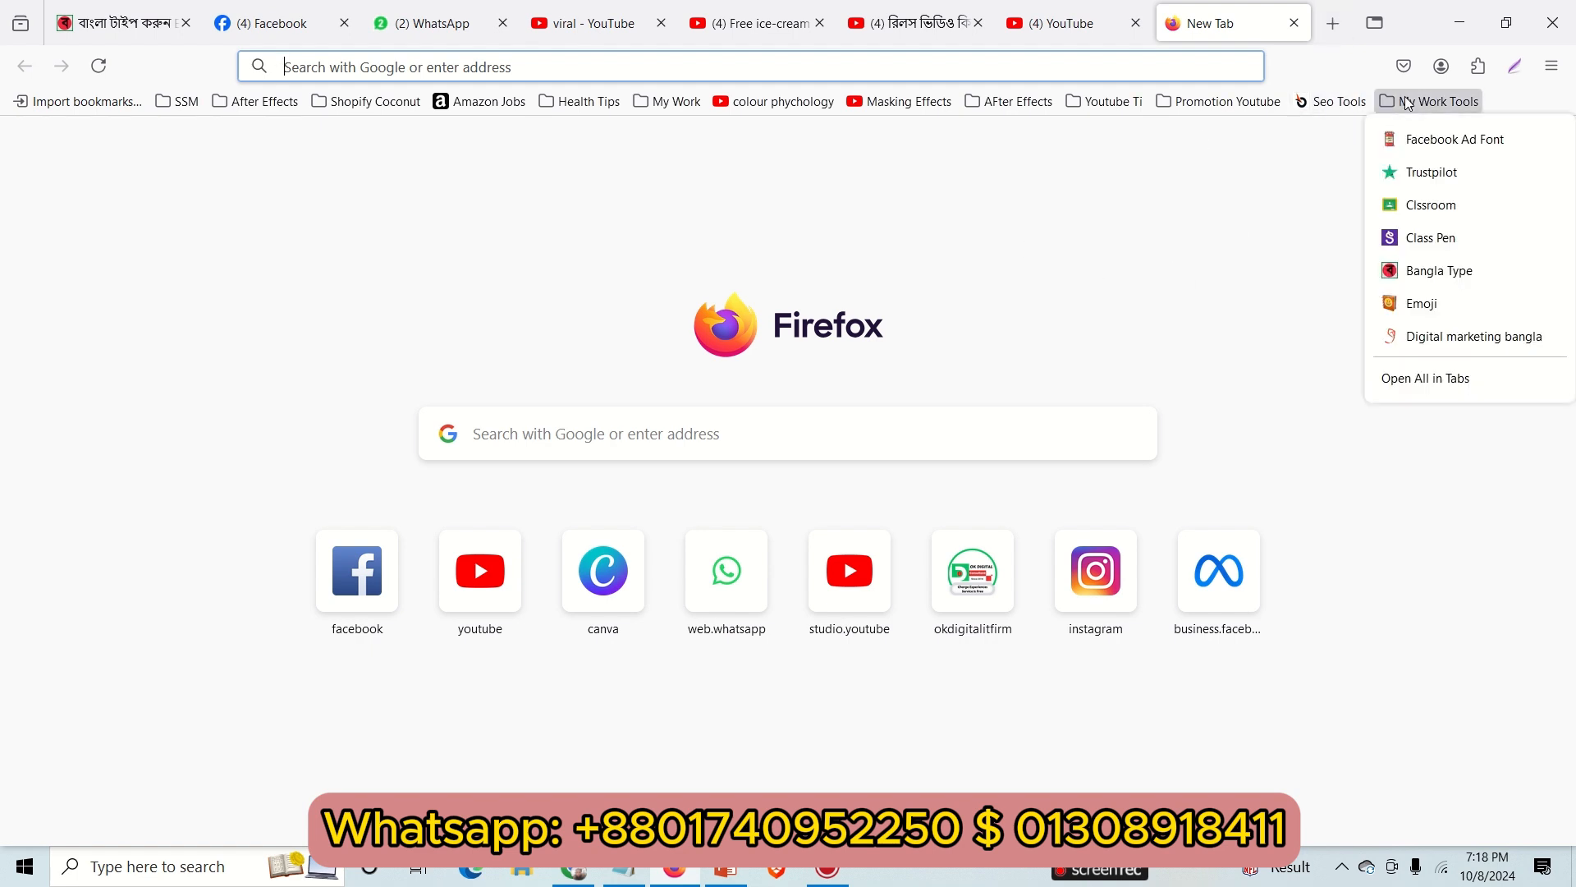
left_click(1434, 279)
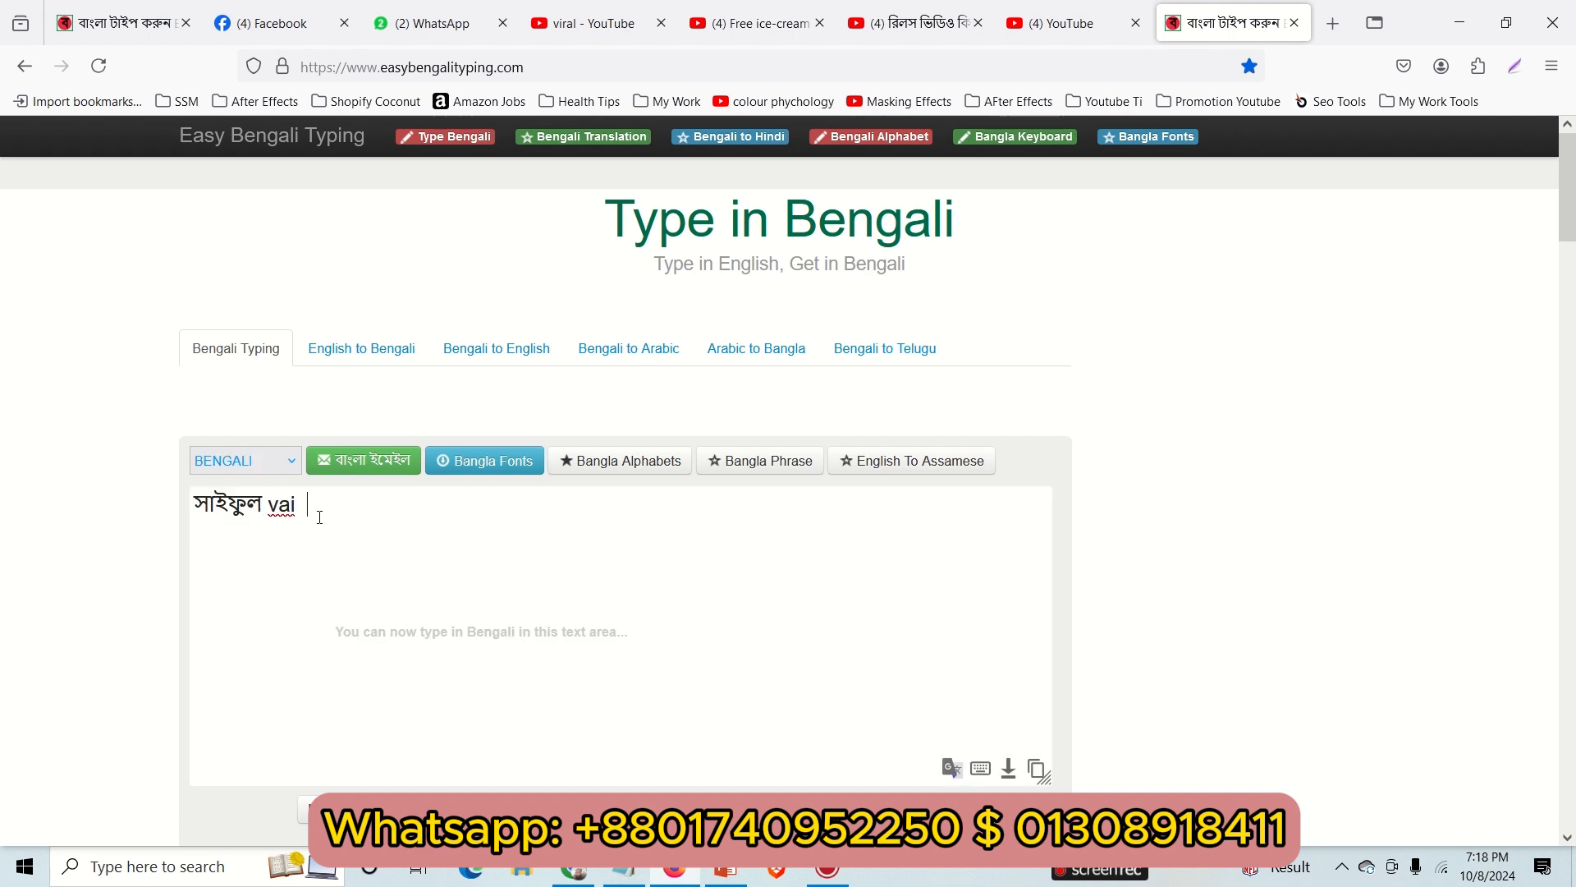
Replace the text in the Bengali typing area with "amar sonar bangla", converted to "আমার সোনার বাংলা", and copy the phrase
key("ctrl+a")
type("am")
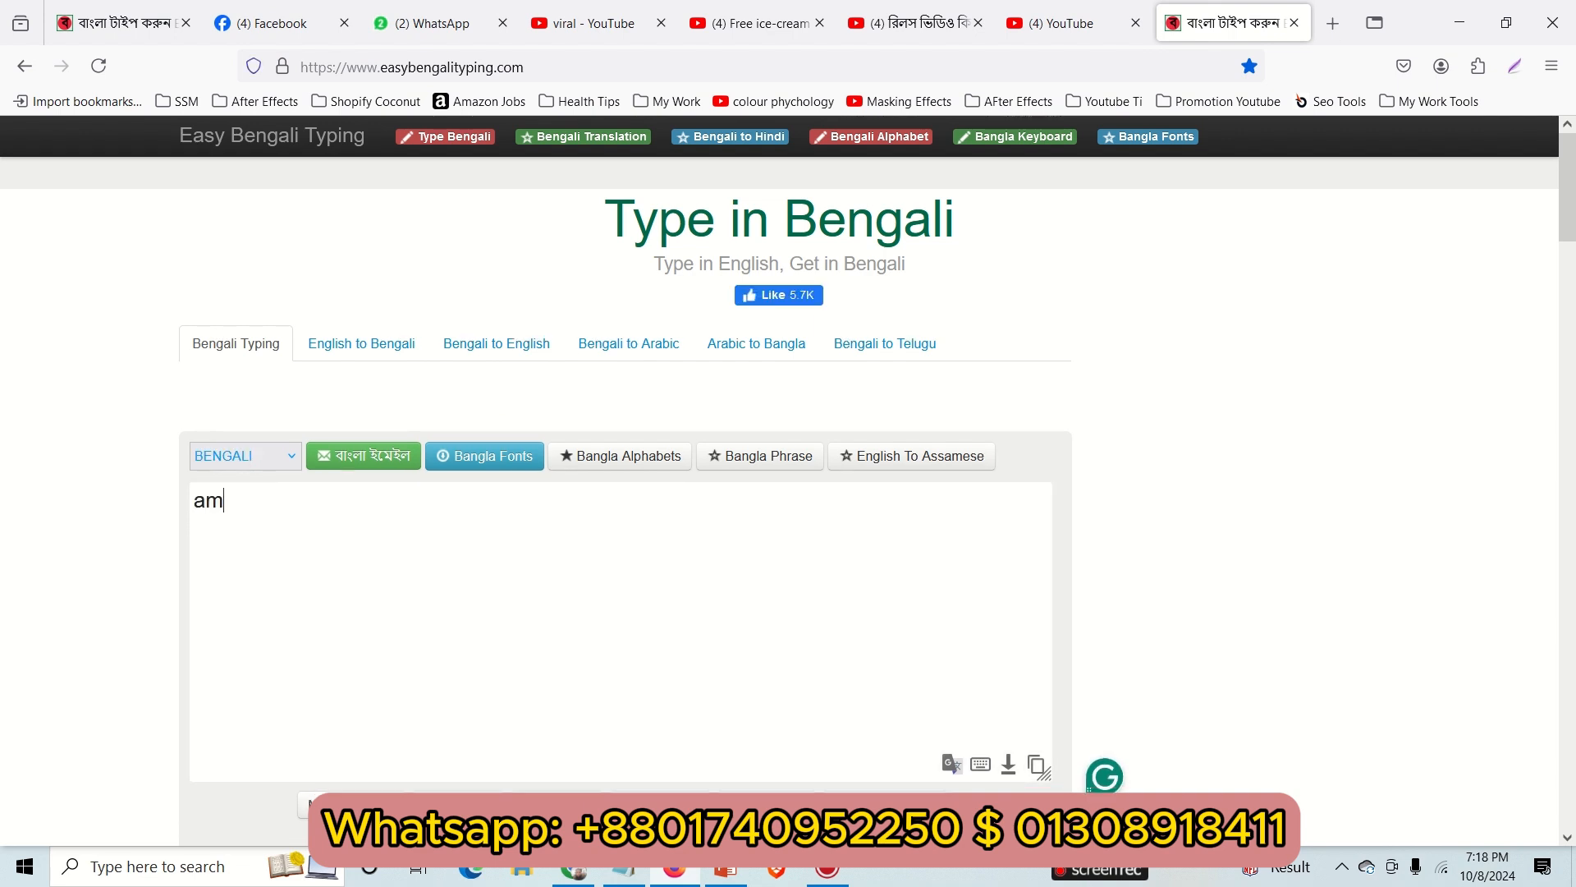
type("ar sonar bangl")
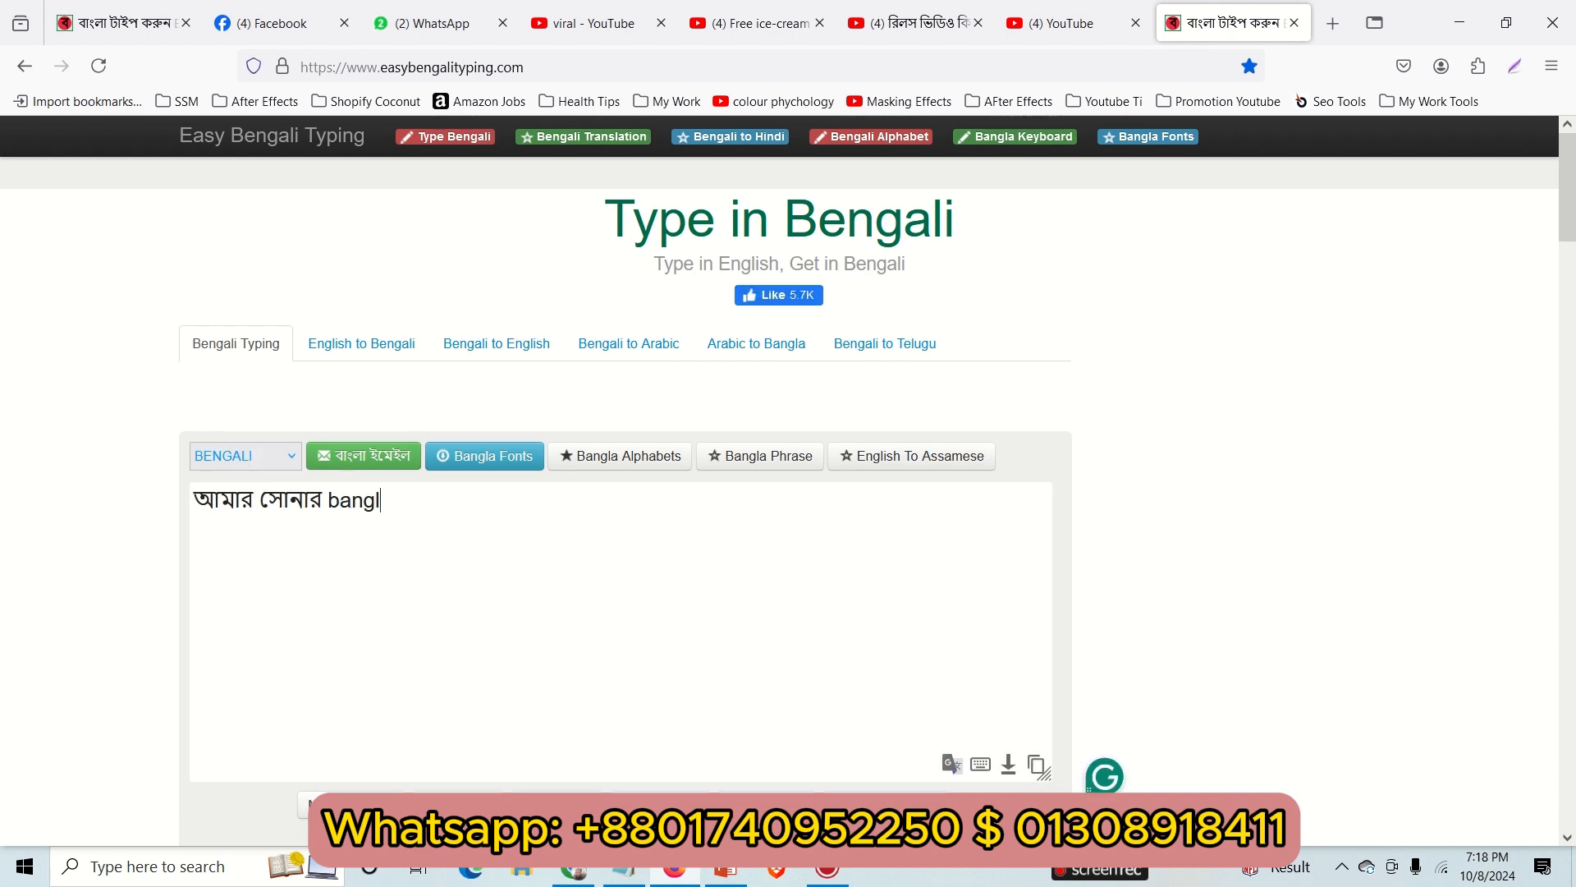
type("a")
key("shift+Left")
key("shift+Left")
key("shift+Left")
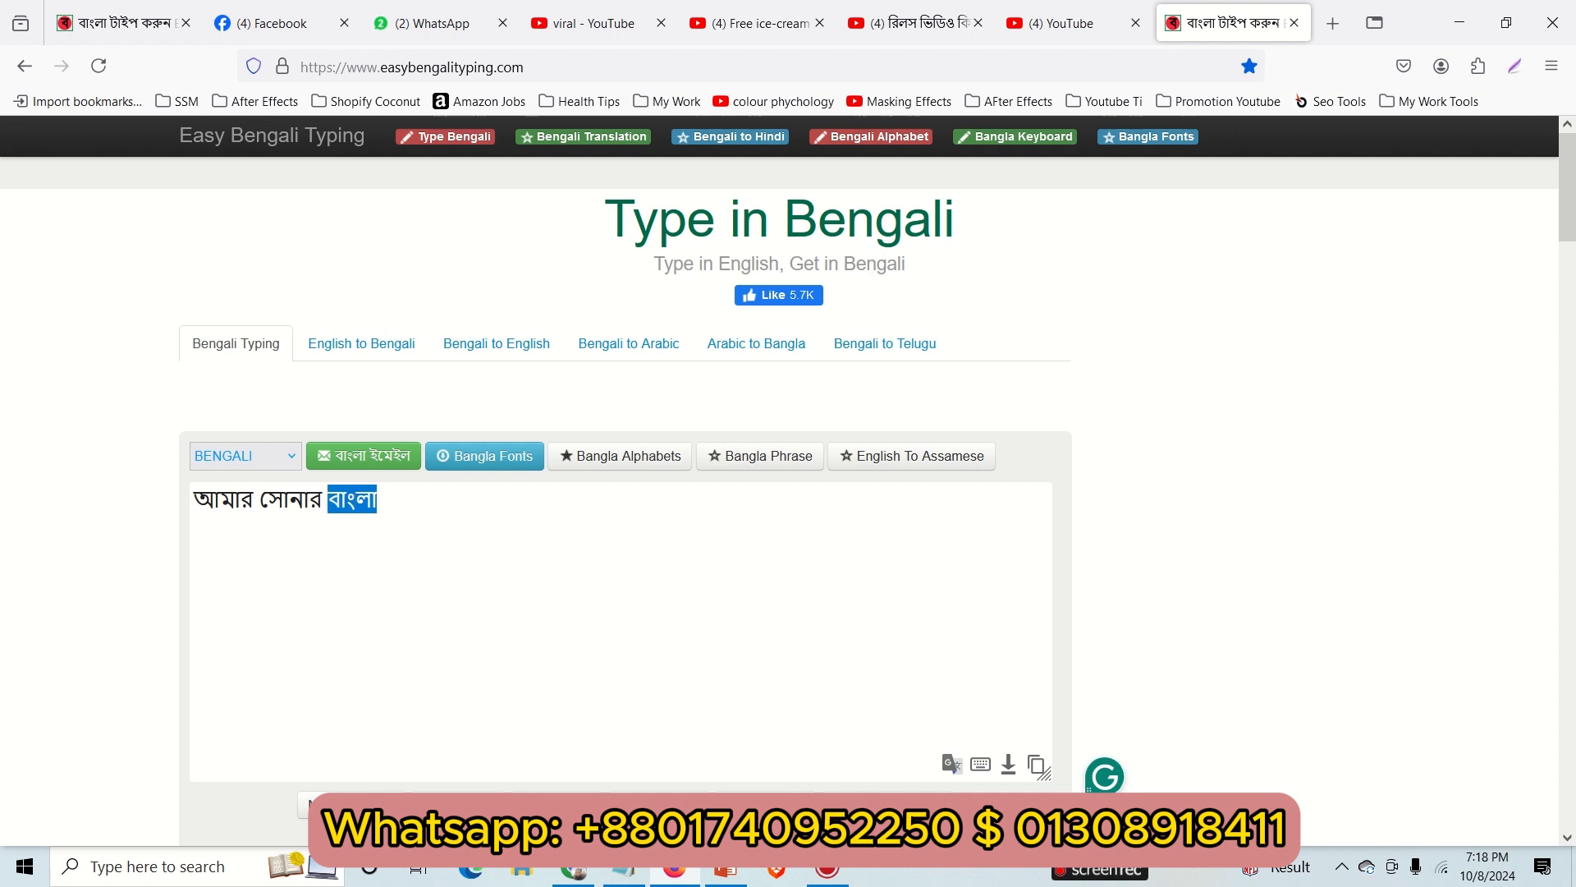
key("shift+Left")
key("shift+Left")
key("shift+Left")
key("shift+Left")
key("shift+Left")
key("shift+Left")
key("shift+Left")
key("shift+Left")
key("ctrl+c")
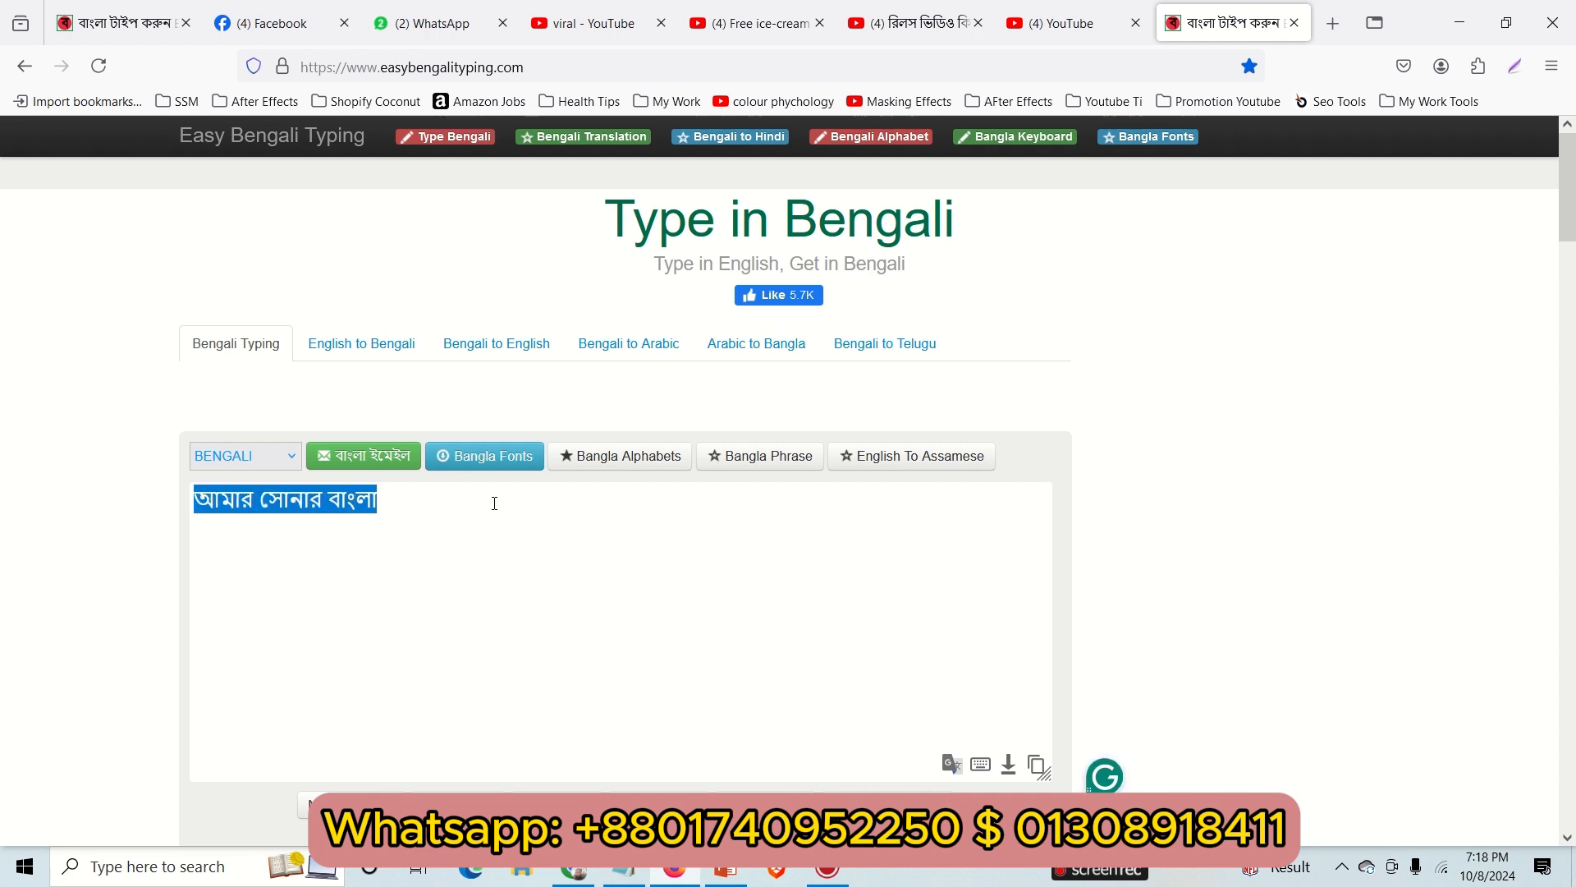
Switch back to Canva, replace the first page's quote with the copied text "আমার সোনার বাংলা", and select its text box
key("alt+Tab")
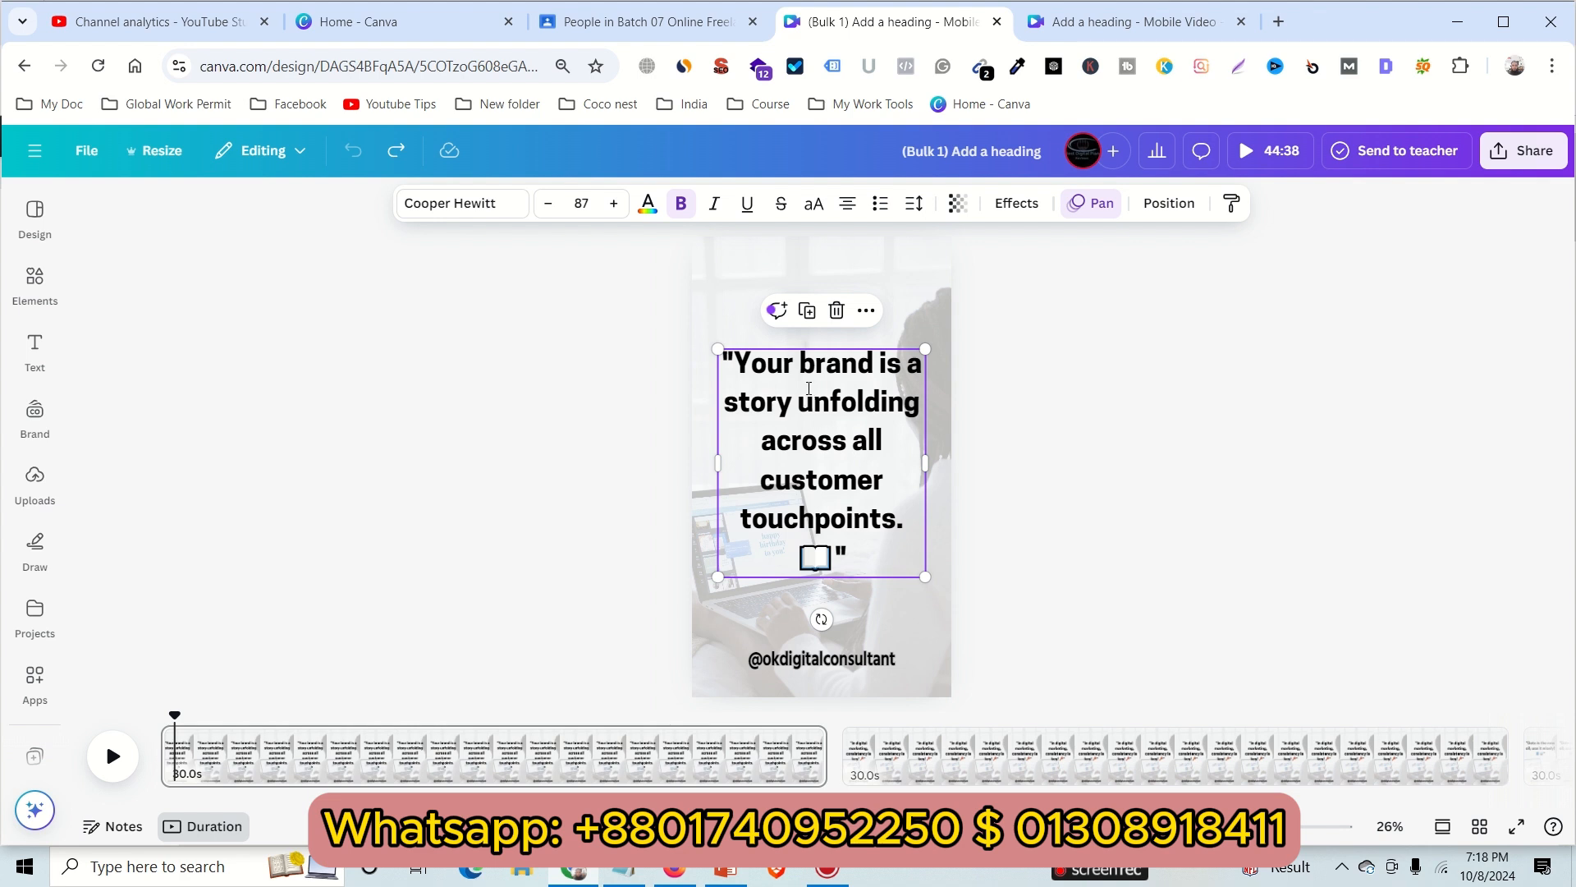
double_click(809, 388)
key("ctrl+v")
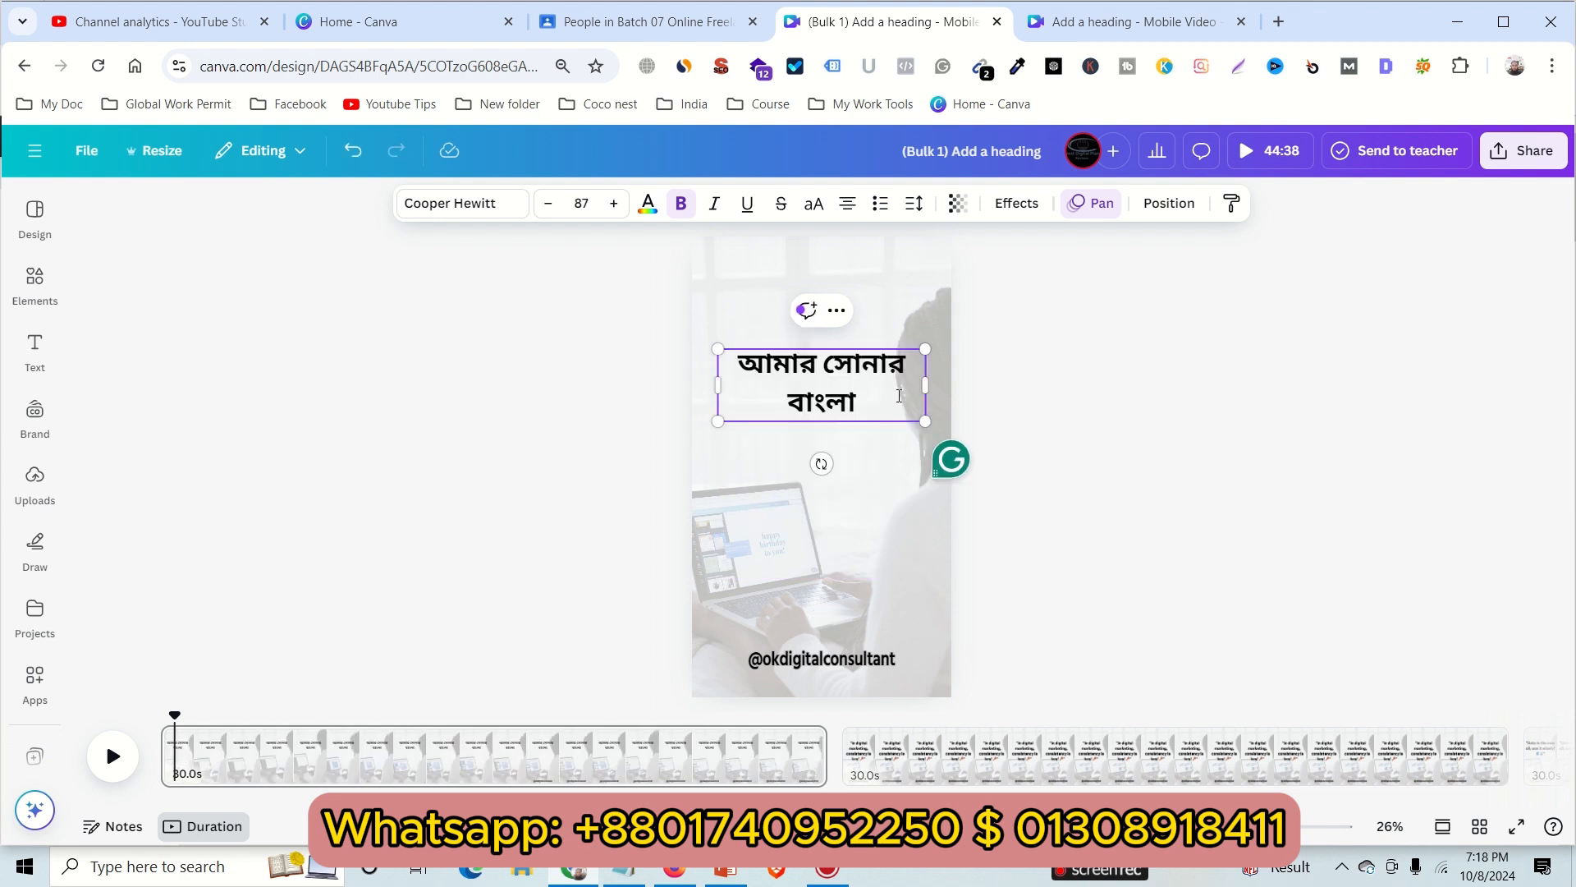
left_click(1022, 392)
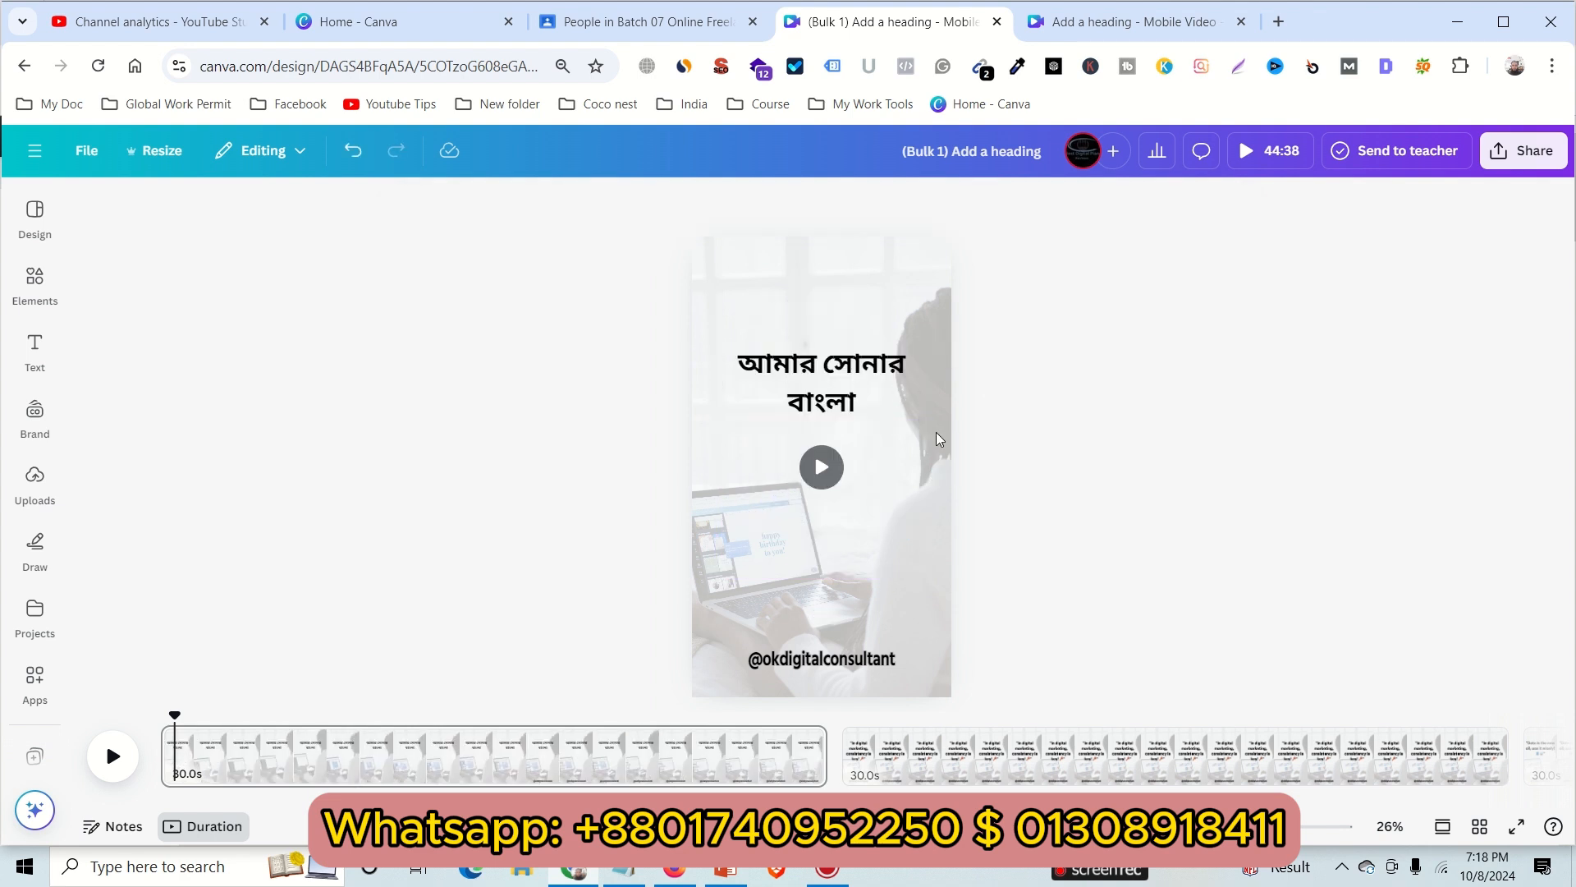
left_click(843, 386)
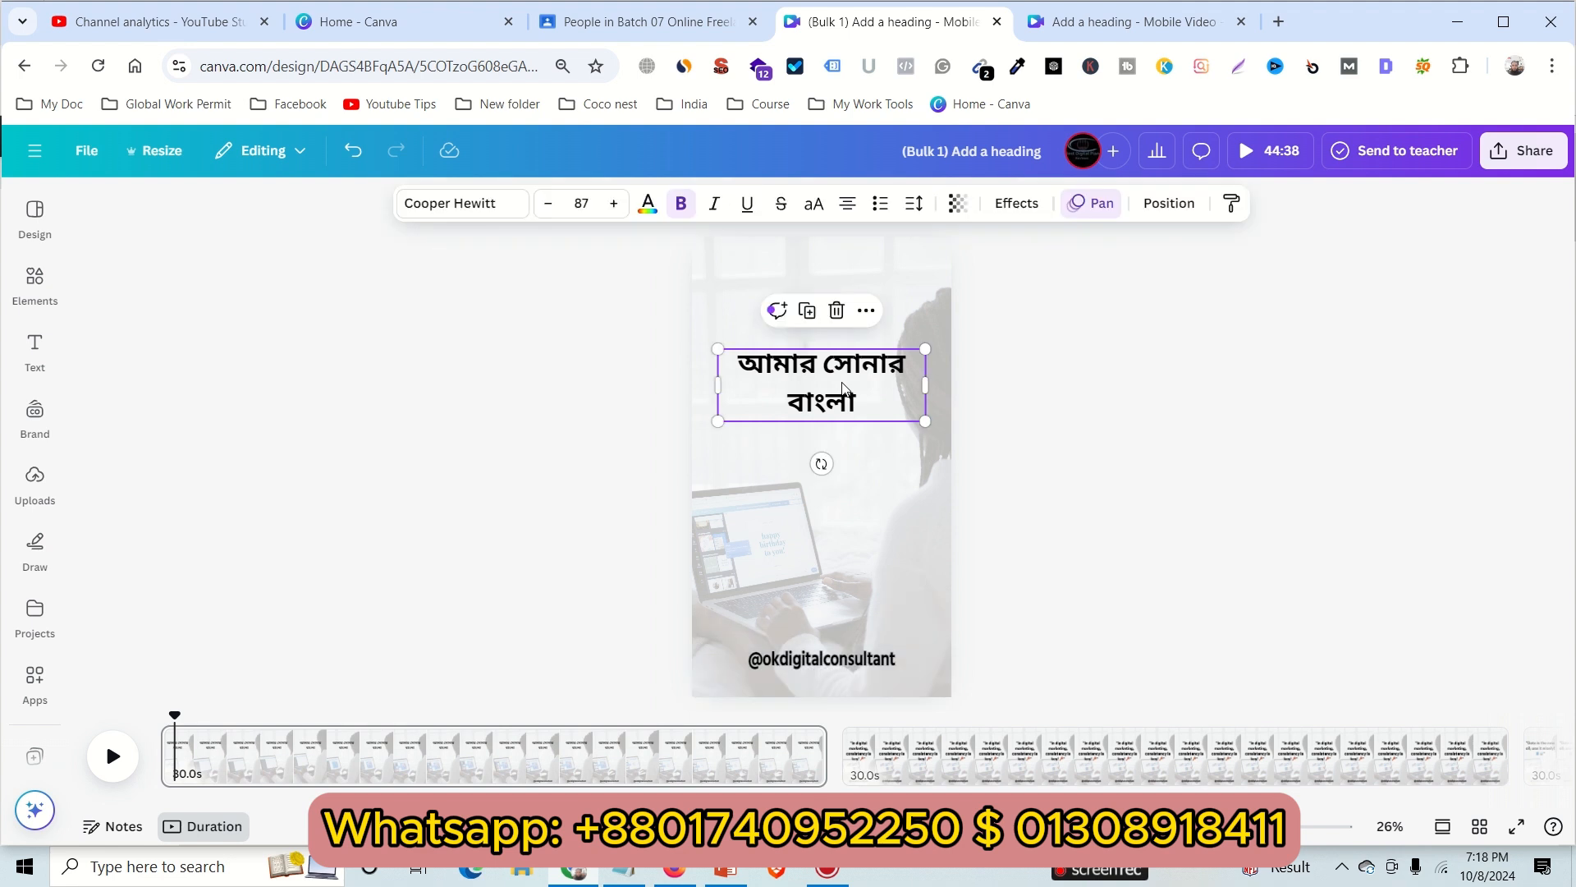